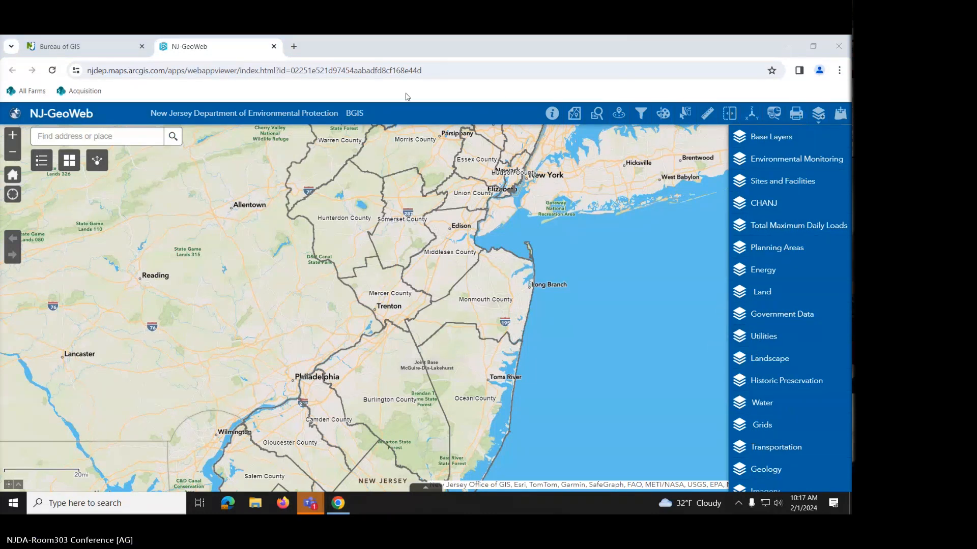
- Open the Base Layers group to see County Boundaries, Municipalities and Parcels Data (Block and Lot)
{"action": "left_click", "coordinate": [771, 138]}
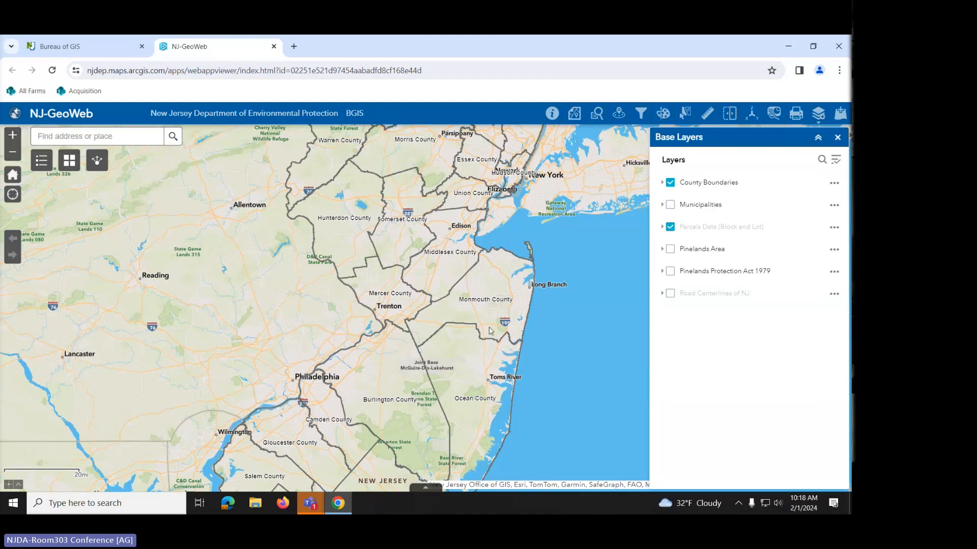
- Zoom to Manasquan Reservoir near Windeler Rd, then close Base Layers and show the layer-group list
{"action": "scroll", "coordinate": [489, 328], "scroll_direction": "up", "scroll_amount": 2}
{"action": "scroll", "coordinate": [488, 311], "scroll_direction": "up", "scroll_amount": 2}
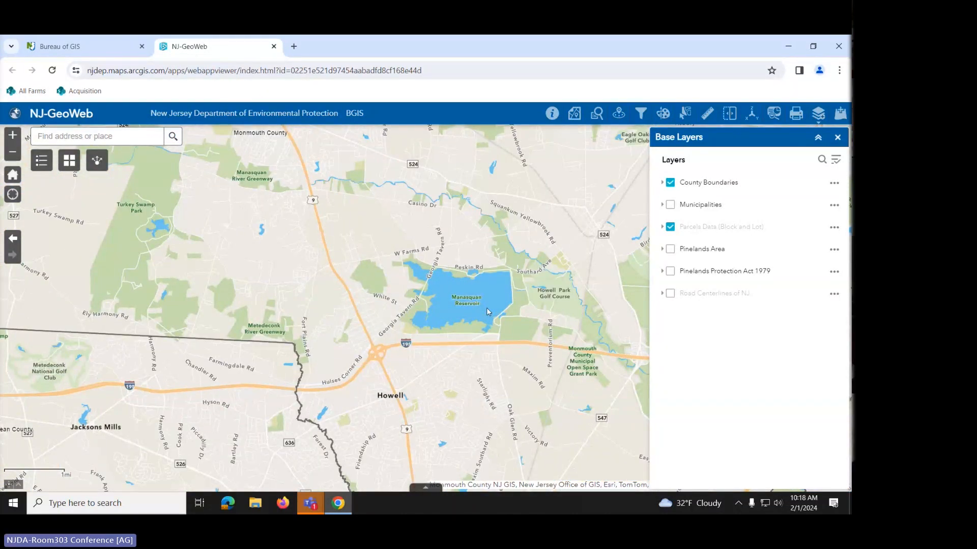
{"action": "scroll", "coordinate": [448, 365], "scroll_direction": "up", "scroll_amount": 1}
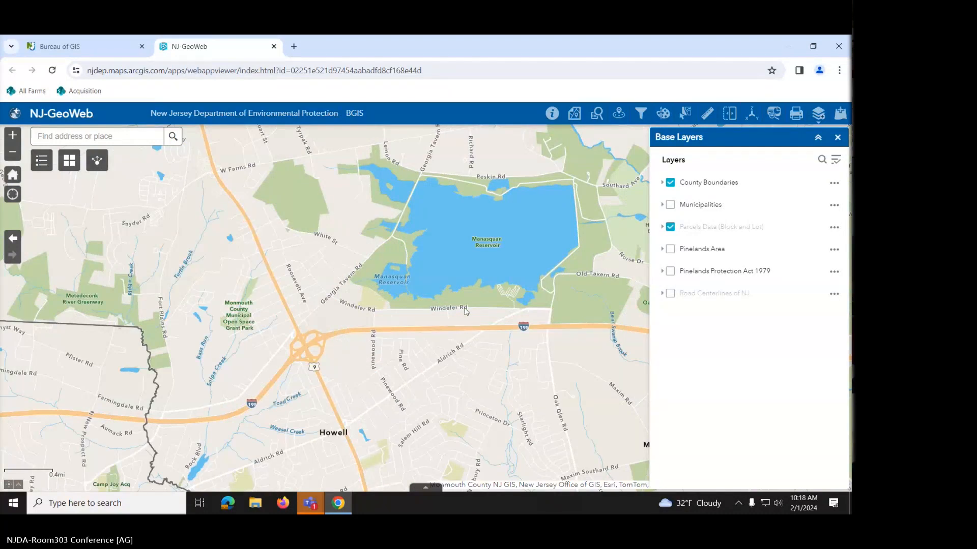
{"action": "scroll", "coordinate": [465, 302], "scroll_direction": "up", "scroll_amount": 1}
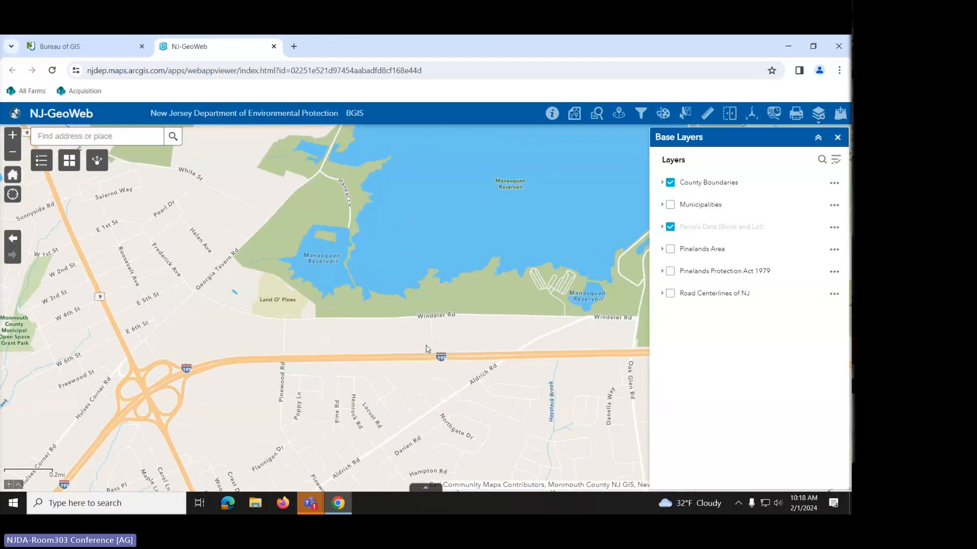
{"action": "scroll", "coordinate": [478, 344], "scroll_direction": "up", "scroll_amount": 2}
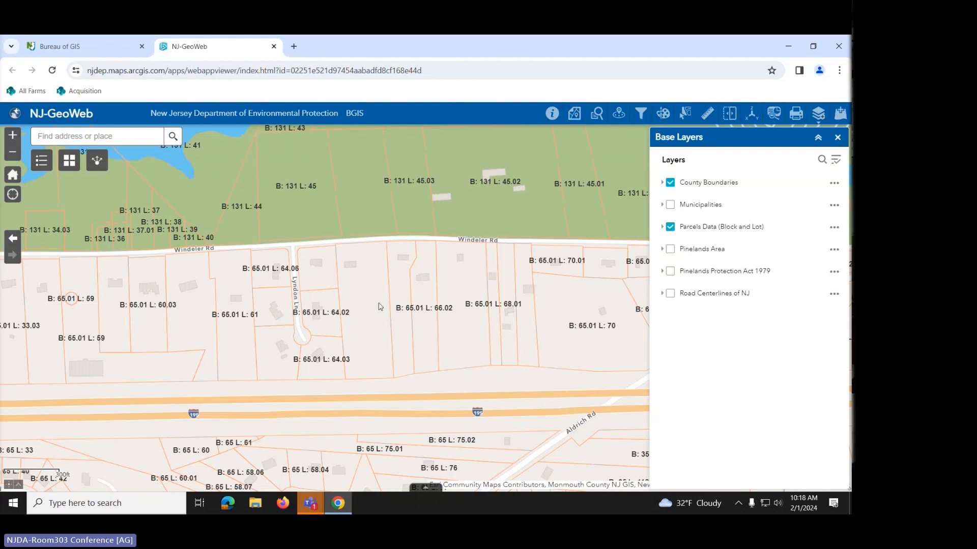
{"action": "scroll", "coordinate": [379, 306], "scroll_direction": "down", "scroll_amount": 2}
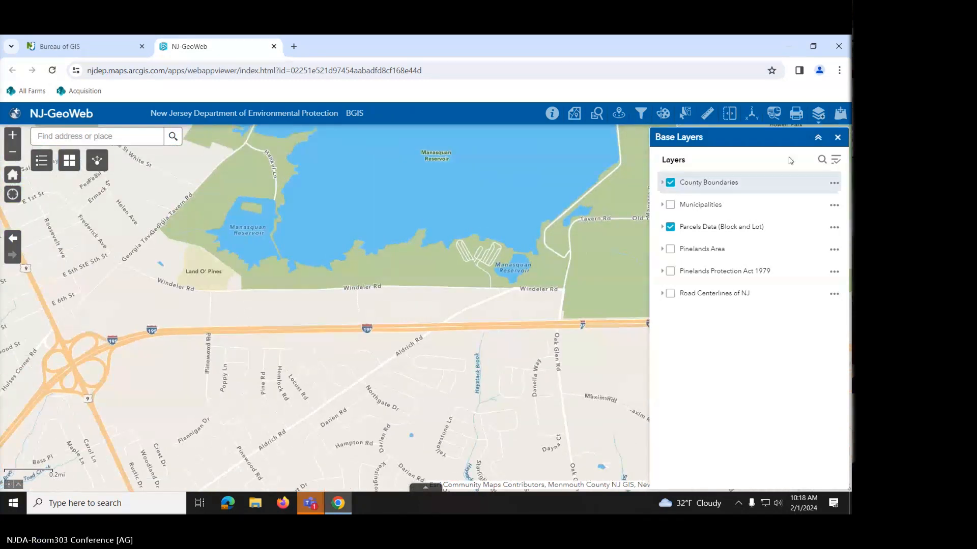
{"action": "left_click", "coordinate": [838, 138]}
{"action": "left_click", "coordinate": [819, 115]}
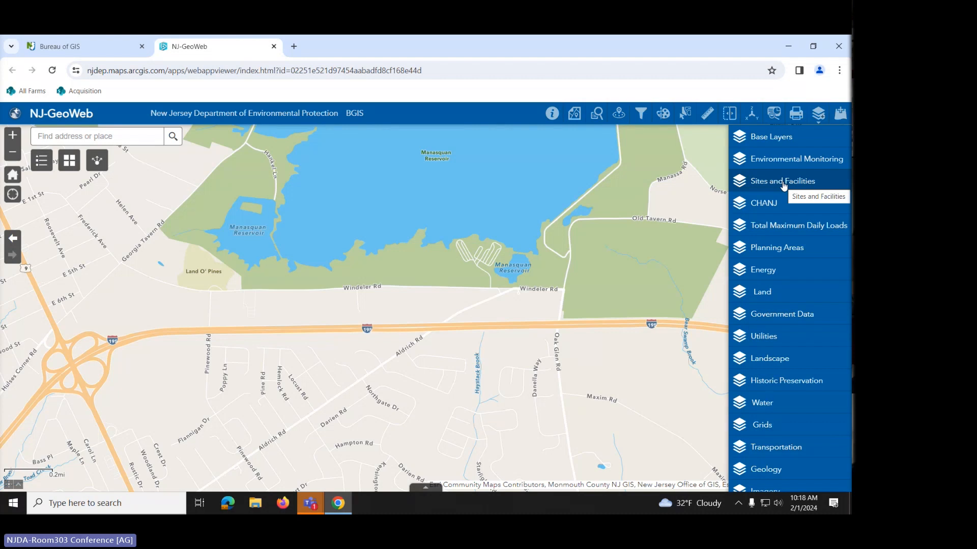
- In Sites and Facilities, turn on Groundwater Contamination Areas (CEA) and Known Contaminated Site List
{"action": "left_click", "coordinate": [776, 182]}
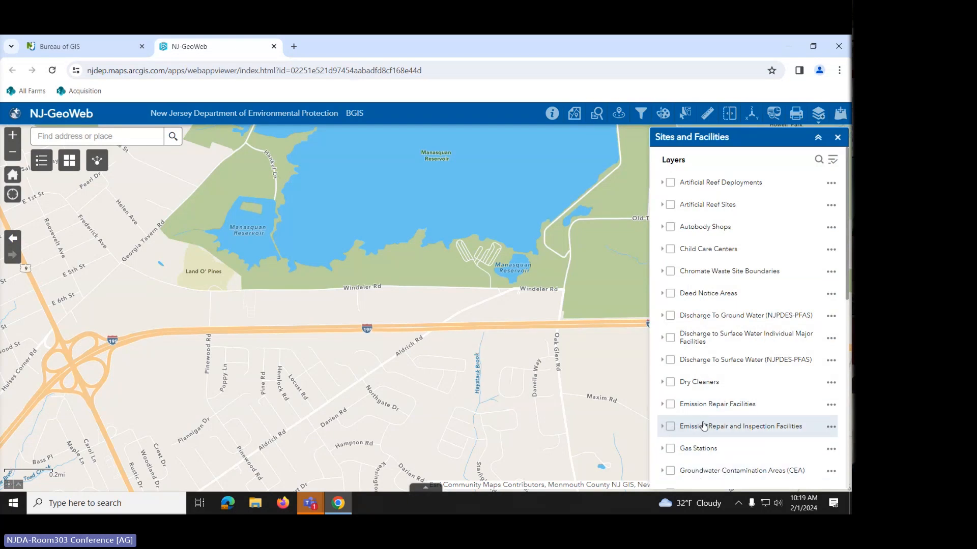
{"action": "scroll", "coordinate": [709, 360], "scroll_direction": "down", "scroll_amount": 1}
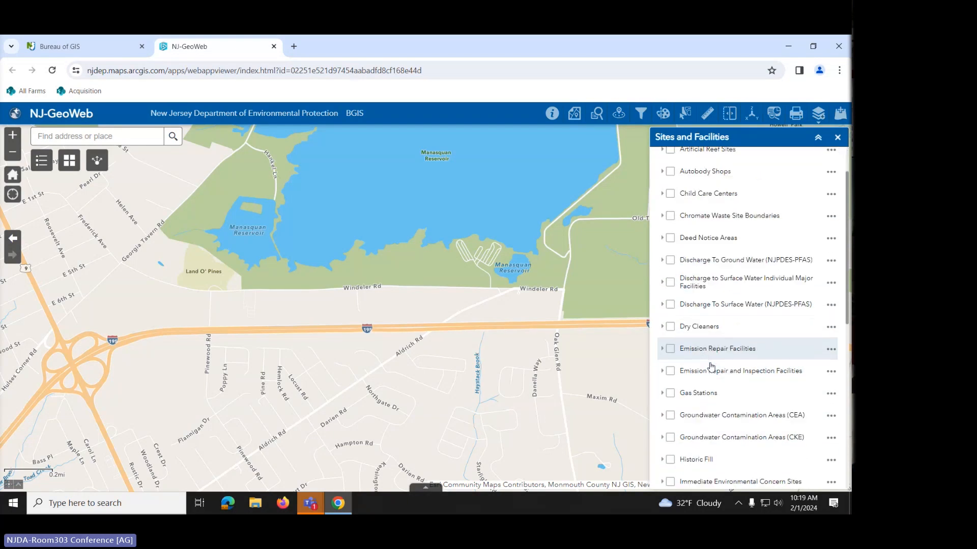
{"action": "left_click", "coordinate": [669, 416]}
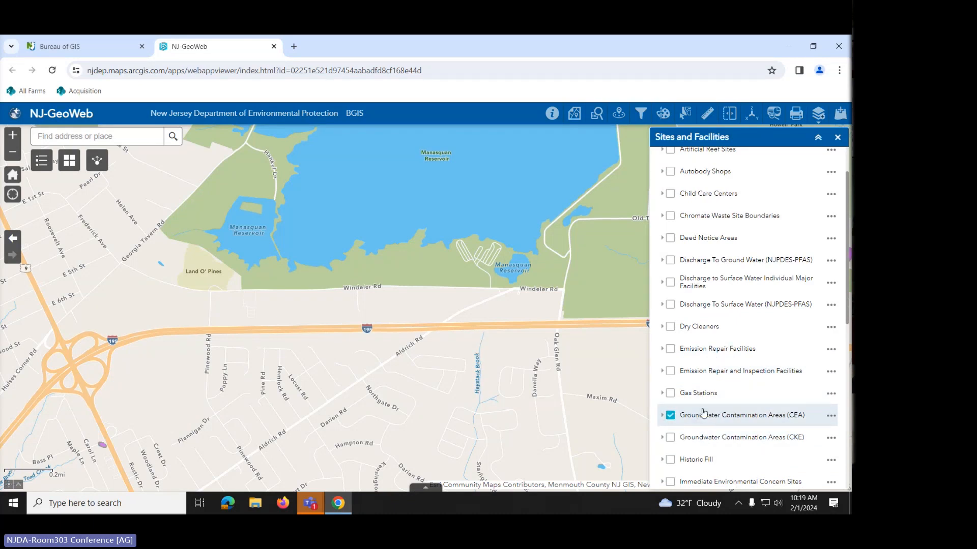
{"action": "scroll", "coordinate": [704, 412], "scroll_direction": "down", "scroll_amount": 3}
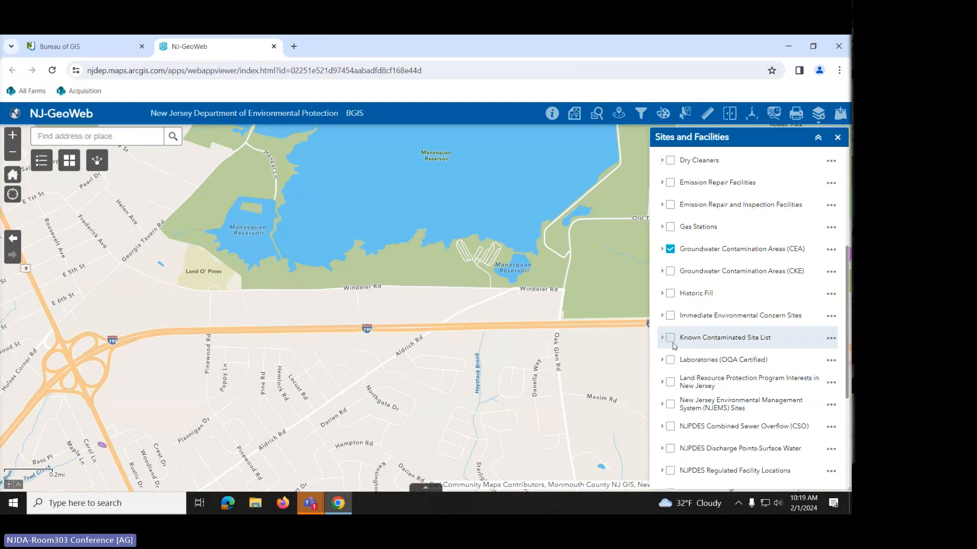
{"action": "left_click", "coordinate": [671, 339]}
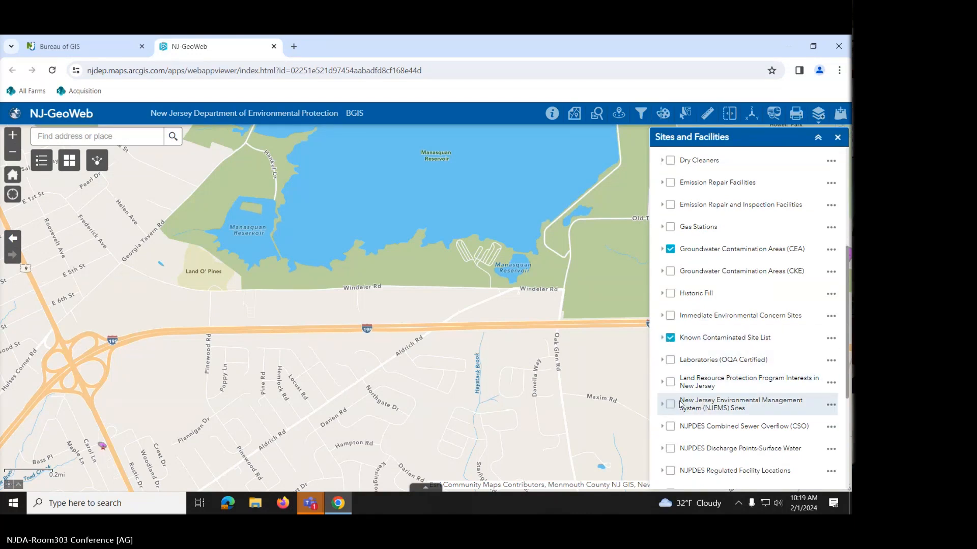
- Briefly show the Schools and Underground Storage Tanks layers, then switch both back off
{"action": "scroll", "coordinate": [680, 405], "scroll_direction": "down", "scroll_amount": 4}
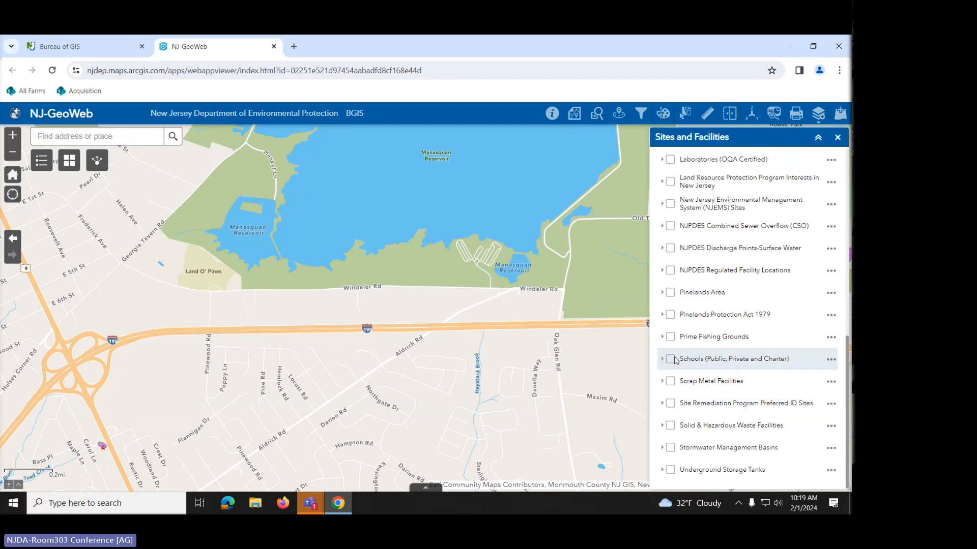
{"action": "left_click", "coordinate": [671, 359]}
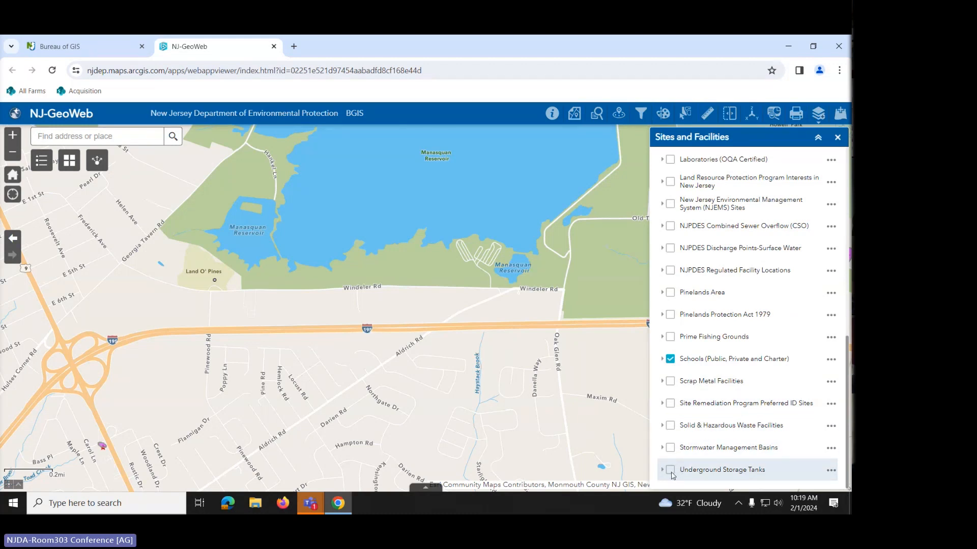
{"action": "left_click", "coordinate": [670, 471]}
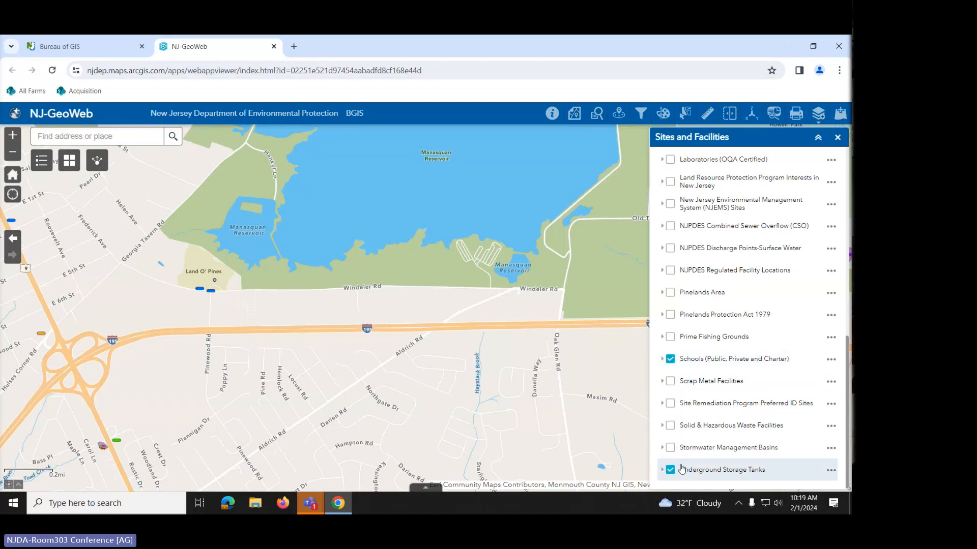
{"action": "left_click", "coordinate": [672, 470]}
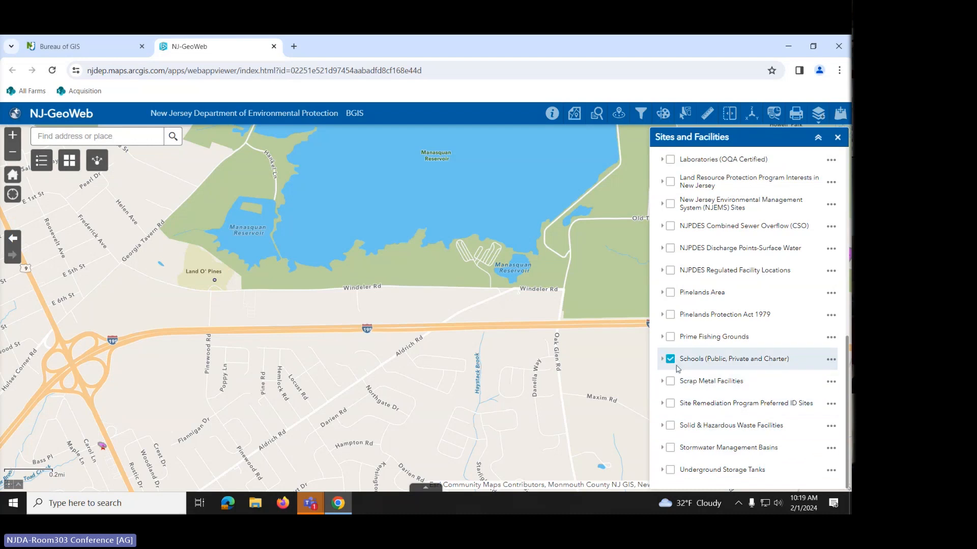
{"action": "left_click", "coordinate": [671, 361]}
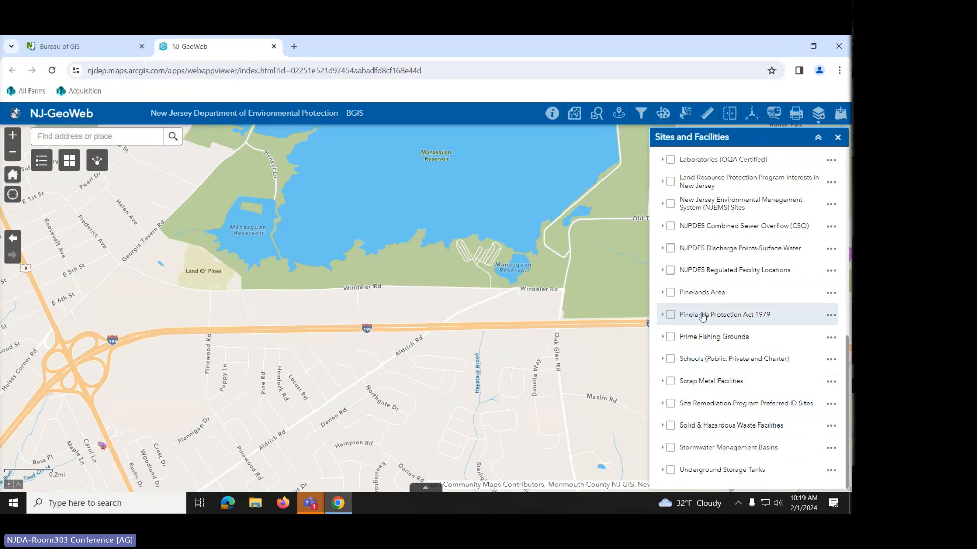
{"action": "scroll", "coordinate": [693, 324], "scroll_direction": "up", "scroll_amount": 4}
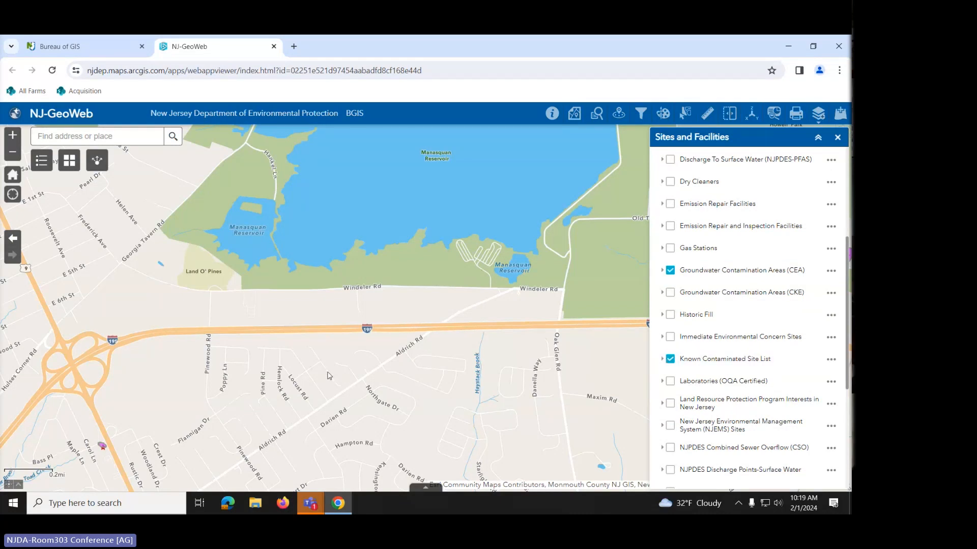
- Centre the map on the Route 9 and I-195 interchange near Howell, toggling CEA off and on
{"action": "left_click_drag", "start_coordinate": [247, 408], "coordinate": [504, 299]}
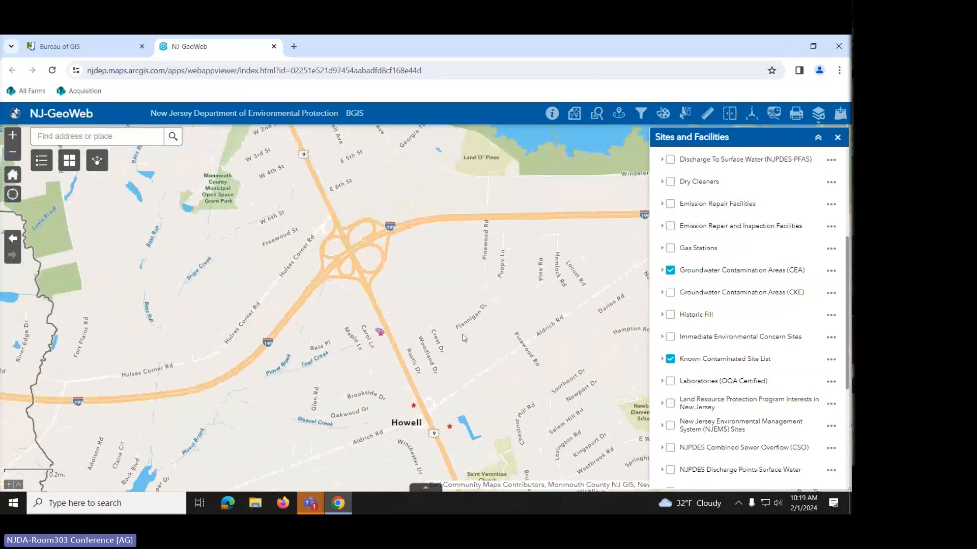
{"action": "scroll", "coordinate": [409, 349], "scroll_direction": "up", "scroll_amount": 1}
{"action": "left_click_drag", "start_coordinate": [429, 355], "coordinate": [432, 231]}
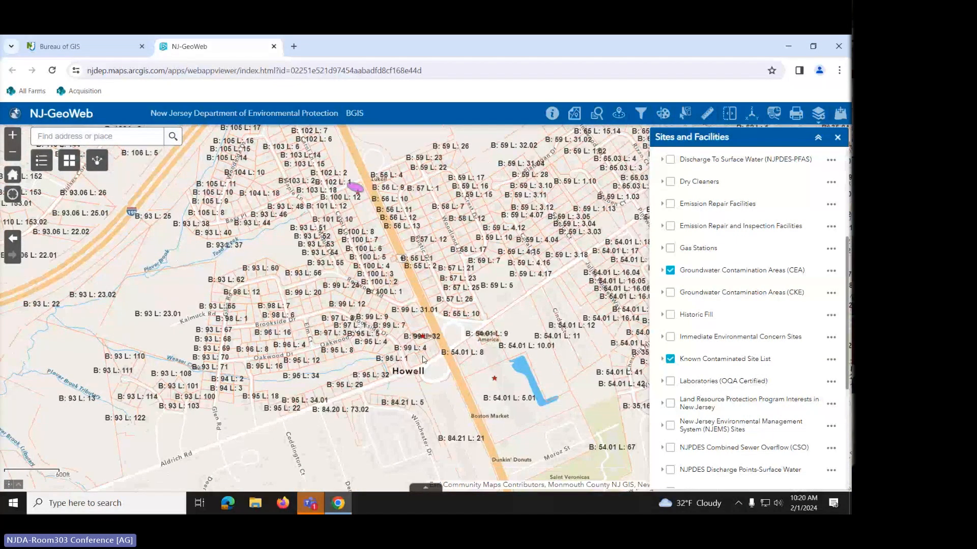
{"action": "scroll", "coordinate": [422, 360], "scroll_direction": "down", "scroll_amount": 1}
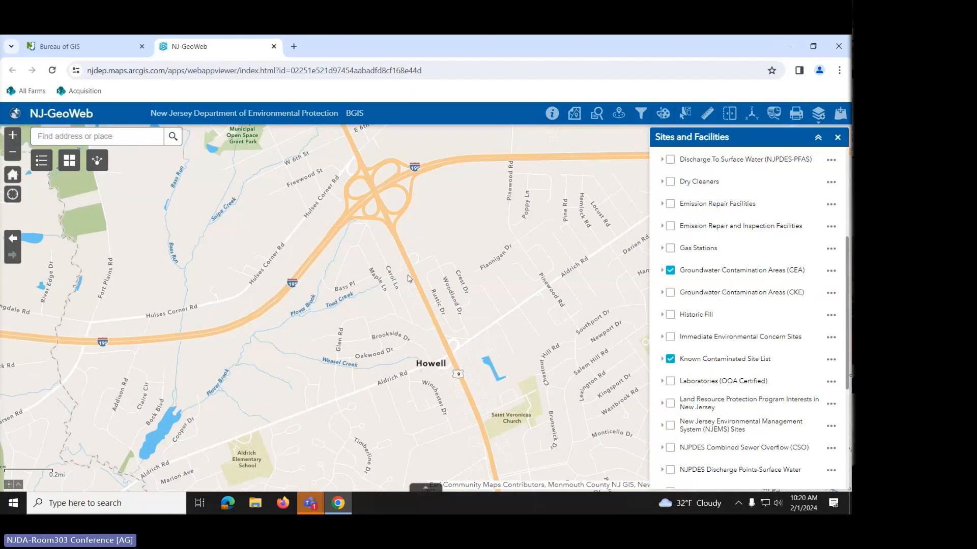
{"action": "scroll", "coordinate": [408, 278], "scroll_direction": "up", "scroll_amount": 1}
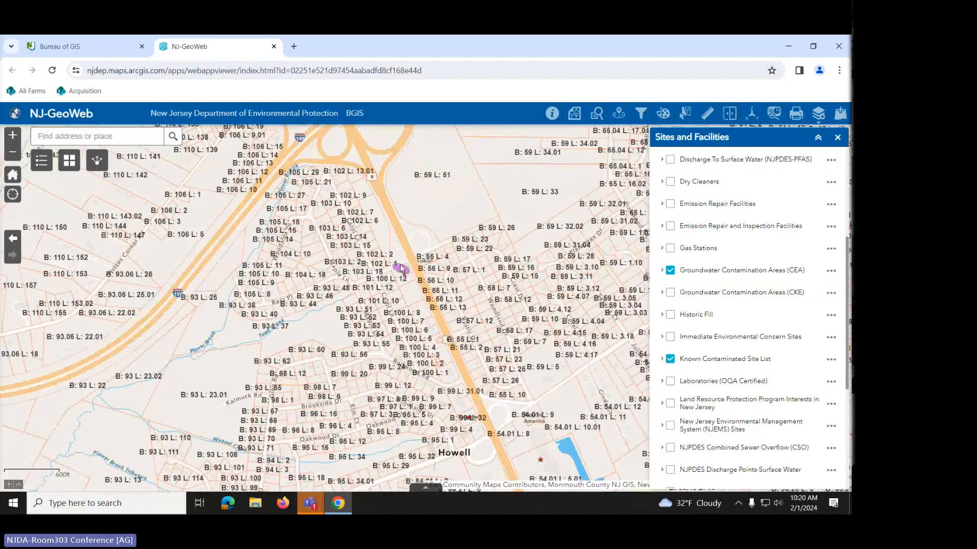
{"action": "left_click", "coordinate": [670, 271]}
{"action": "left_click", "coordinate": [670, 271]}
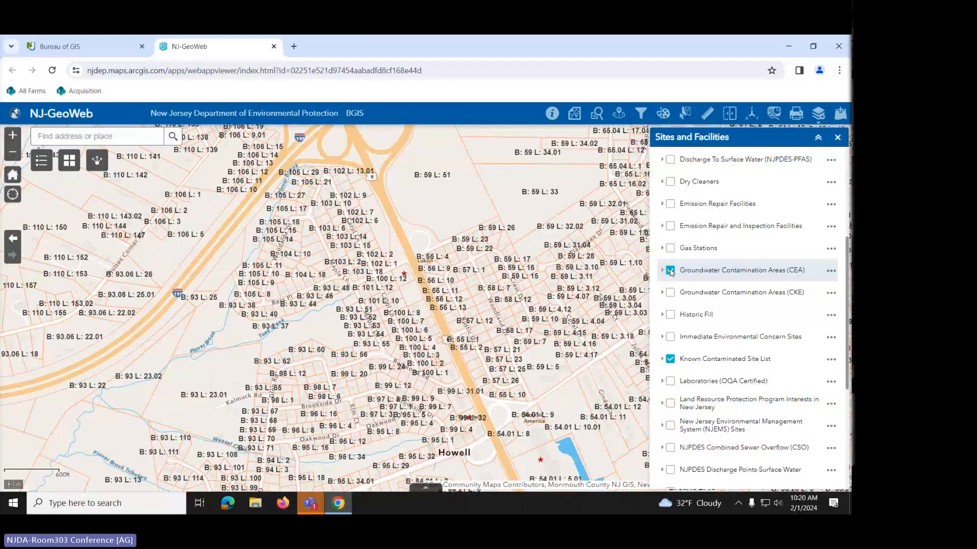
- Turn on Schools (Public, Private and Charter) and bring the Land O' Pines area into view
{"action": "scroll", "coordinate": [675, 325], "scroll_direction": "down", "scroll_amount": 3}
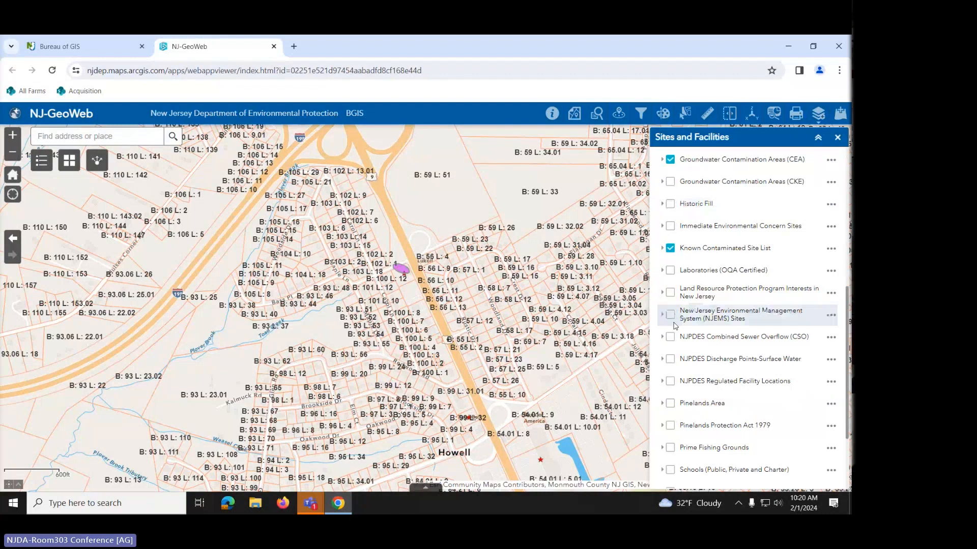
{"action": "scroll", "coordinate": [689, 405], "scroll_direction": "down", "scroll_amount": 3}
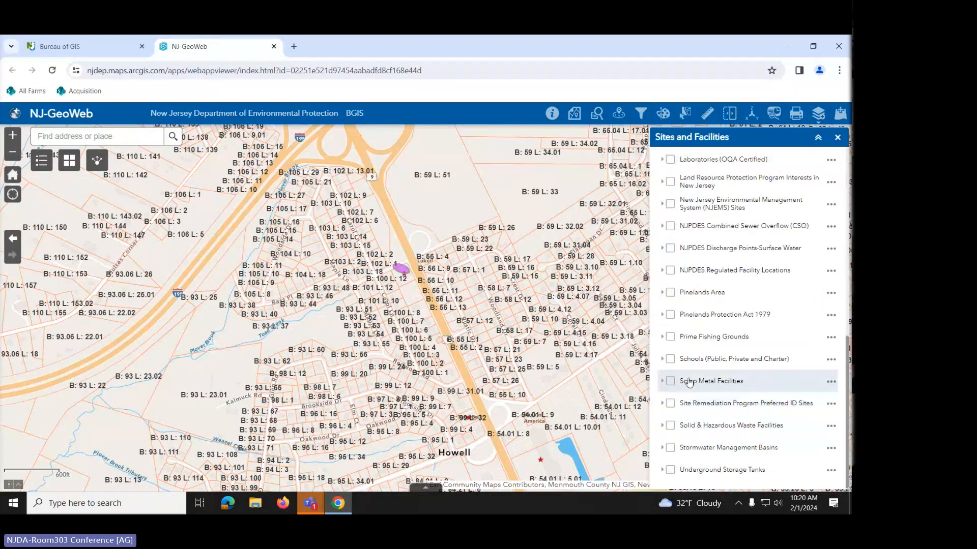
{"action": "left_click", "coordinate": [670, 360]}
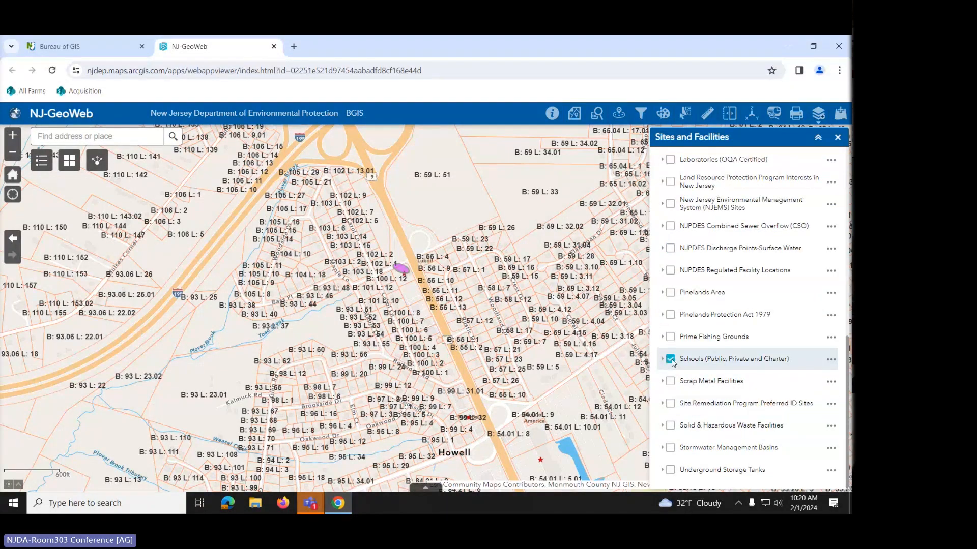
{"action": "scroll", "coordinate": [464, 288], "scroll_direction": "down", "scroll_amount": 1}
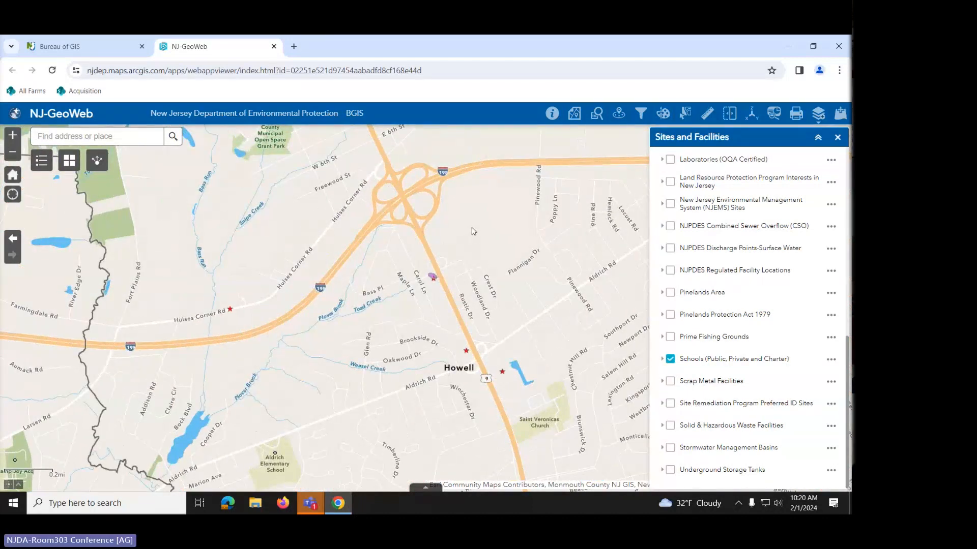
{"action": "left_click_drag", "start_coordinate": [480, 238], "coordinate": [448, 380]}
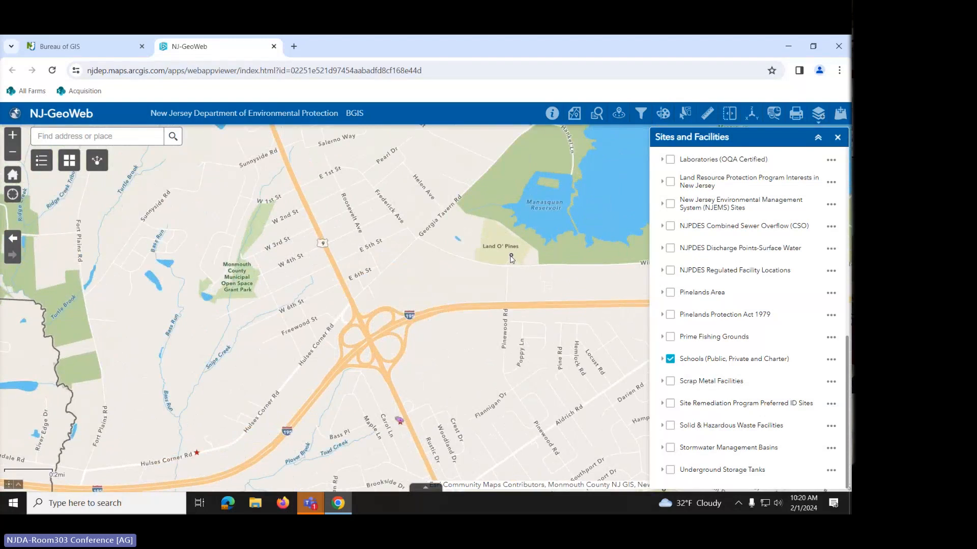
- Identify Land O'Pines Elementary School, step to the County of Monmouth feature and back, then close the popup
{"action": "left_click", "coordinate": [511, 257]}
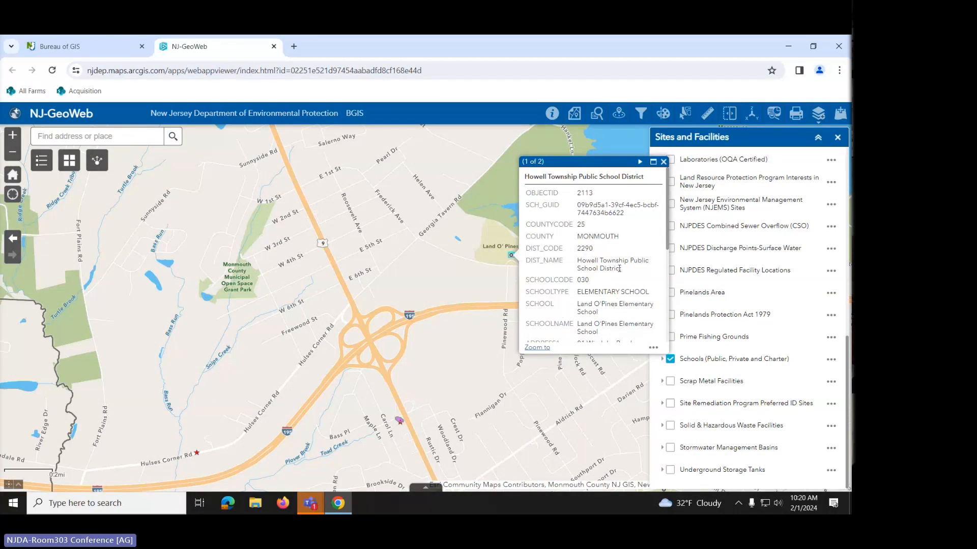
{"action": "scroll", "coordinate": [619, 268], "scroll_direction": "down", "scroll_amount": 5}
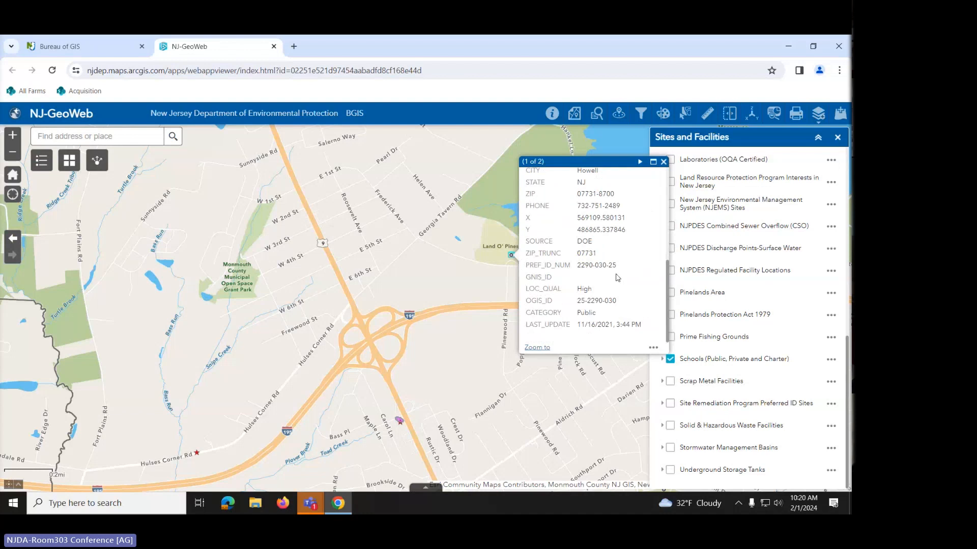
{"action": "scroll", "coordinate": [617, 277], "scroll_direction": "up", "scroll_amount": 5}
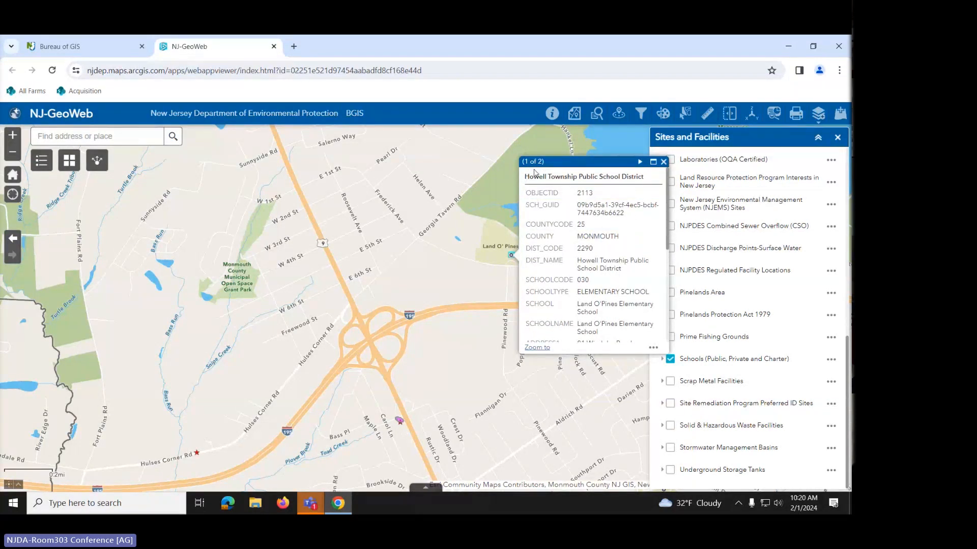
{"action": "left_click", "coordinate": [640, 162]}
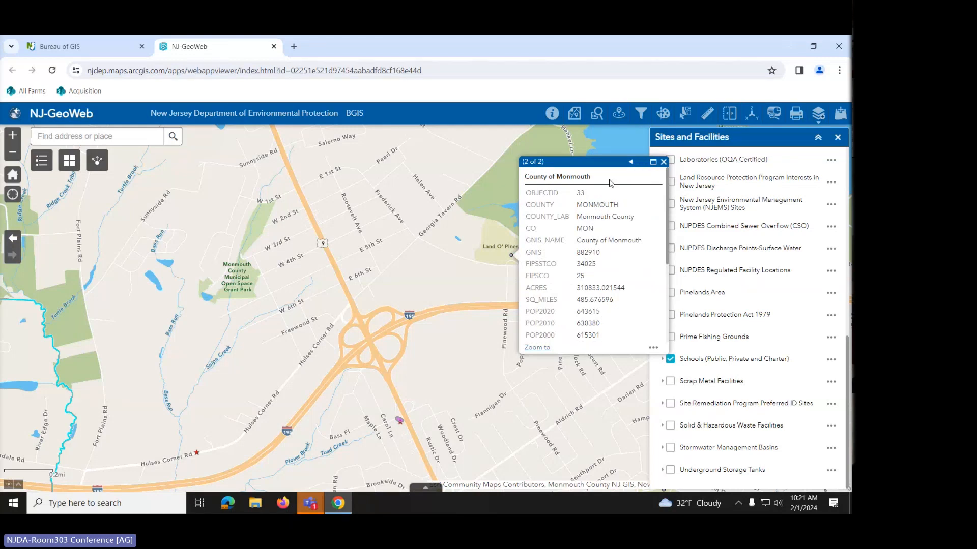
{"action": "left_click", "coordinate": [630, 162]}
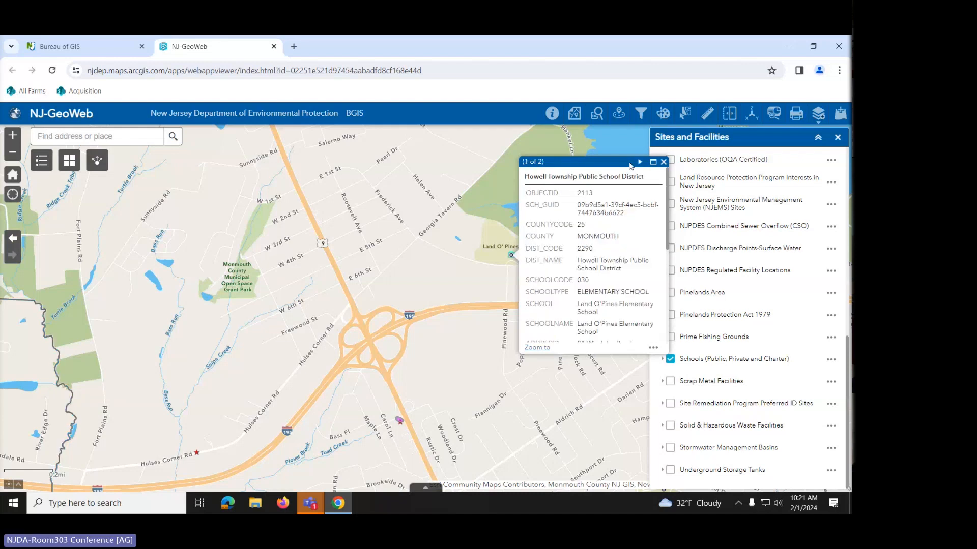
{"action": "left_click", "coordinate": [663, 163]}
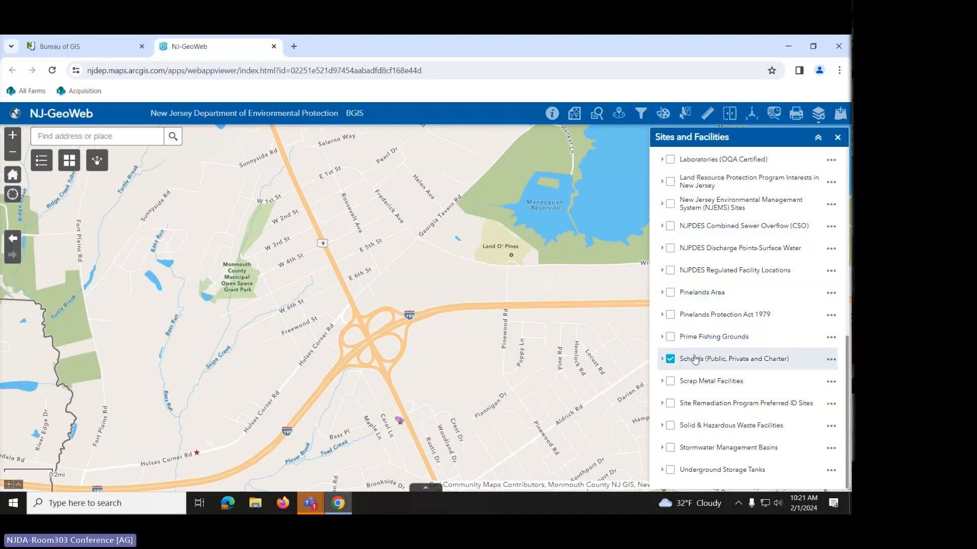
- Close the Sites and Facilities layers and switch to the Planning Areas layer group
{"action": "scroll", "coordinate": [732, 346], "scroll_direction": "up", "scroll_amount": 5}
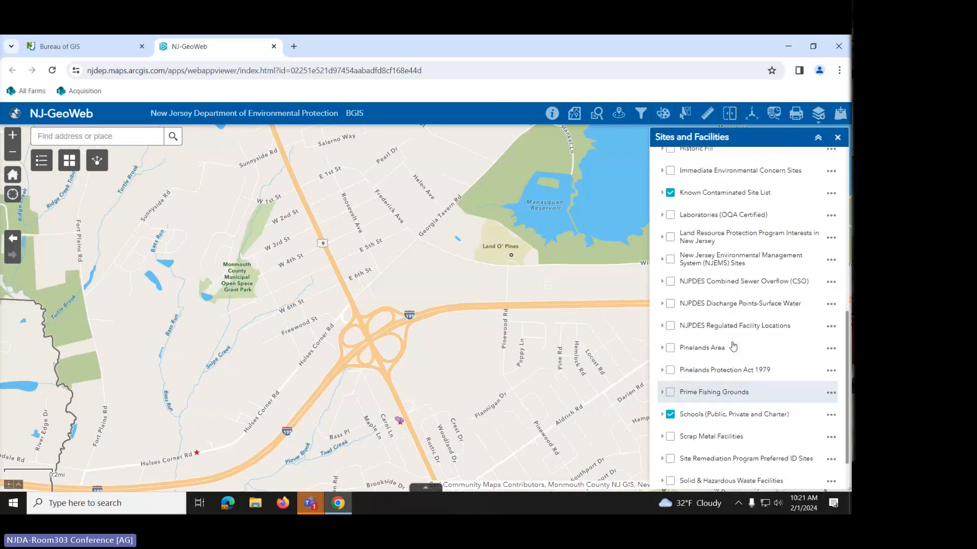
{"action": "left_click", "coordinate": [837, 139]}
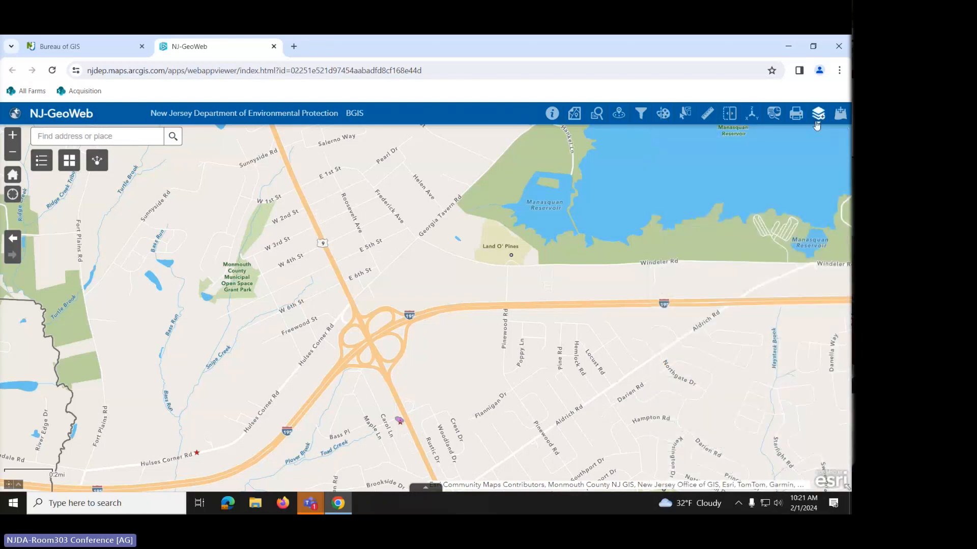
{"action": "left_click", "coordinate": [818, 114]}
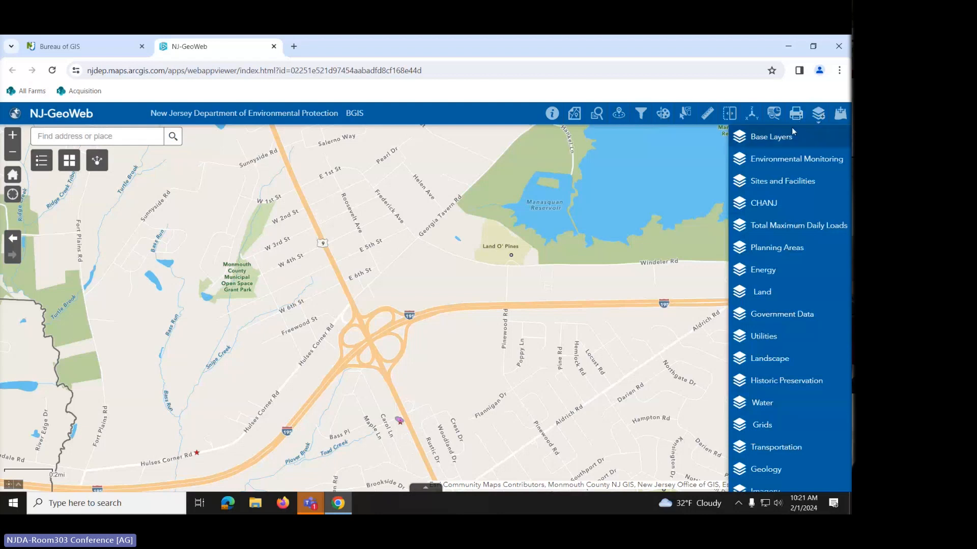
{"action": "left_click", "coordinate": [775, 253]}
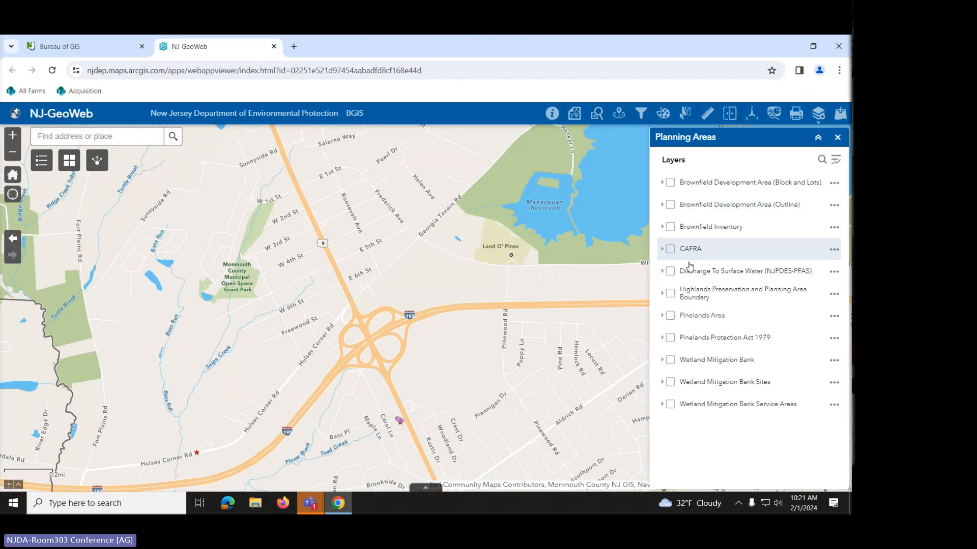
- Preview Pinelands Area, then swap it for the Highlands Preservation and Planning Area Boundary, panned north
{"action": "left_click", "coordinate": [670, 316]}
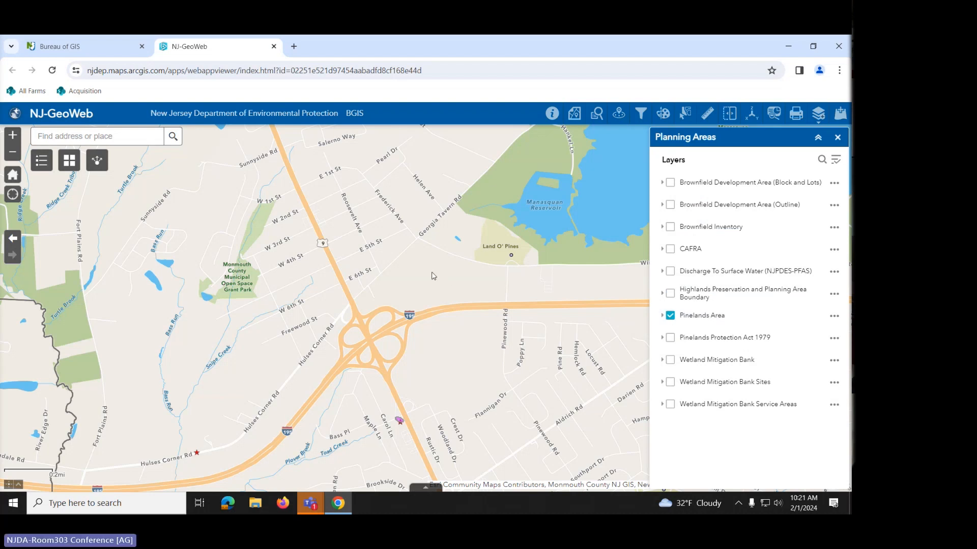
{"action": "scroll", "coordinate": [433, 275], "scroll_direction": "down", "scroll_amount": 3}
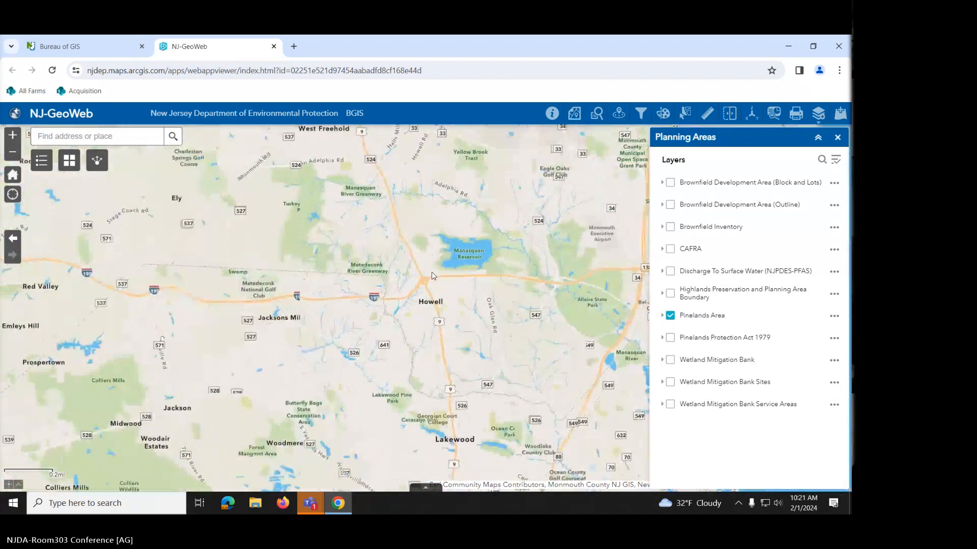
{"action": "scroll", "coordinate": [433, 276], "scroll_direction": "down", "scroll_amount": 3}
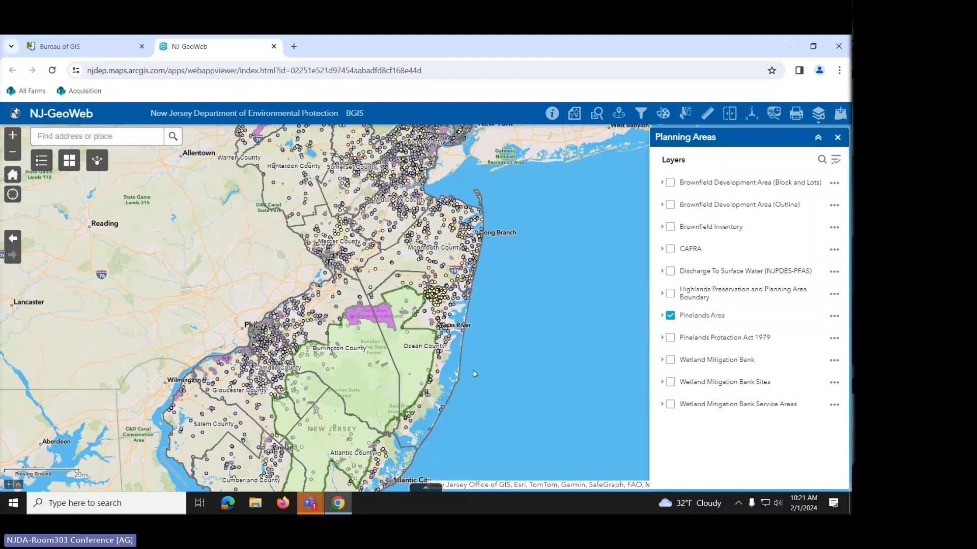
{"action": "left_click", "coordinate": [670, 315]}
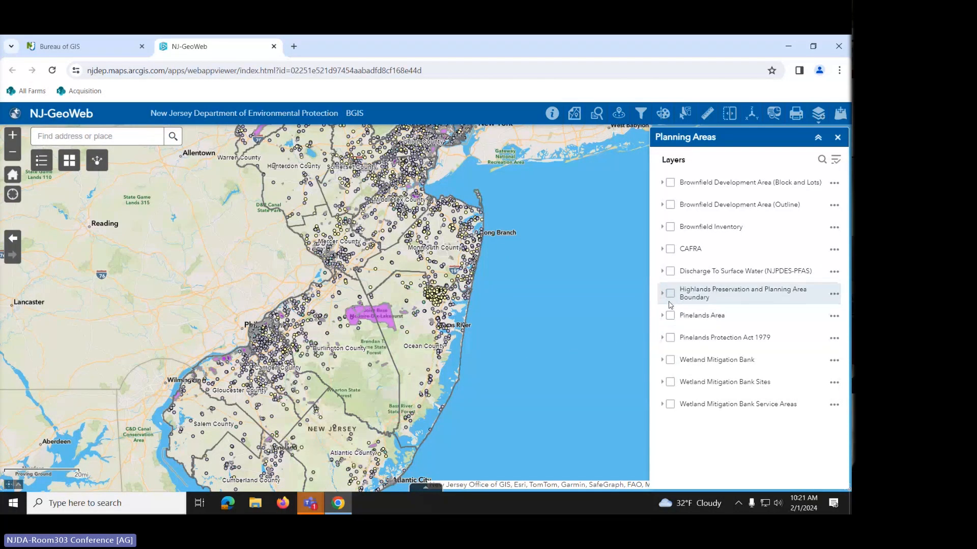
{"action": "left_click", "coordinate": [670, 295]}
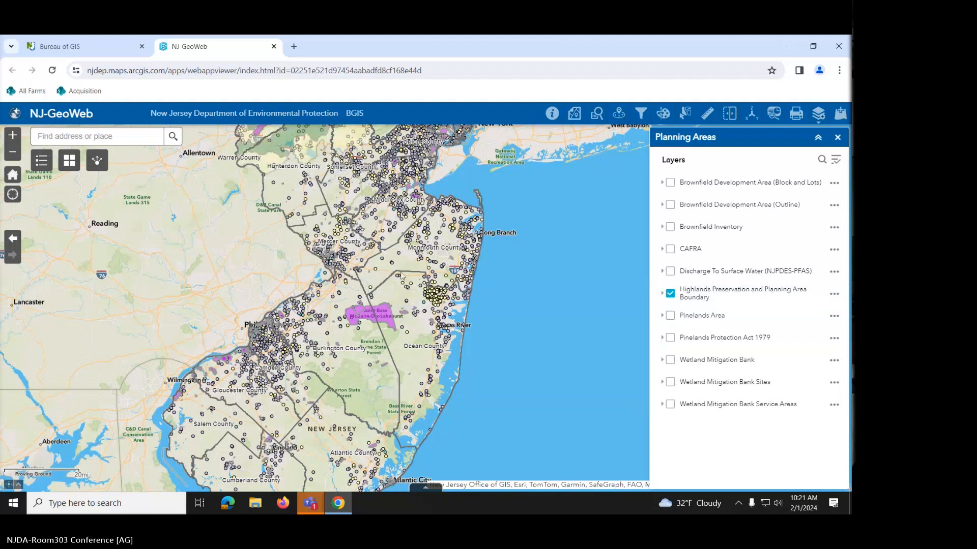
{"action": "left_click_drag", "start_coordinate": [512, 276], "coordinate": [521, 451]}
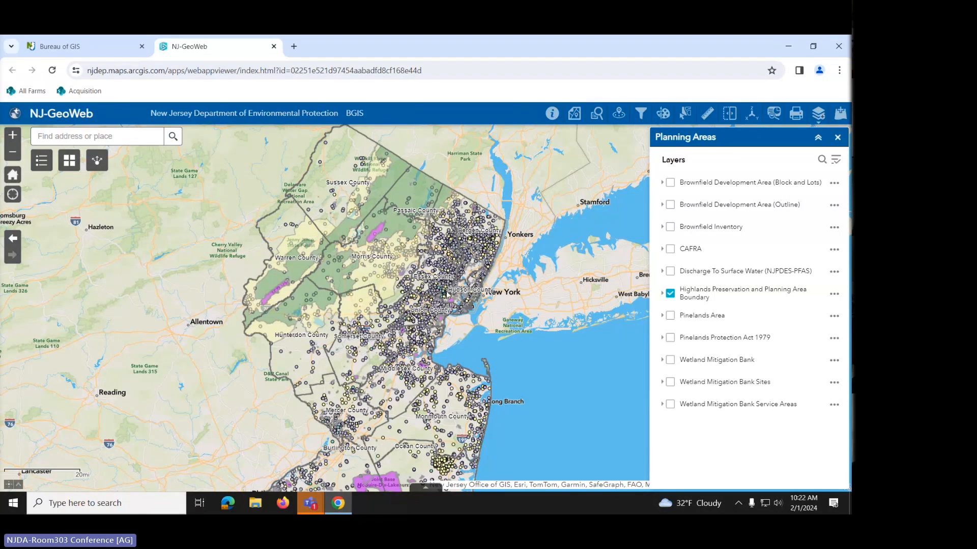
- Turn off the Schools layer in the Sites and Facilities group
{"action": "left_click", "coordinate": [839, 138]}
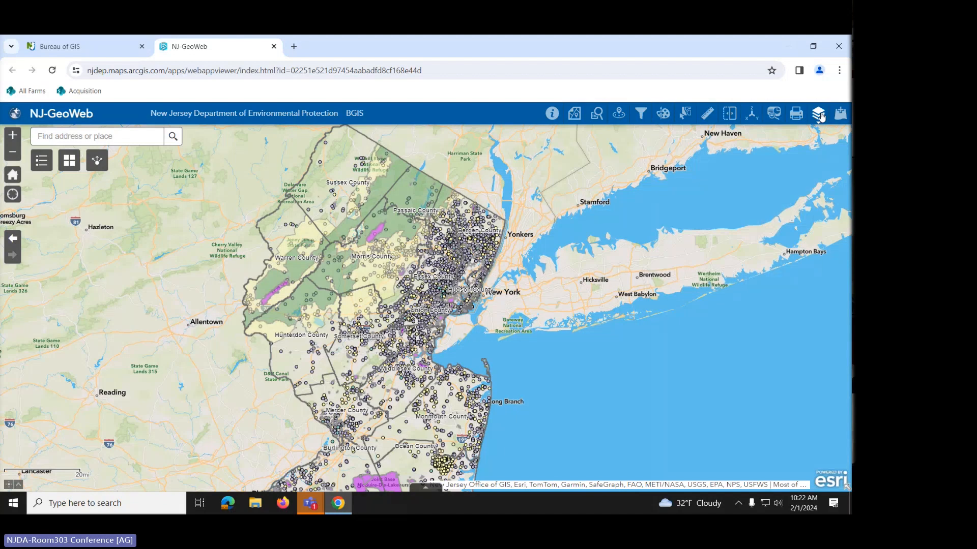
{"action": "left_click", "coordinate": [820, 114]}
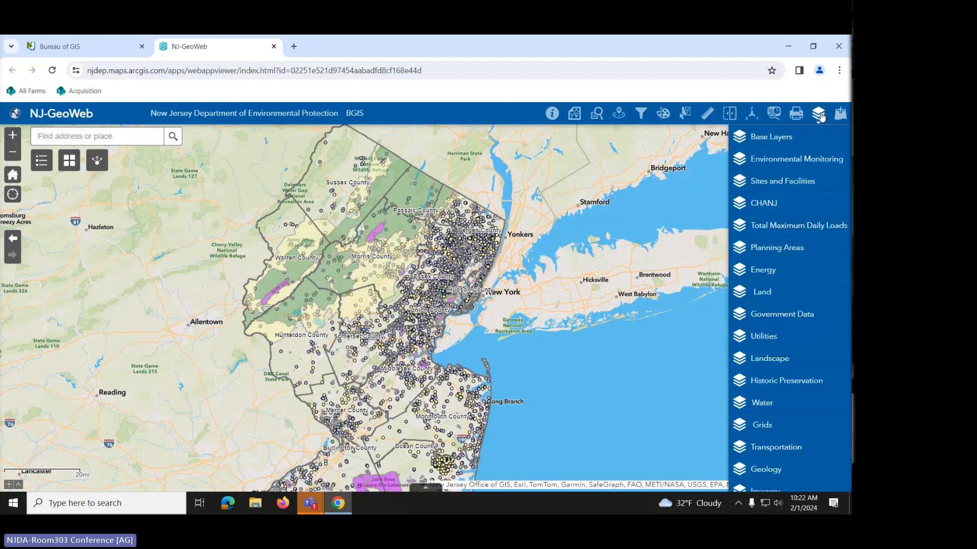
{"action": "left_click", "coordinate": [785, 188]}
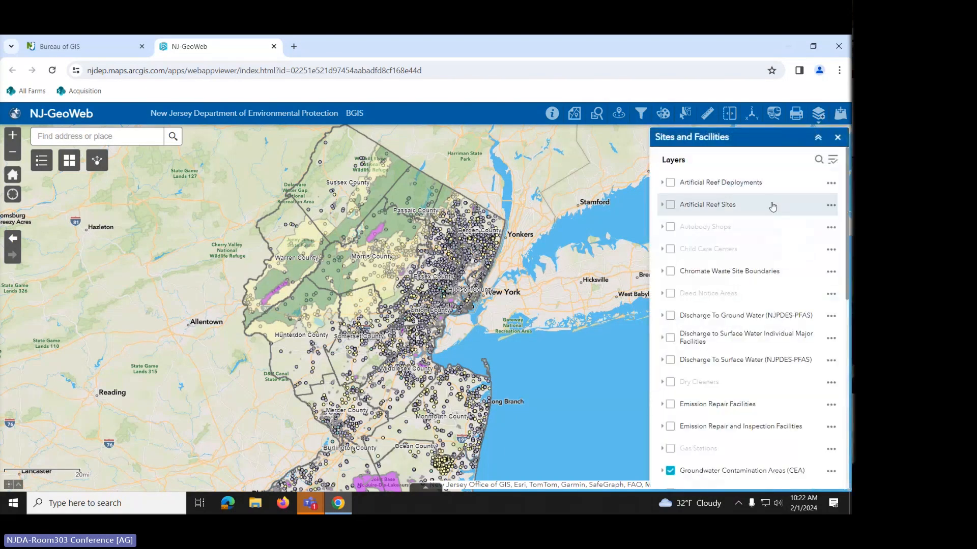
{"action": "scroll", "coordinate": [731, 343], "scroll_direction": "down", "scroll_amount": 6}
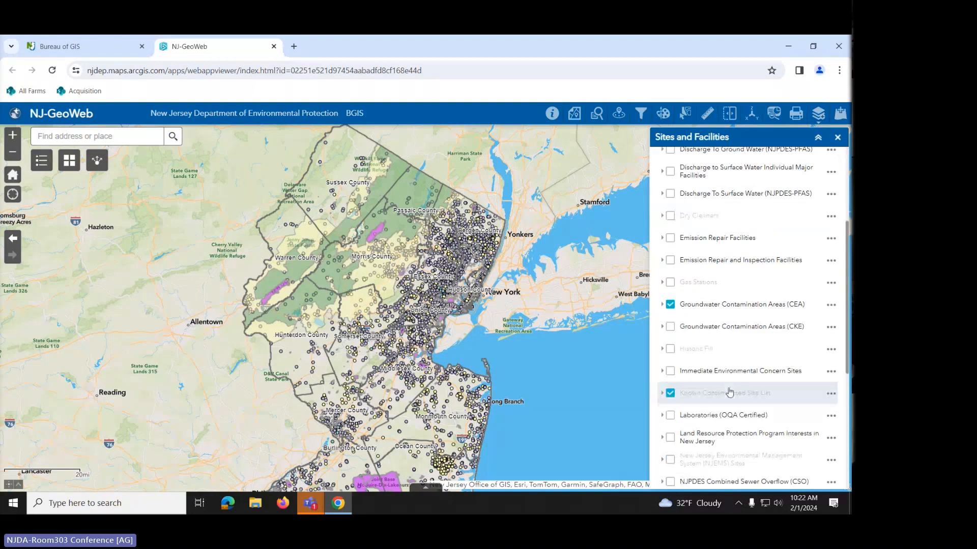
{"action": "scroll", "coordinate": [730, 391], "scroll_direction": "down", "scroll_amount": 2}
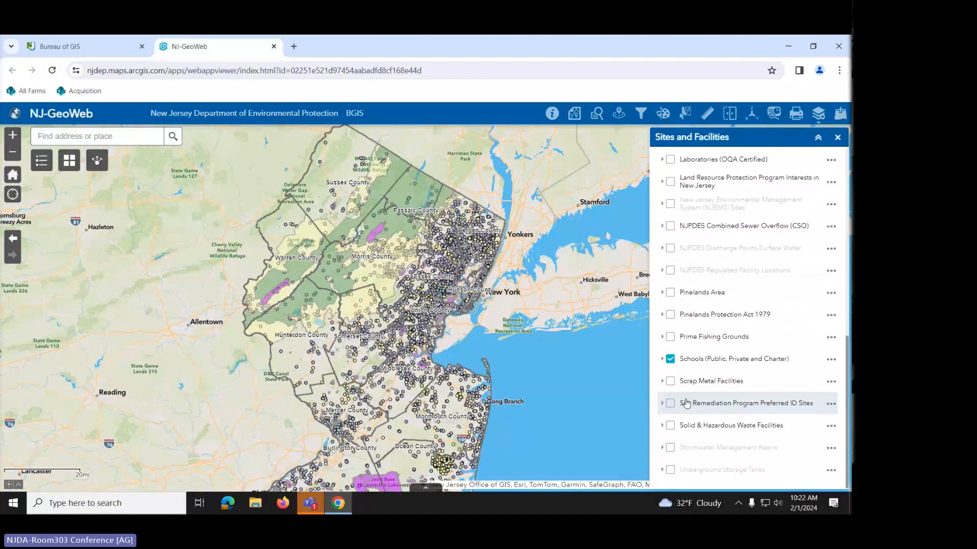
{"action": "left_click", "coordinate": [671, 359]}
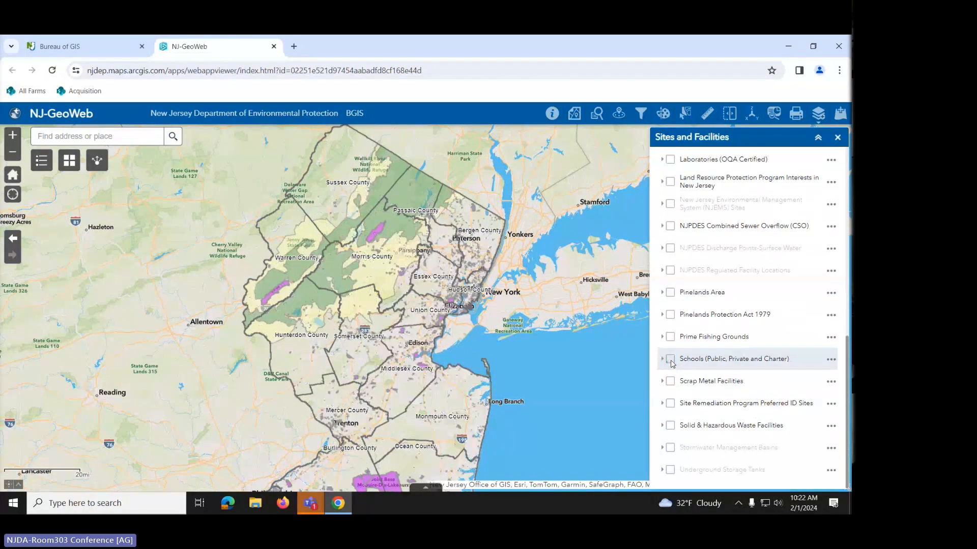
- Turn off the Highlands boundary layer in the Planning Areas group
{"action": "left_click", "coordinate": [843, 138]}
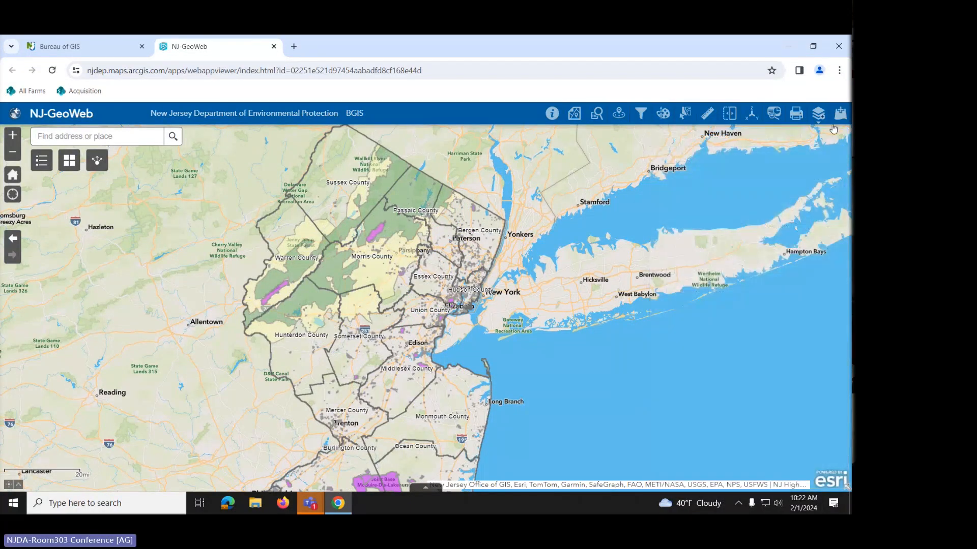
{"action": "left_click", "coordinate": [819, 114]}
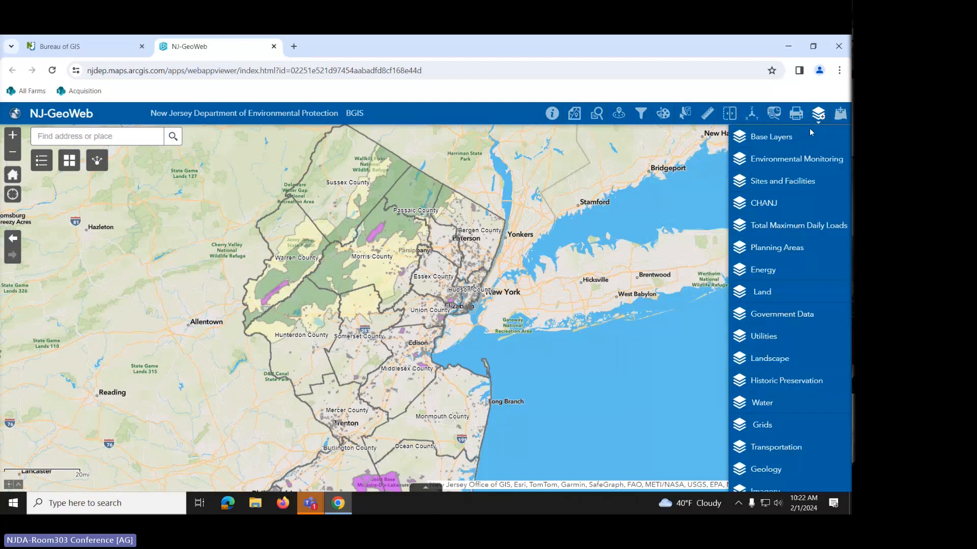
{"action": "left_click", "coordinate": [766, 251]}
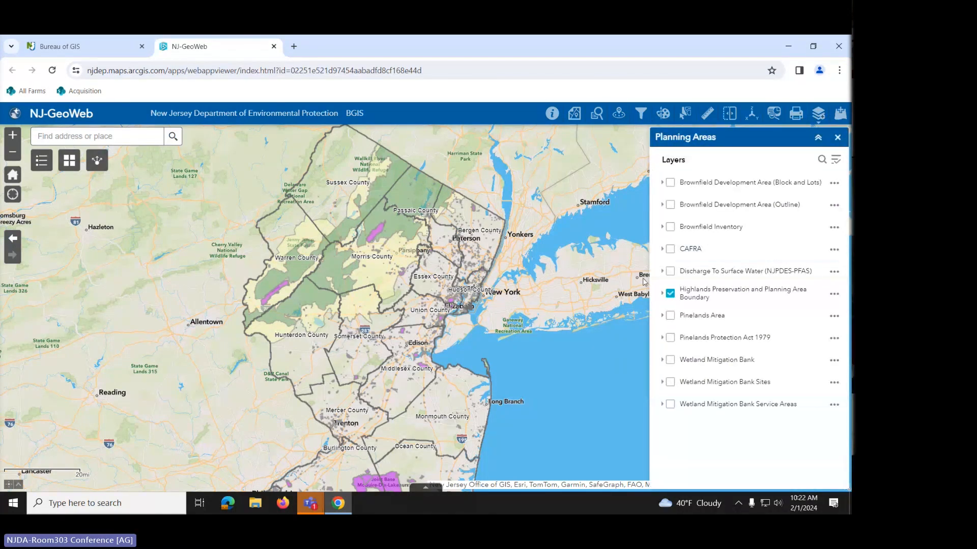
{"action": "left_click", "coordinate": [670, 294]}
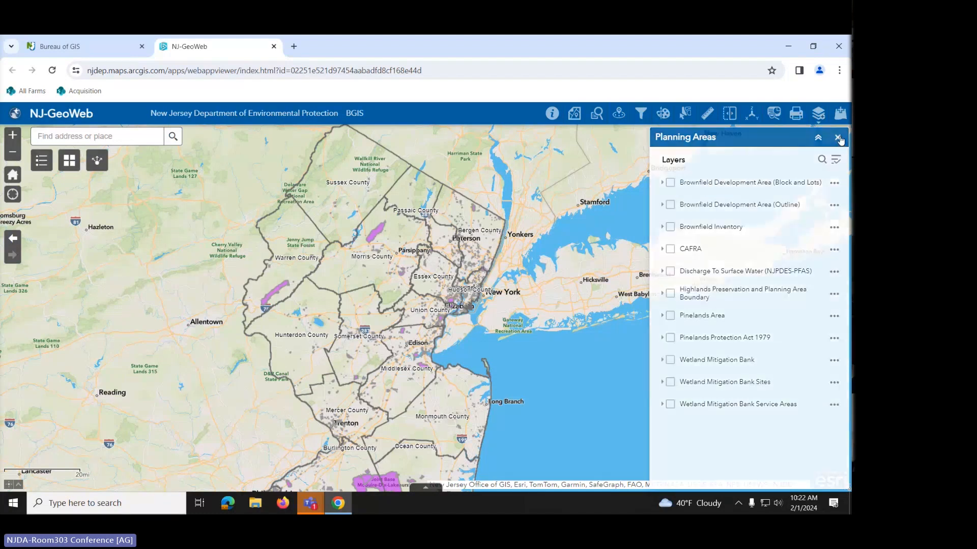
{"action": "left_click", "coordinate": [837, 138]}
- Browse the Energy group's Solar PV layers, leaving them off, and return to the layer groups
{"action": "left_click", "coordinate": [820, 115]}
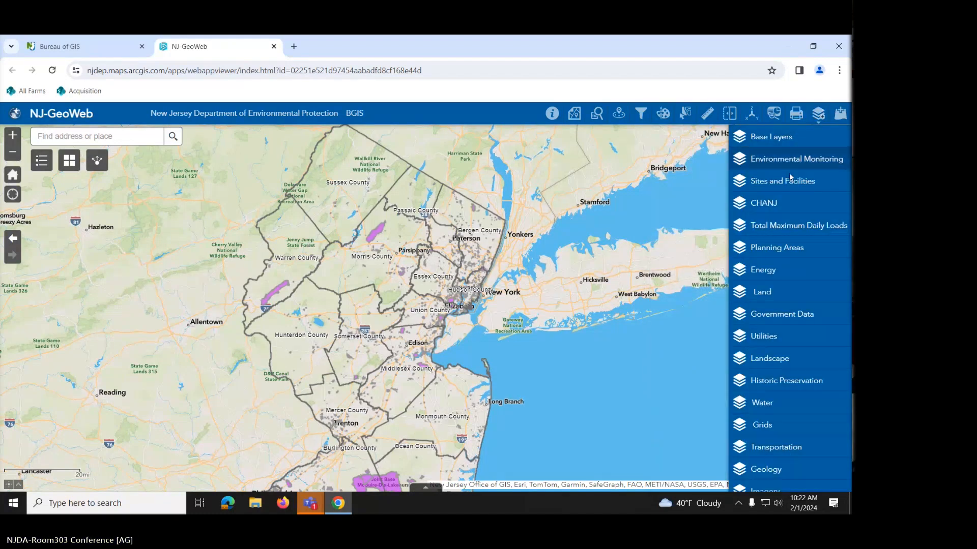
{"action": "left_click", "coordinate": [768, 279]}
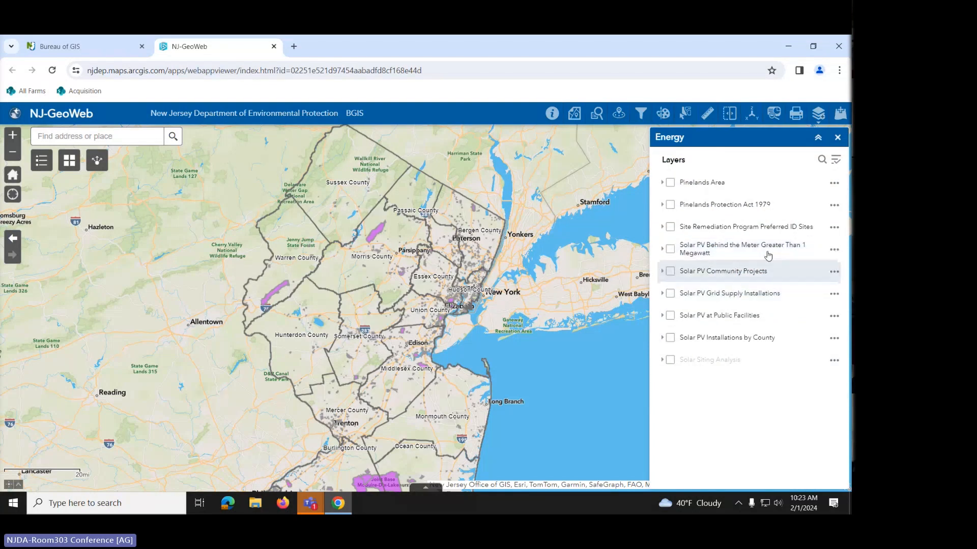
{"action": "left_click", "coordinate": [837, 137]}
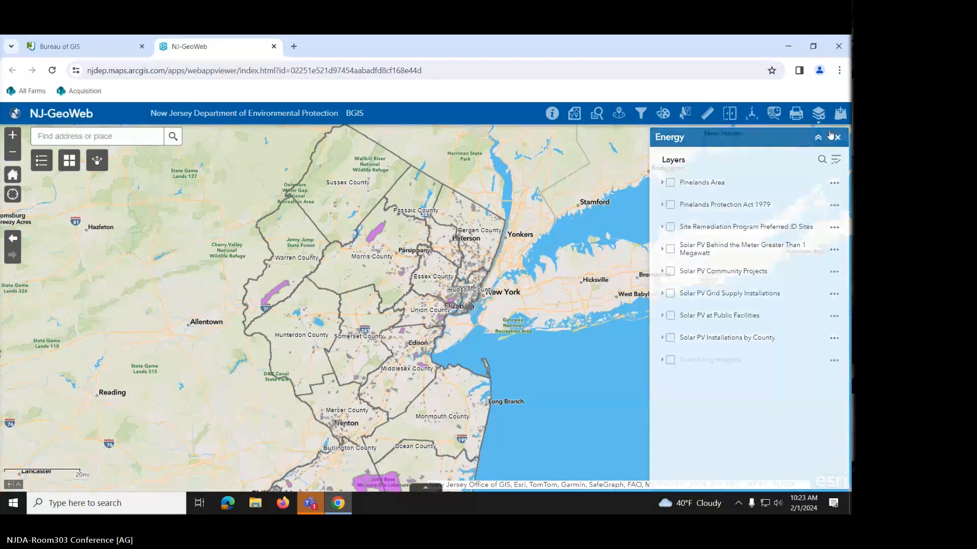
{"action": "left_click", "coordinate": [818, 113]}
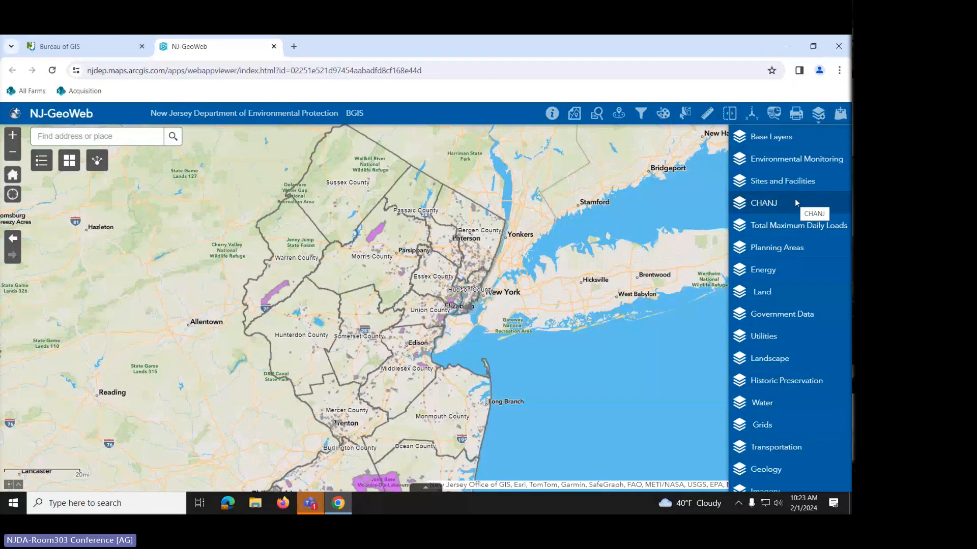
- In Utilities, show Sewer Service Areas over Burlington County, then hide them again
{"action": "left_click", "coordinate": [762, 338]}
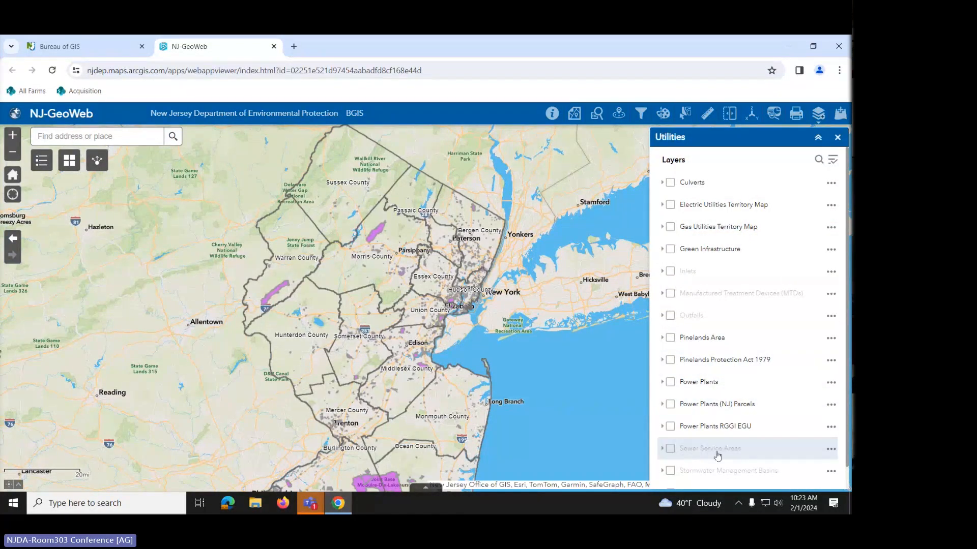
{"action": "left_click_drag", "start_coordinate": [443, 397], "coordinate": [450, 251]}
{"action": "scroll", "coordinate": [408, 352], "scroll_direction": "up", "scroll_amount": 1}
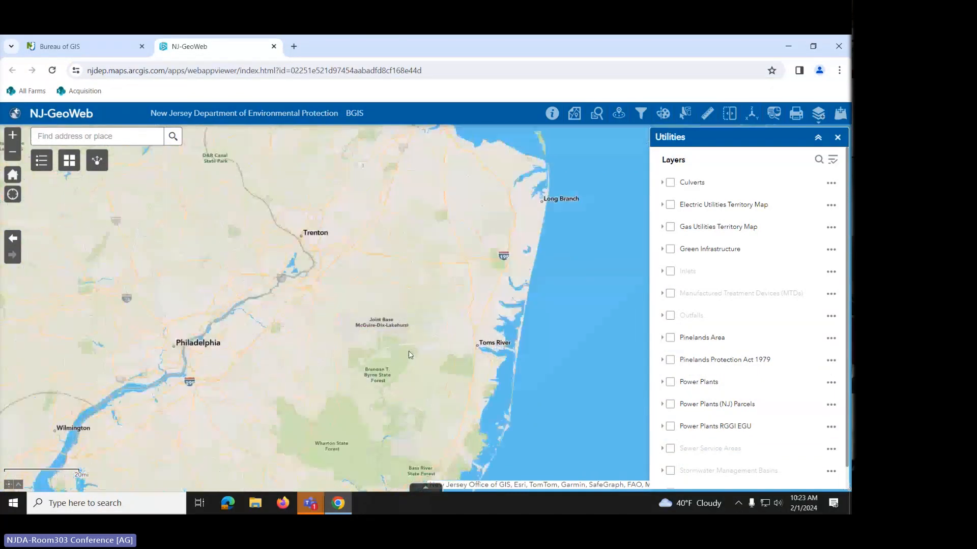
{"action": "left_click_drag", "start_coordinate": [353, 381], "coordinate": [439, 354]}
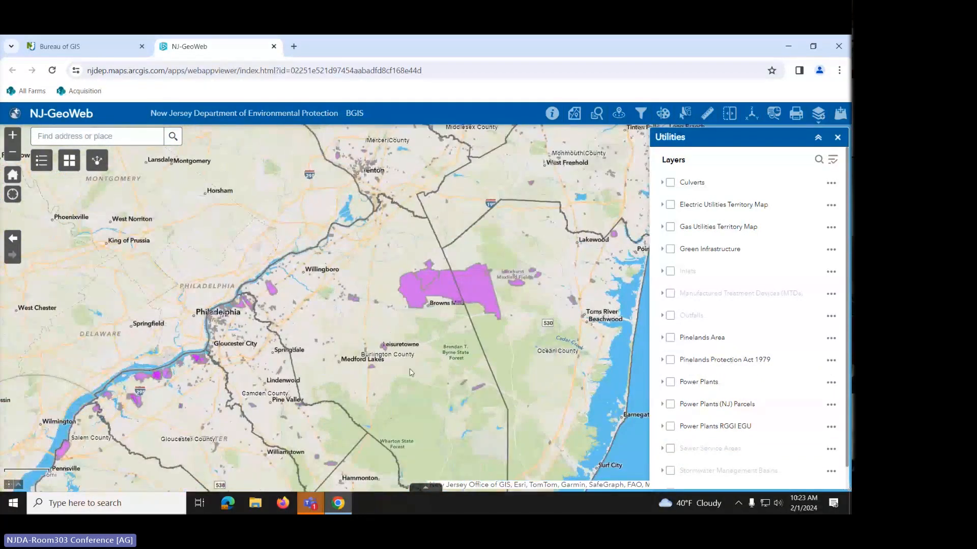
{"action": "scroll", "coordinate": [413, 363], "scroll_direction": "up", "scroll_amount": 2}
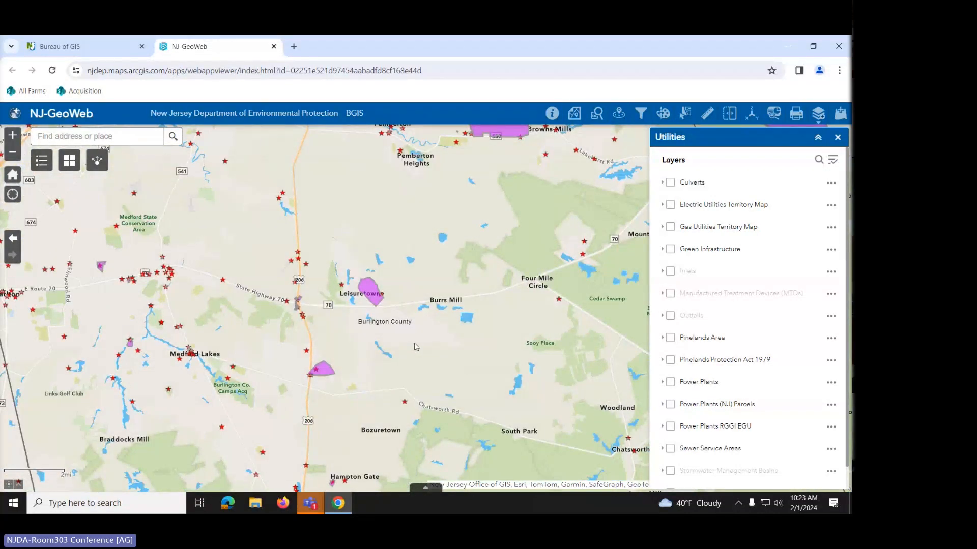
{"action": "scroll", "coordinate": [416, 348], "scroll_direction": "up", "scroll_amount": 1}
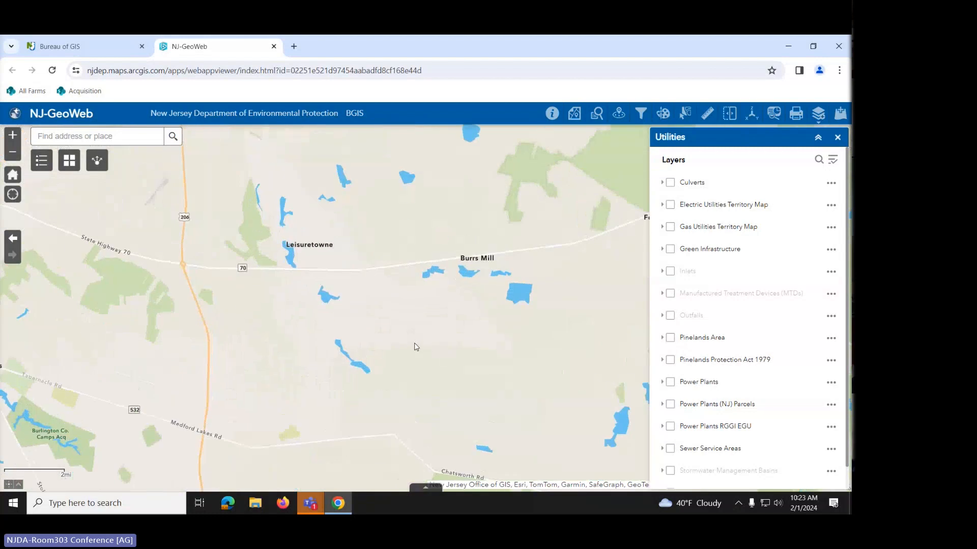
{"action": "scroll", "coordinate": [415, 347], "scroll_direction": "down", "scroll_amount": 1}
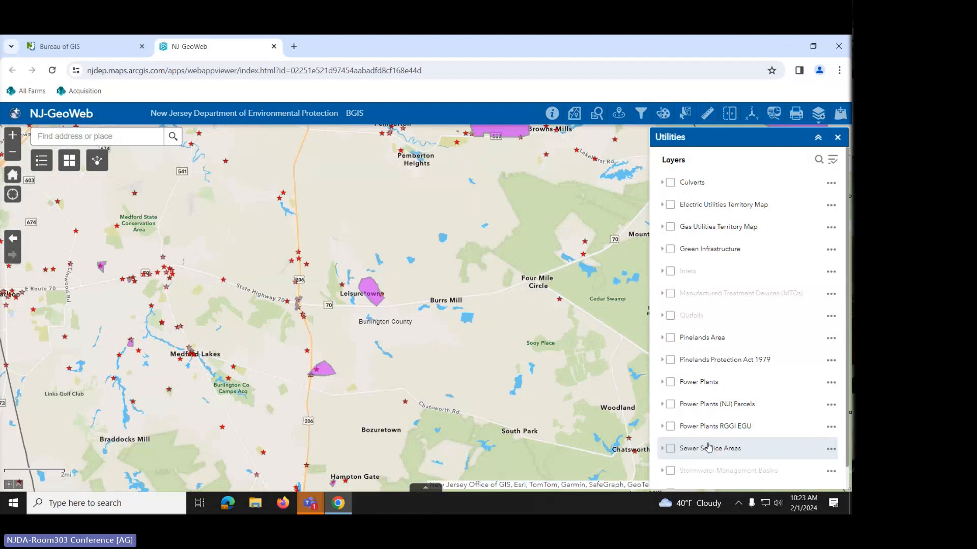
{"action": "left_click", "coordinate": [670, 451]}
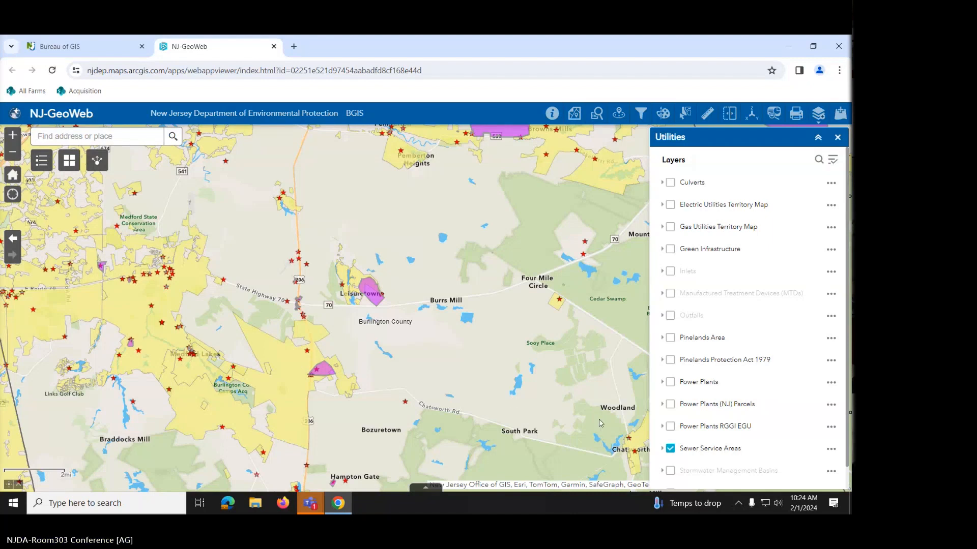
{"action": "left_click", "coordinate": [669, 448]}
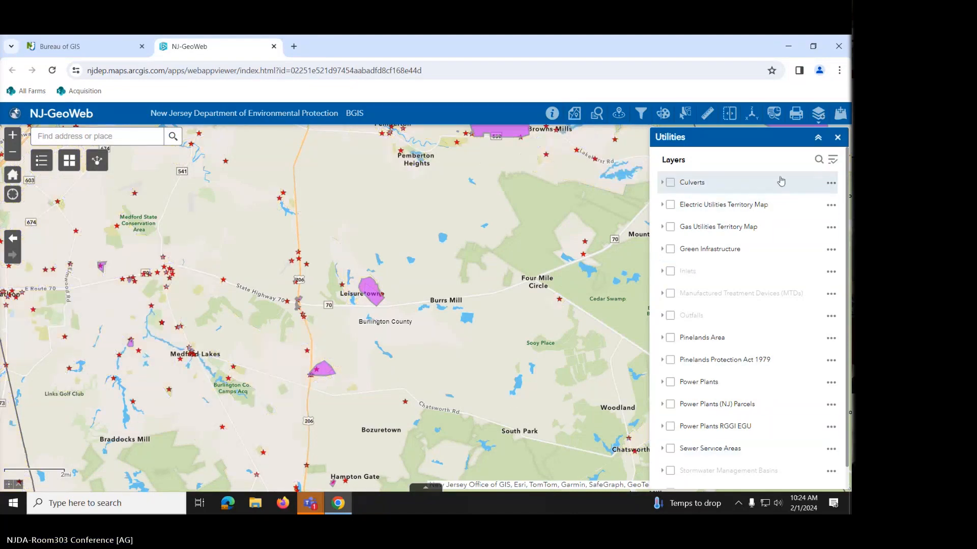
- Switch from Utilities to the Water layers and zoom to Friendship Creek near Sooy Place
{"action": "left_click", "coordinate": [836, 138]}
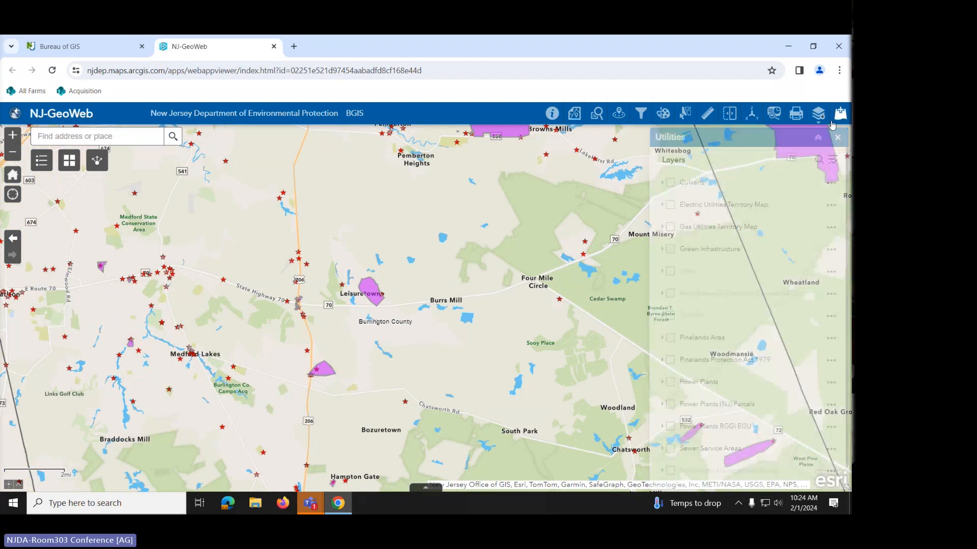
{"action": "left_click", "coordinate": [818, 114]}
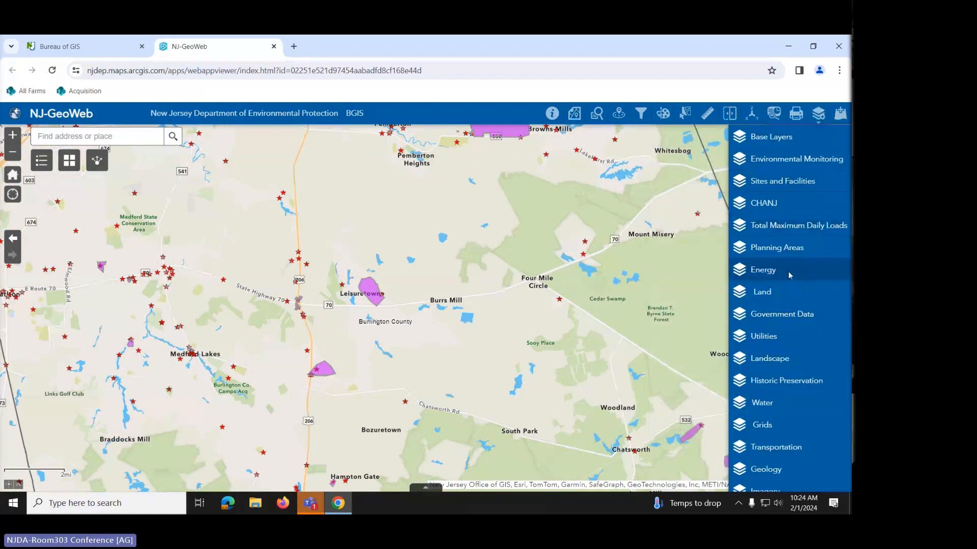
{"action": "left_click", "coordinate": [757, 404]}
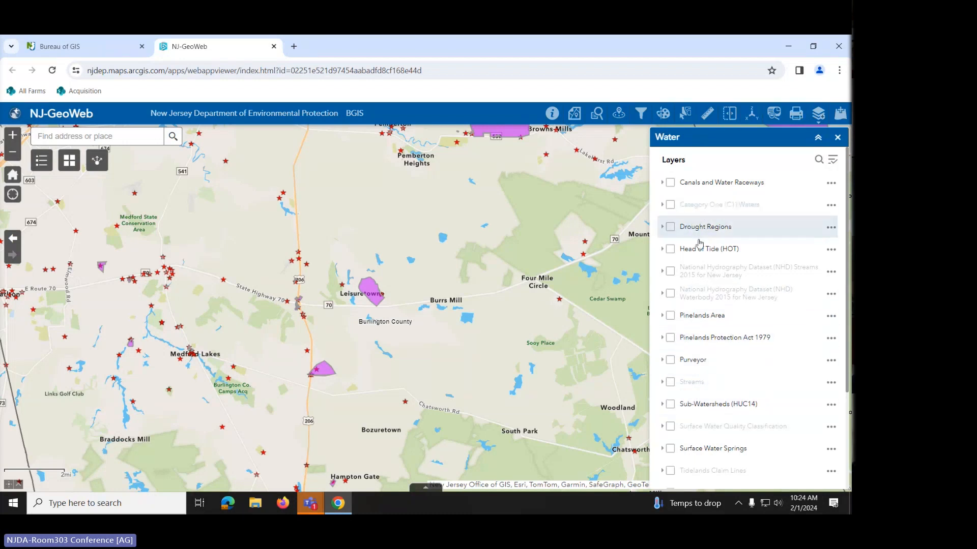
{"action": "scroll", "coordinate": [458, 349], "scroll_direction": "up", "scroll_amount": 2}
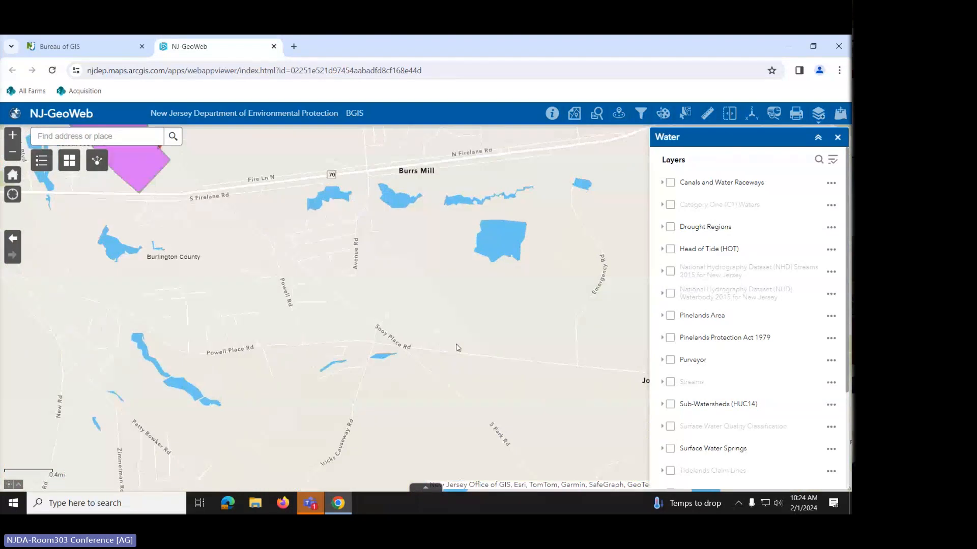
{"action": "left_click_drag", "start_coordinate": [452, 350], "coordinate": [537, 249]}
{"action": "scroll", "coordinate": [516, 323], "scroll_direction": "up", "scroll_amount": 1}
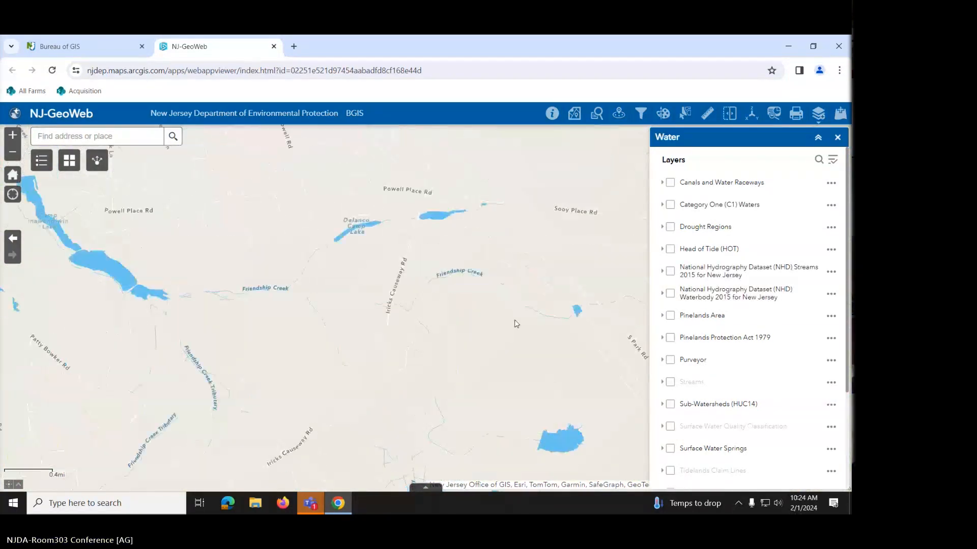
- Preview the Streams layer, switch it back off, and close the Water layers
{"action": "left_click", "coordinate": [671, 384]}
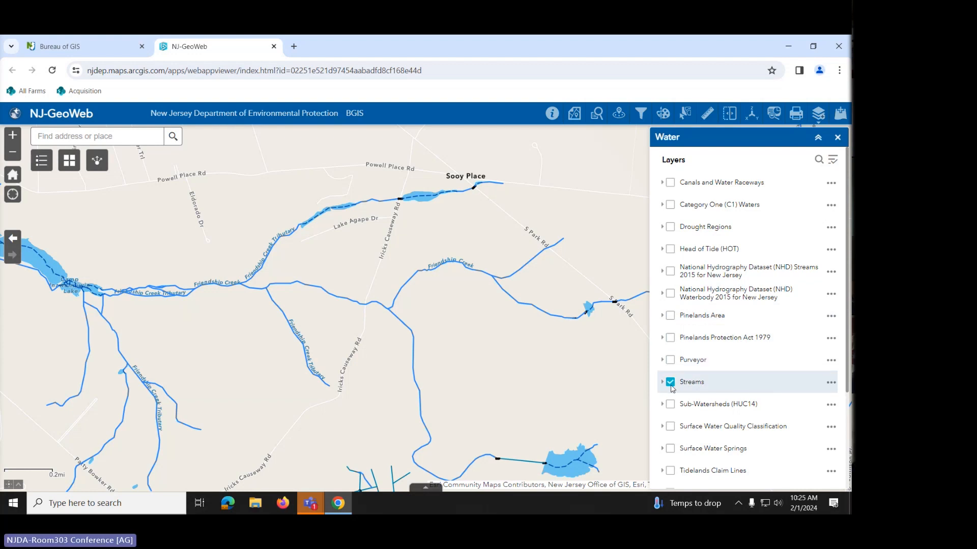
{"action": "left_click", "coordinate": [670, 388]}
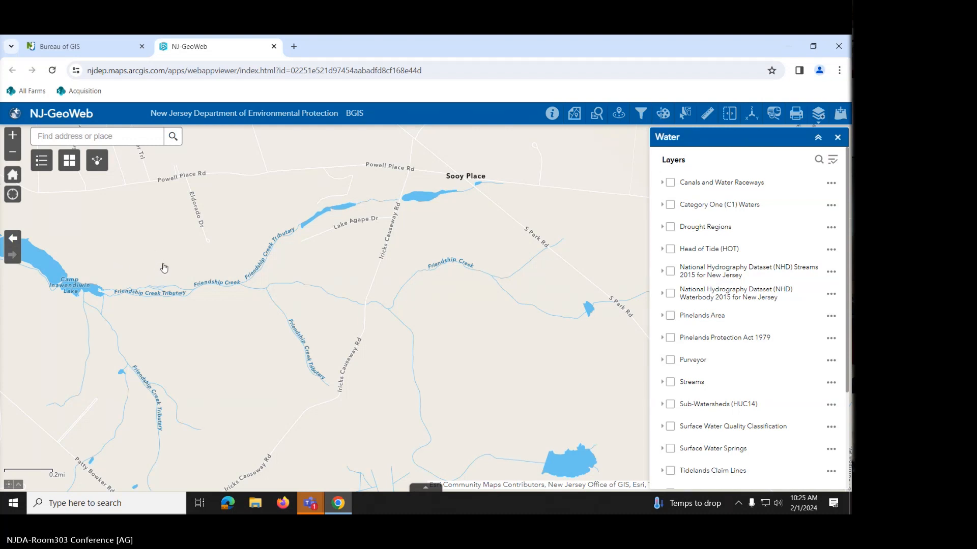
{"action": "left_click", "coordinate": [836, 137]}
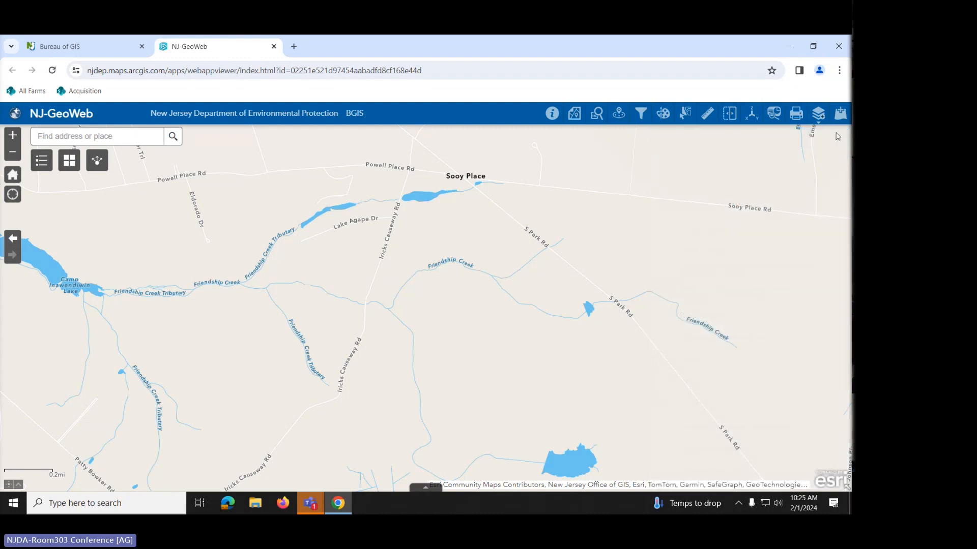
- Turn on the NJ Transit Light Rail Lines layer under Transportation
{"action": "left_click", "coordinate": [827, 120]}
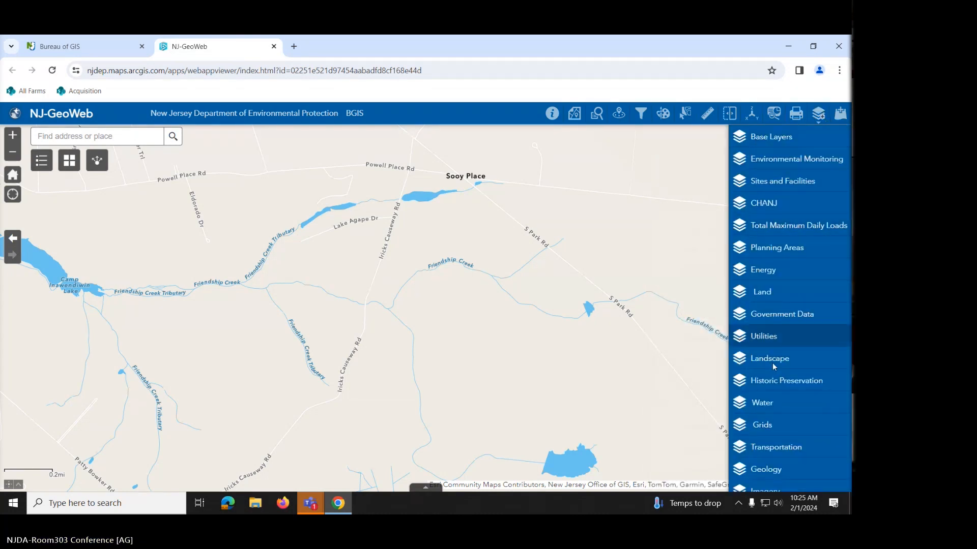
{"action": "left_click", "coordinate": [768, 448]}
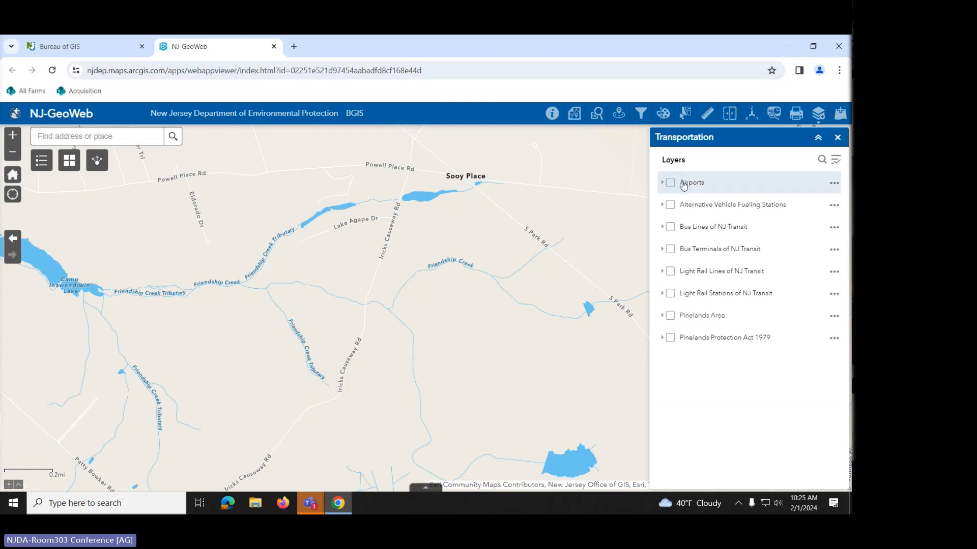
{"action": "left_click", "coordinate": [672, 272]}
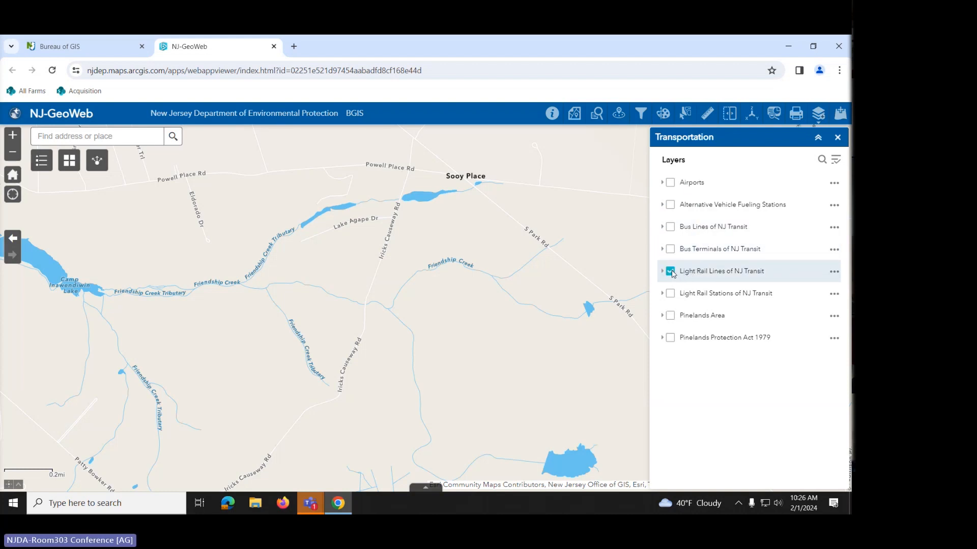
- Pan and zoom along the light rail line past Cherry Hill, Camden and Trenton
{"action": "scroll", "coordinate": [405, 248], "scroll_direction": "down", "scroll_amount": 2}
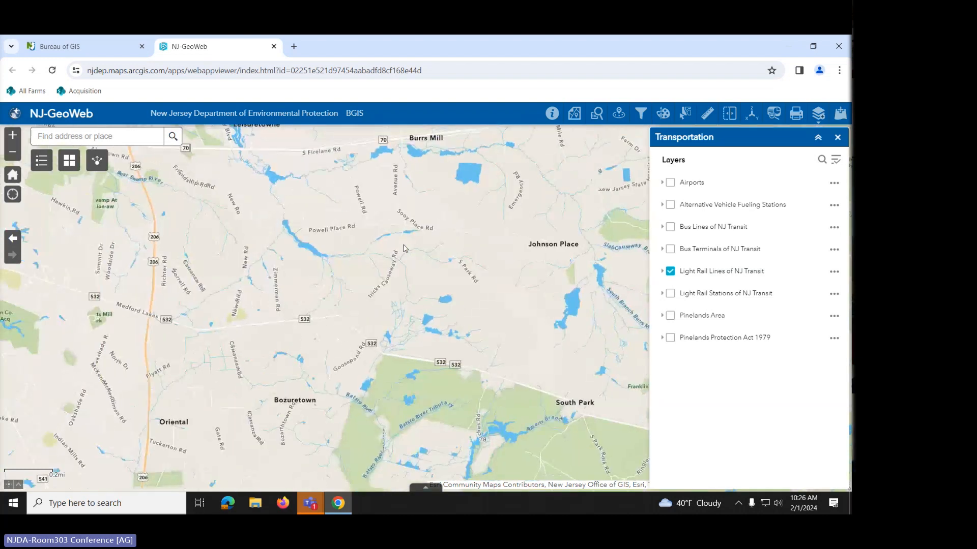
{"action": "scroll", "coordinate": [402, 239], "scroll_direction": "down", "scroll_amount": 3}
{"action": "left_click_drag", "start_coordinate": [392, 222], "coordinate": [604, 297]}
{"action": "left_click_drag", "start_coordinate": [349, 226], "coordinate": [592, 296]}
{"action": "left_click_drag", "start_coordinate": [291, 241], "coordinate": [436, 296]}
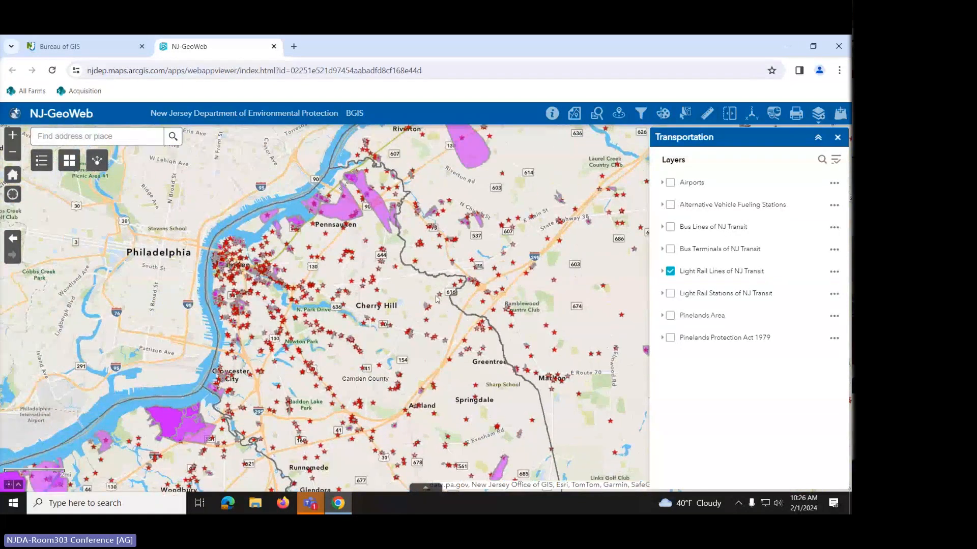
{"action": "scroll", "coordinate": [436, 299], "scroll_direction": "down", "scroll_amount": 2}
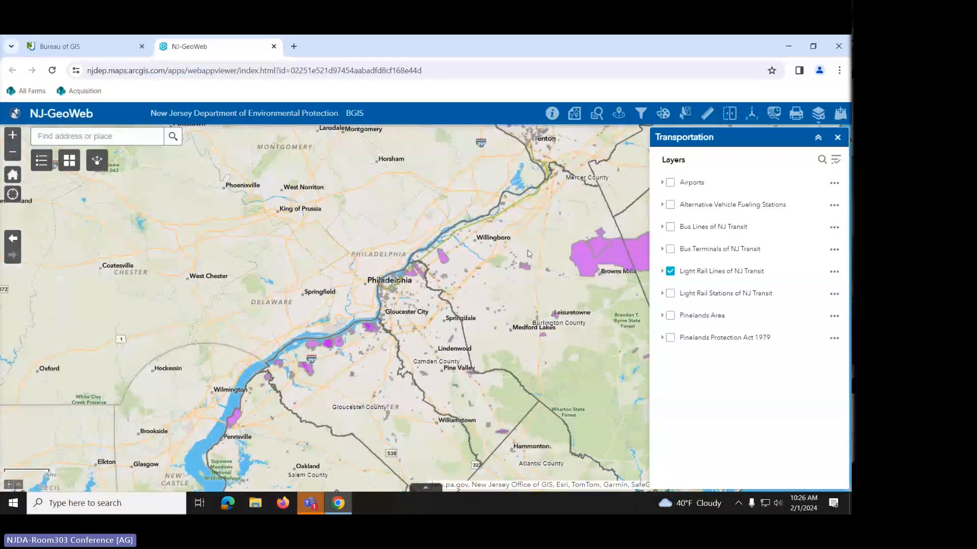
{"action": "left_click_drag", "start_coordinate": [550, 239], "coordinate": [475, 299]}
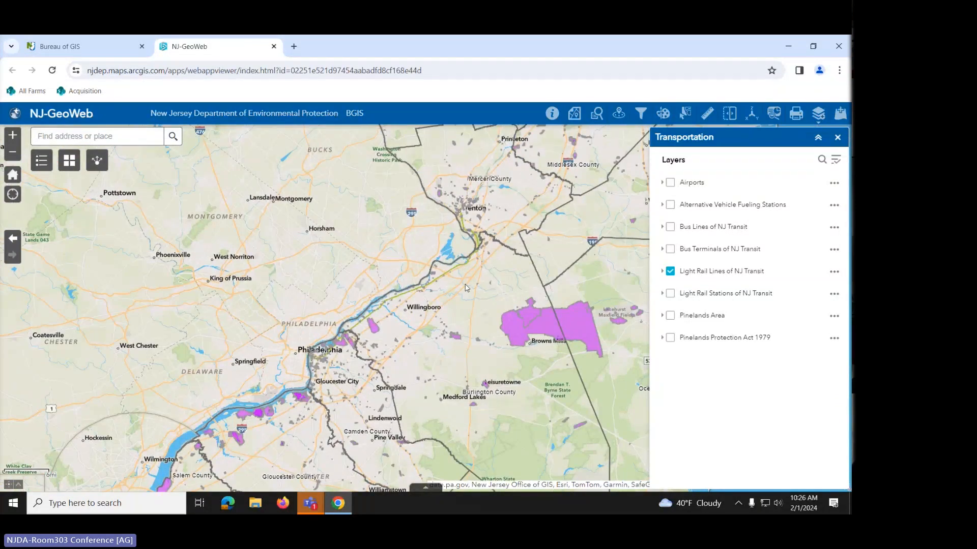
{"action": "scroll", "coordinate": [466, 281], "scroll_direction": "up", "scroll_amount": 2}
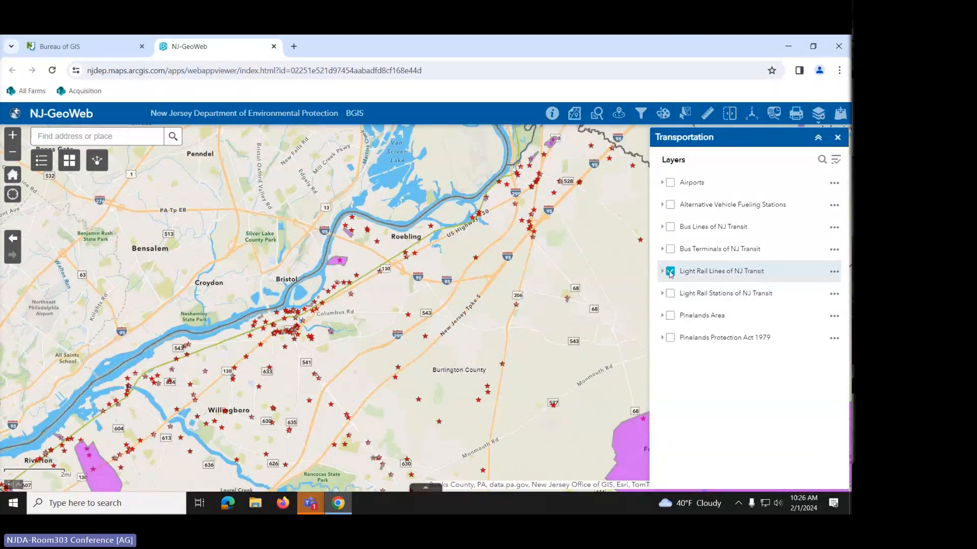
- Toggle the light rail lines off and on, add Light Rail Stations, and zoom in
{"action": "left_click", "coordinate": [671, 272]}
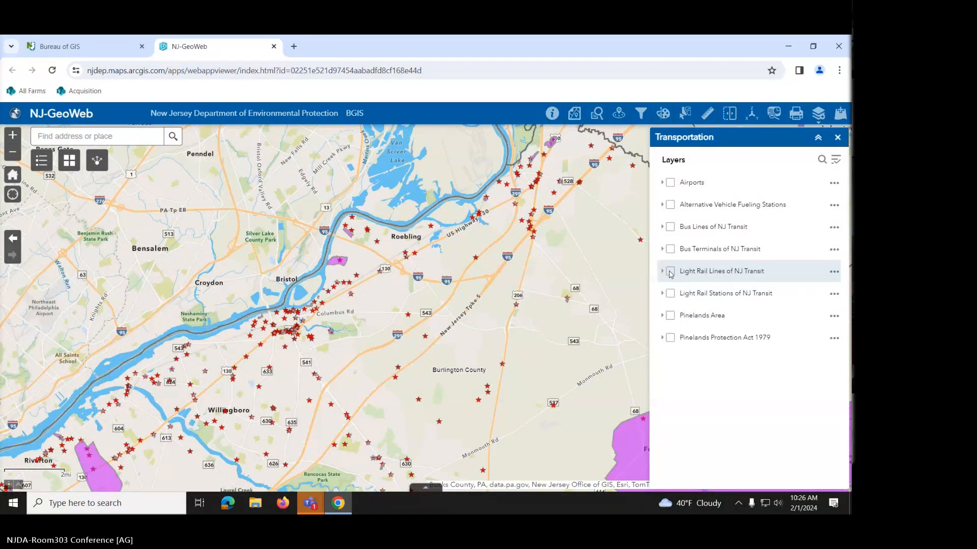
{"action": "left_click", "coordinate": [671, 273]}
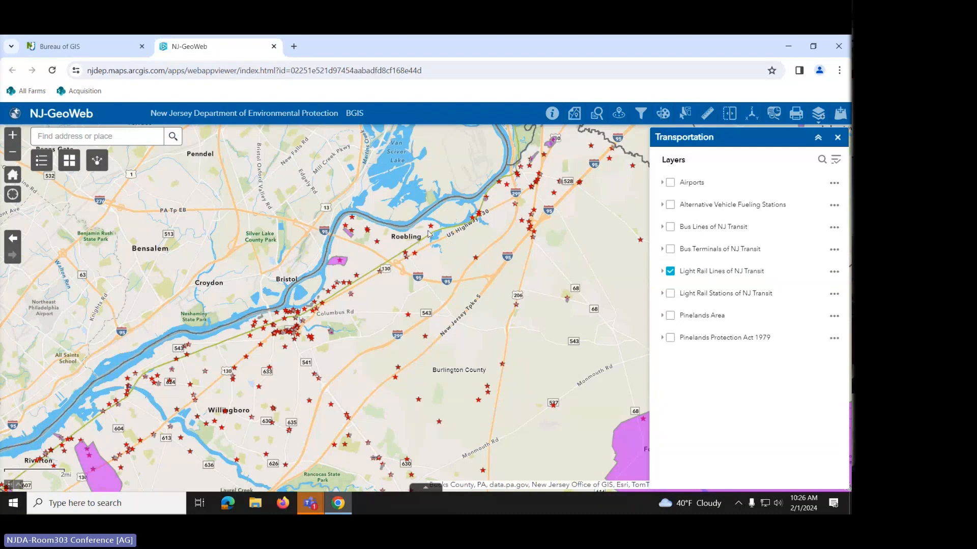
{"action": "left_click", "coordinate": [671, 294]}
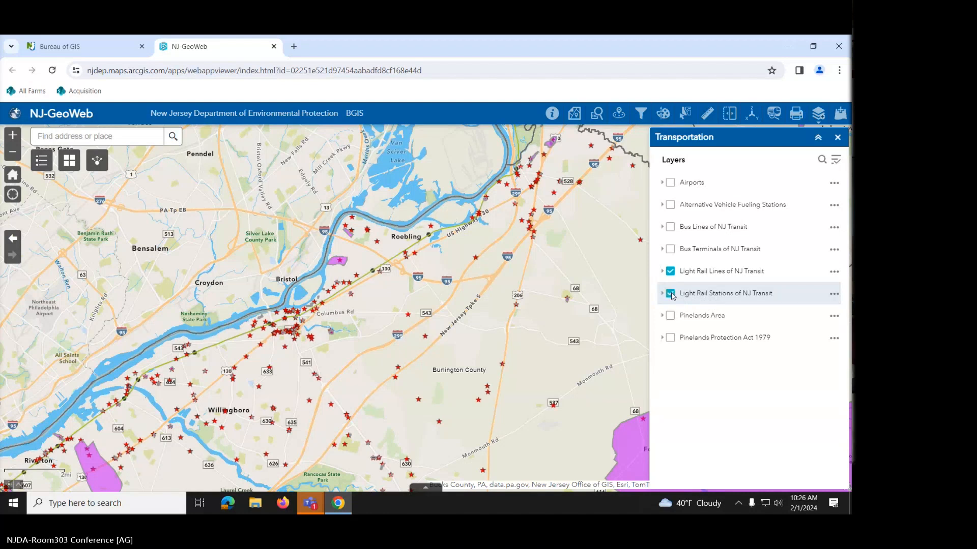
{"action": "scroll", "coordinate": [390, 288], "scroll_direction": "up", "scroll_amount": 1}
{"action": "scroll", "coordinate": [390, 288], "scroll_direction": "up", "scroll_amount": 2}
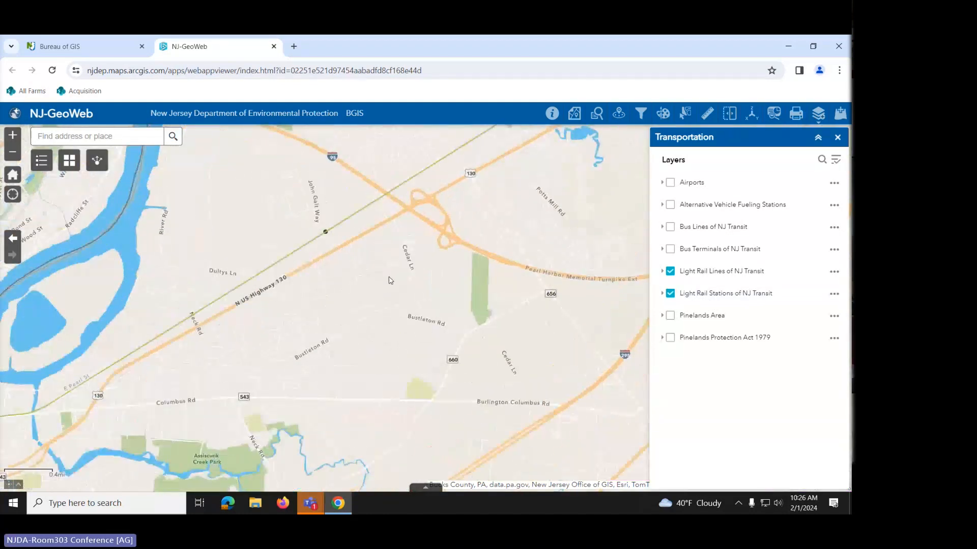
- Check the Florence station's details, then hide the light rail stations and lines layers
{"action": "left_click", "coordinate": [326, 233]}
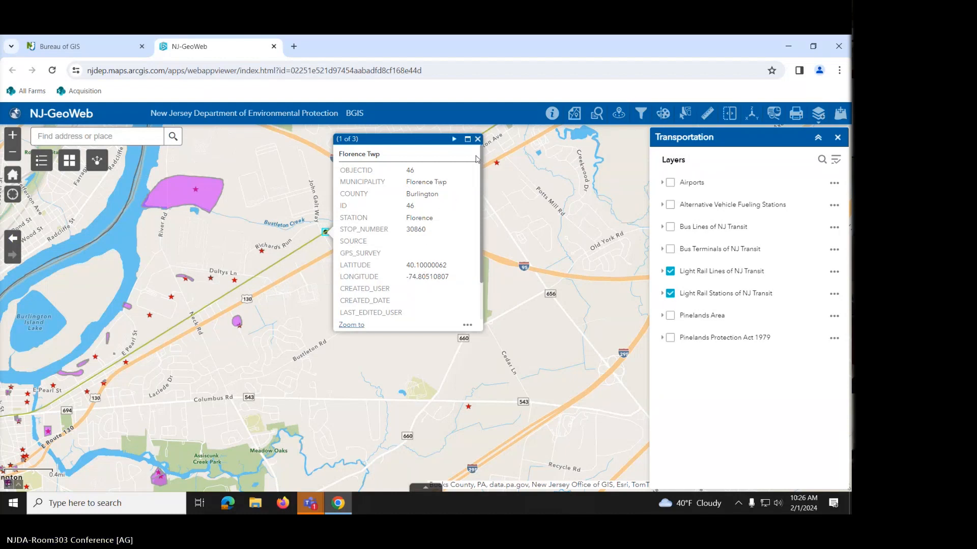
{"action": "left_click", "coordinate": [478, 140]}
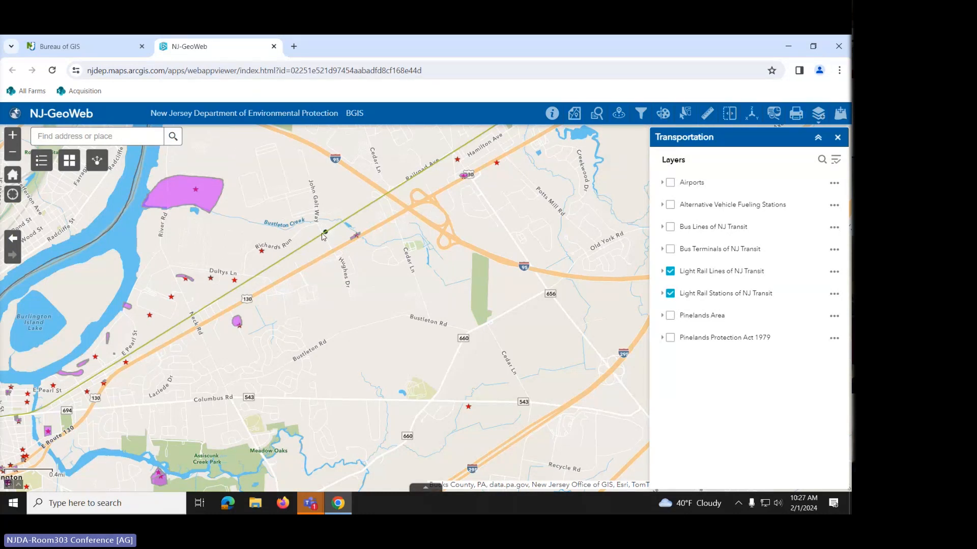
{"action": "left_click", "coordinate": [671, 294]}
{"action": "left_click", "coordinate": [670, 272]}
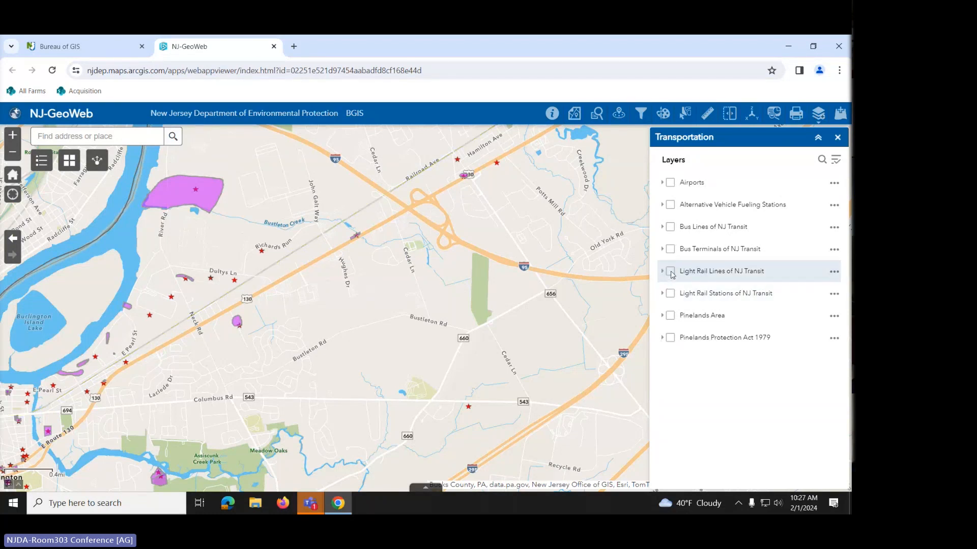
- Close the Transportation panel and switch to the Imagery layer group
{"action": "left_click", "coordinate": [837, 138]}
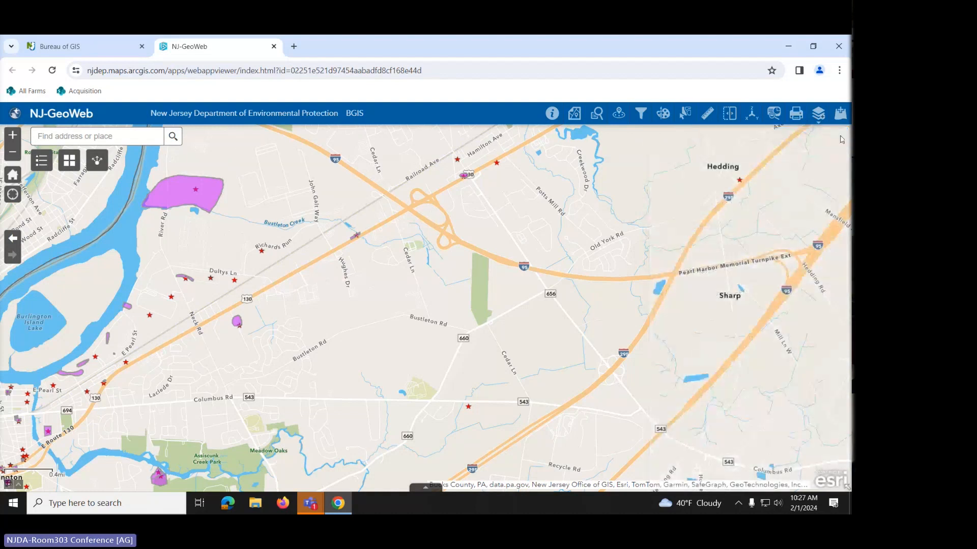
{"action": "left_click", "coordinate": [820, 118]}
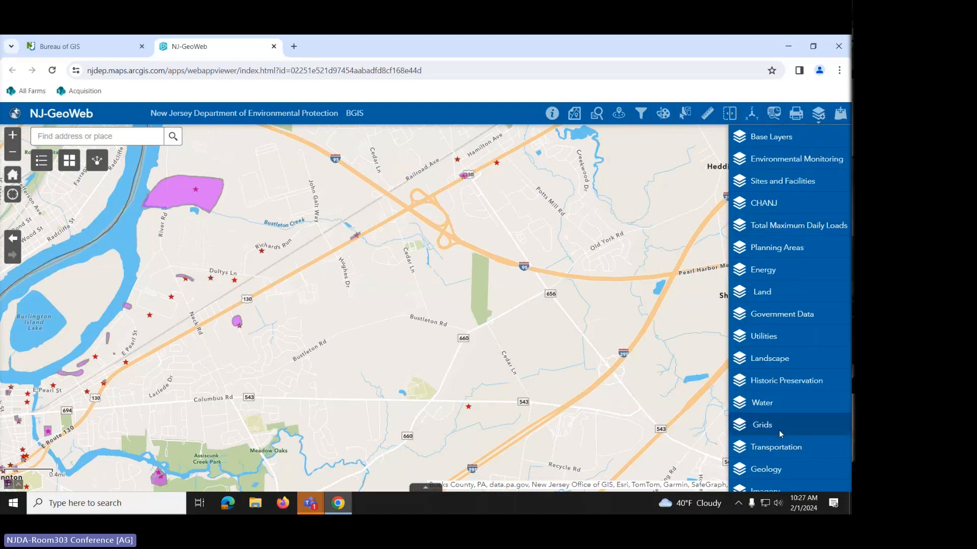
{"action": "left_click", "coordinate": [764, 493]}
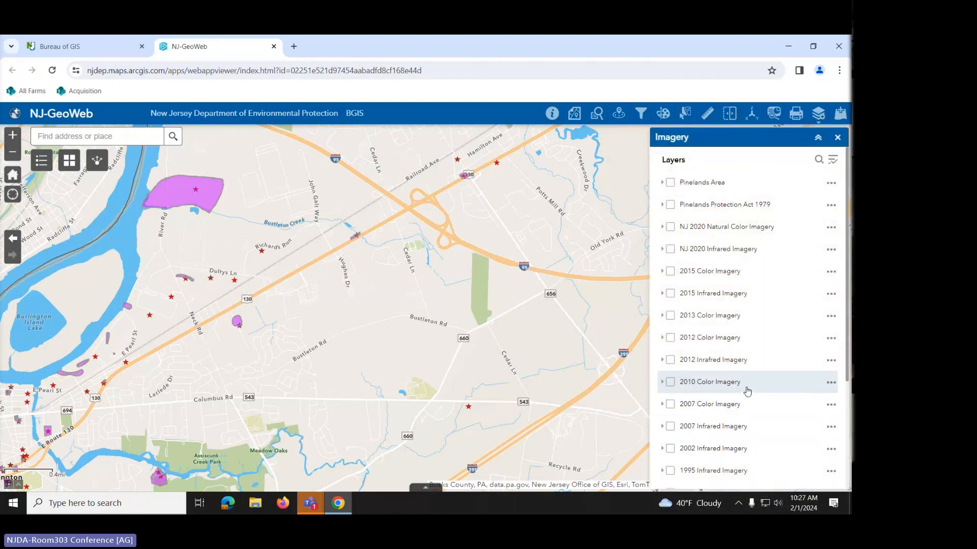
- Switch NJ 2020 Natural Color Imagery on, then off again, leaving all imagery unchecked
{"action": "left_click", "coordinate": [671, 230]}
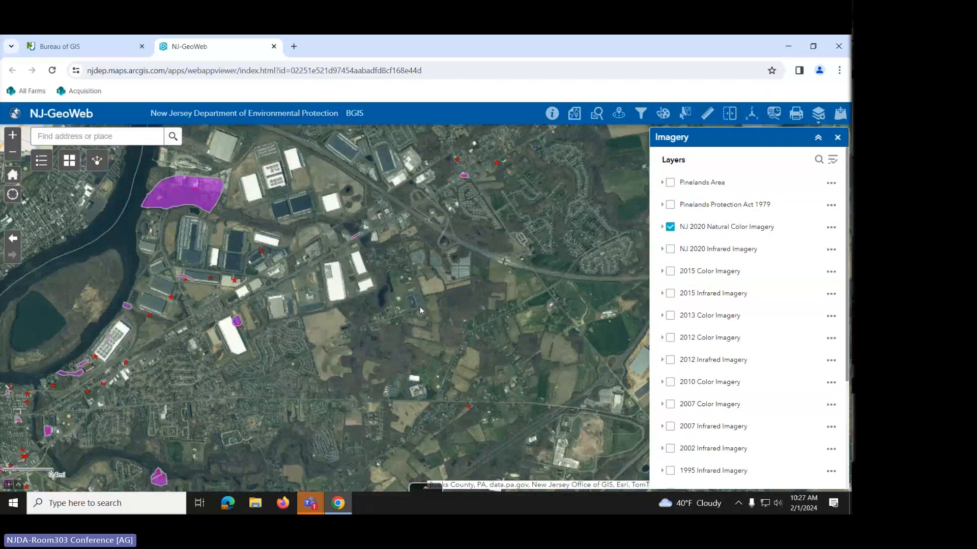
{"action": "scroll", "coordinate": [419, 307], "scroll_direction": "up", "scroll_amount": 2}
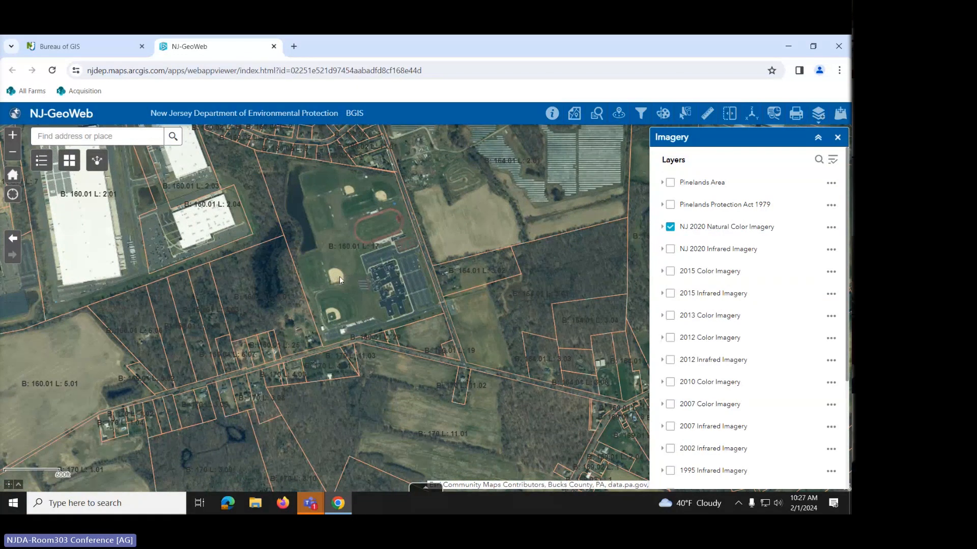
{"action": "left_click", "coordinate": [669, 227]}
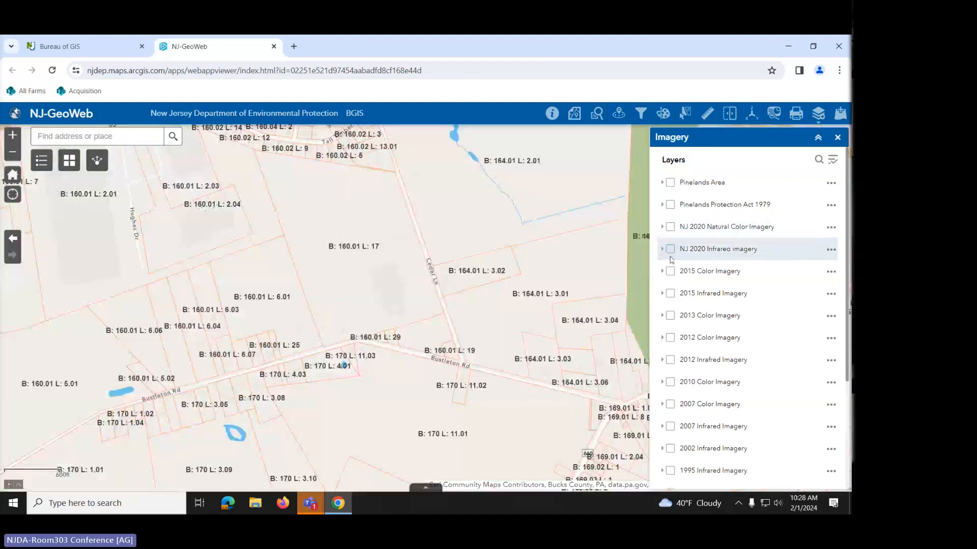
{"action": "scroll", "coordinate": [726, 433], "scroll_direction": "down", "scroll_amount": 2}
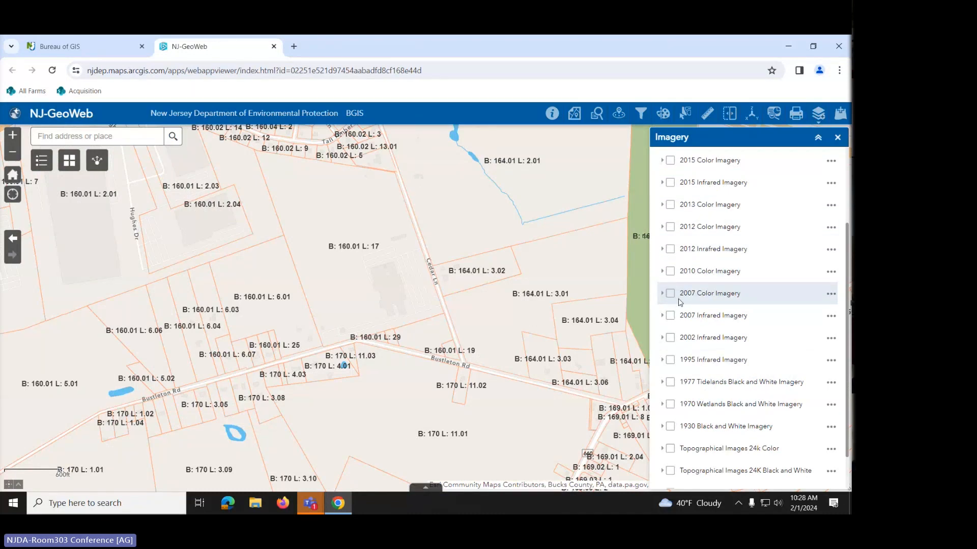
{"action": "left_click", "coordinate": [671, 431]}
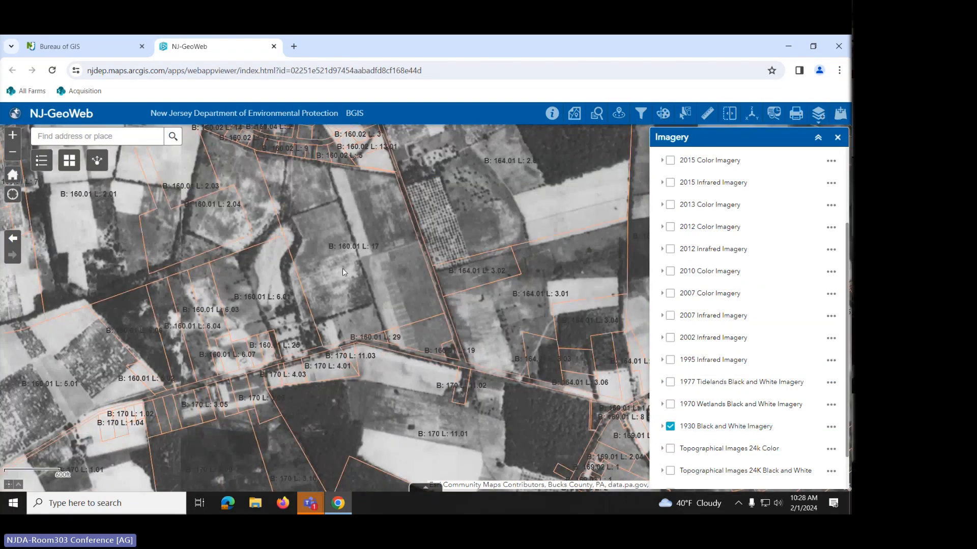
{"action": "left_click", "coordinate": [671, 426]}
{"action": "scroll", "coordinate": [666, 454], "scroll_direction": "down", "scroll_amount": 2}
{"action": "left_click", "coordinate": [670, 469]}
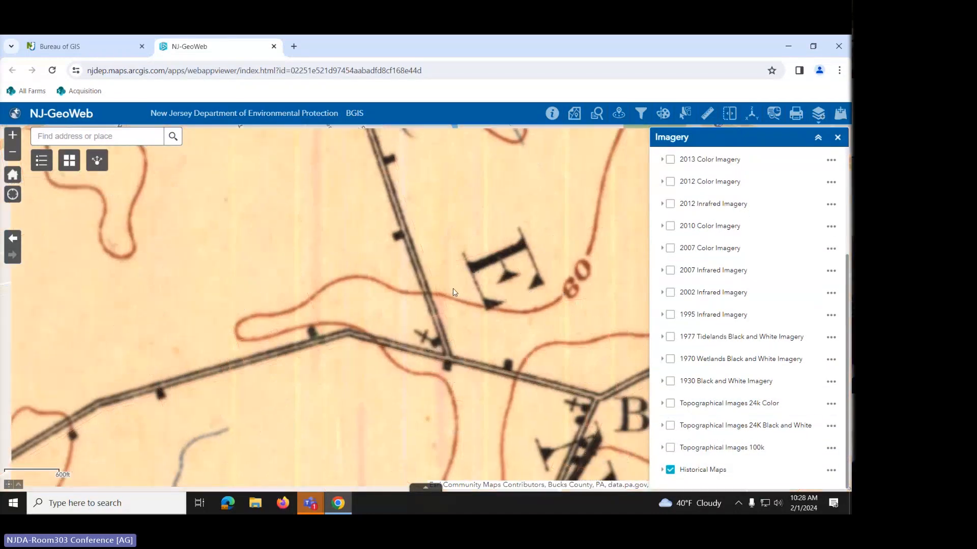
{"action": "scroll", "coordinate": [455, 293], "scroll_direction": "down", "scroll_amount": 4}
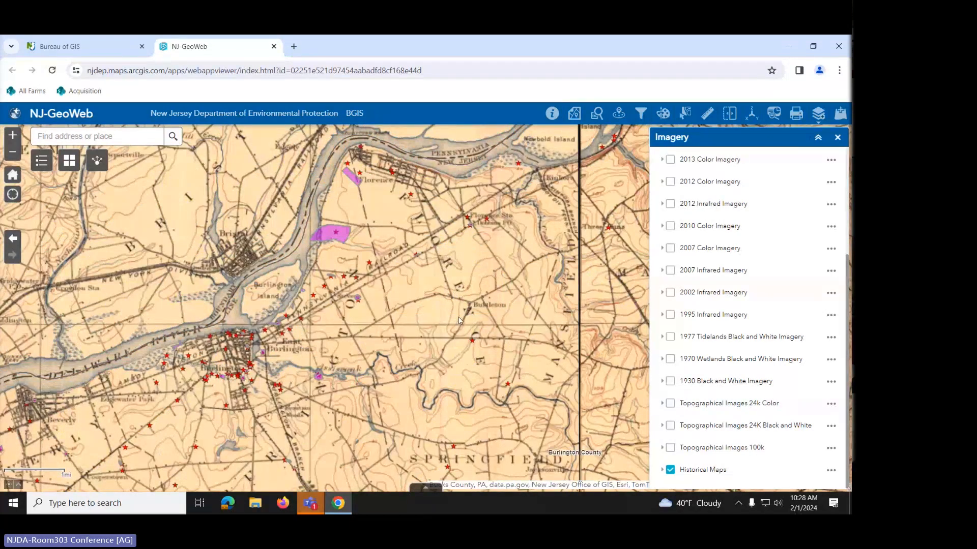
{"action": "scroll", "coordinate": [459, 320], "scroll_direction": "up", "scroll_amount": 2}
{"action": "left_click", "coordinate": [669, 470]}
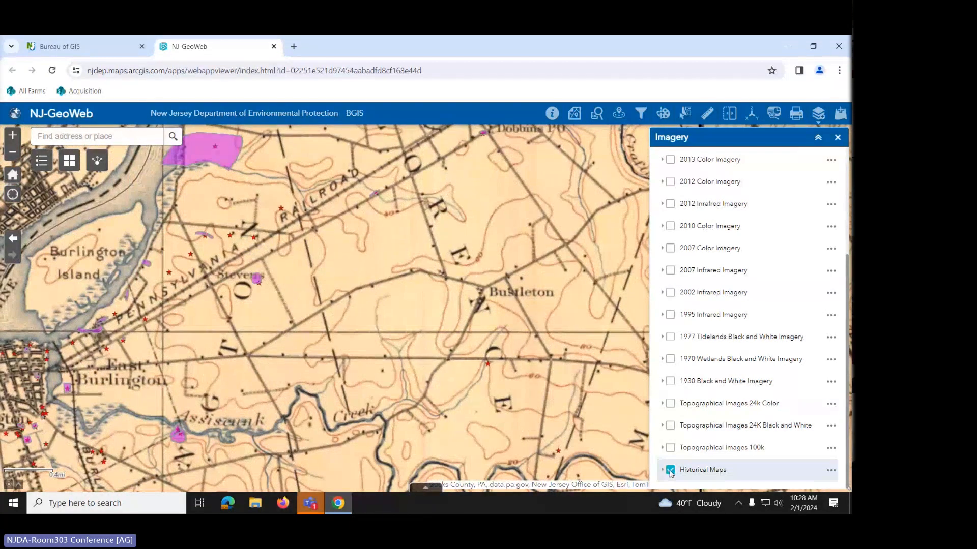
{"action": "left_click", "coordinate": [671, 406]}
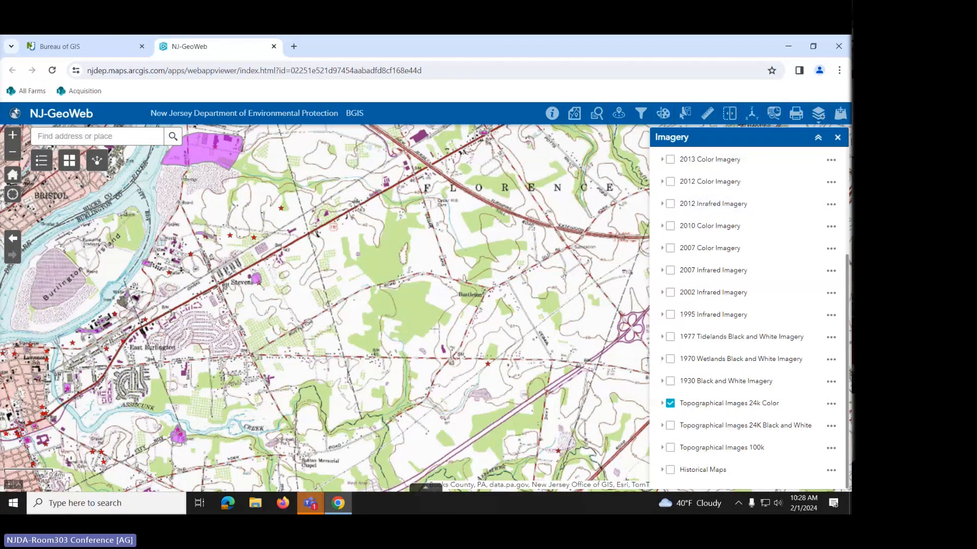
{"action": "left_click", "coordinate": [838, 138]}
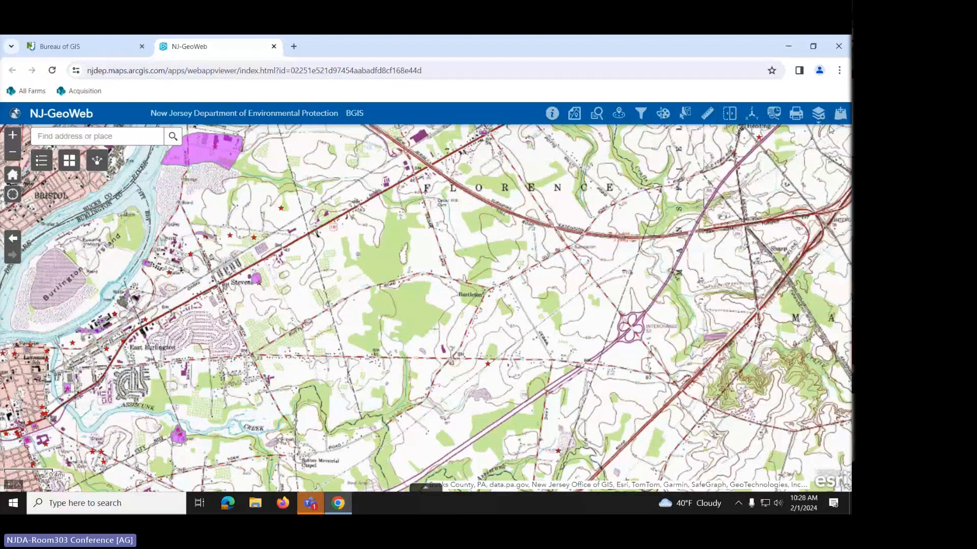
{"action": "left_click", "coordinate": [818, 113]}
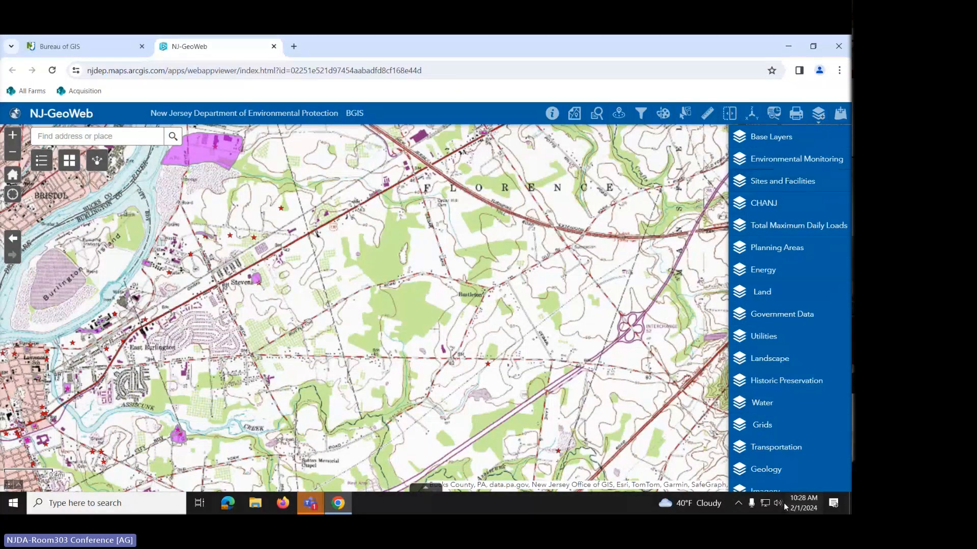
{"action": "left_click", "coordinate": [768, 489]}
{"action": "scroll", "coordinate": [706, 465], "scroll_direction": "down", "scroll_amount": 3}
{"action": "left_click", "coordinate": [670, 403]}
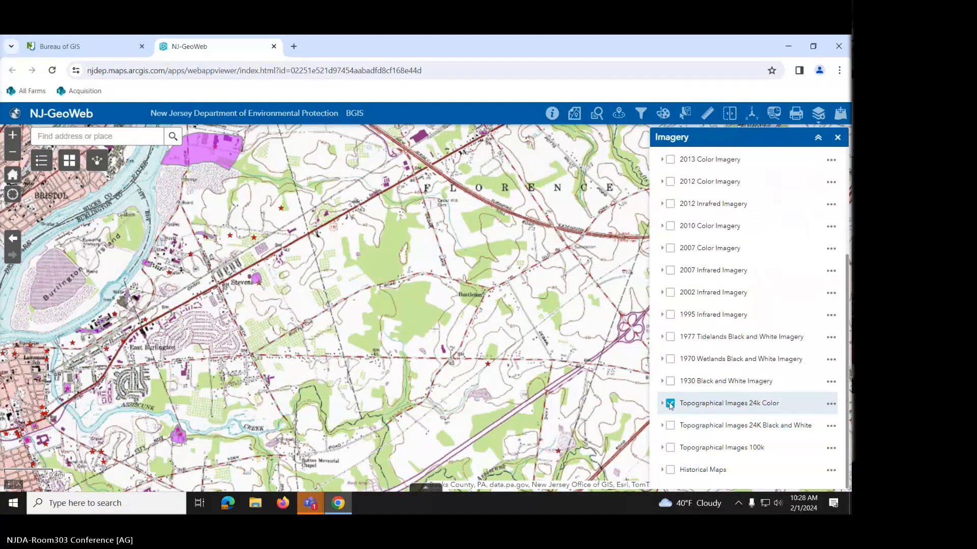
{"action": "left_click", "coordinate": [670, 403]}
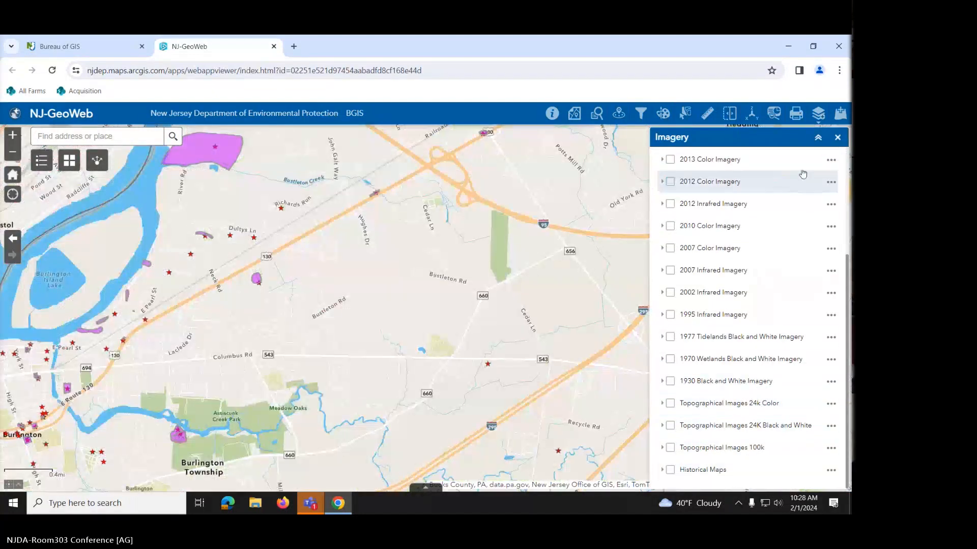
- Close the Imagery layer panel
{"action": "left_click", "coordinate": [838, 139]}
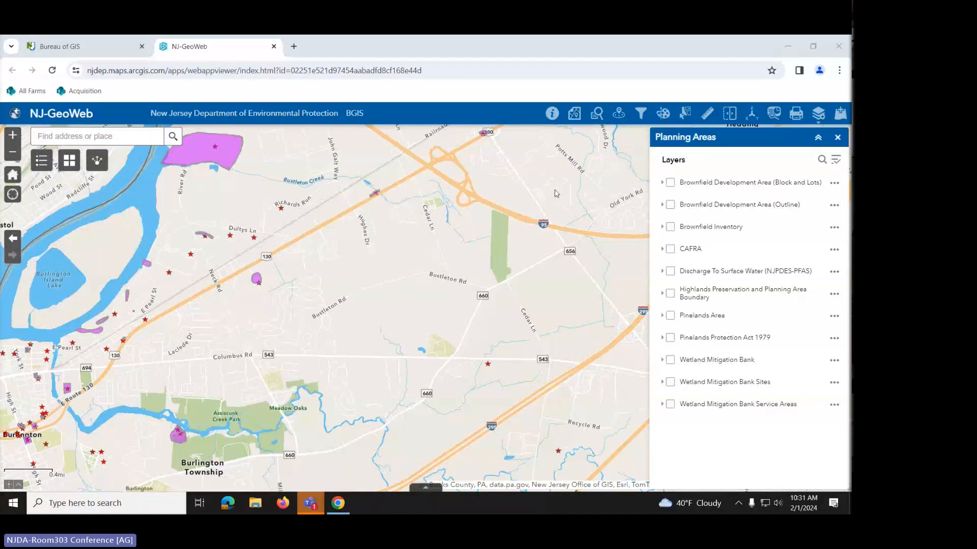
- Zoom the map to the farm's Hainesport street address via Find address, briefly checking Parcel Search
{"action": "left_click", "coordinate": [837, 138]}
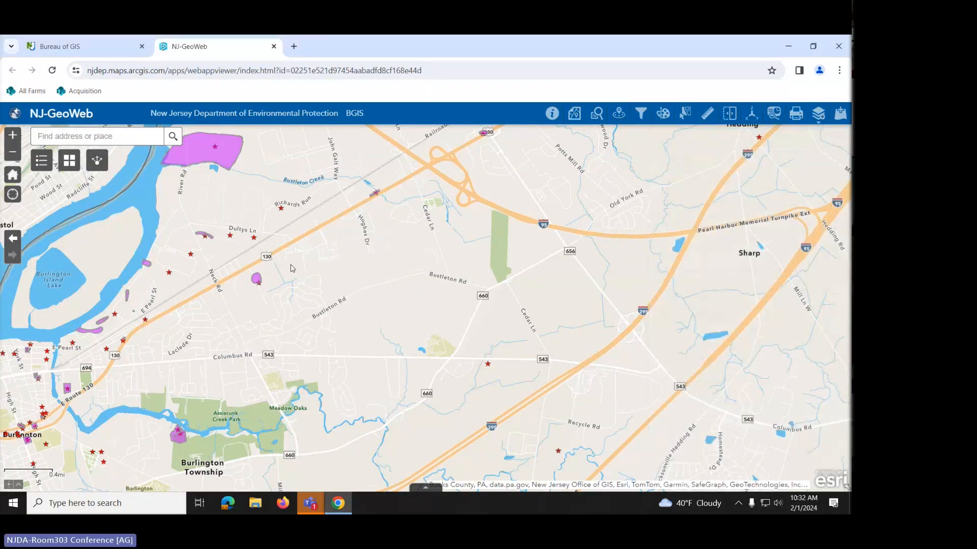
{"action": "left_click", "coordinate": [70, 136]}
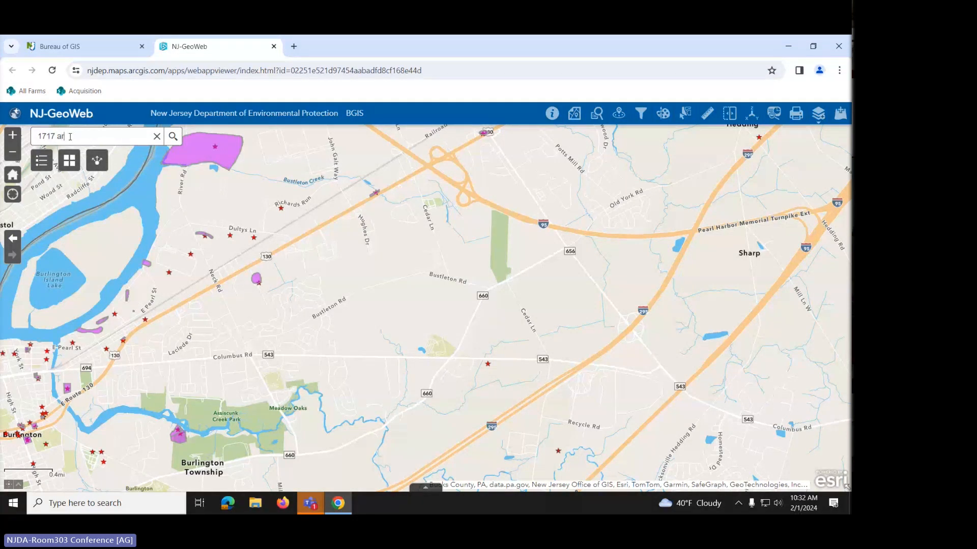
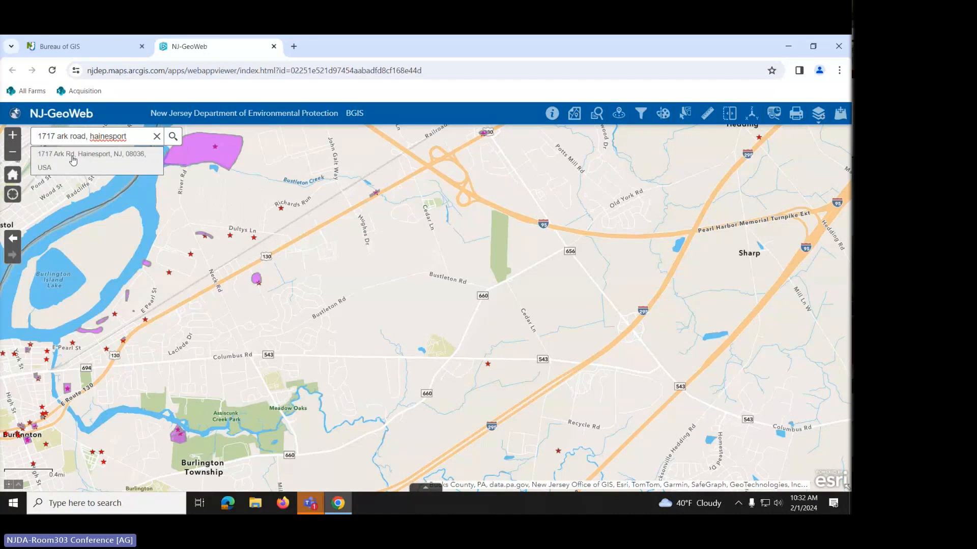
{"action": "left_click", "coordinate": [73, 161]}
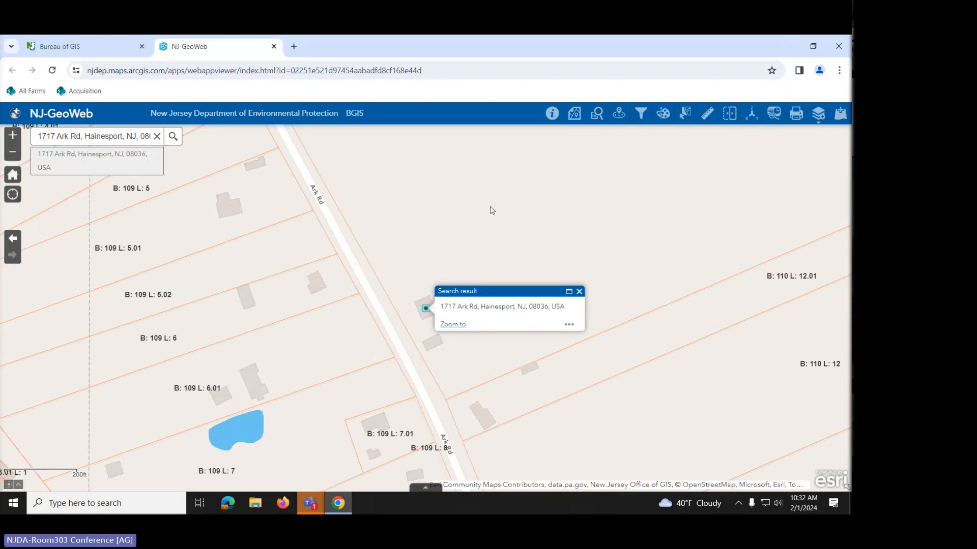
{"action": "left_click", "coordinate": [574, 116]}
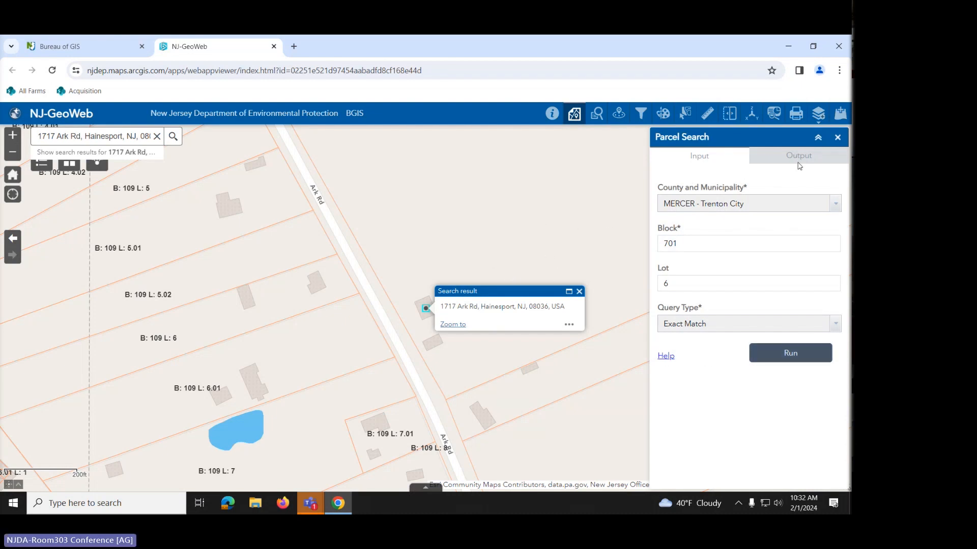
{"action": "left_click", "coordinate": [837, 137]}
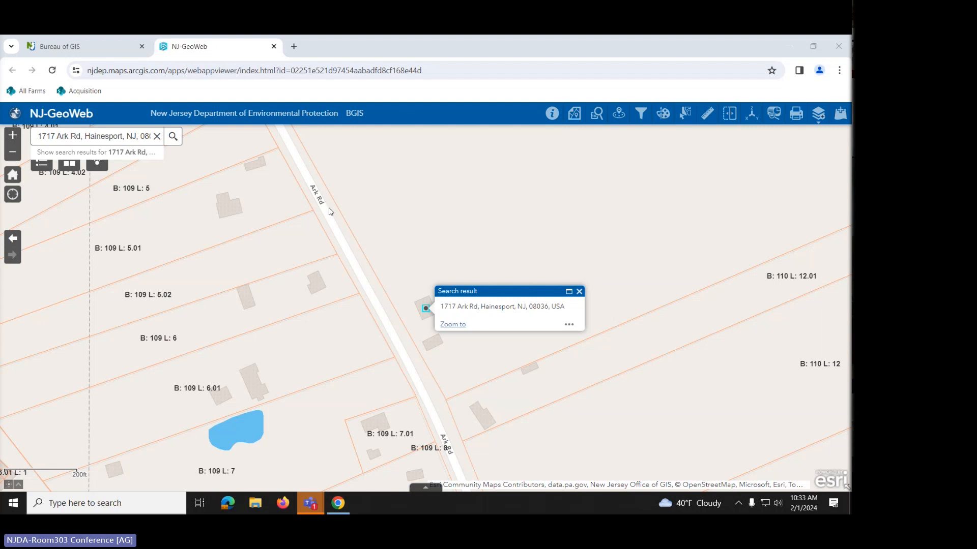
- Pan and zoom to Block 110, Lot 9 beside the searched address and select it
{"action": "scroll", "coordinate": [594, 234], "scroll_direction": "down", "scroll_amount": 1}
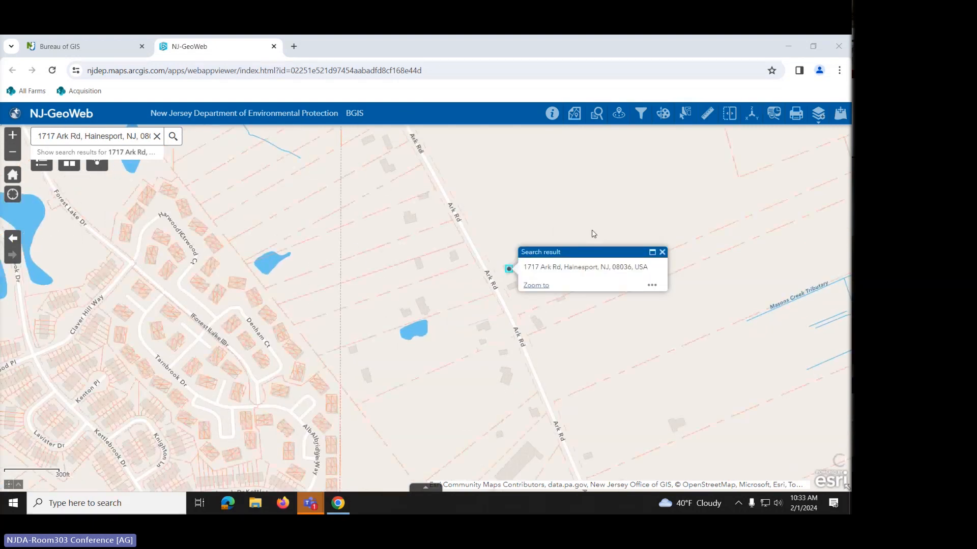
{"action": "left_click_drag", "start_coordinate": [596, 212], "coordinate": [528, 293]}
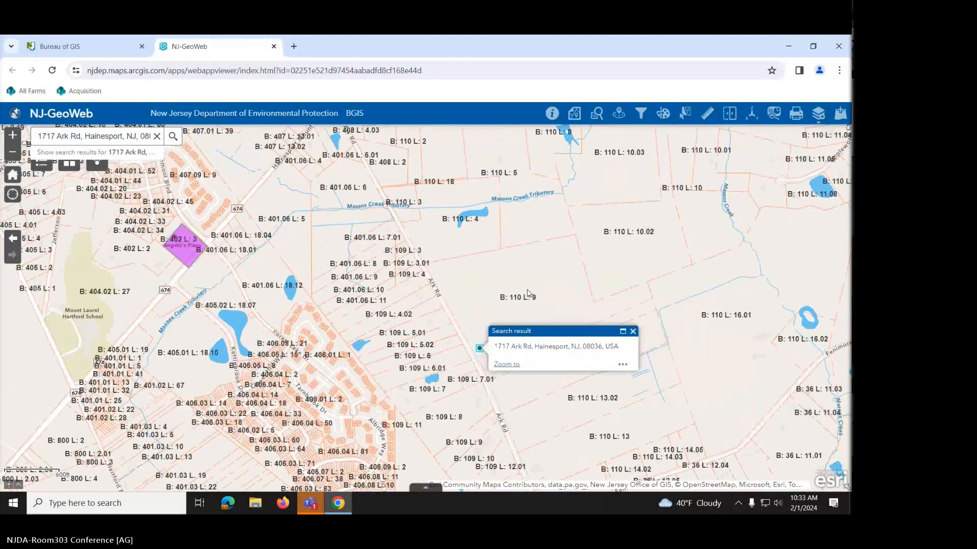
{"action": "scroll", "coordinate": [528, 294], "scroll_direction": "up", "scroll_amount": 1}
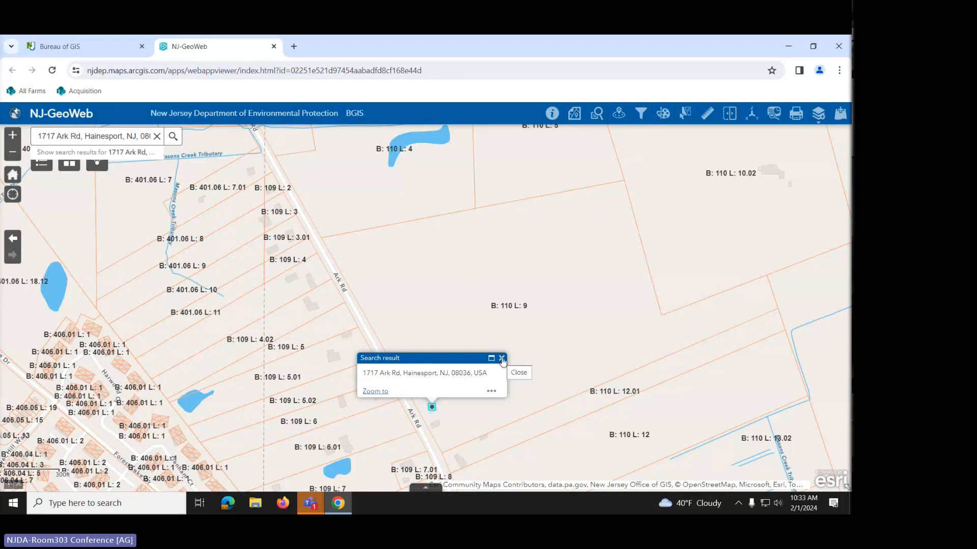
{"action": "left_click", "coordinate": [467, 260]}
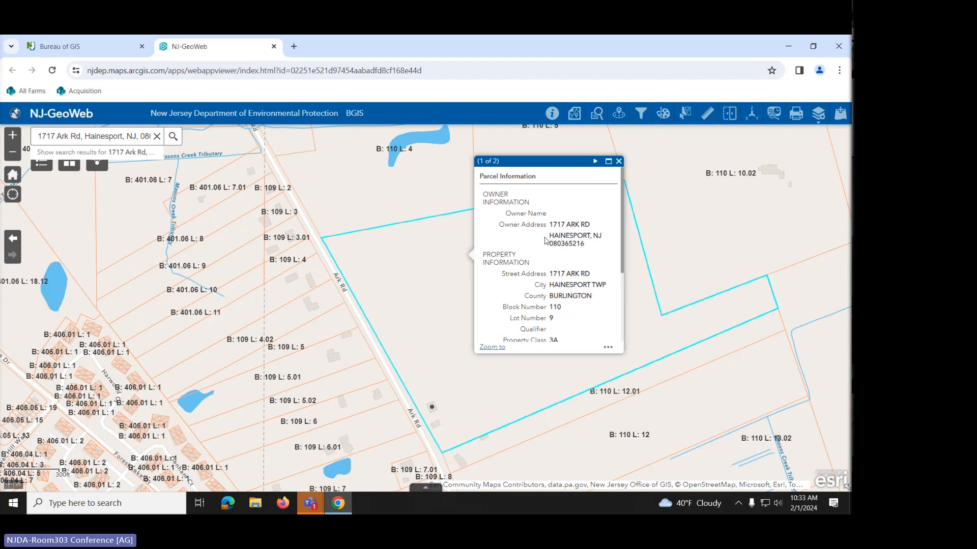
- Scroll through Block 110 Lot 9's Parcel Information, close it, and reopen it
{"action": "scroll", "coordinate": [554, 226], "scroll_direction": "down", "scroll_amount": 3}
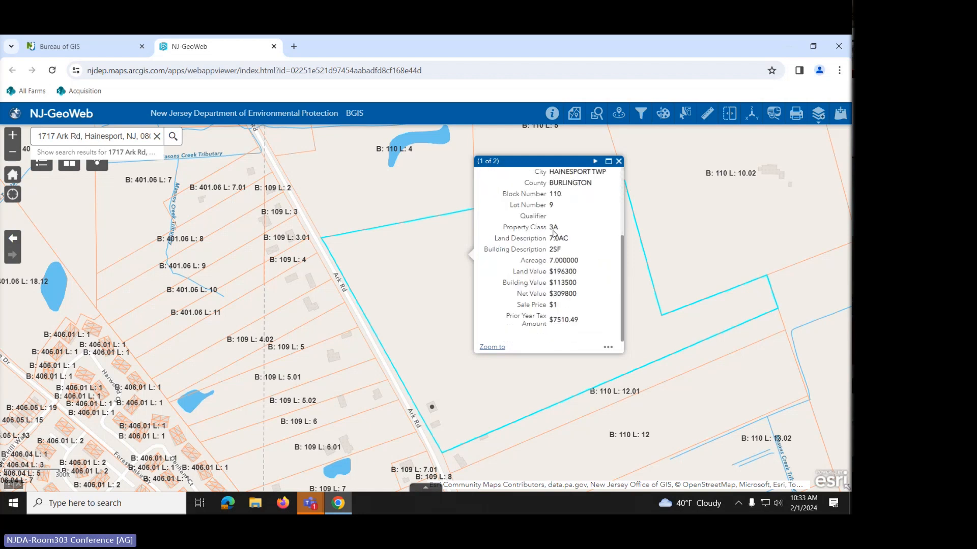
{"action": "scroll", "coordinate": [553, 231], "scroll_direction": "up", "scroll_amount": 1}
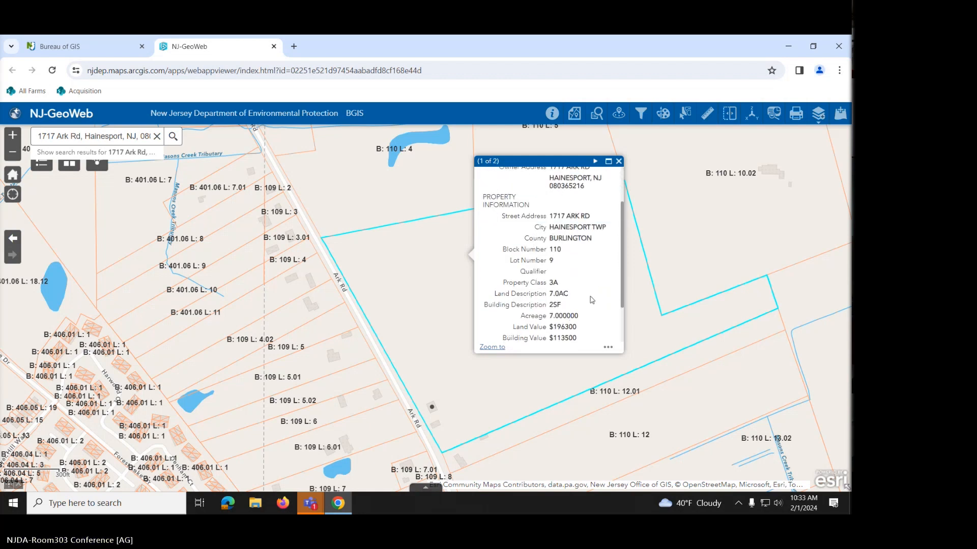
{"action": "scroll", "coordinate": [584, 270], "scroll_direction": "up", "scroll_amount": 2}
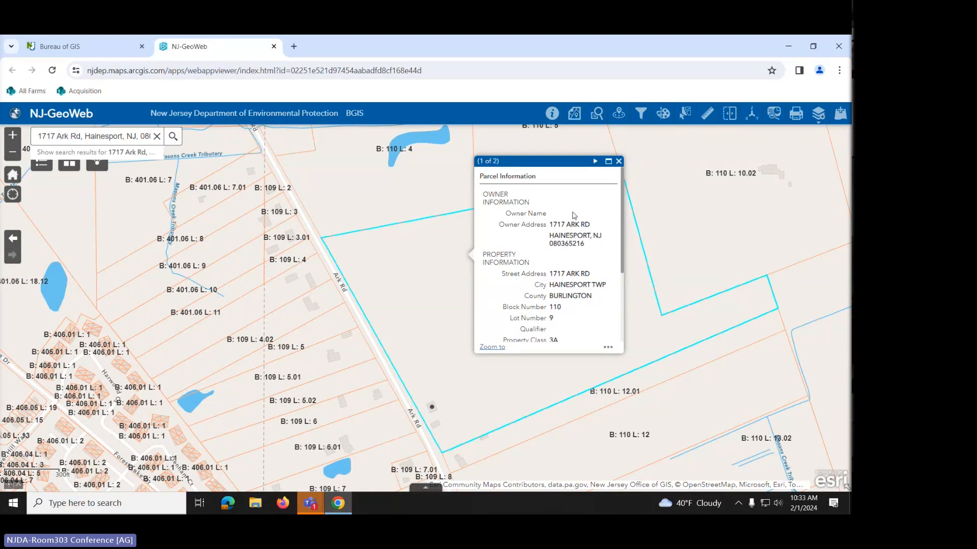
{"action": "scroll", "coordinate": [542, 287], "scroll_direction": "down", "scroll_amount": 2}
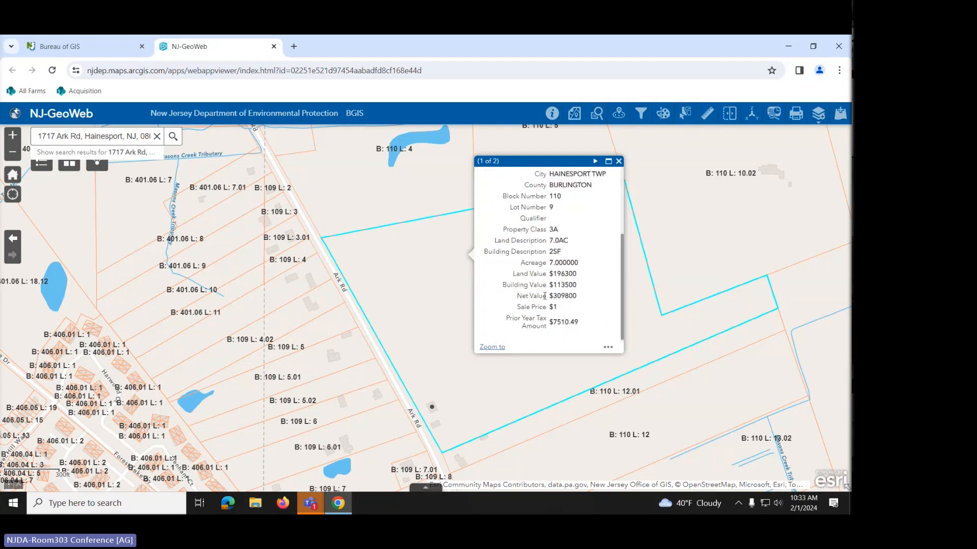
{"action": "scroll", "coordinate": [550, 273], "scroll_direction": "up", "scroll_amount": 1}
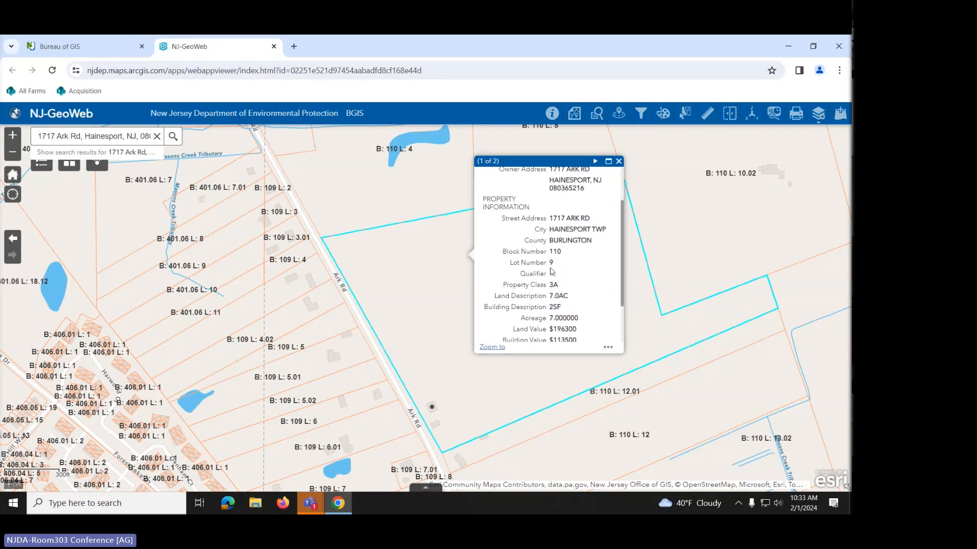
{"action": "left_click", "coordinate": [619, 162]}
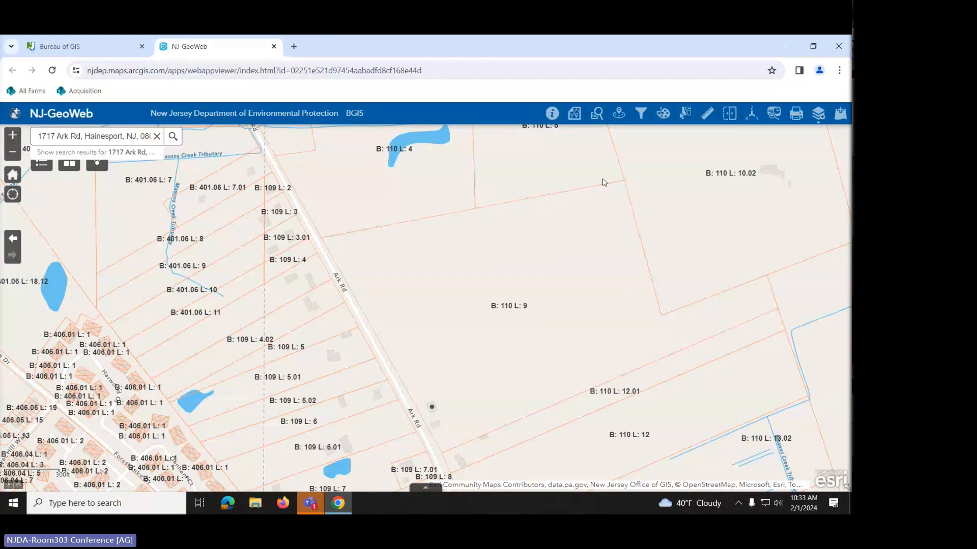
{"action": "left_click", "coordinate": [486, 291]}
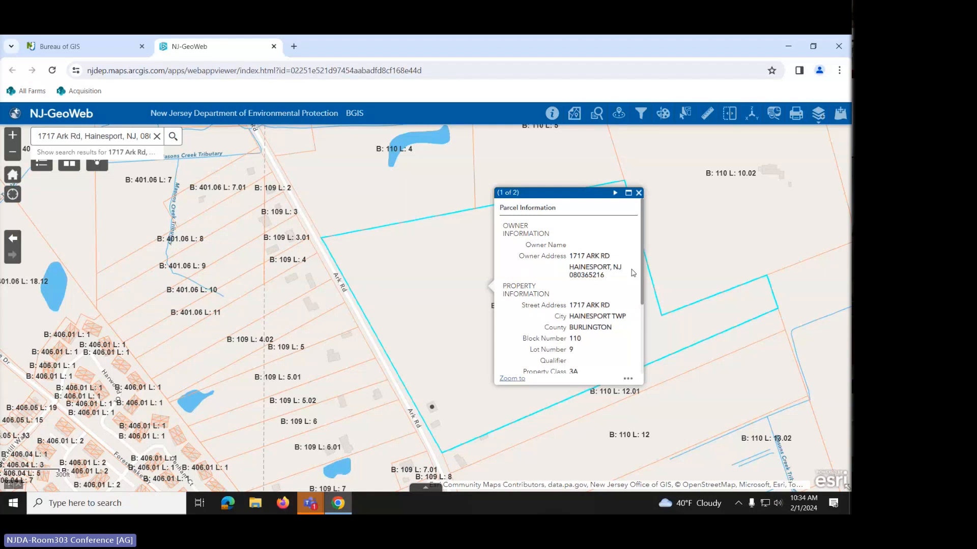
- Add a marker to parcel Block 110, Lot 9 from the popup's actions menu and recentre
{"action": "left_click", "coordinate": [627, 379]}
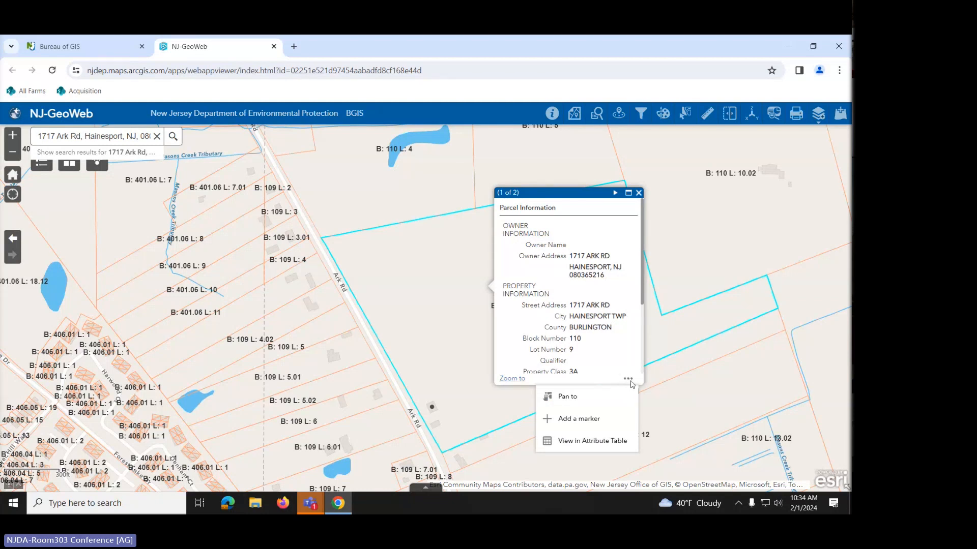
{"action": "left_click", "coordinate": [578, 421]}
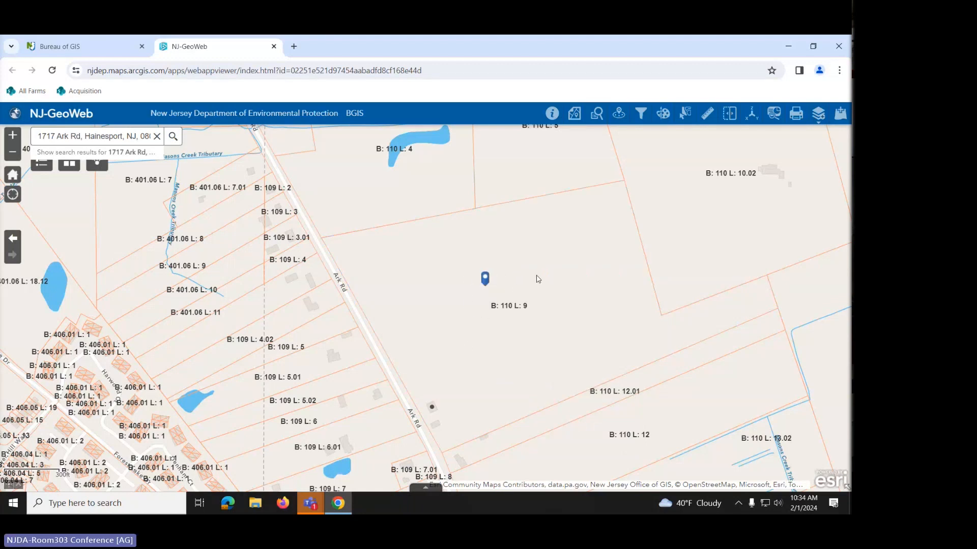
{"action": "mouse_move", "coordinate": [596, 254]}
{"action": "left_mouse_down"}
{"action": "mouse_move", "coordinate": [493, 310]}
{"action": "mouse_move", "coordinate": [284, 384]}
{"action": "mouse_move", "coordinate": [605, 266]}
{"action": "mouse_move", "coordinate": [679, 260]}
{"action": "mouse_move", "coordinate": [696, 236]}
{"action": "left_mouse_up"}
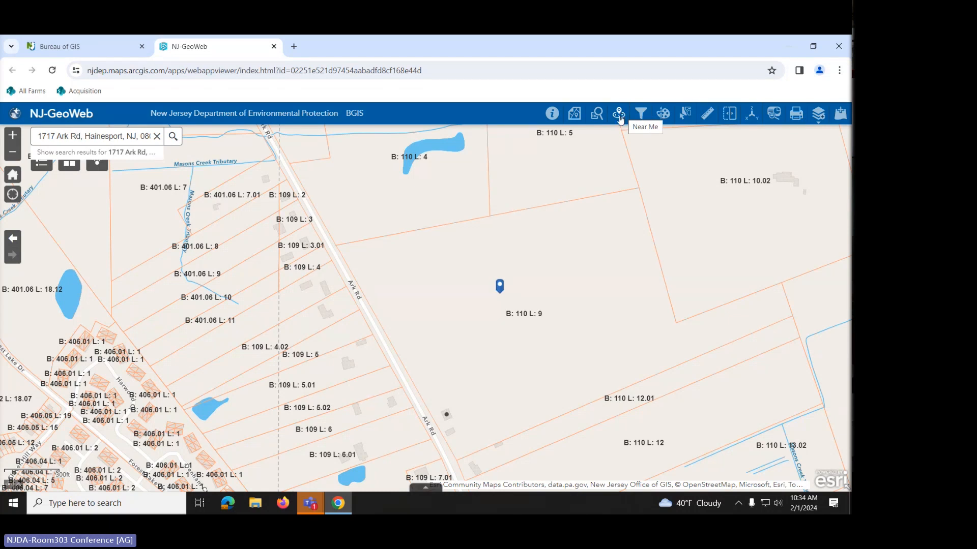
- Run Near Me on the farm's Hainesport address with a 2640-foot radius
{"action": "left_click", "coordinate": [619, 115]}
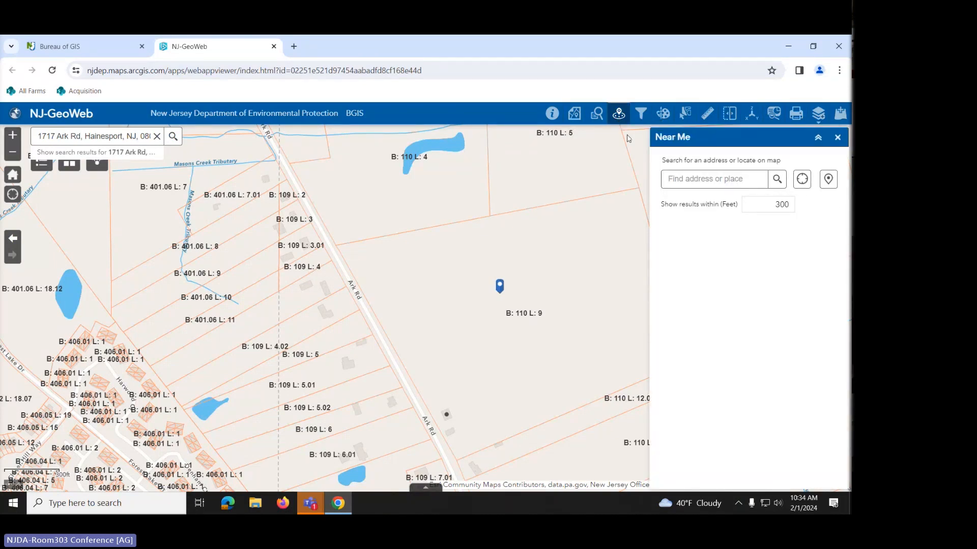
{"action": "left_click", "coordinate": [685, 179]}
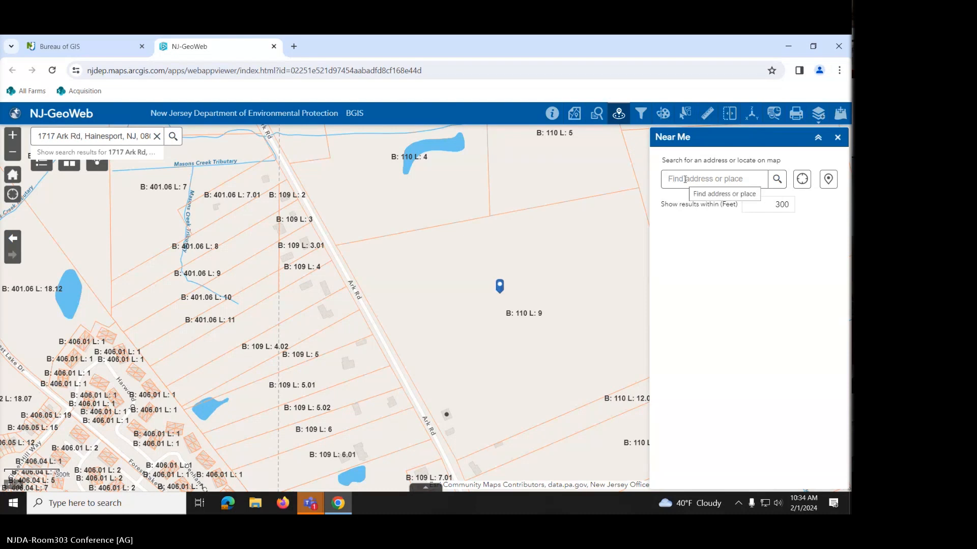
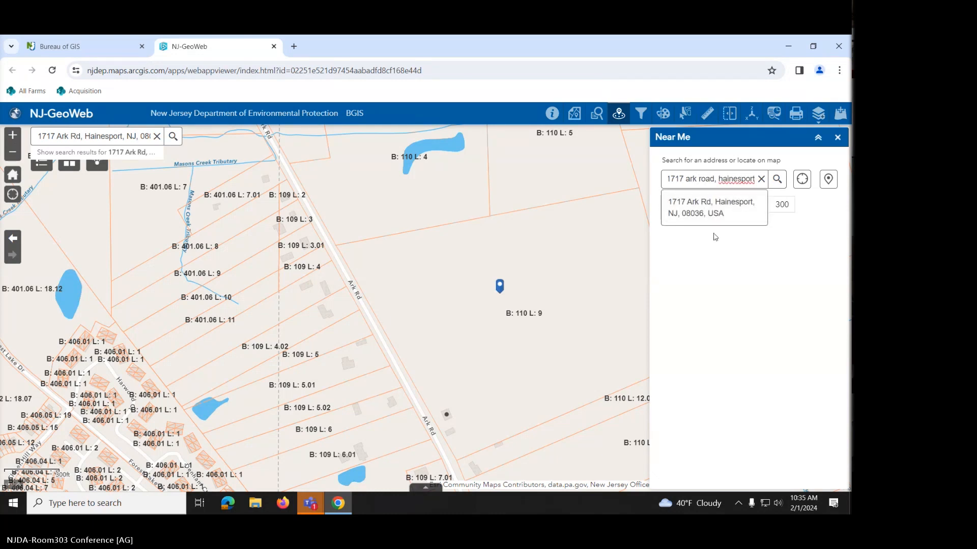
{"action": "left_click", "coordinate": [710, 214]}
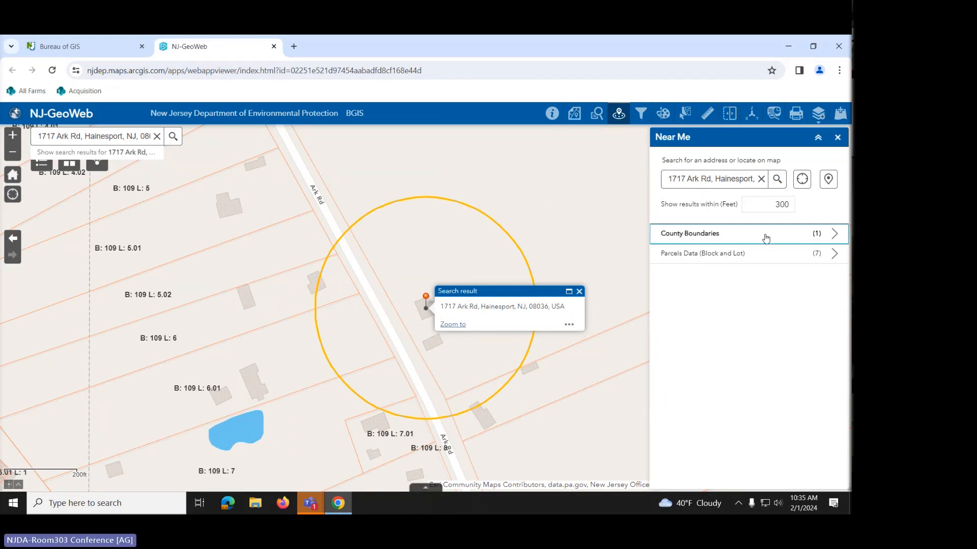
{"action": "left_click_drag", "start_coordinate": [768, 203], "coordinate": [800, 206]}
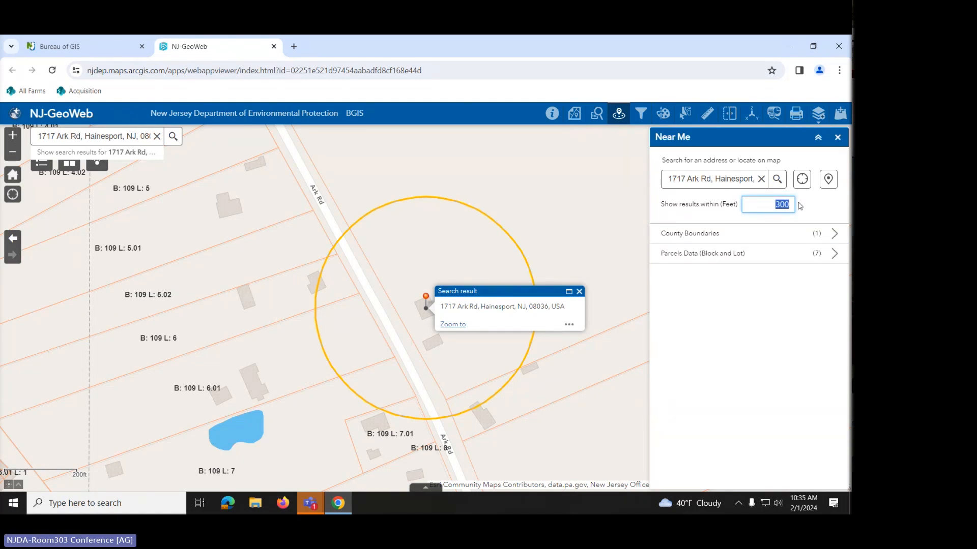
{"action": "type", "text": "2640"}
{"action": "key", "text": "Return"}
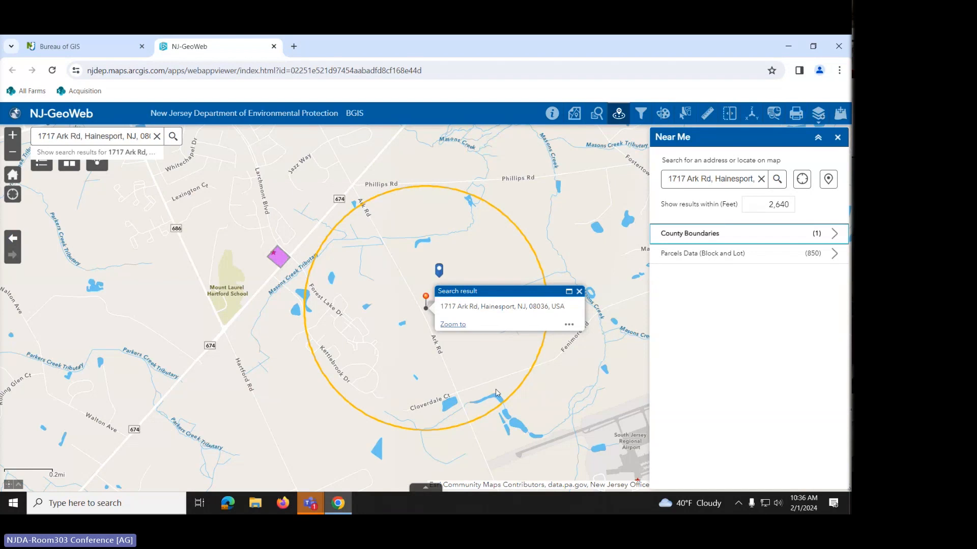
{"action": "left_click", "coordinate": [715, 236]}
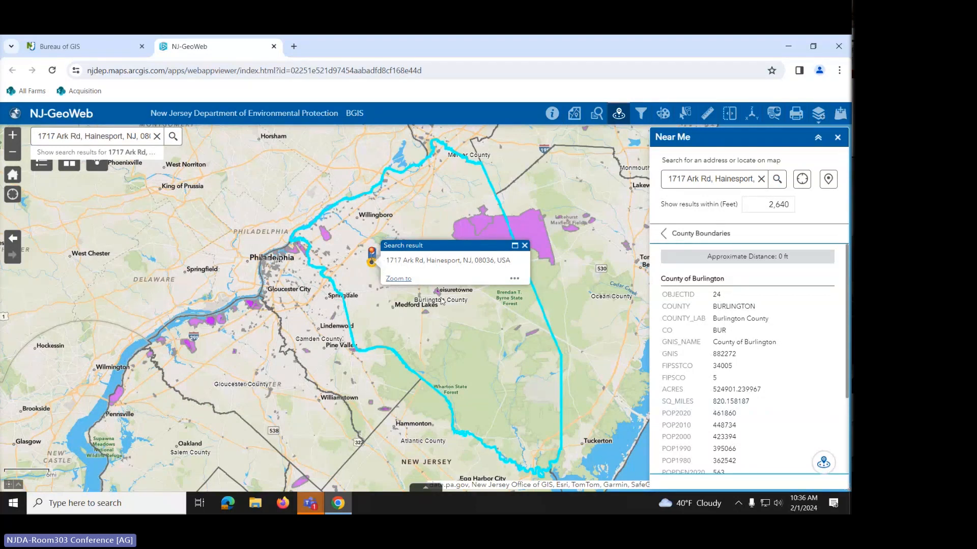
{"action": "scroll", "coordinate": [731, 352], "scroll_direction": "down", "scroll_amount": 2}
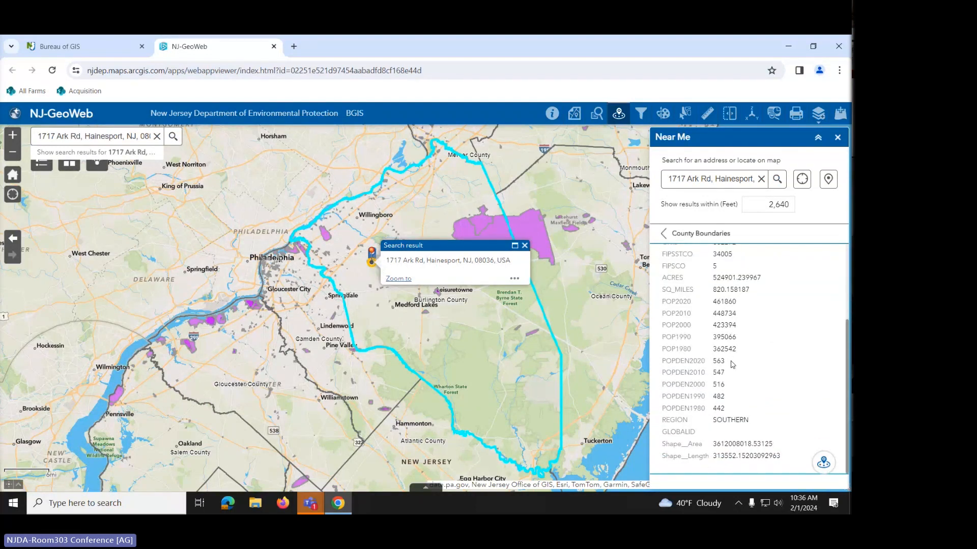
{"action": "scroll", "coordinate": [732, 364], "scroll_direction": "up", "scroll_amount": 1}
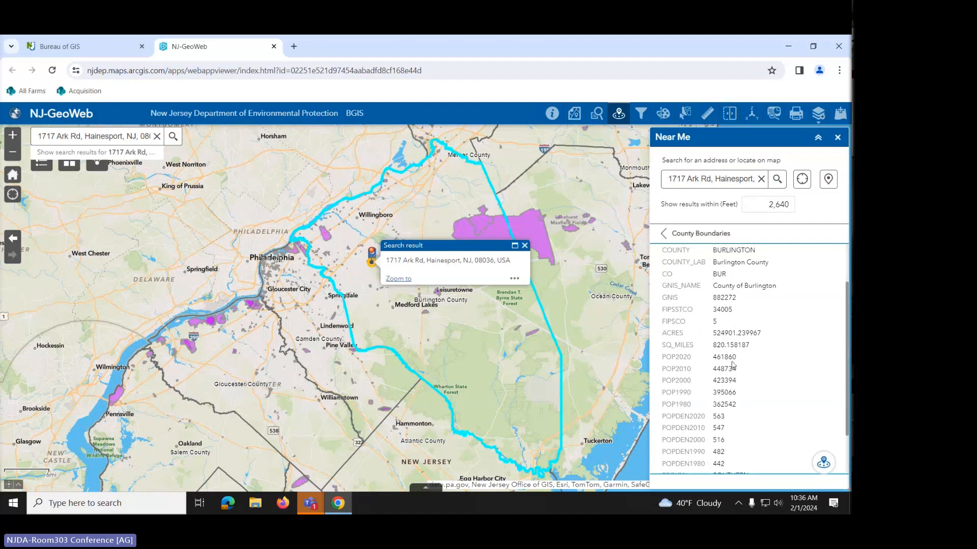
{"action": "left_click", "coordinate": [664, 234]}
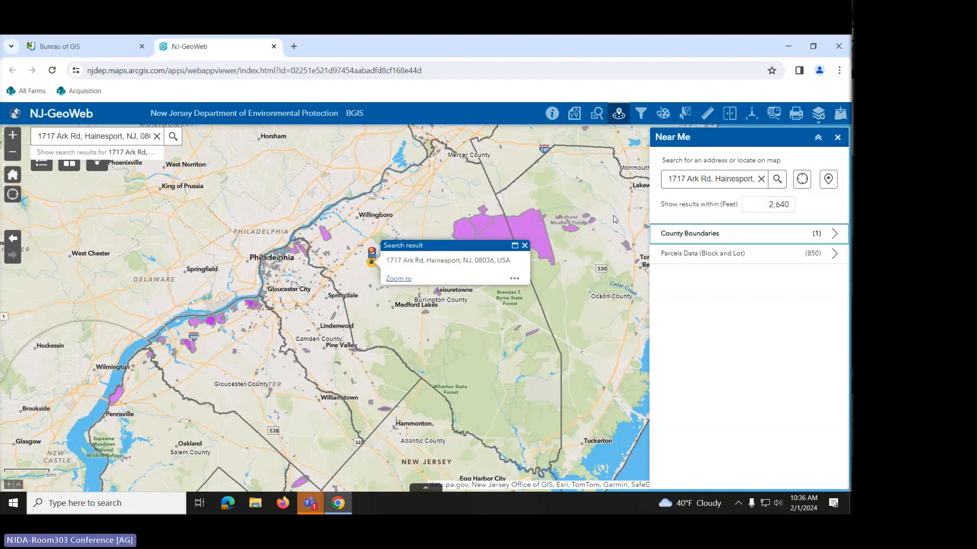
- Close the Near Me panel and zoom the map toward the farm marker
{"action": "left_click", "coordinate": [801, 176]}
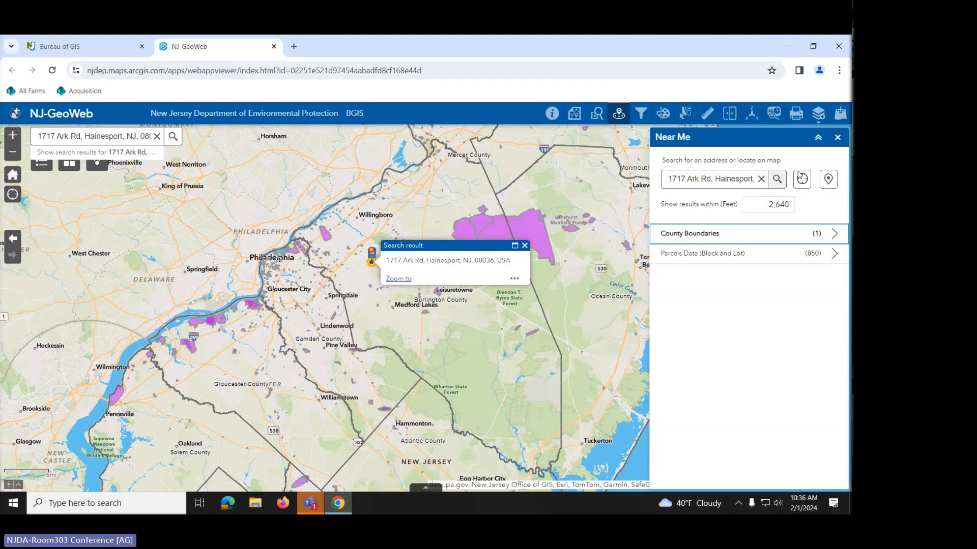
{"action": "left_click", "coordinate": [837, 138]}
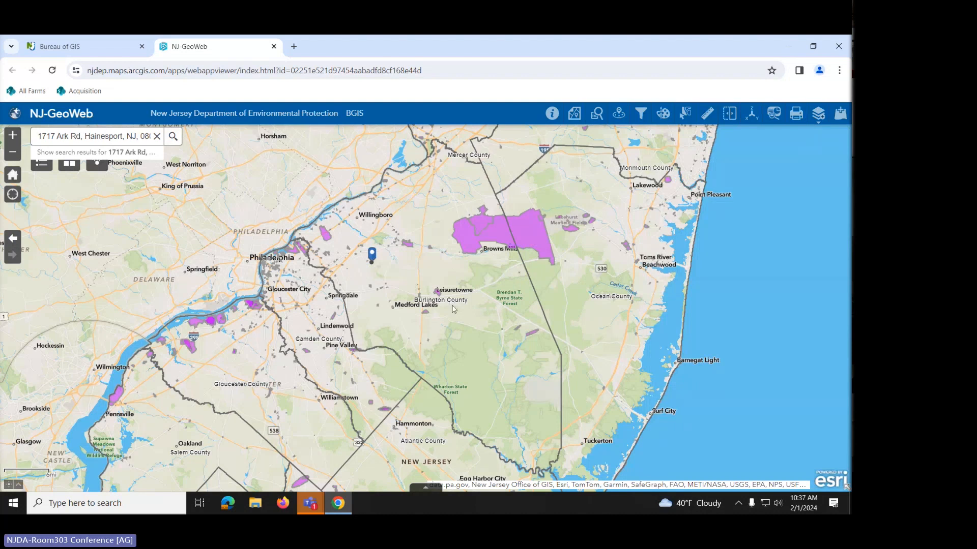
{"action": "scroll", "coordinate": [454, 311], "scroll_direction": "up", "scroll_amount": 1}
{"action": "left_click_drag", "start_coordinate": [403, 257], "coordinate": [571, 336]}
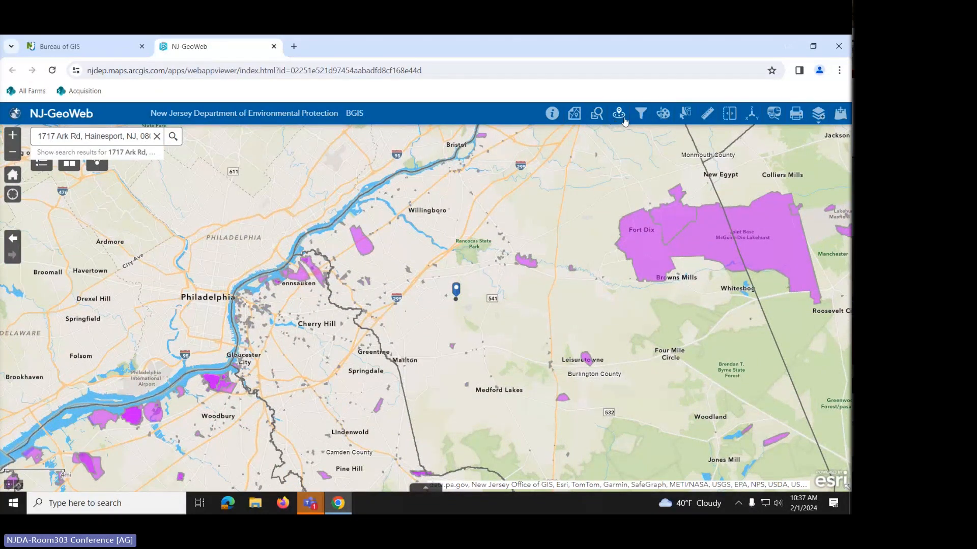
- Open the Draw tool beside the parcel map and zoom in
{"action": "left_click", "coordinate": [662, 117]}
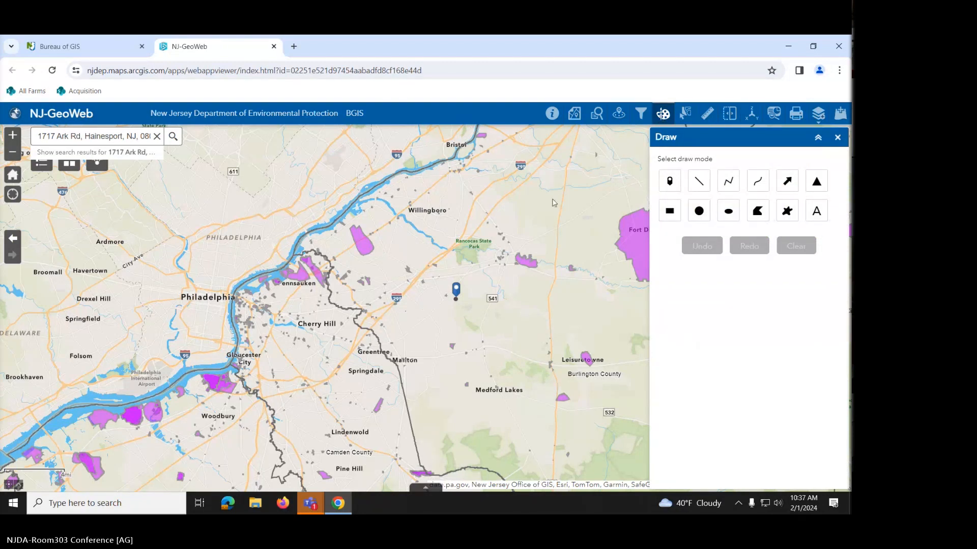
{"action": "scroll", "coordinate": [465, 326], "scroll_direction": "up", "scroll_amount": 1}
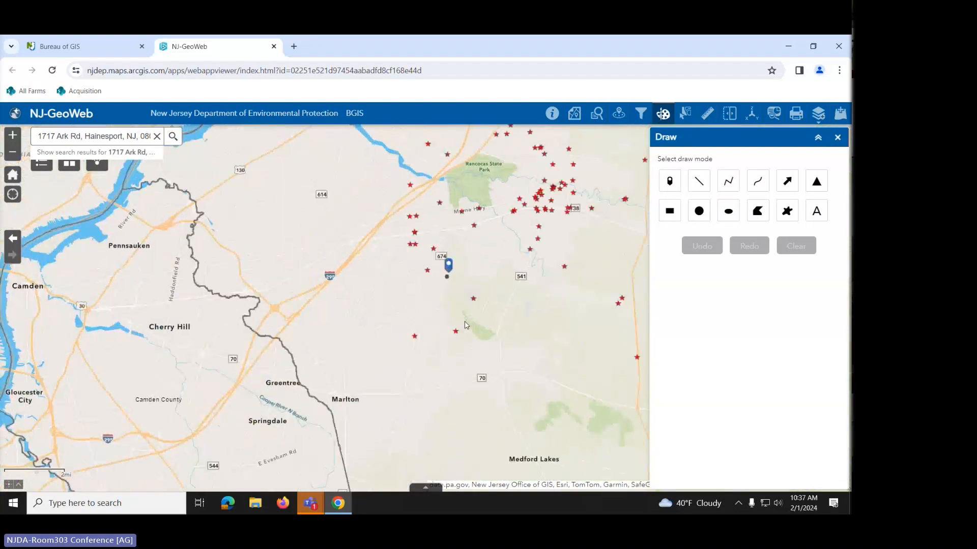
{"action": "scroll", "coordinate": [465, 325], "scroll_direction": "up", "scroll_amount": 2}
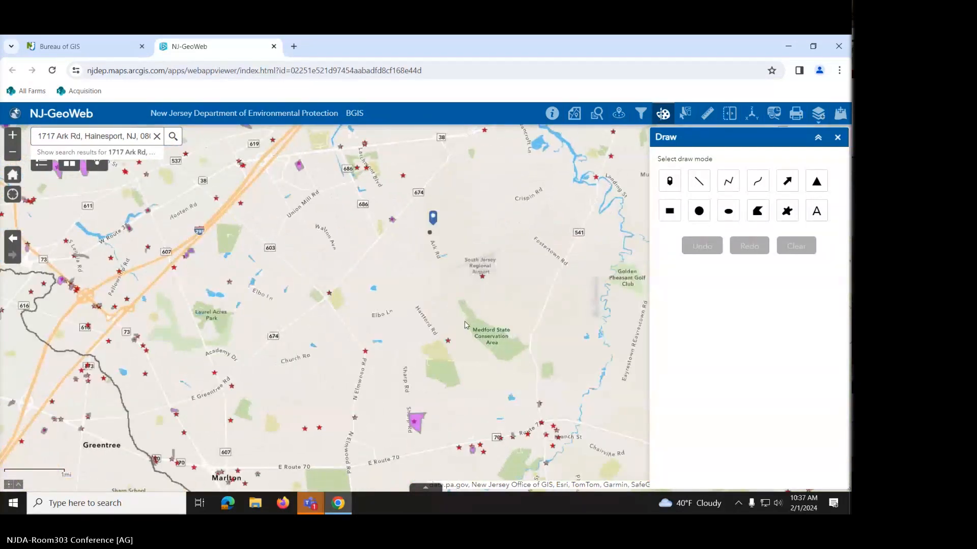
{"action": "scroll", "coordinate": [467, 320], "scroll_direction": "up", "scroll_amount": 1}
- Centre parcel B: 110 L: 9 and view its information popup, then close it
{"action": "left_click_drag", "start_coordinate": [444, 179], "coordinate": [454, 333]}
{"action": "scroll", "coordinate": [454, 336], "scroll_direction": "up", "scroll_amount": 2}
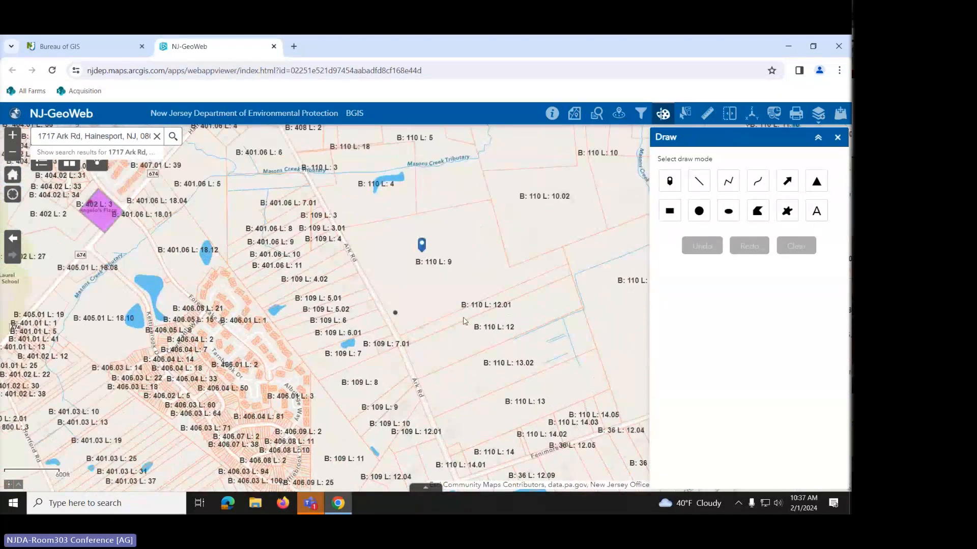
{"action": "left_click_drag", "start_coordinate": [448, 309], "coordinate": [487, 359]}
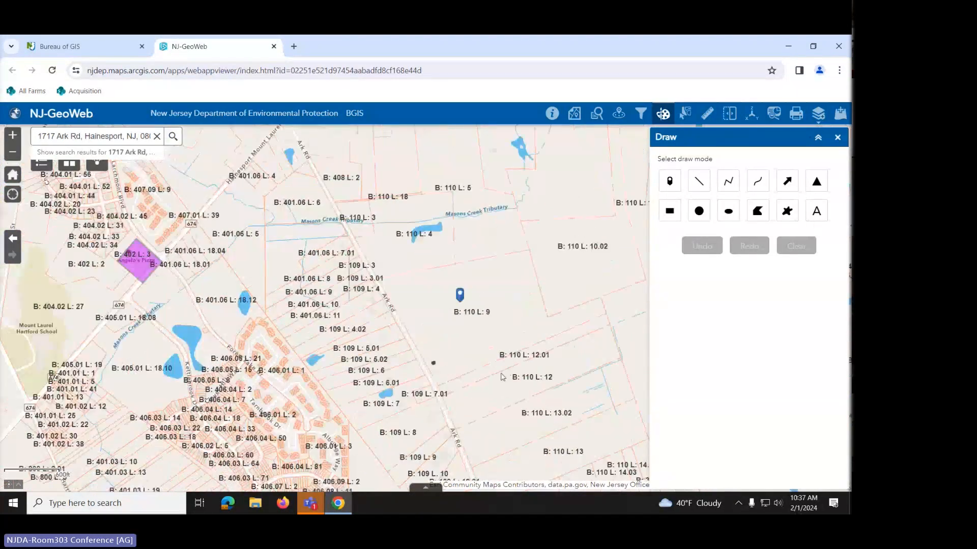
{"action": "left_click", "coordinate": [482, 298]}
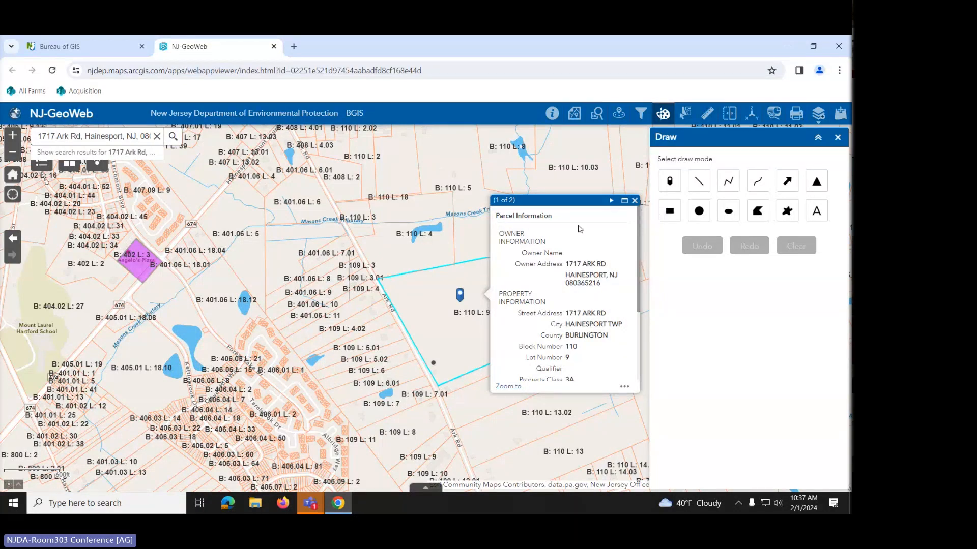
{"action": "left_click", "coordinate": [634, 201]}
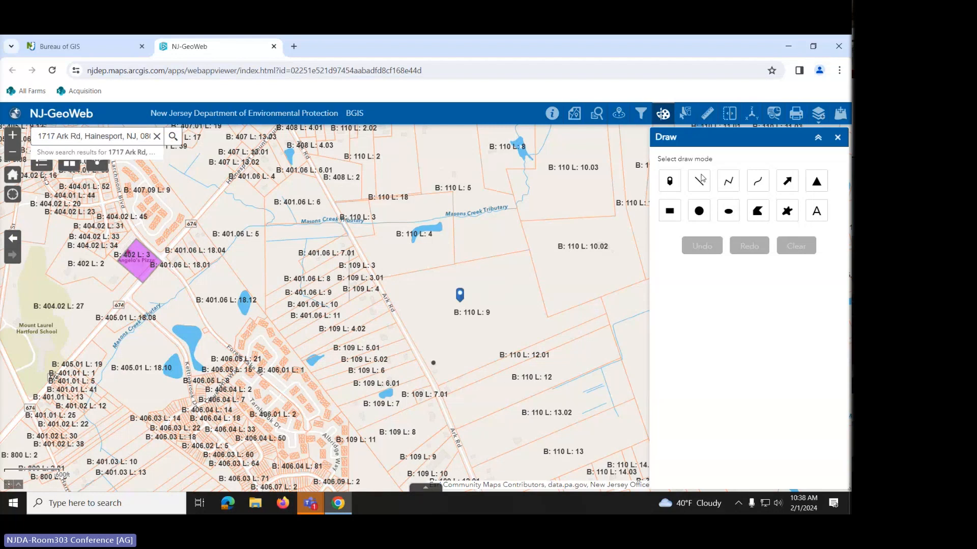
- Trace a purple polyline around parcel B: 110 L: 9's boundary, then clear it
{"action": "left_click", "coordinate": [729, 182]}
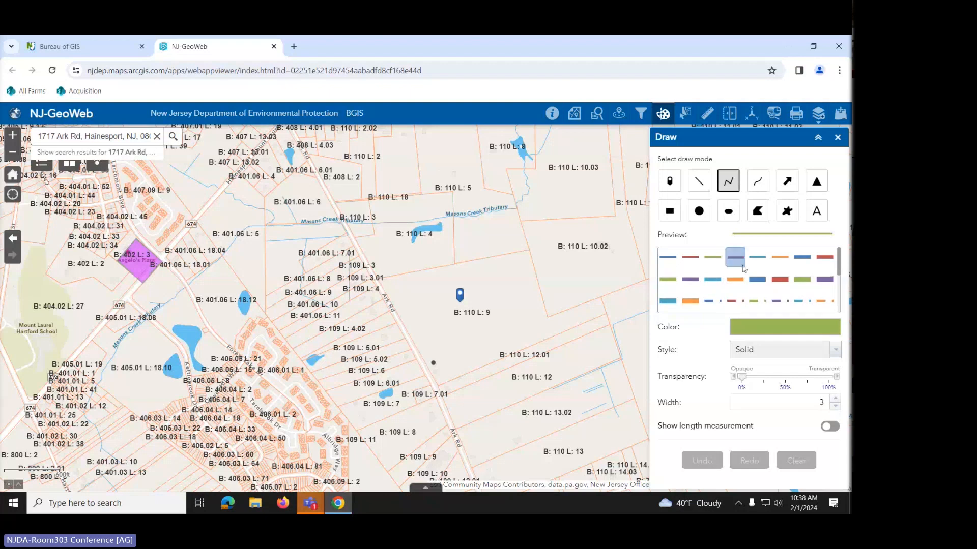
{"action": "left_click", "coordinate": [740, 265]}
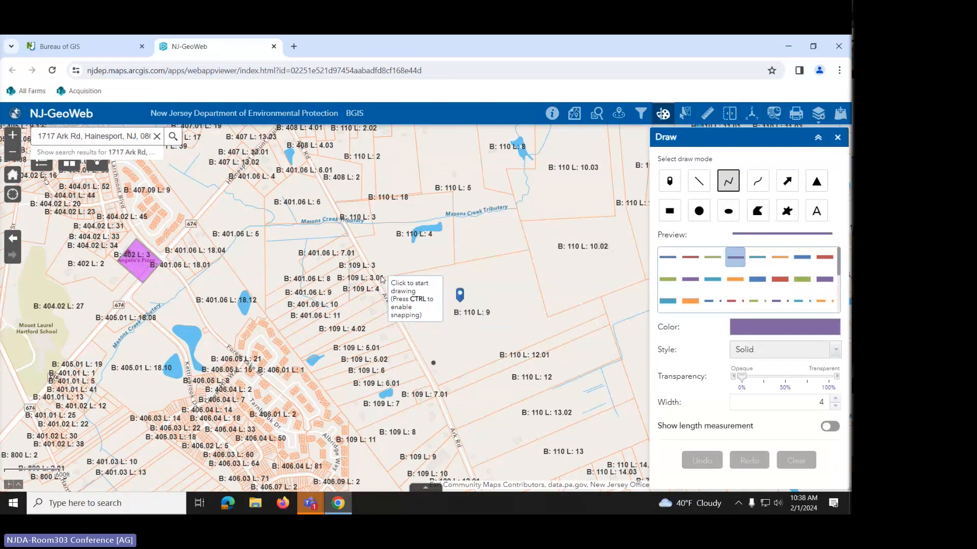
{"action": "left_click", "coordinate": [379, 282]}
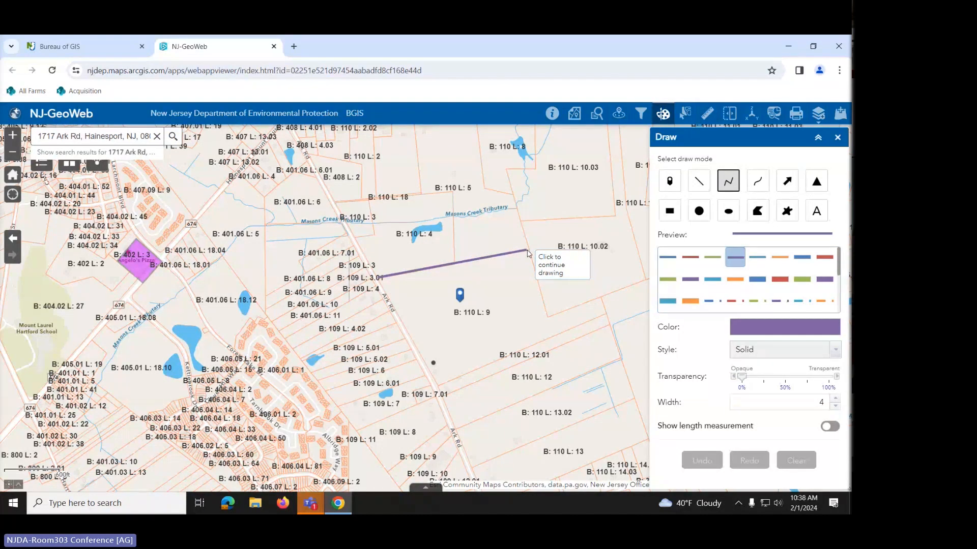
{"action": "left_click", "coordinate": [528, 251]}
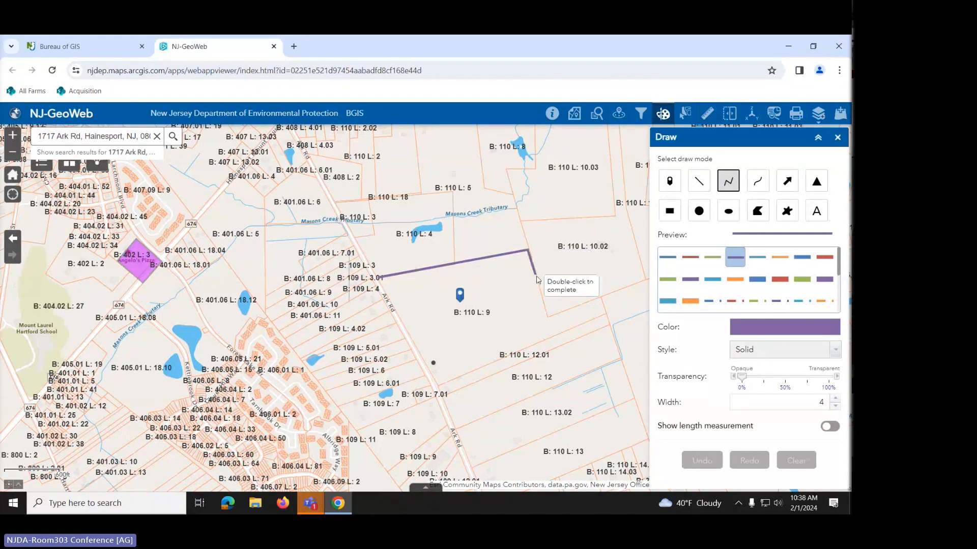
{"action": "left_click", "coordinate": [548, 318]}
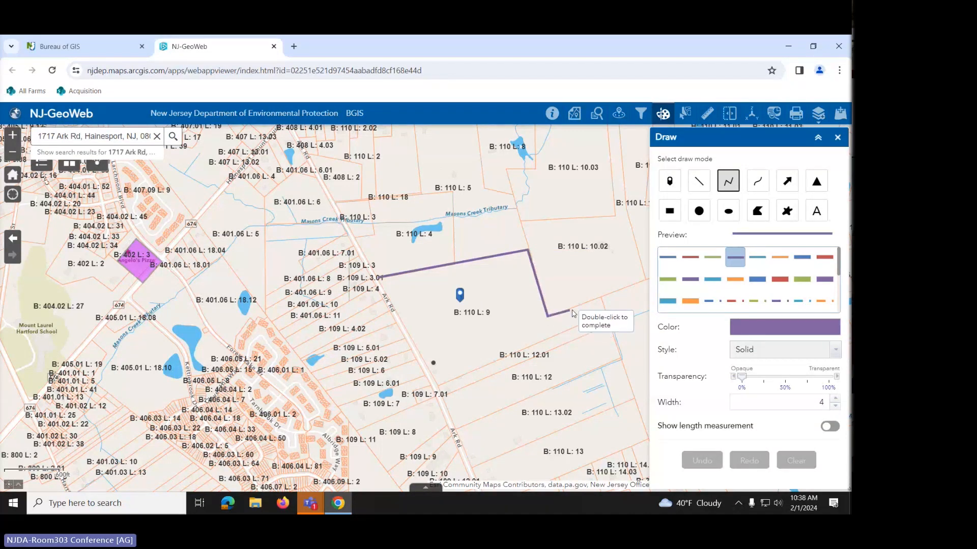
{"action": "left_click", "coordinate": [602, 299]}
{"action": "left_click", "coordinate": [607, 314]}
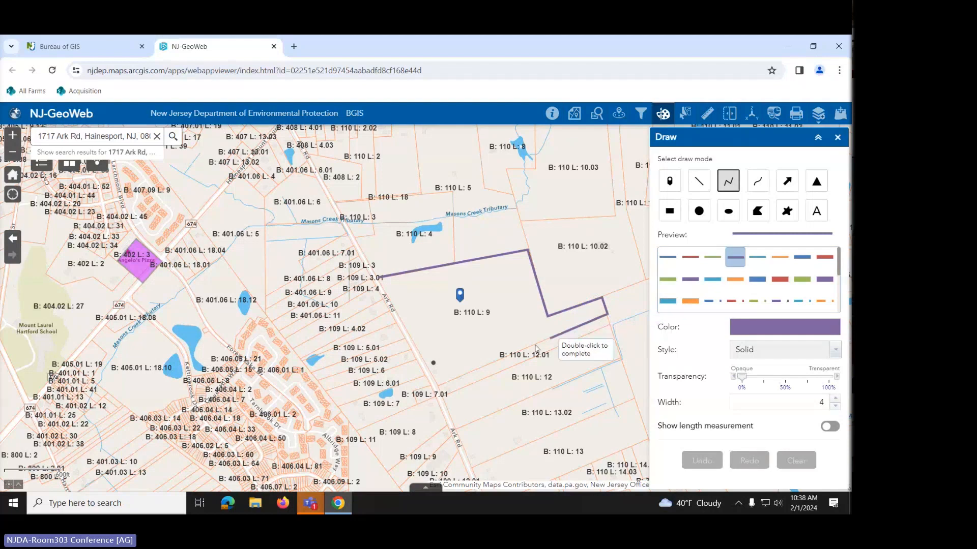
{"action": "left_click", "coordinate": [440, 387]}
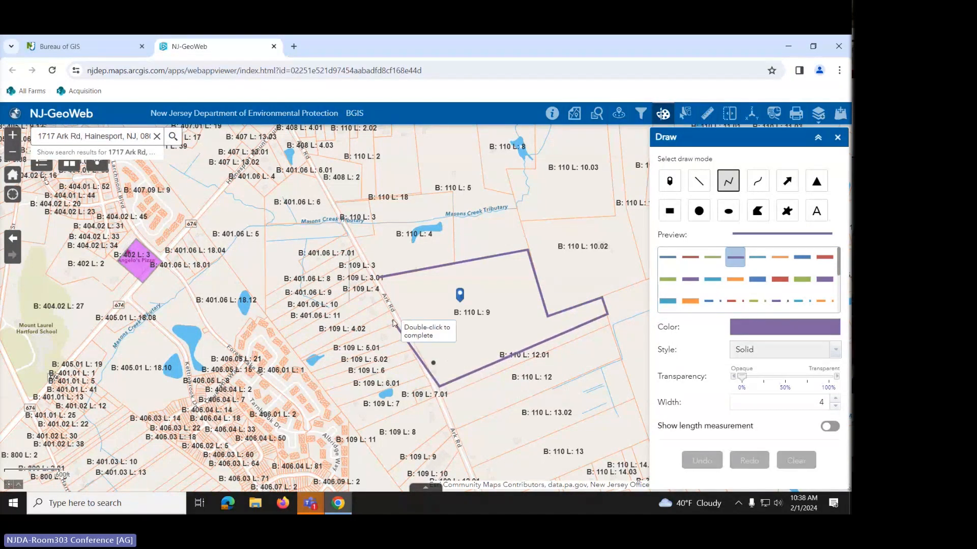
{"action": "double_click", "coordinate": [379, 280]}
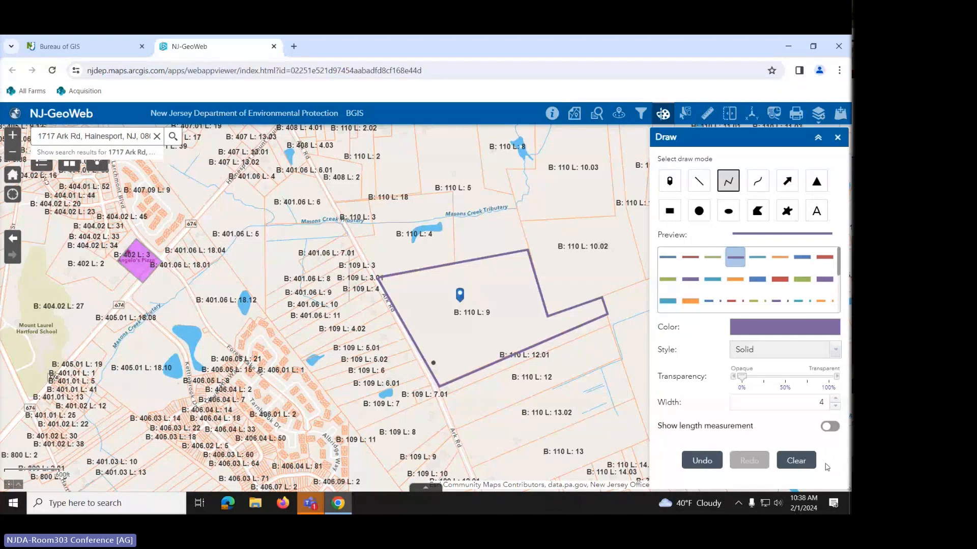
{"action": "left_click", "coordinate": [702, 461]}
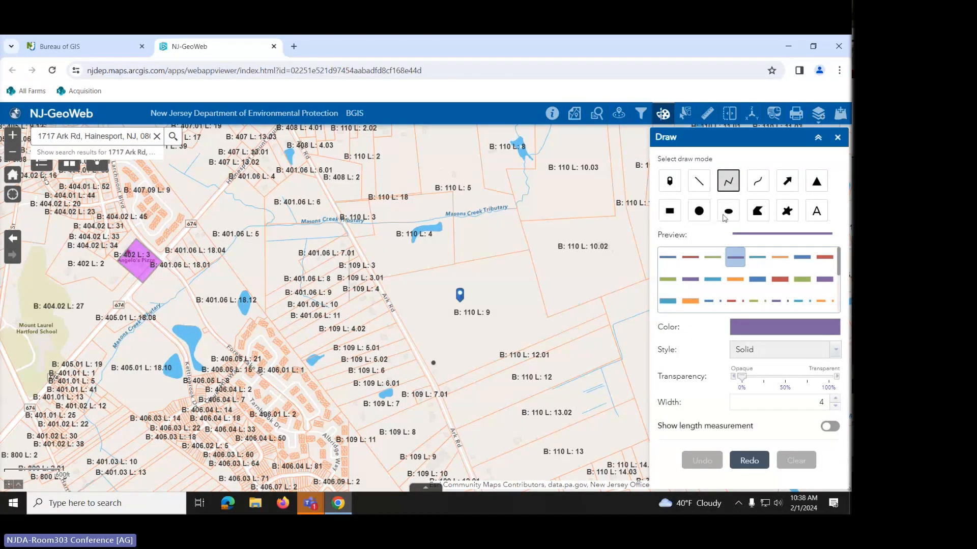
- Draw a green polygon over parcel B: 110 L: 9 through its six corners
{"action": "left_click", "coordinate": [762, 215]}
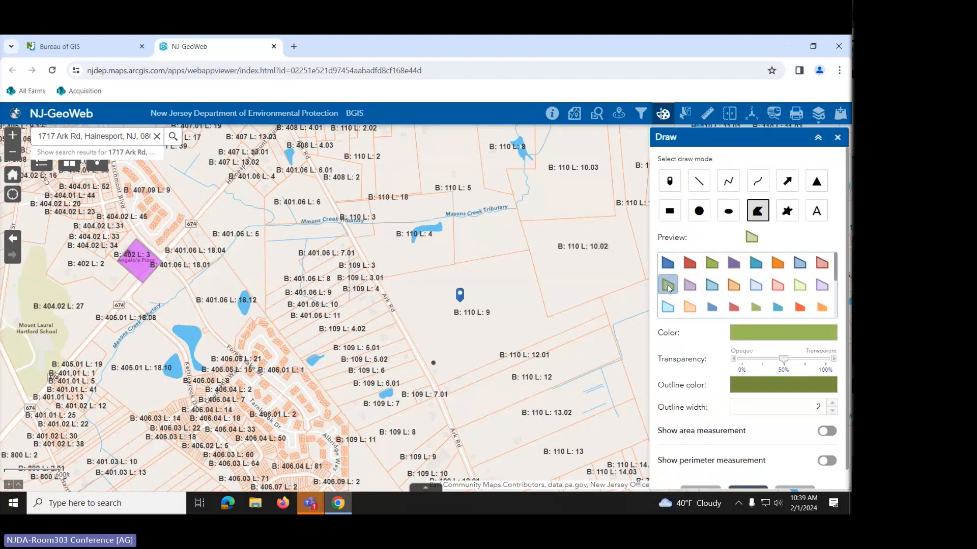
{"action": "left_click", "coordinate": [380, 278]}
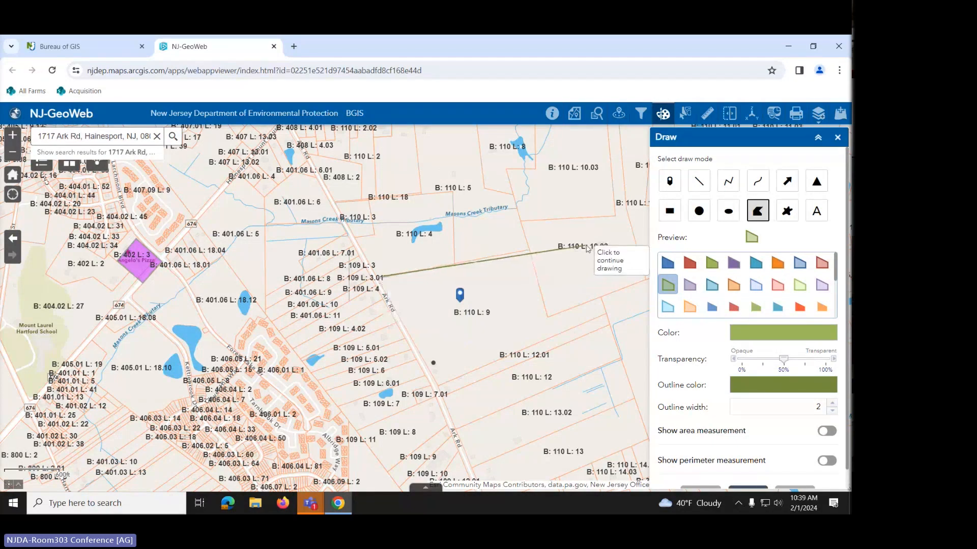
{"action": "left_click", "coordinate": [528, 253]}
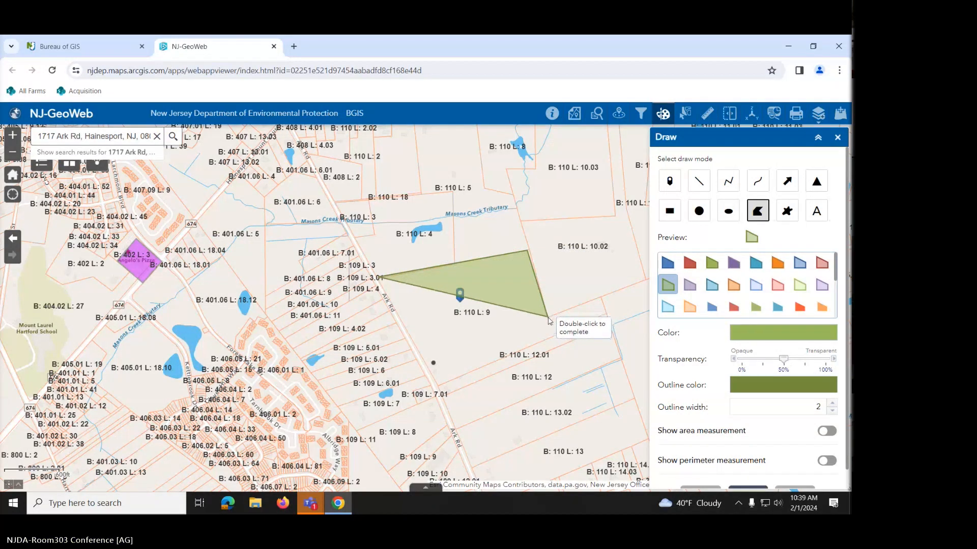
{"action": "left_click", "coordinate": [548, 319]}
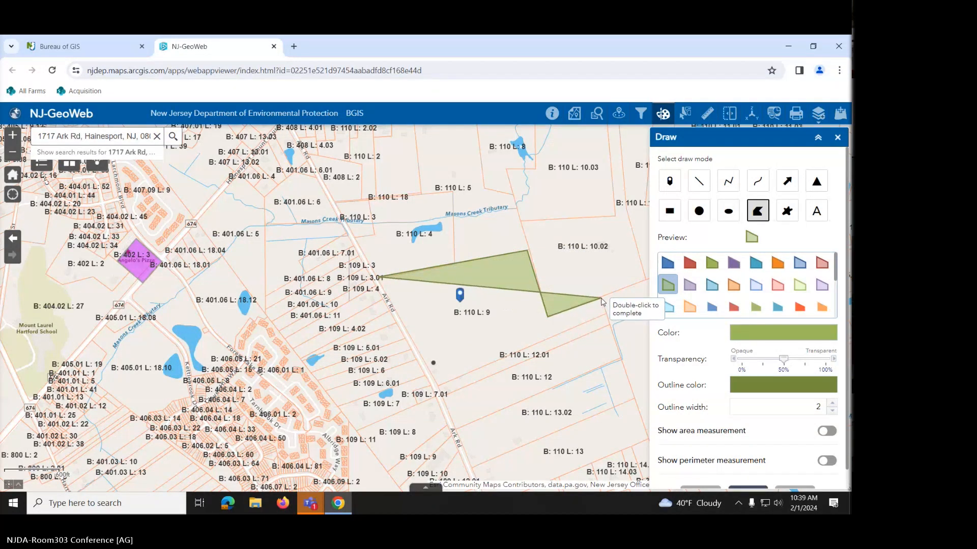
{"action": "left_click", "coordinate": [602, 300]}
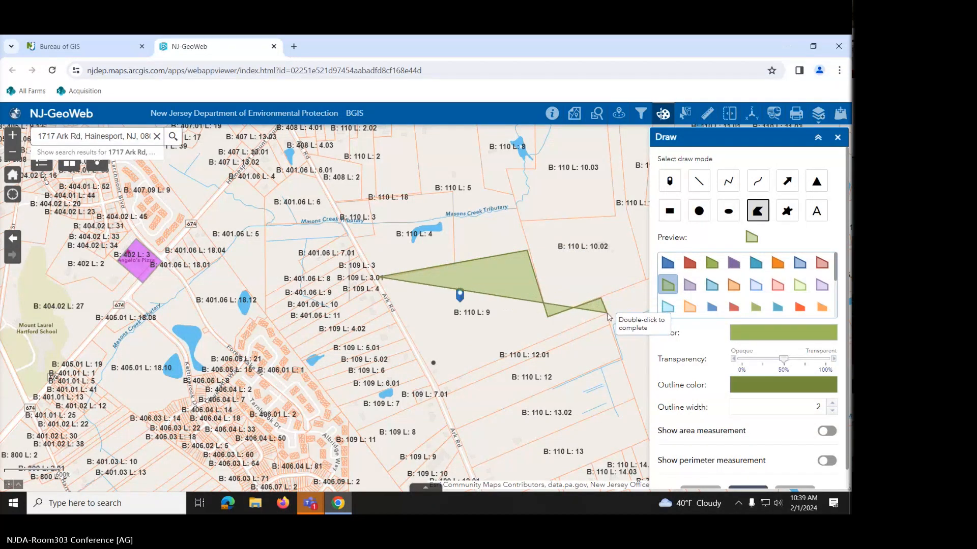
{"action": "left_click", "coordinate": [607, 315]}
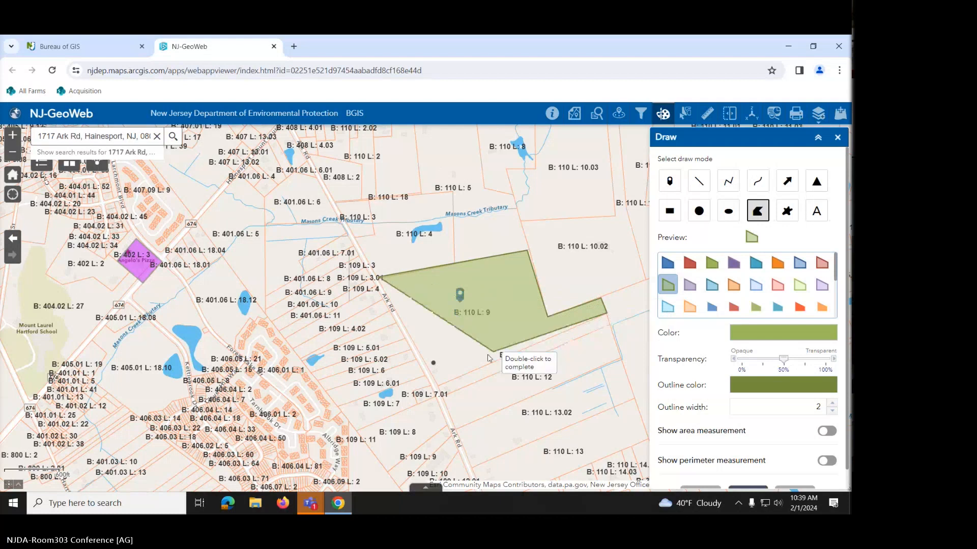
{"action": "double_click", "coordinate": [438, 386]}
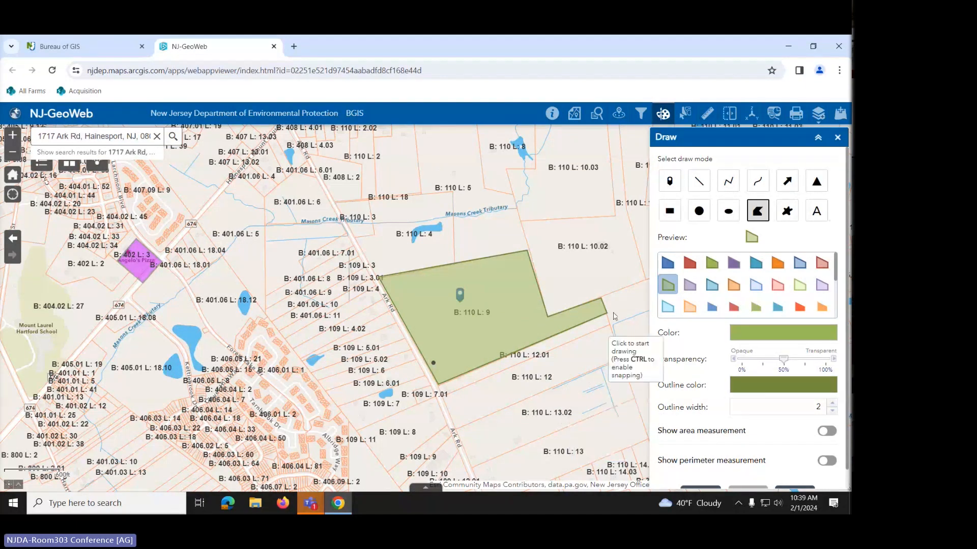
- Close the Draw panel and turn on NJ 2020 Natural Color Imagery from the Imagery layers
{"action": "left_click", "coordinate": [836, 138]}
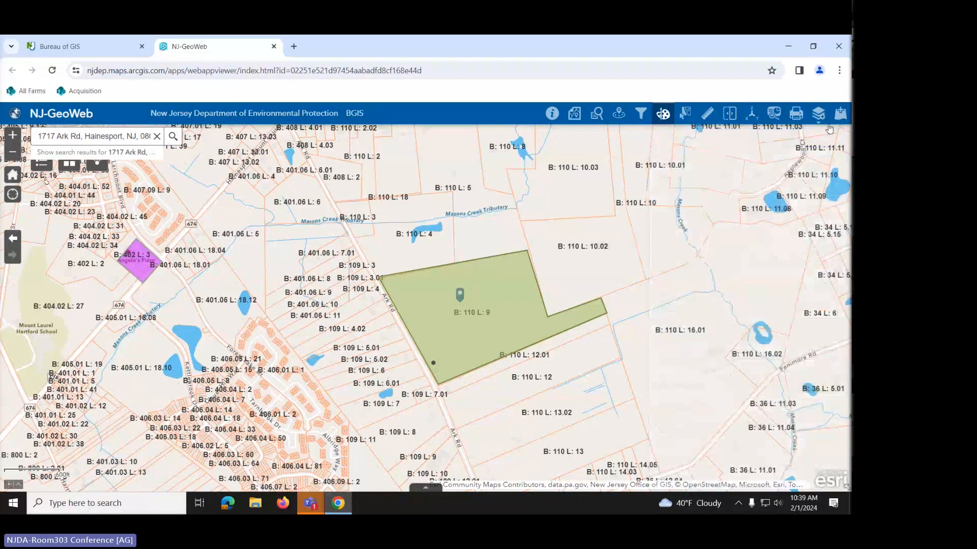
{"action": "left_click", "coordinate": [819, 115]}
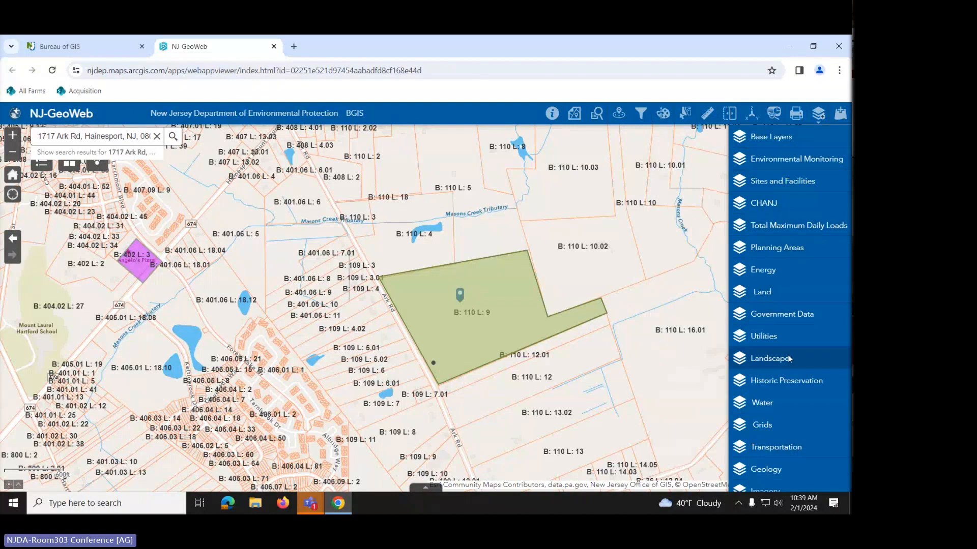
{"action": "left_click", "coordinate": [743, 490]}
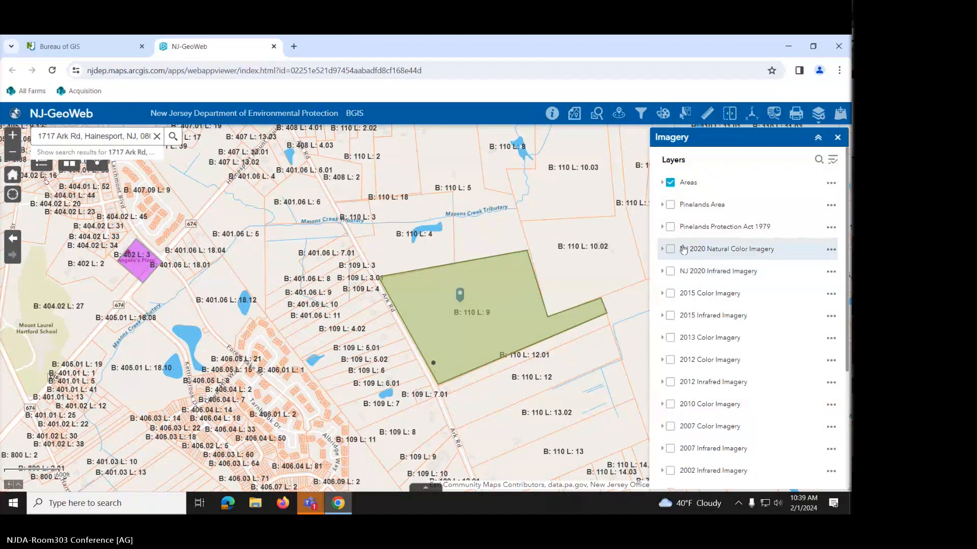
{"action": "left_click", "coordinate": [670, 251]}
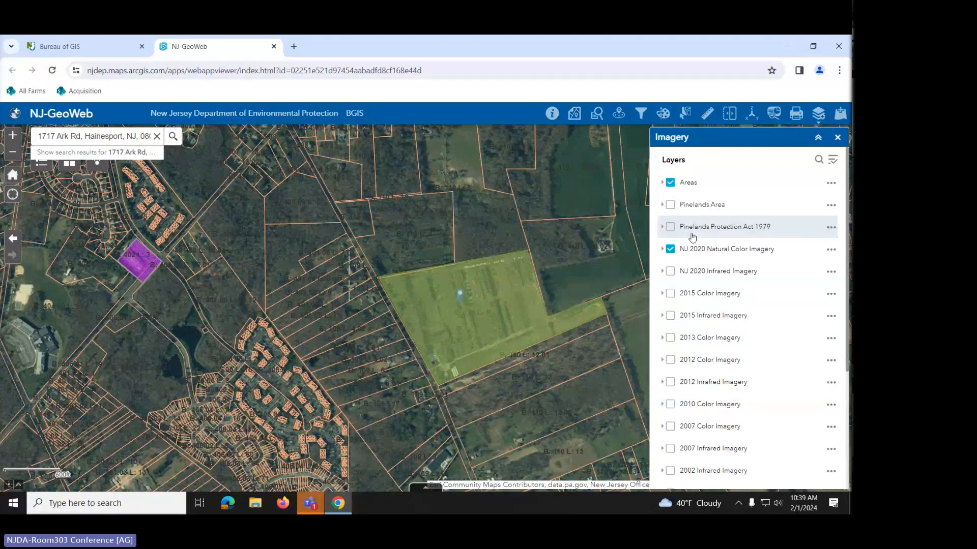
{"action": "left_click", "coordinate": [817, 115]}
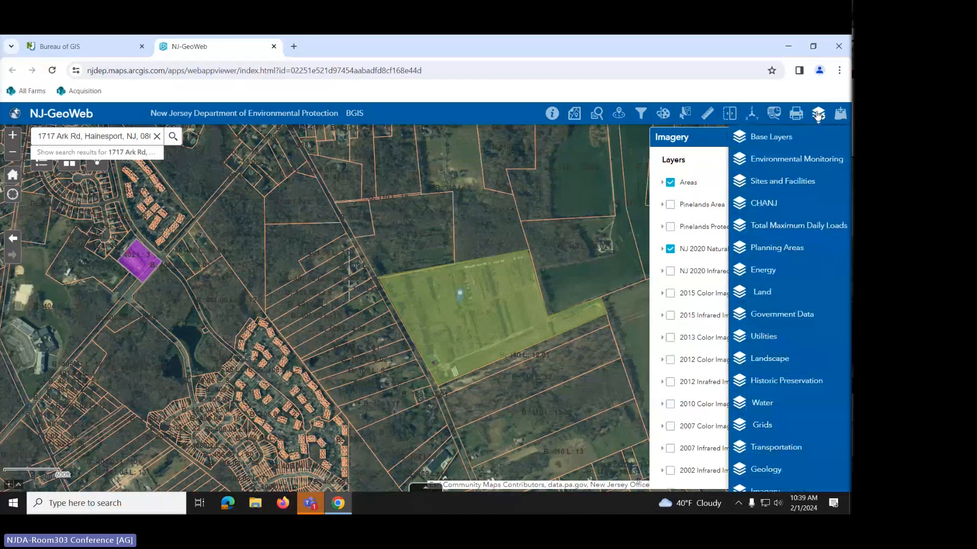
- Turn on the Wetlands (2012) overlay from the Land layers and inspect it around the parcel
{"action": "left_click", "coordinate": [776, 298]}
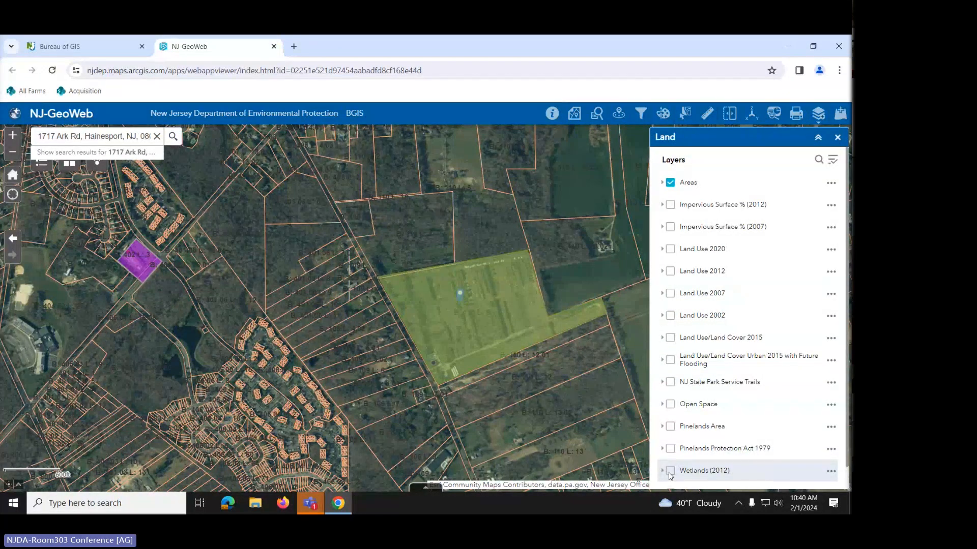
{"action": "left_click", "coordinate": [669, 472]}
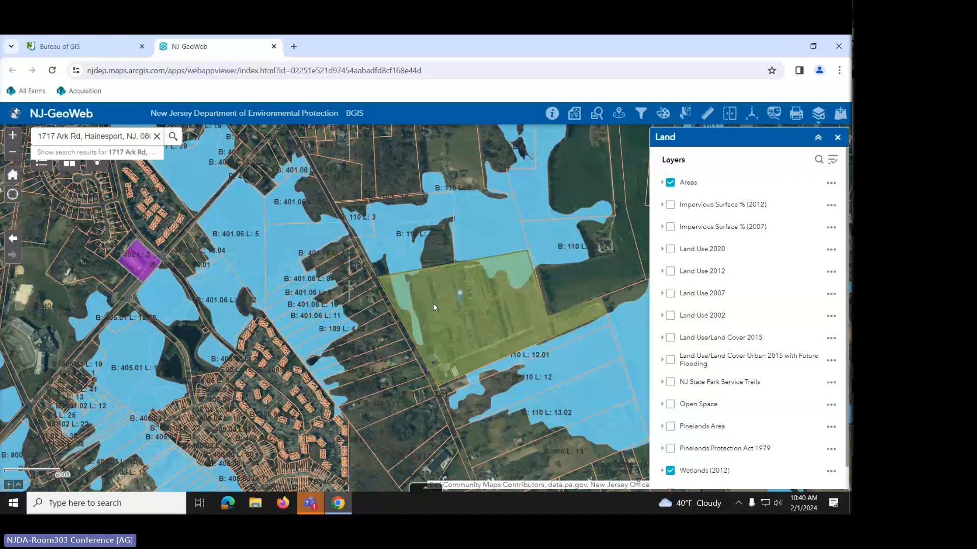
{"action": "scroll", "coordinate": [501, 310], "scroll_direction": "up", "scroll_amount": 2}
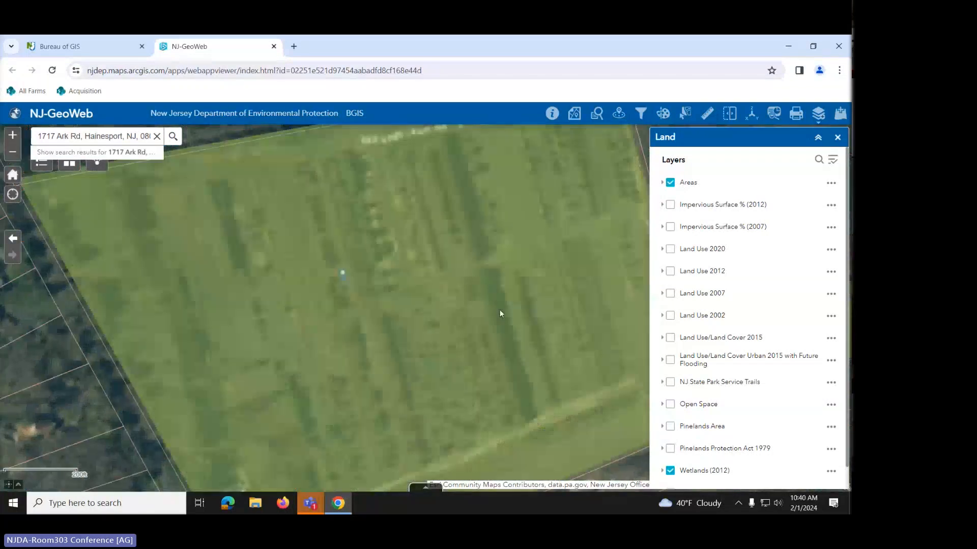
{"action": "scroll", "coordinate": [433, 308], "scroll_direction": "down", "scroll_amount": 1}
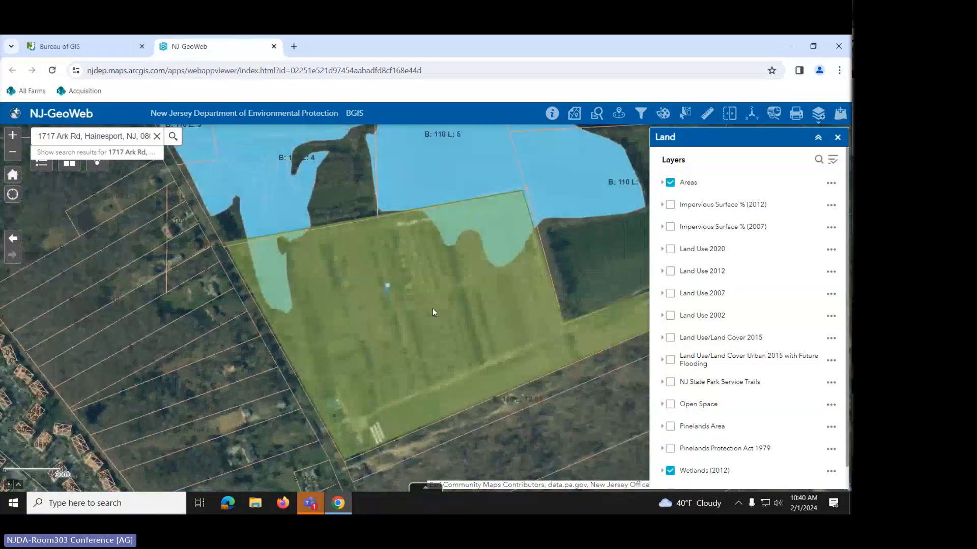
- Close the Land layer list and the Draw panel, and open the Measurement tool
{"action": "left_click", "coordinate": [838, 138]}
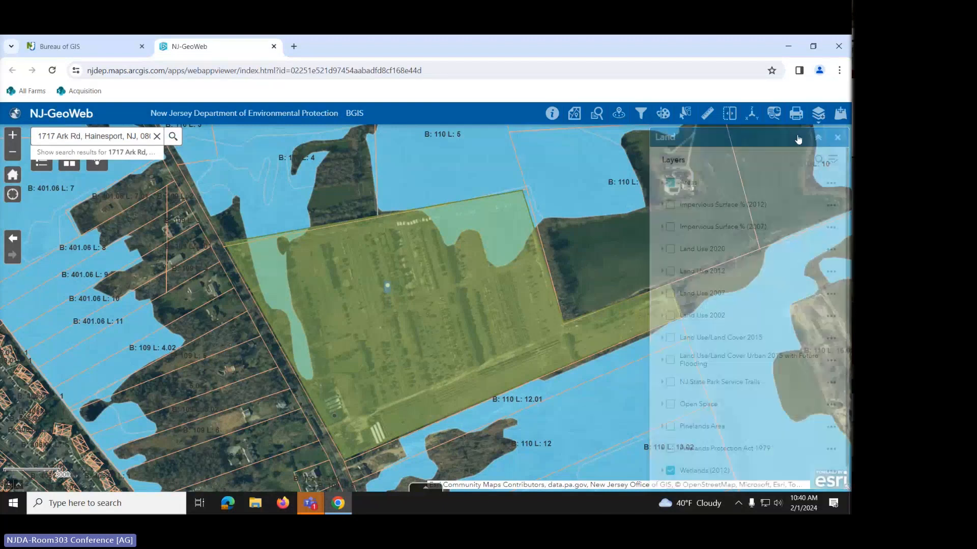
{"action": "left_click", "coordinate": [664, 113]}
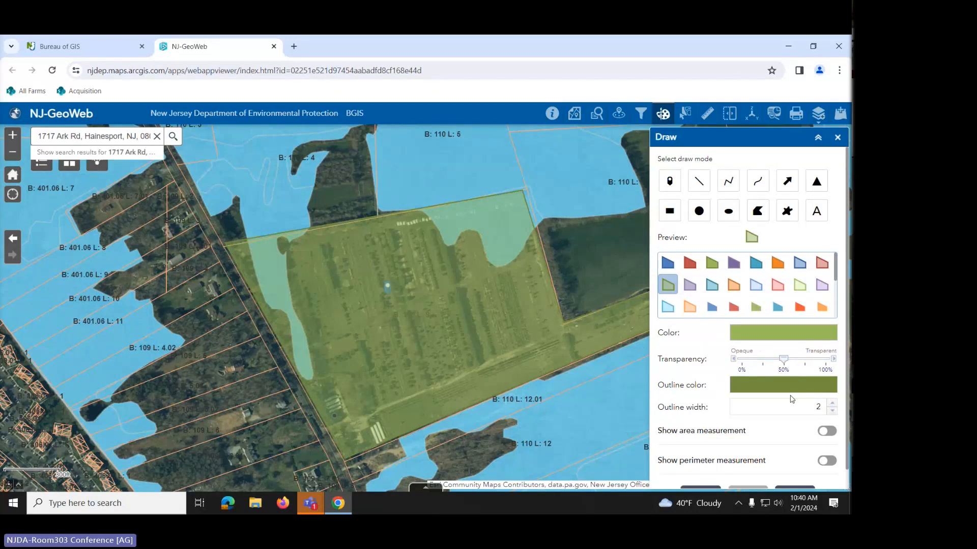
{"action": "scroll", "coordinate": [784, 431], "scroll_direction": "down", "scroll_amount": 1}
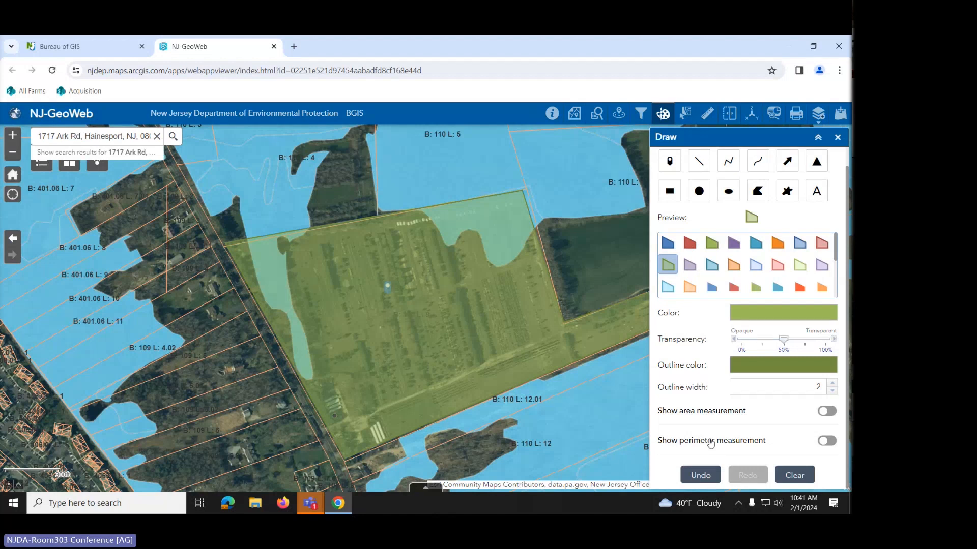
{"action": "left_click", "coordinate": [837, 137]}
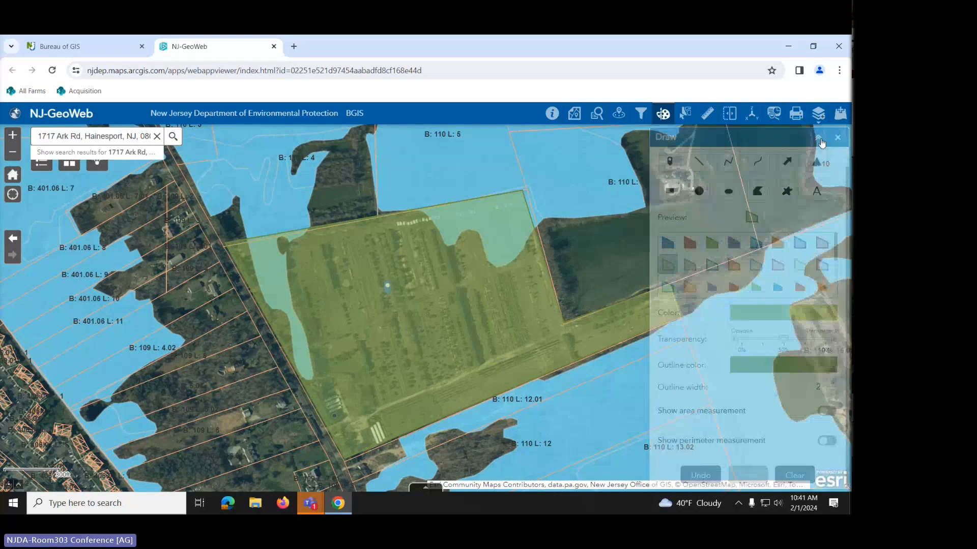
{"action": "left_click", "coordinate": [705, 115]}
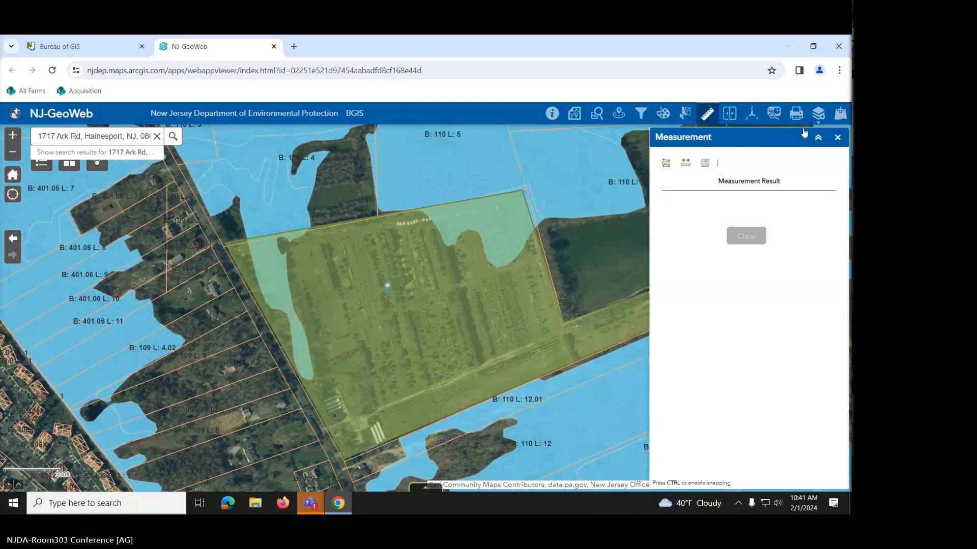
{"action": "left_click", "coordinate": [837, 137]}
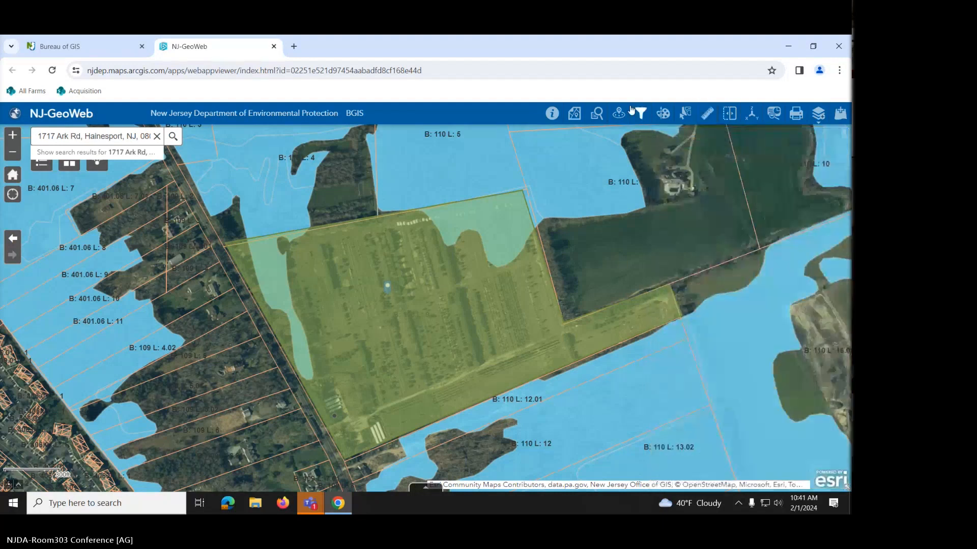
{"action": "left_click", "coordinate": [663, 114]}
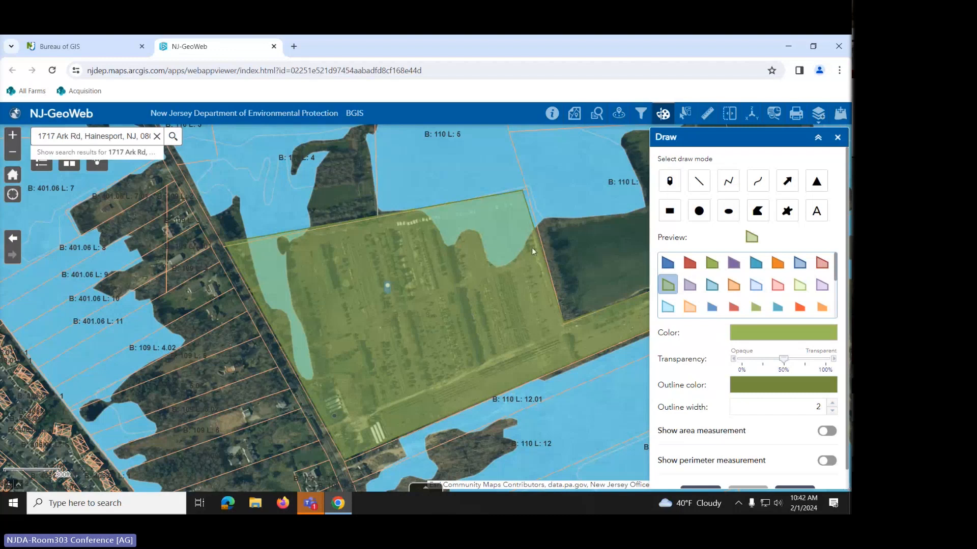
{"action": "left_click", "coordinate": [838, 138]}
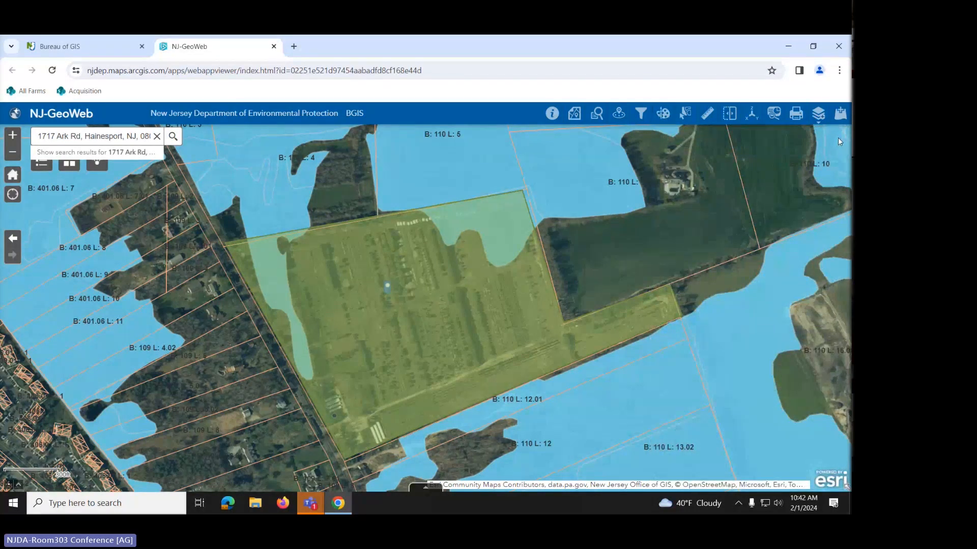
{"action": "left_click", "coordinate": [707, 114]}
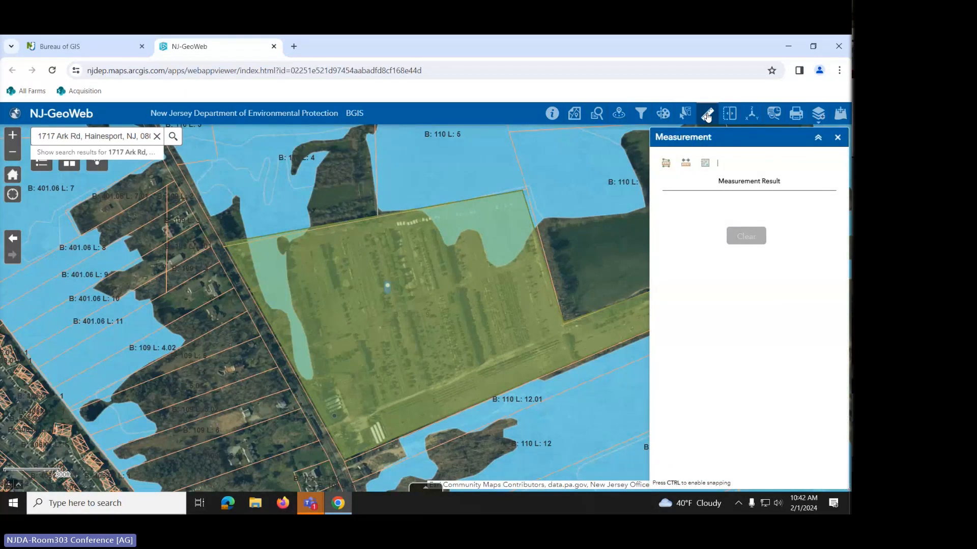
- Set the Measurement tool to Area with Sq Feet units
{"action": "left_click", "coordinate": [669, 167]}
{"action": "left_click", "coordinate": [753, 164]}
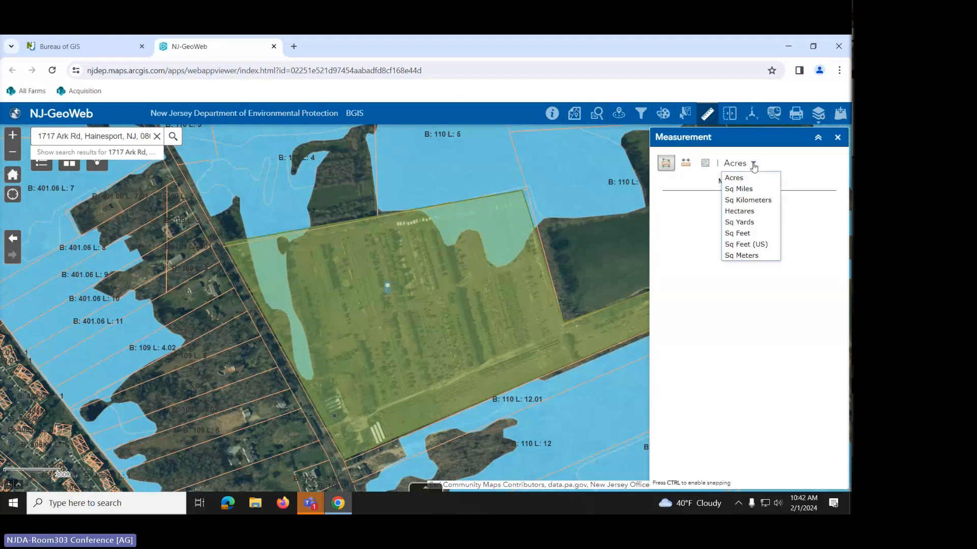
{"action": "left_click", "coordinate": [752, 235]}
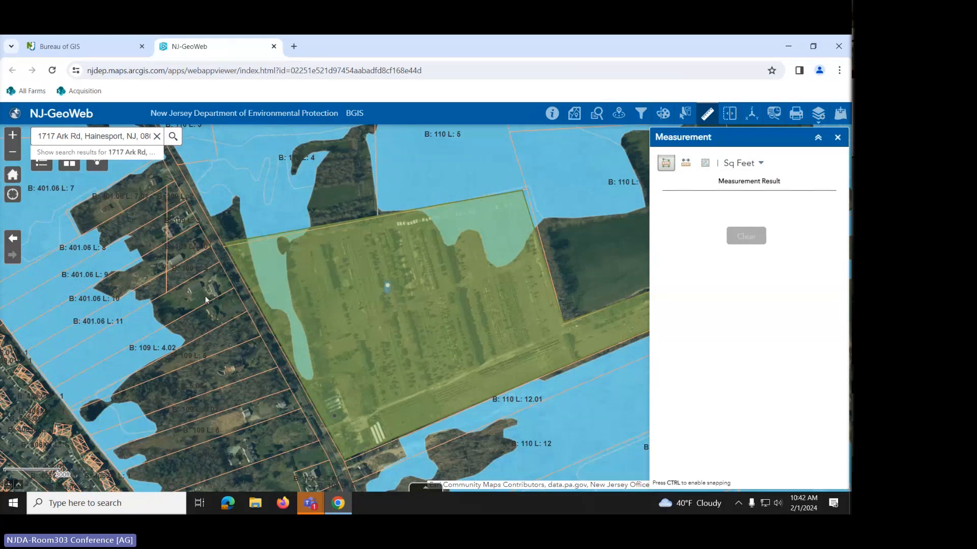
{"action": "scroll", "coordinate": [205, 296], "scroll_direction": "up", "scroll_amount": 2}
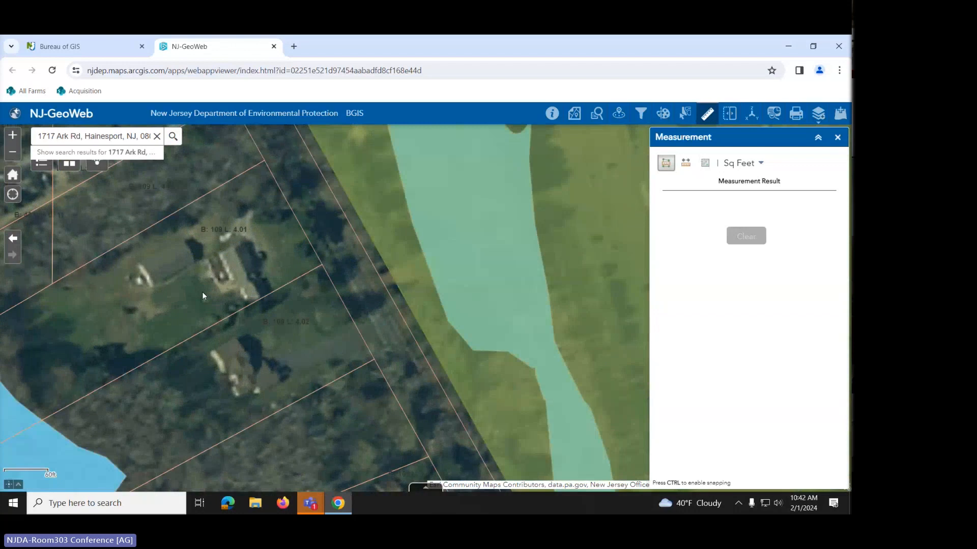
{"action": "scroll", "coordinate": [203, 292], "scroll_direction": "up", "scroll_amount": 1}
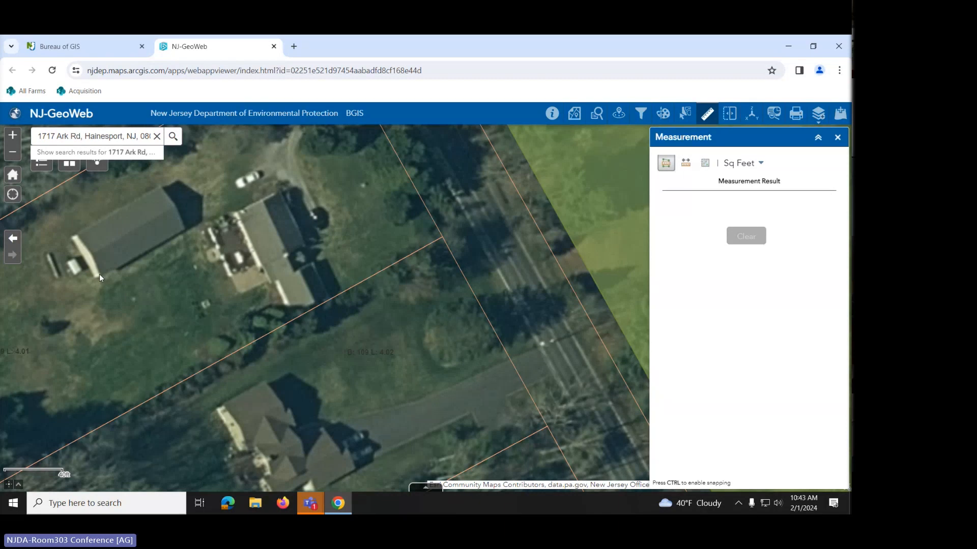
- Trace the outbuilding roof, measuring 2,066.2 Sq Feet, then clear the result
{"action": "left_click", "coordinate": [182, 230]}
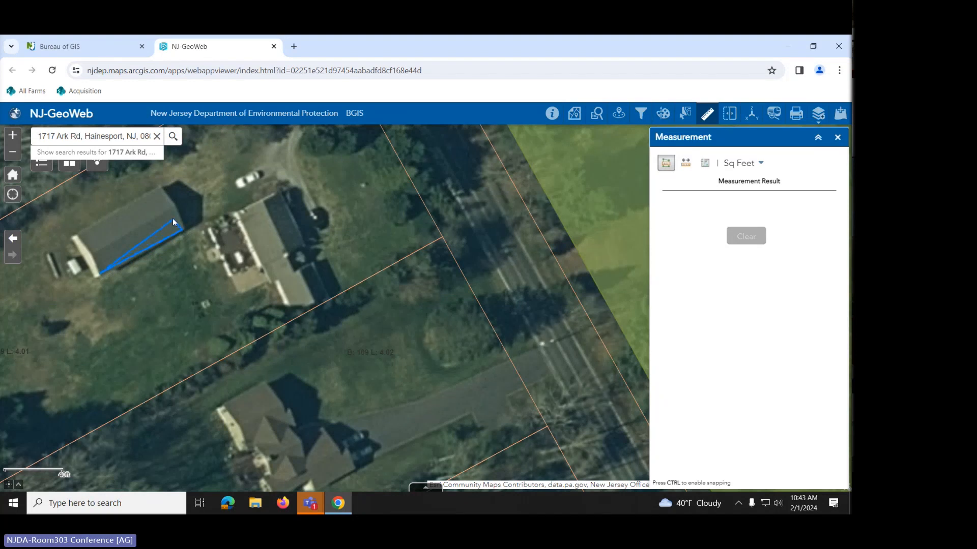
{"action": "left_click", "coordinate": [160, 187]}
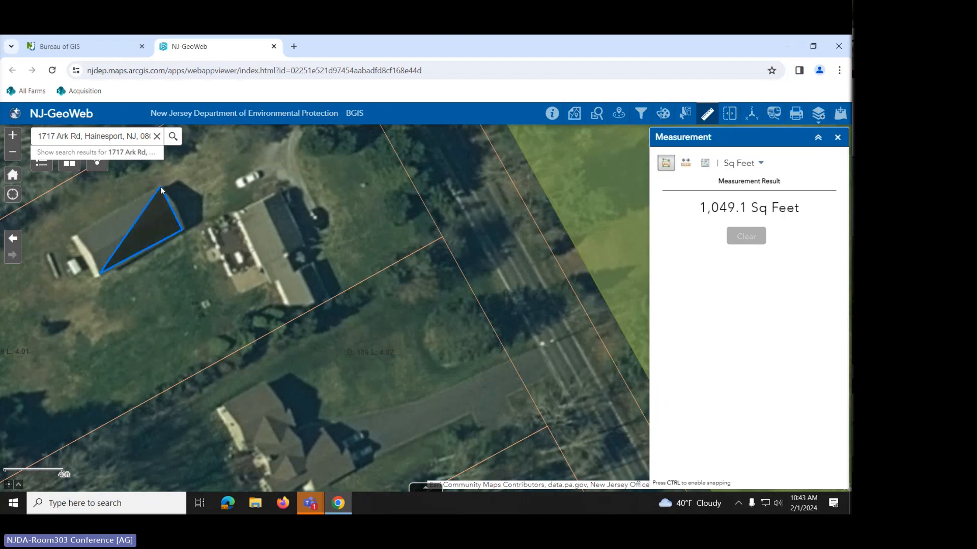
{"action": "double_click", "coordinate": [76, 234]}
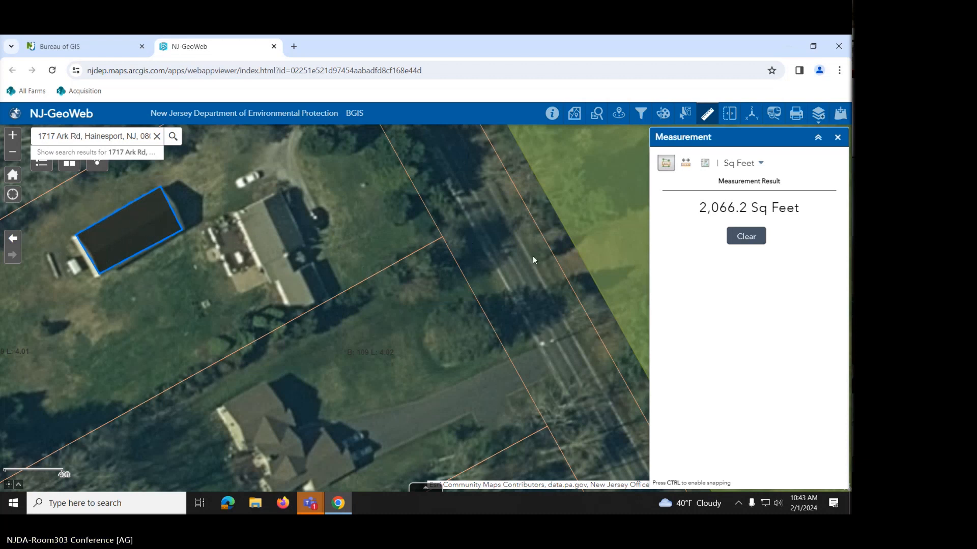
{"action": "left_click", "coordinate": [751, 245]}
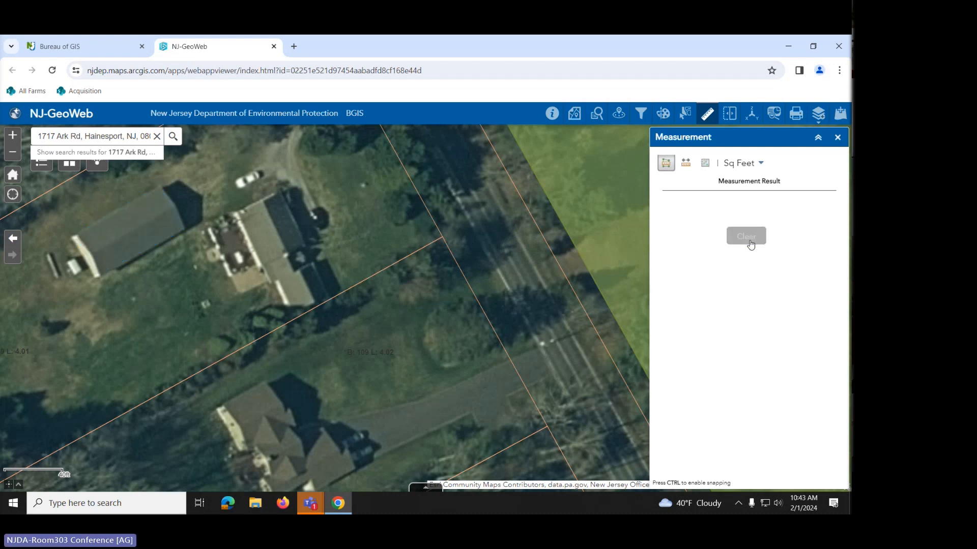
- Centre the house and set the Distance tool to Feet
{"action": "left_click_drag", "start_coordinate": [492, 245], "coordinate": [512, 334]}
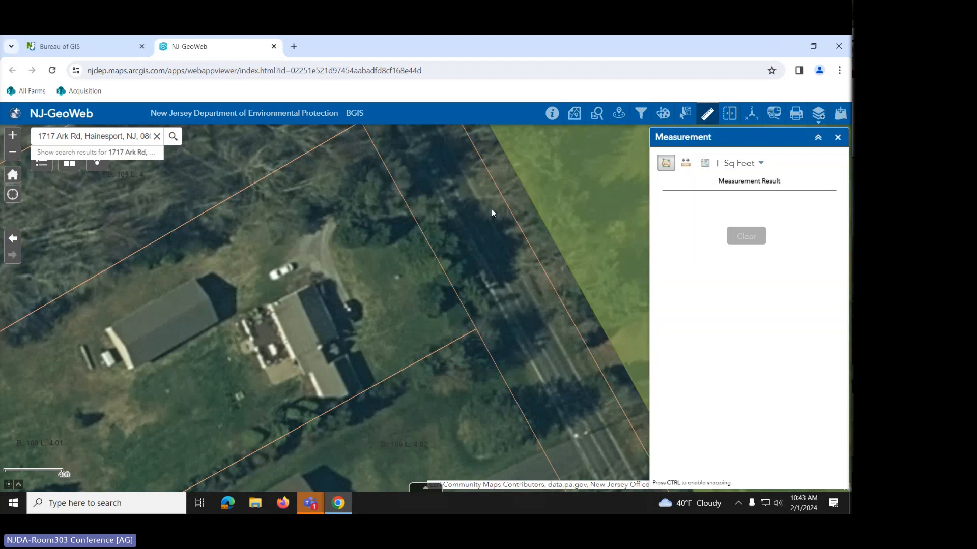
{"action": "left_click", "coordinate": [687, 164]}
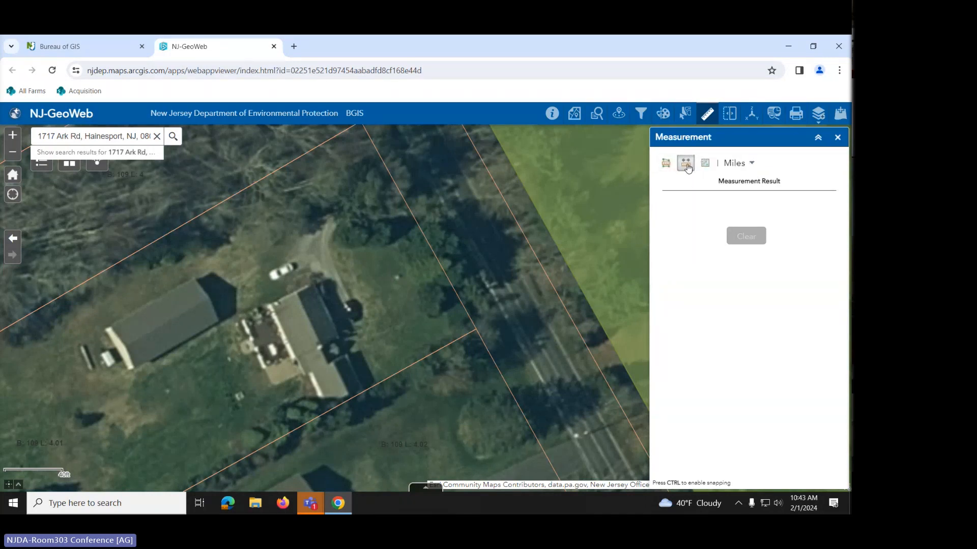
{"action": "left_click", "coordinate": [750, 163]}
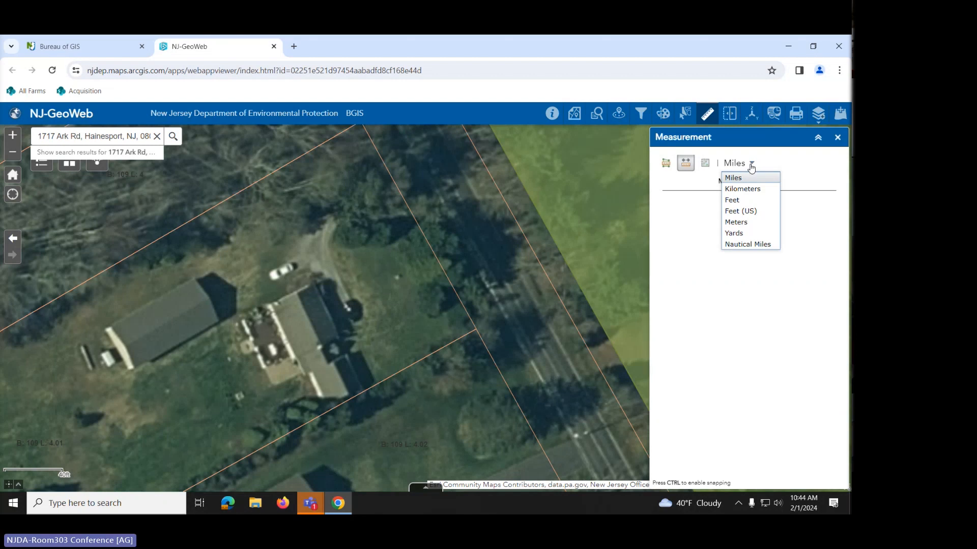
{"action": "left_click", "coordinate": [732, 200]}
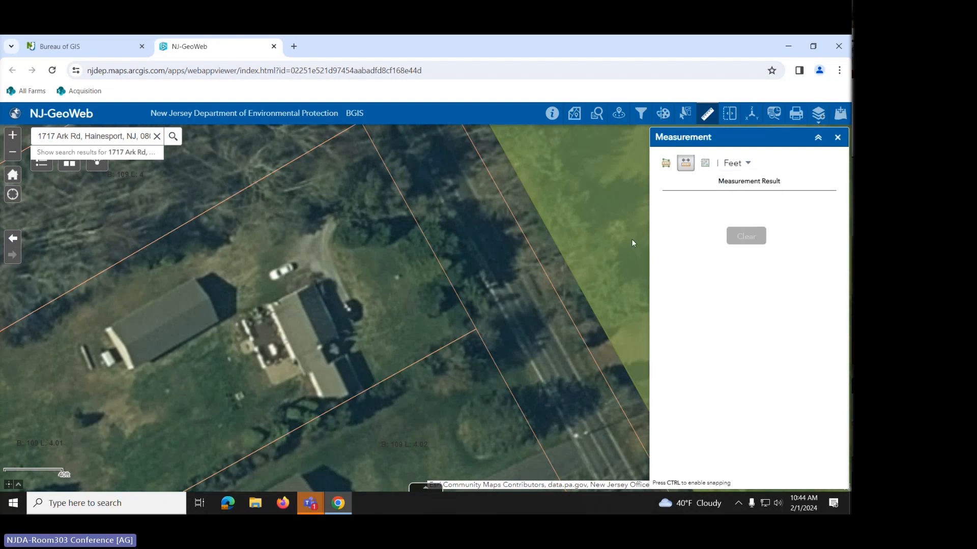
- Measure 81.7 Feet from the house to the parcel's front line, then clear it
{"action": "left_click", "coordinate": [325, 305]}
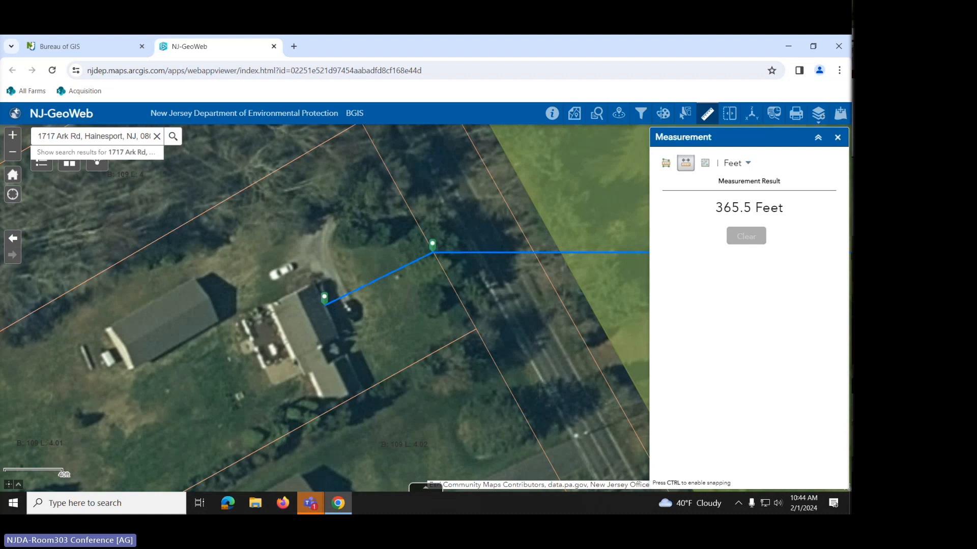
{"action": "double_click", "coordinate": [433, 254]}
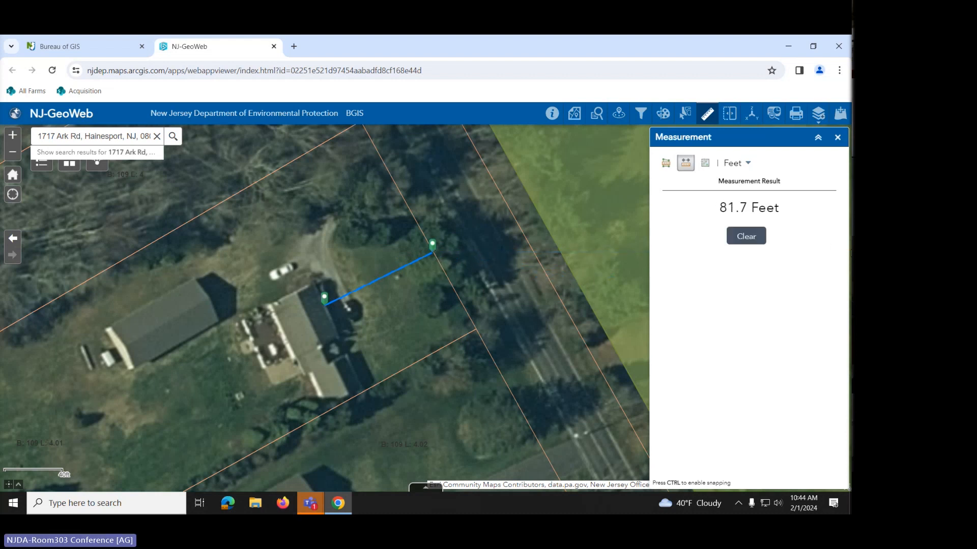
{"action": "left_click", "coordinate": [752, 242]}
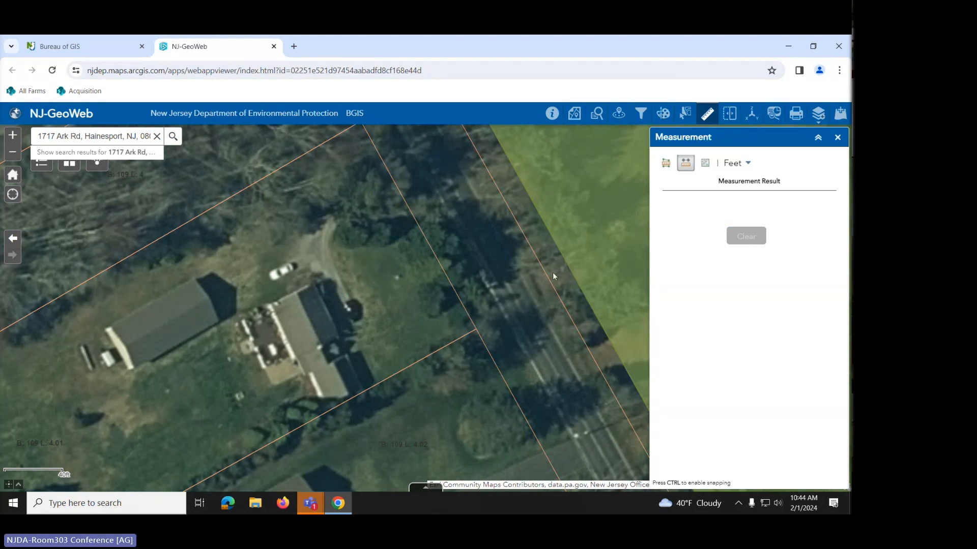
- Zoom out to the wooded lots and reopen the Measurement tool in Area mode
{"action": "scroll", "coordinate": [525, 272], "scroll_direction": "down", "scroll_amount": 1}
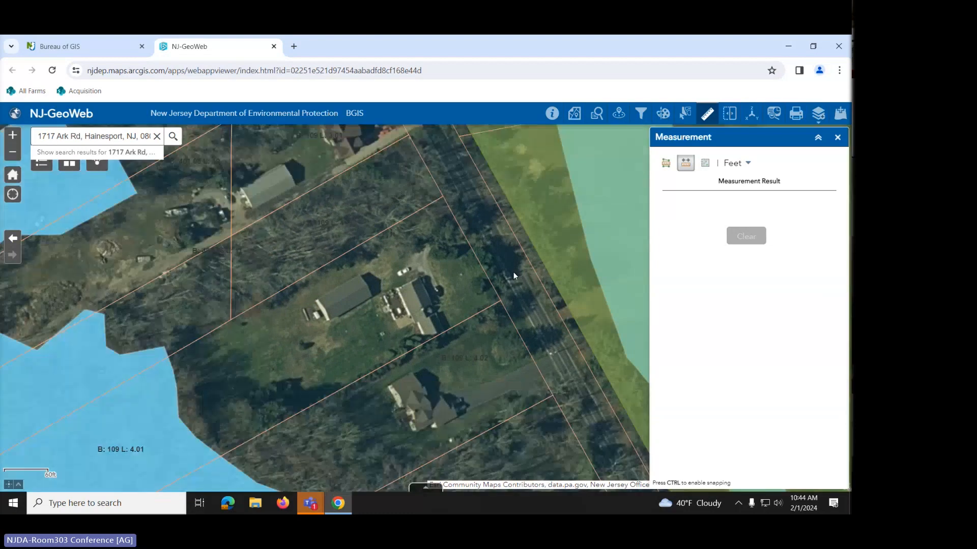
{"action": "scroll", "coordinate": [513, 264], "scroll_direction": "down", "scroll_amount": 2}
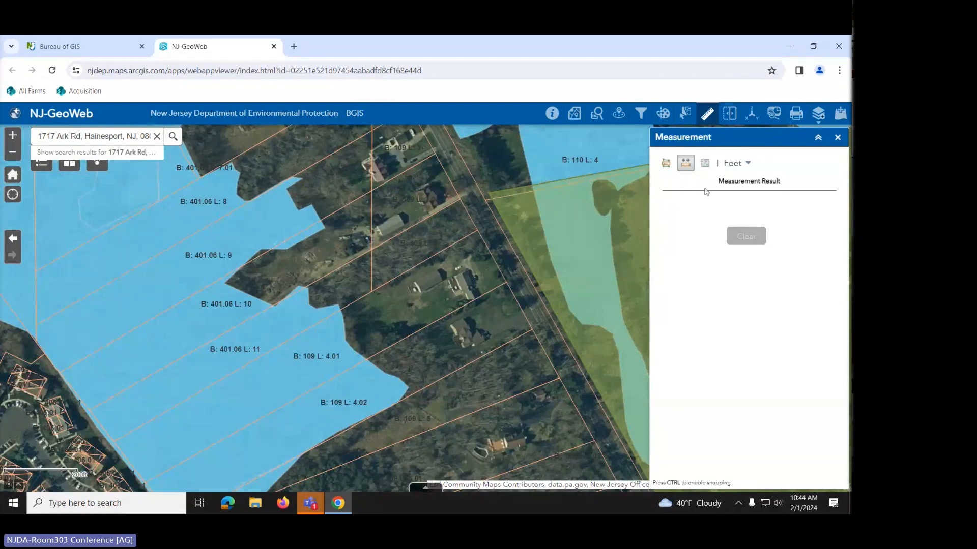
{"action": "left_click", "coordinate": [837, 137]}
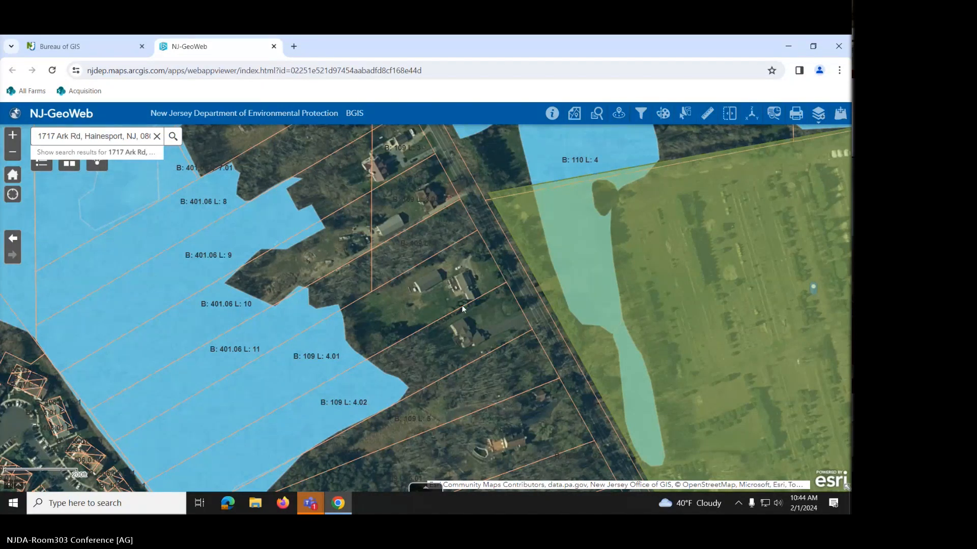
{"action": "left_click_drag", "start_coordinate": [464, 296], "coordinate": [496, 243]}
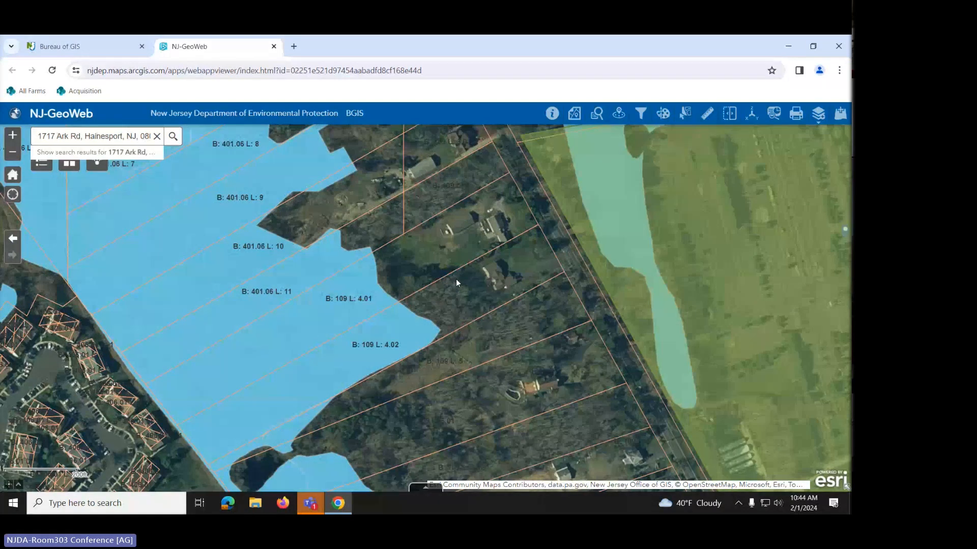
{"action": "left_click", "coordinate": [707, 114]}
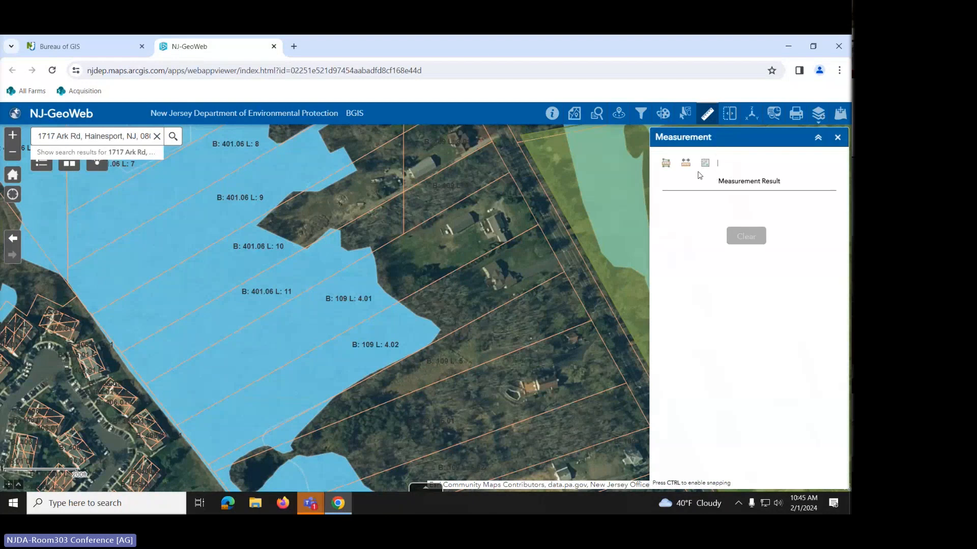
{"action": "left_click", "coordinate": [665, 163]}
- Trace lot B: 109 L: 4.01's corners, giving an area of 98,823 Sq Feet
{"action": "left_click", "coordinate": [382, 289]}
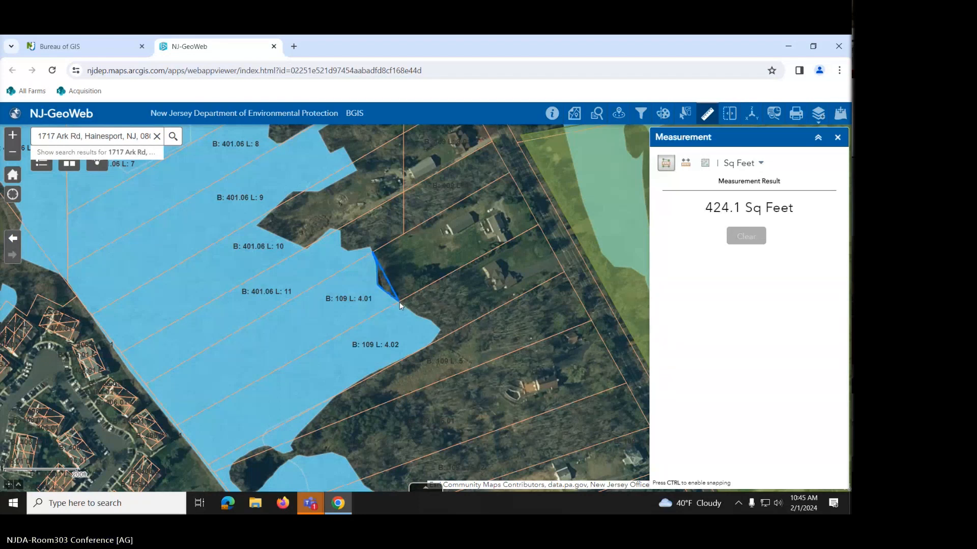
{"action": "left_click", "coordinate": [399, 302]}
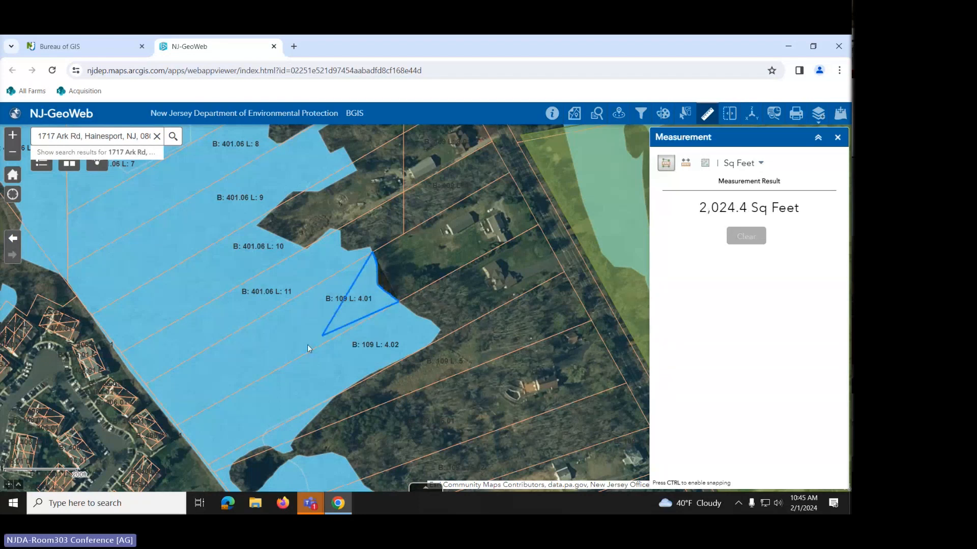
{"action": "left_click", "coordinate": [176, 425]}
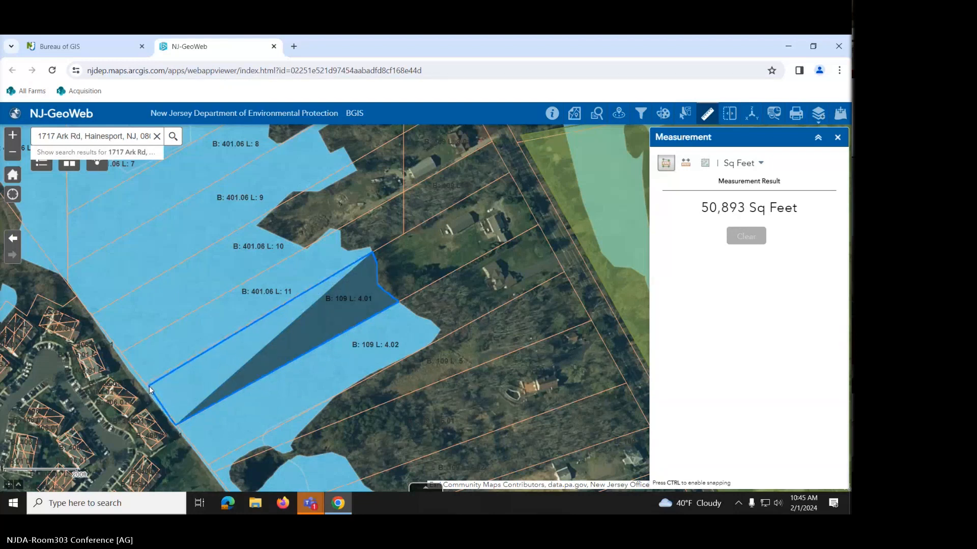
{"action": "double_click", "coordinate": [148, 384]}
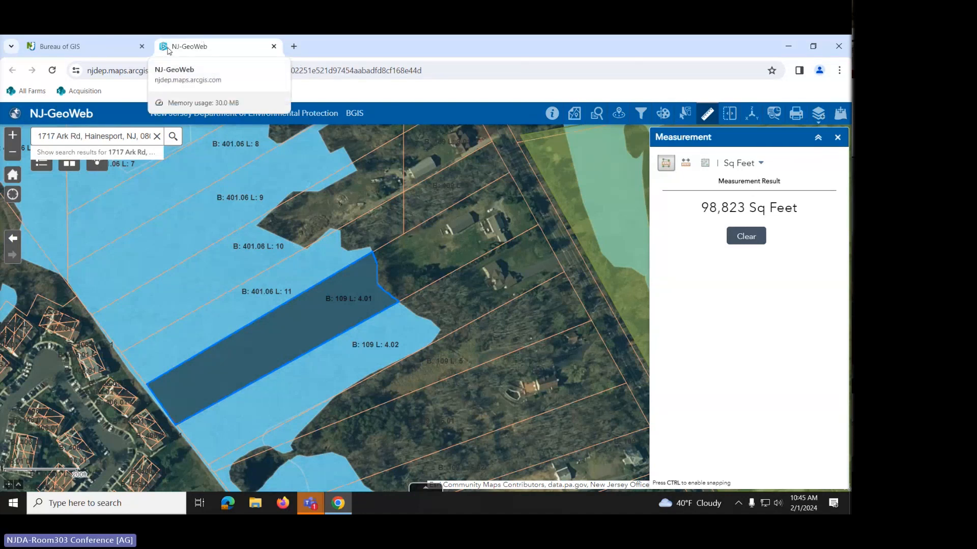
- Search 'web soil sur' in a new Chrome tab and open the Web Soil Survey home page
{"action": "left_click", "coordinate": [294, 47]}
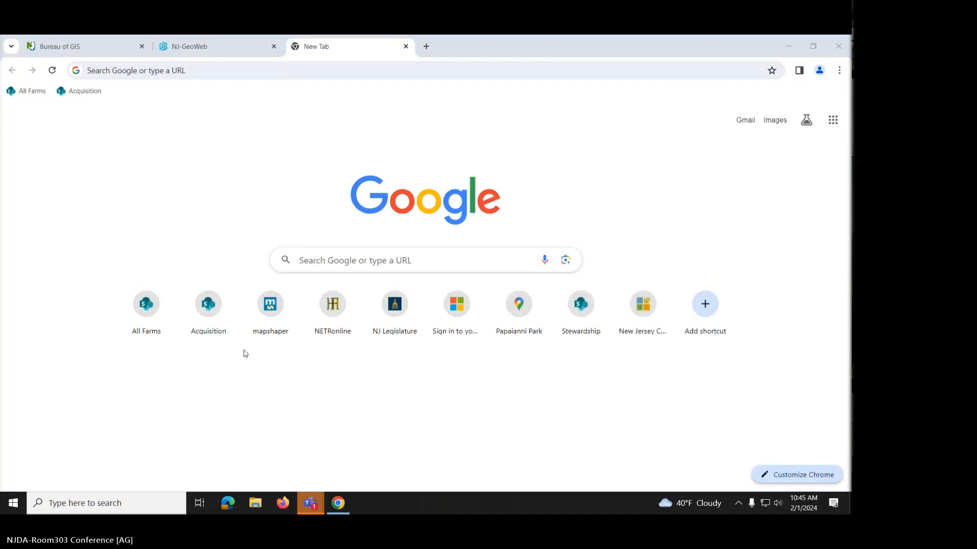
{"action": "left_click", "coordinate": [171, 71]}
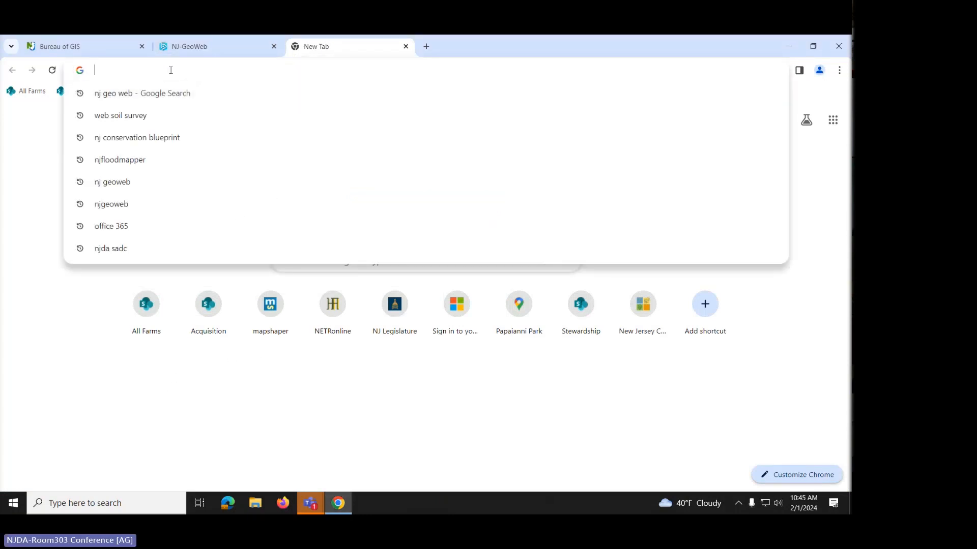
{"action": "type", "text": "web soil sur"}
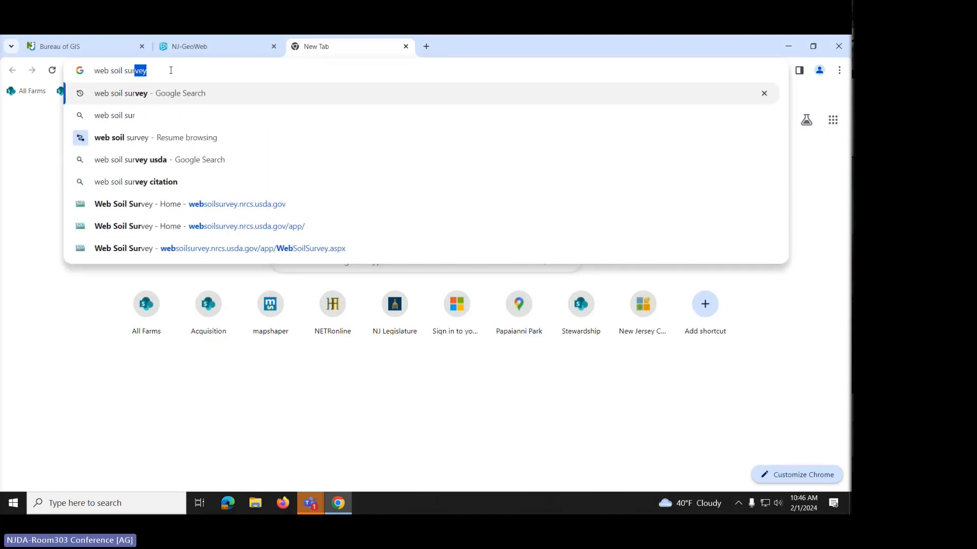
{"action": "key", "text": "Return"}
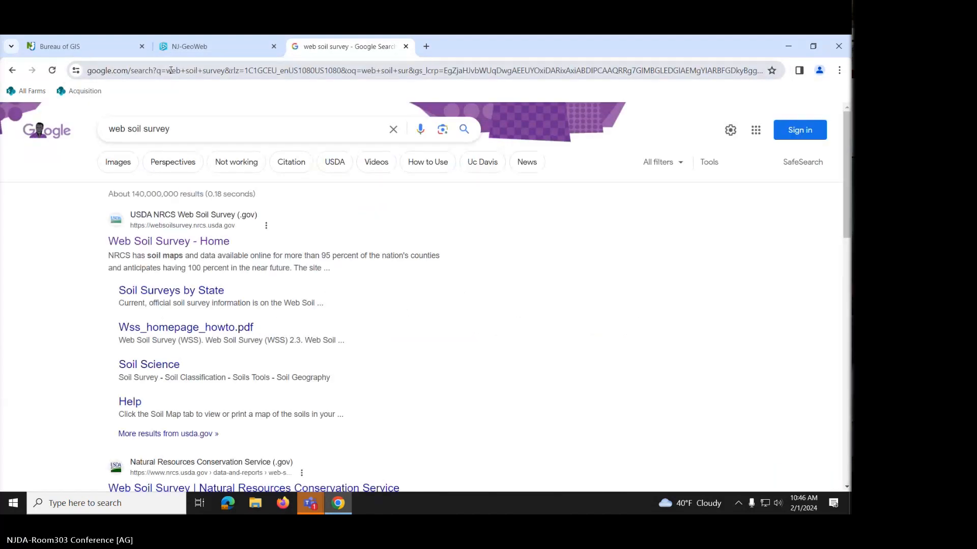
{"action": "left_click", "coordinate": [163, 246]}
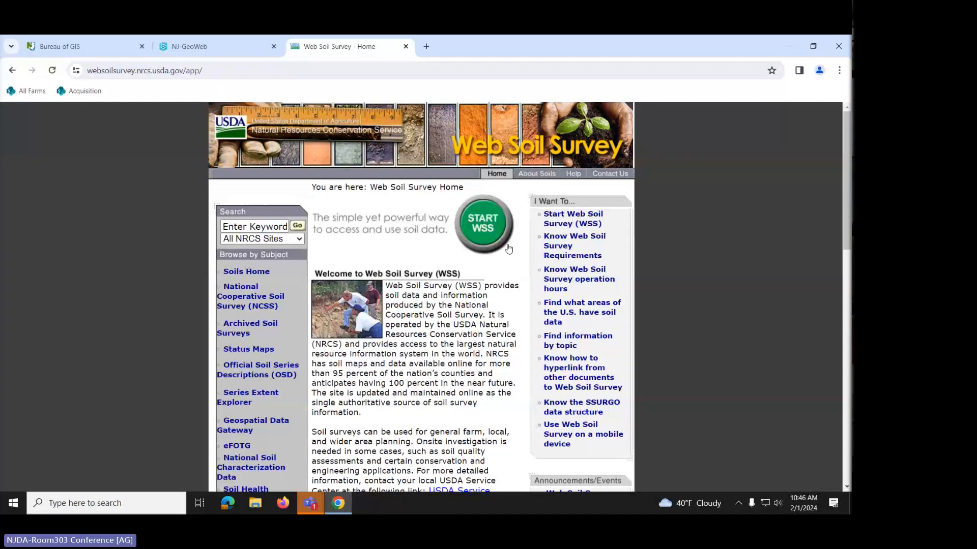
- Launch Web Soil Survey and zoom out and pan the AOI map to frame the contiguous U.S
{"action": "left_click", "coordinate": [495, 230]}
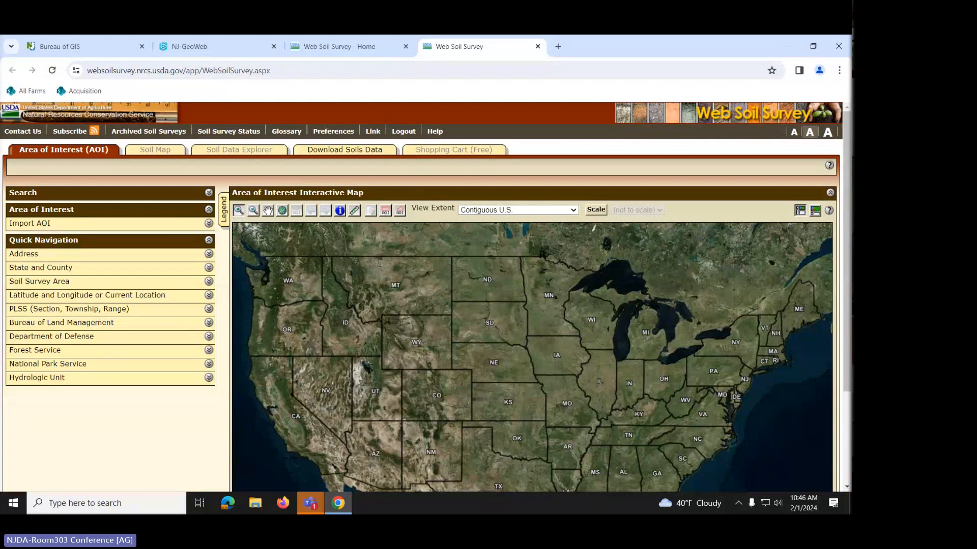
{"action": "left_click", "coordinate": [478, 316]}
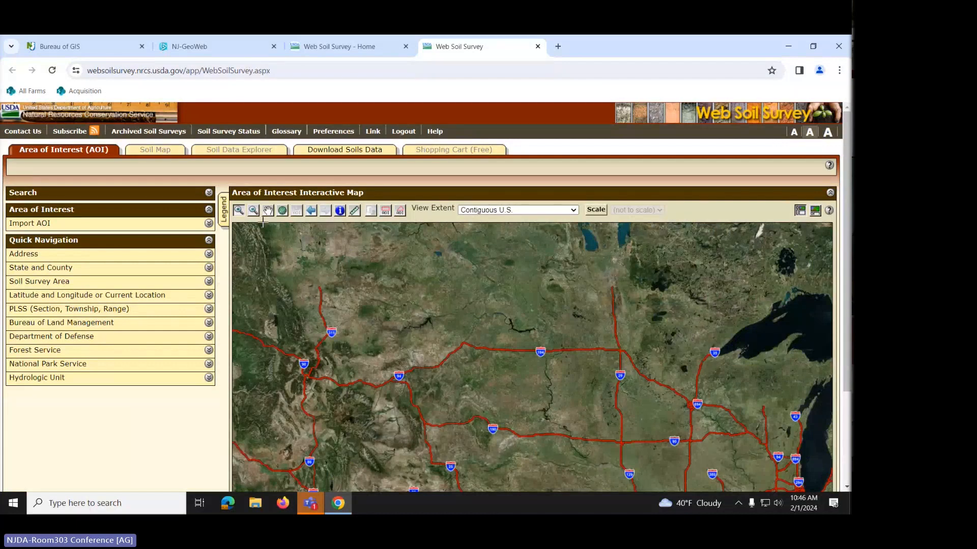
{"action": "left_click", "coordinate": [252, 212]}
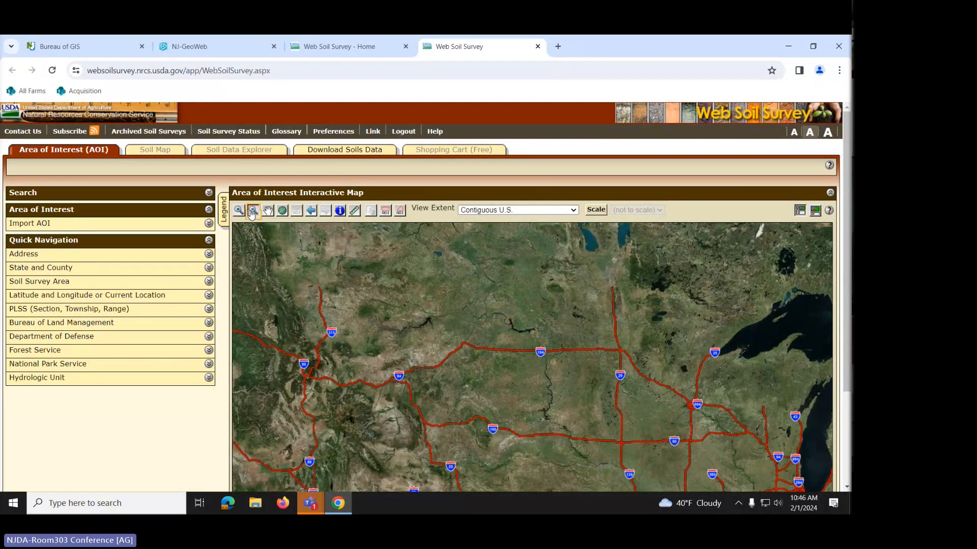
{"action": "left_click", "coordinate": [567, 323]}
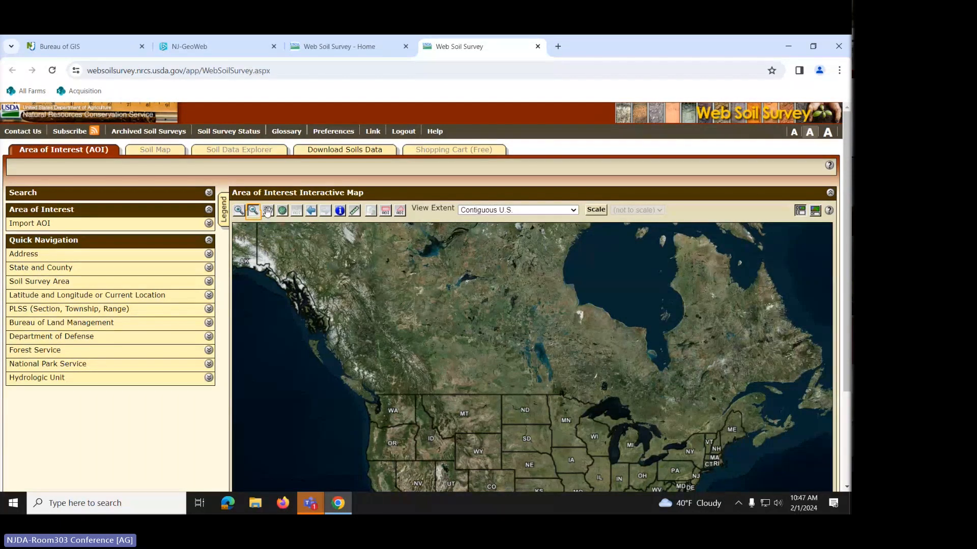
{"action": "left_click", "coordinate": [267, 212]}
{"action": "left_click_drag", "start_coordinate": [580, 342], "coordinate": [550, 223]}
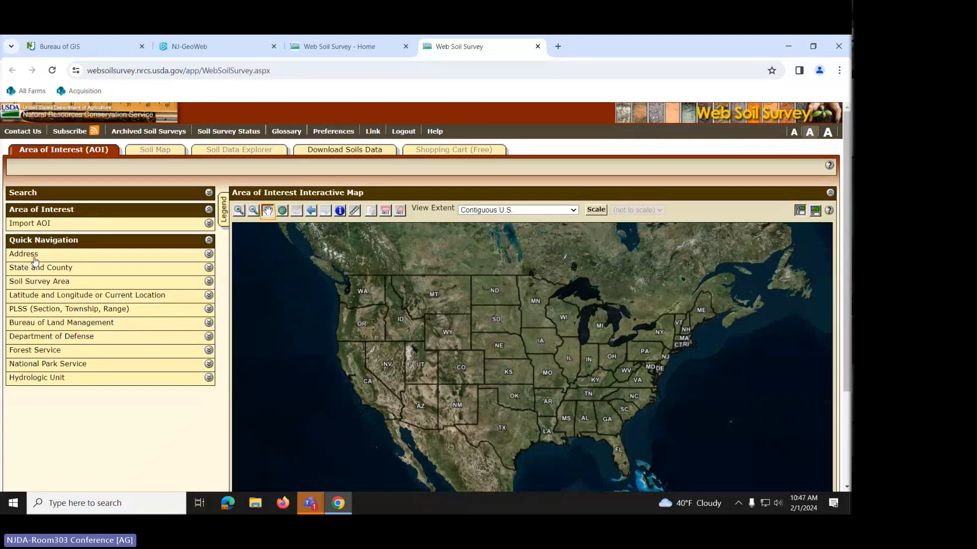
- Search Quick Navigation by address, entering the farm's Hainesport, NJ street address
{"action": "left_click", "coordinate": [14, 259]}
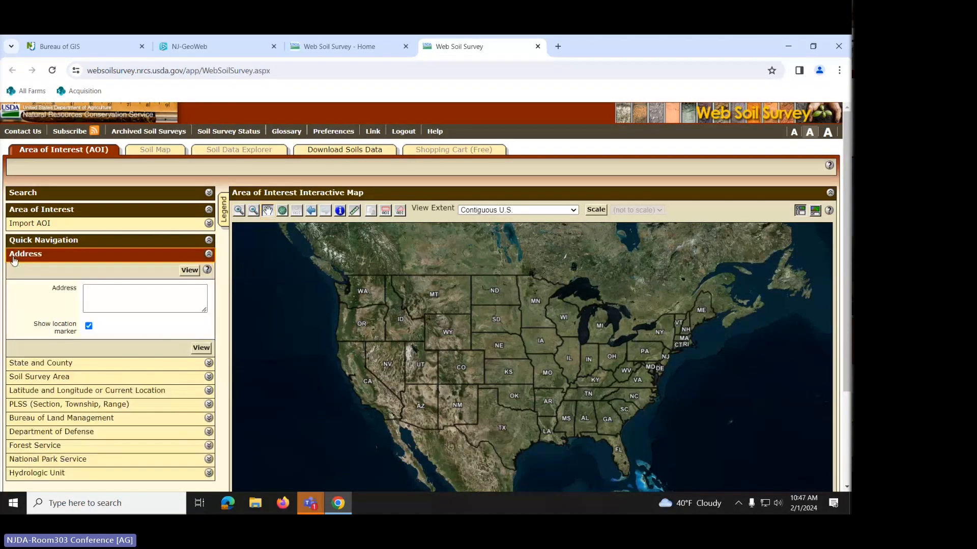
{"action": "left_click", "coordinate": [89, 289]}
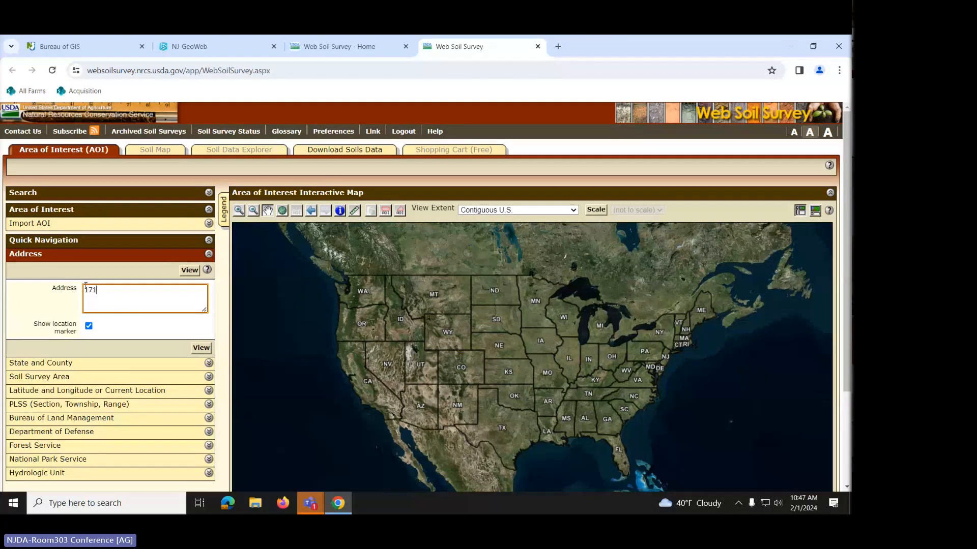
{"action": "key", "text": "Return"}
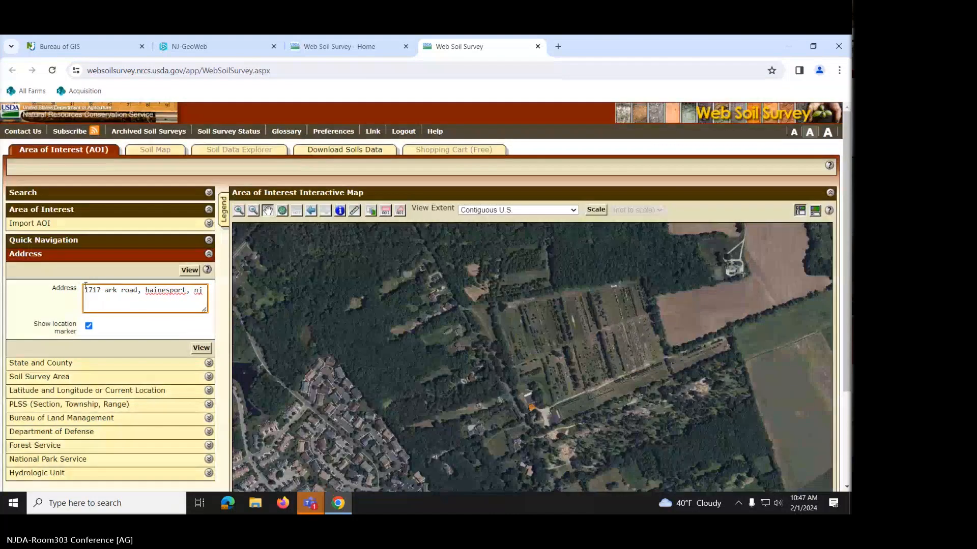
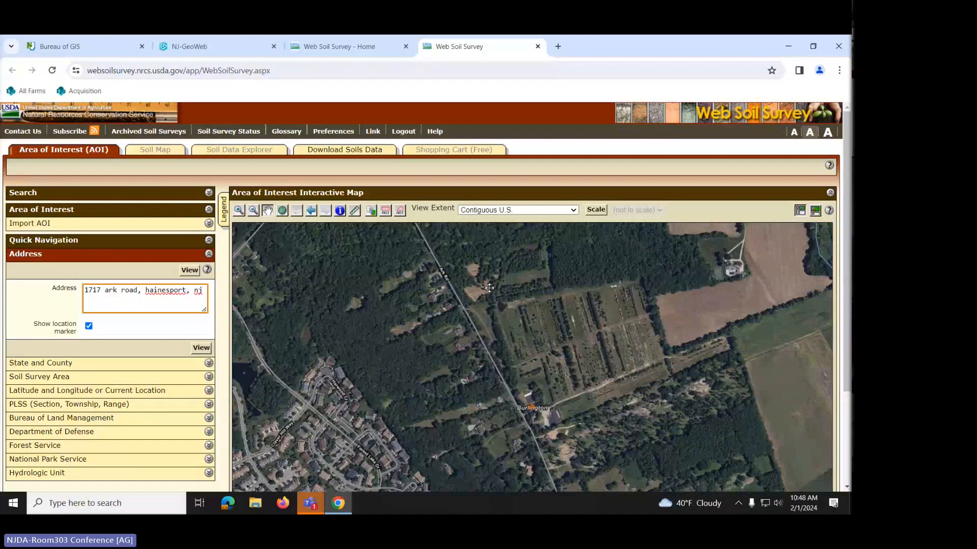
- Trace a six-corner area of interest around the roadside orchard farm, totalling 51.6 acres
{"action": "left_click", "coordinate": [399, 212]}
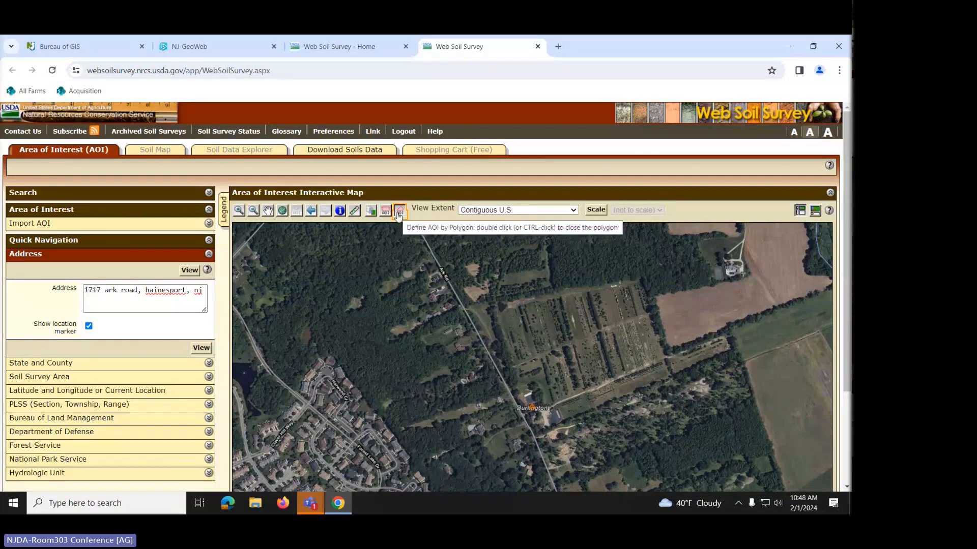
{"action": "left_click", "coordinate": [458, 298]}
{"action": "left_click", "coordinate": [647, 265]}
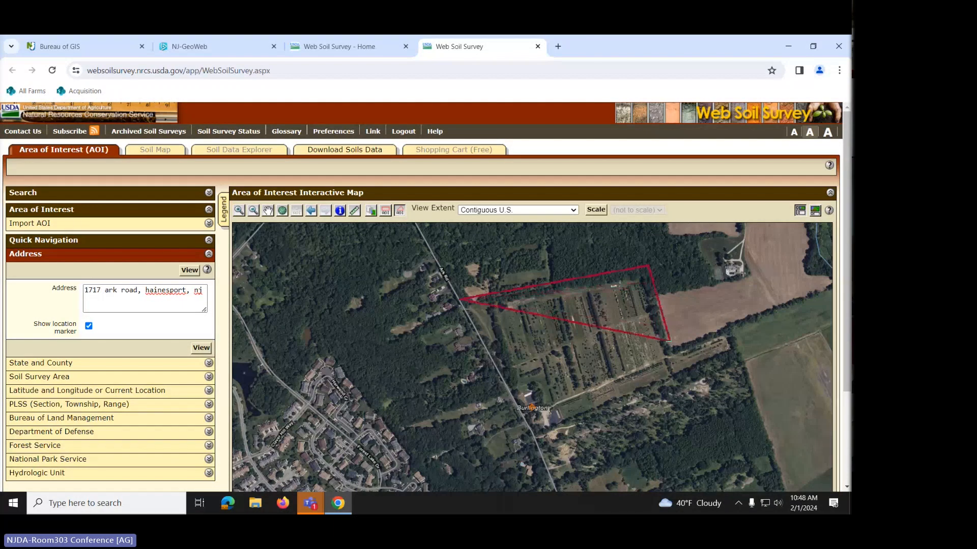
{"action": "left_click", "coordinate": [673, 342]}
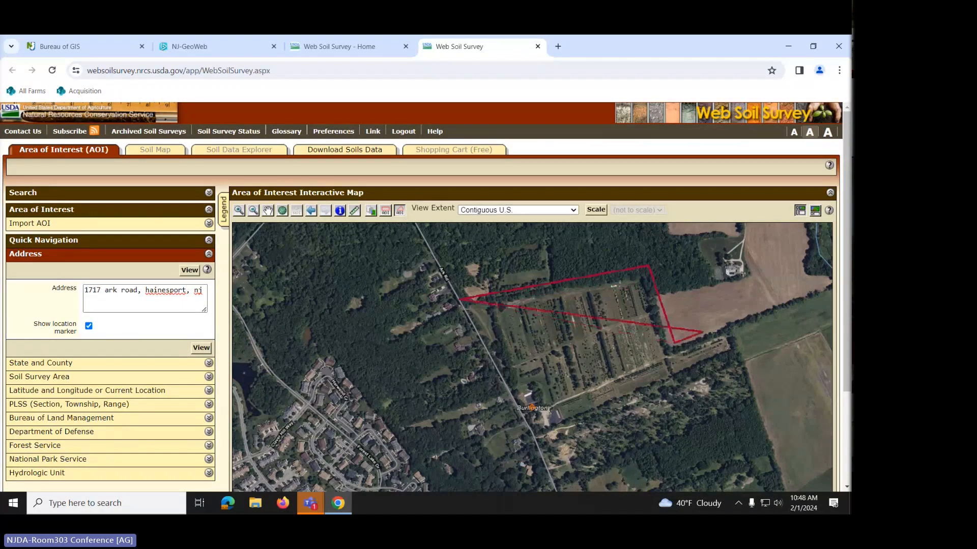
{"action": "left_click", "coordinate": [731, 325]}
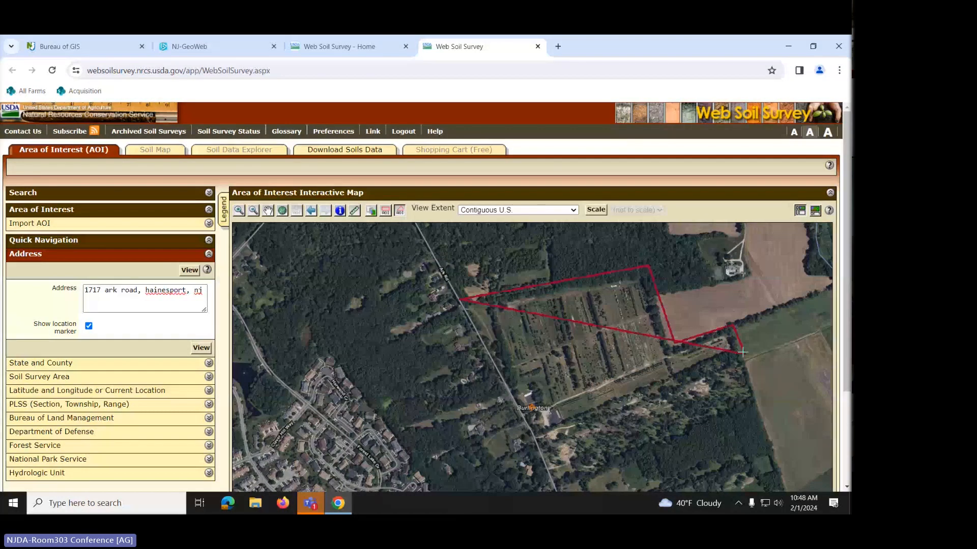
{"action": "left_click", "coordinate": [742, 352]}
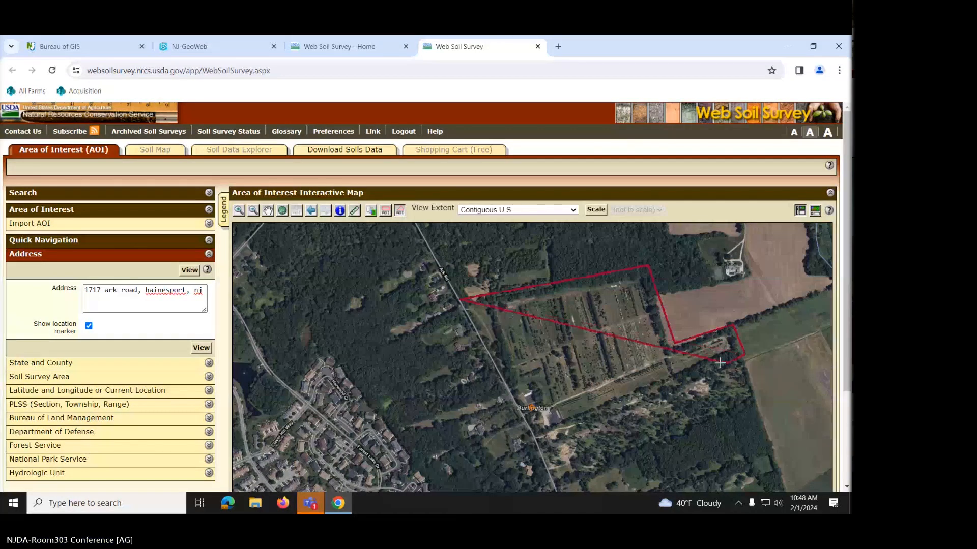
{"action": "double_click", "coordinate": [534, 442]}
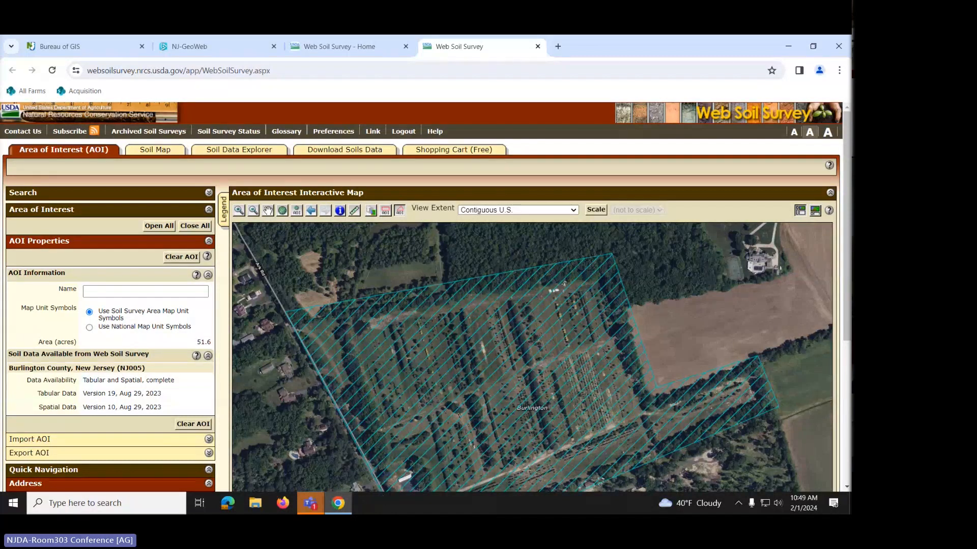
- Pan to centre the farm's area of interest, then zoom out to show surrounding roads
{"action": "left_click", "coordinate": [268, 212]}
{"action": "left_click_drag", "start_coordinate": [550, 384], "coordinate": [563, 336]}
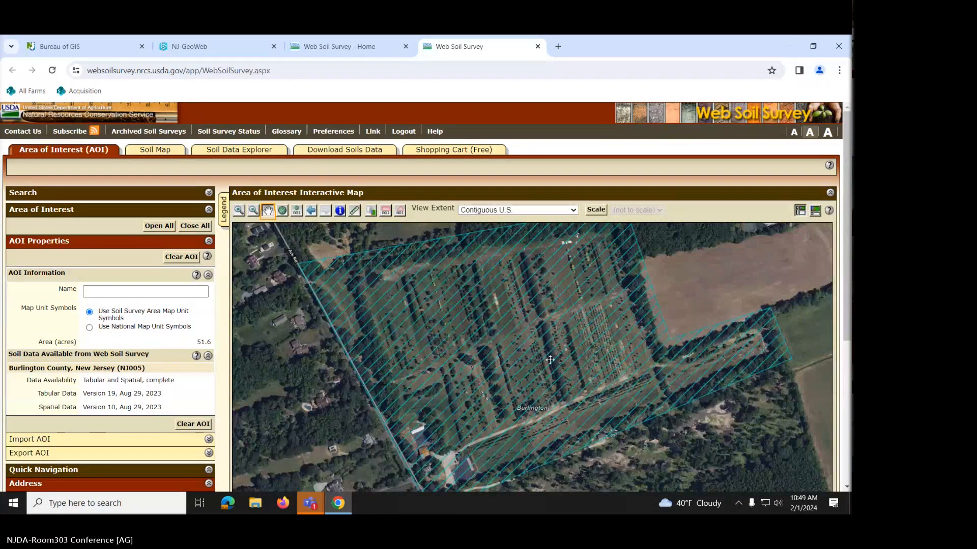
{"action": "left_click", "coordinate": [253, 210]}
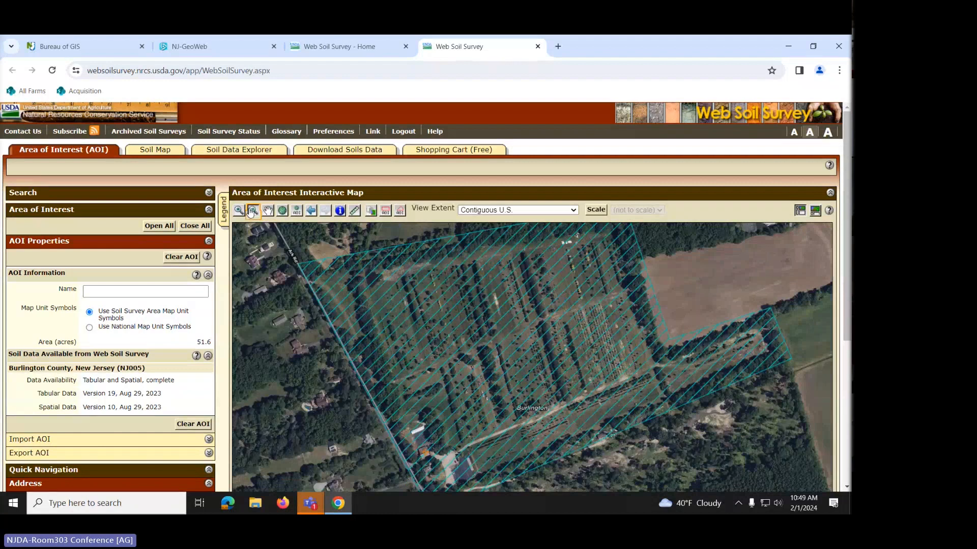
{"action": "left_click", "coordinate": [504, 355]}
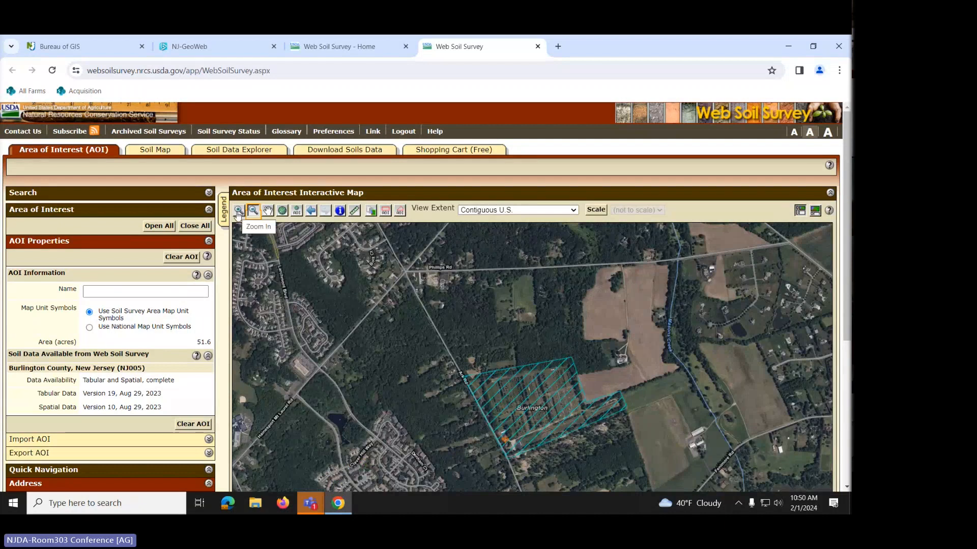
- Zoom back in and recentre on the area of interest, then bring up Soil Data Explorer ratings
{"action": "left_click", "coordinate": [238, 213]}
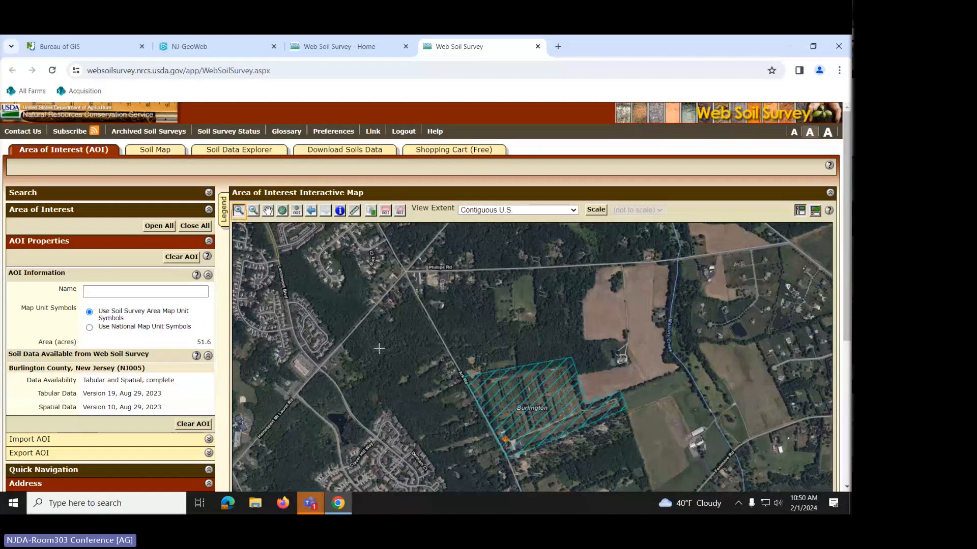
{"action": "left_click", "coordinate": [534, 407]}
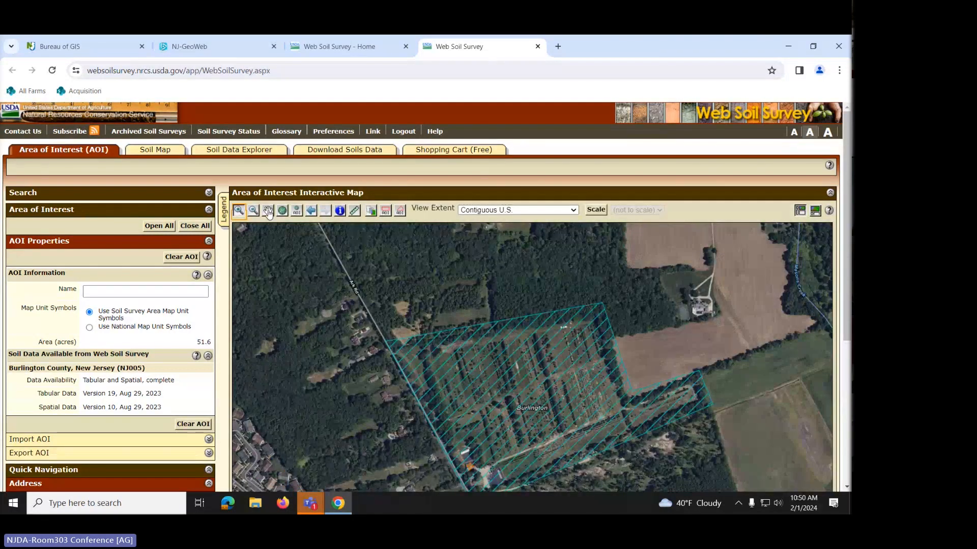
{"action": "left_click", "coordinate": [268, 212]}
{"action": "left_click_drag", "start_coordinate": [552, 402], "coordinate": [546, 357]}
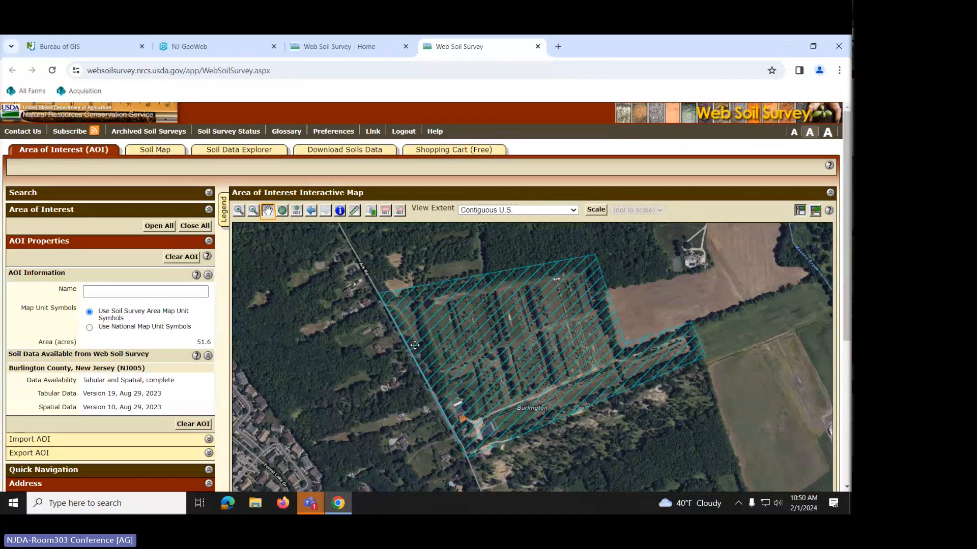
{"action": "left_click", "coordinate": [243, 153]}
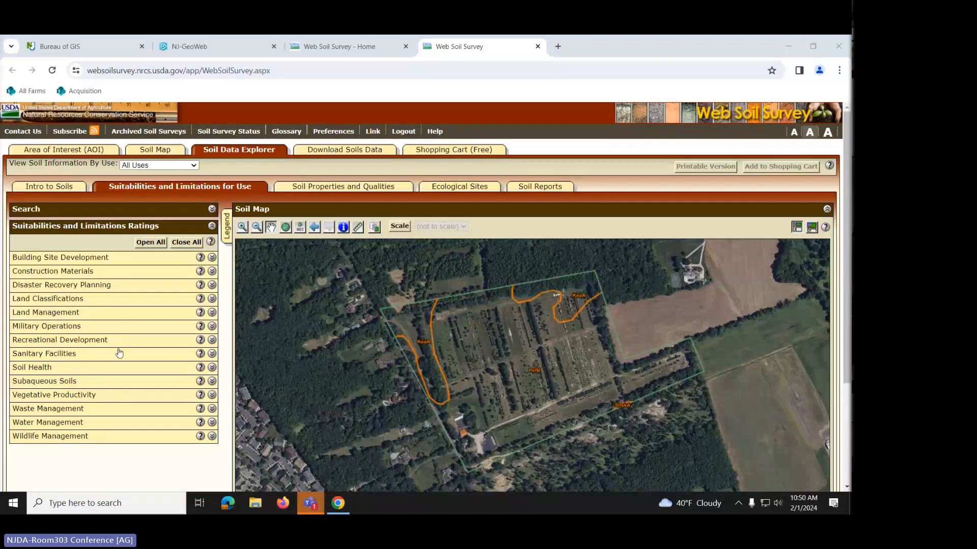
- Map the Sanitary Facilities > Sewage Disposal (NJ) rating over the farm's soils
{"action": "left_click", "coordinate": [213, 354]}
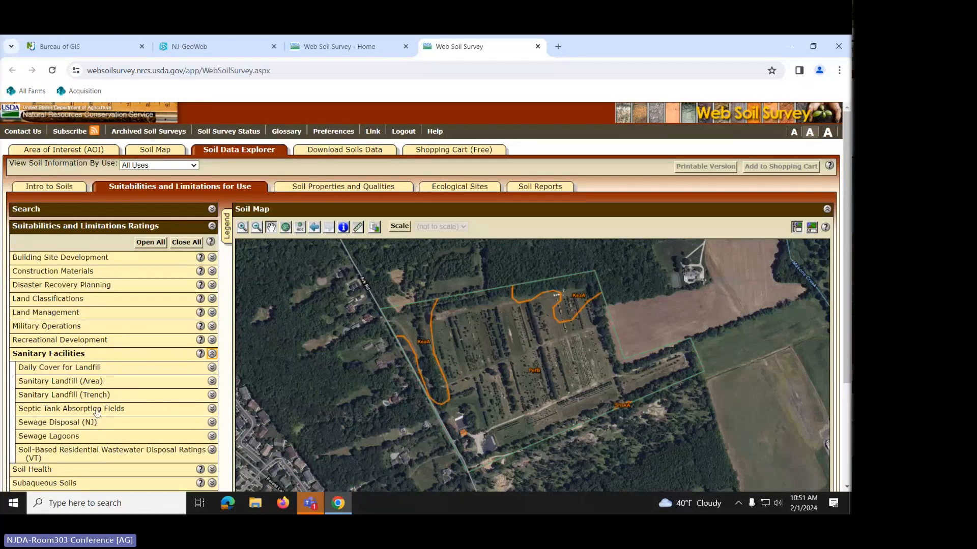
{"action": "left_click", "coordinate": [54, 423]}
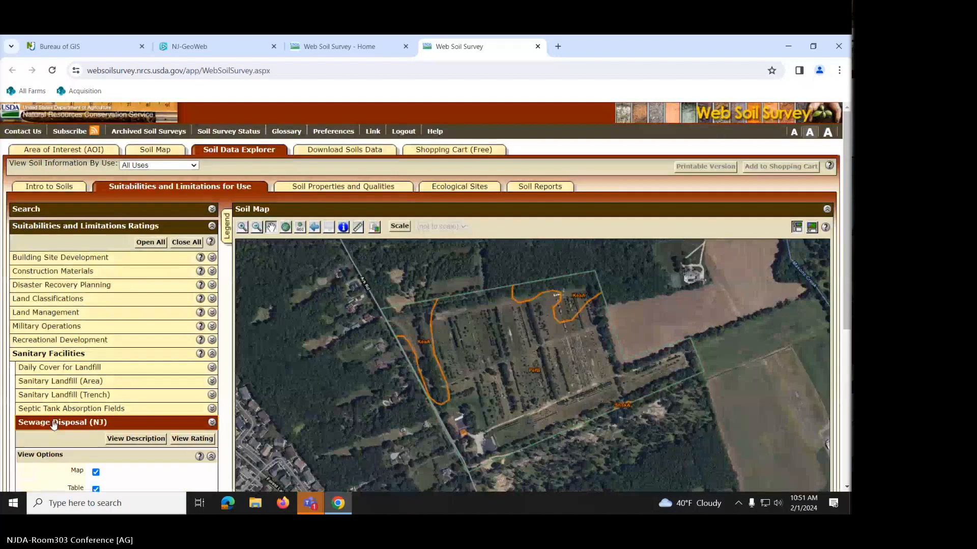
{"action": "left_click", "coordinate": [193, 439]}
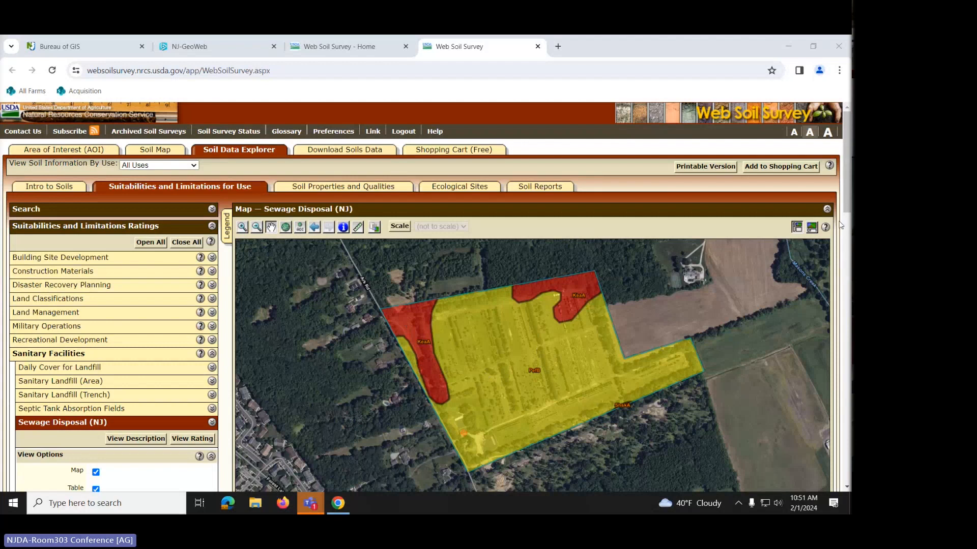
- Scroll down to the Sewage Disposal (NJ) Summary by Map Unit table showing PefB, KeaA and ShskA
{"action": "left_click_drag", "start_coordinate": [848, 192], "coordinate": [849, 334]}
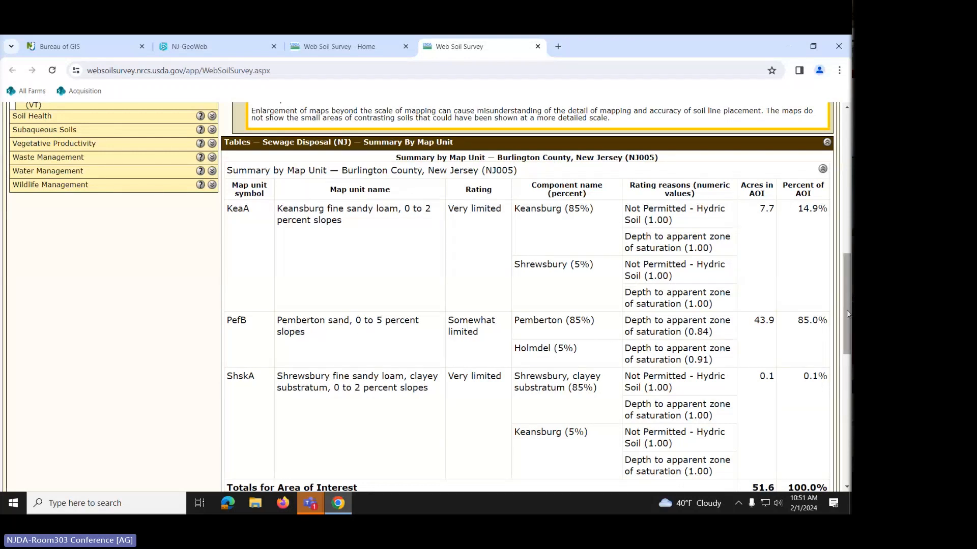
- Check the Summary by Rating Value totals, then scroll back up to the sewage rating map
{"action": "scroll", "coordinate": [846, 310], "scroll_direction": "down", "scroll_amount": 5}
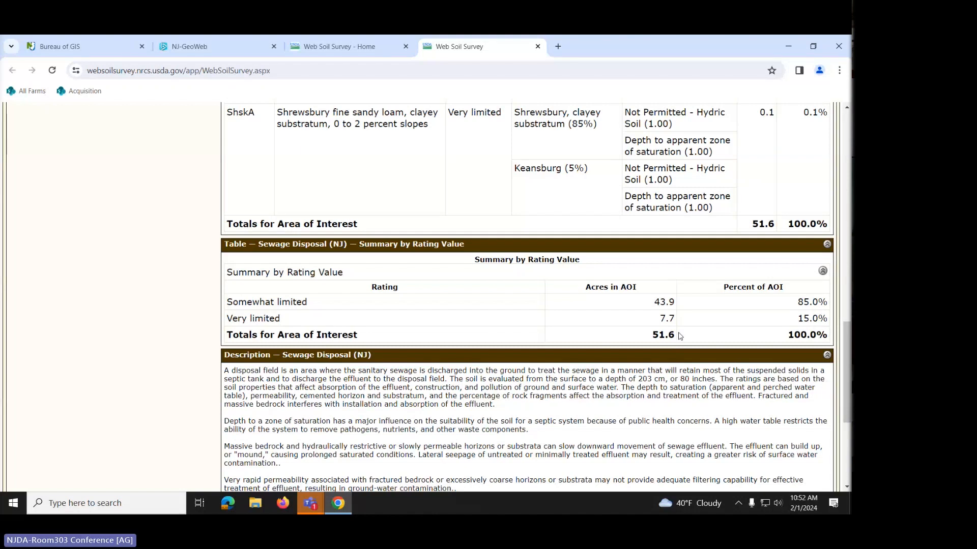
{"action": "left_click_drag", "start_coordinate": [849, 358], "coordinate": [850, 149]}
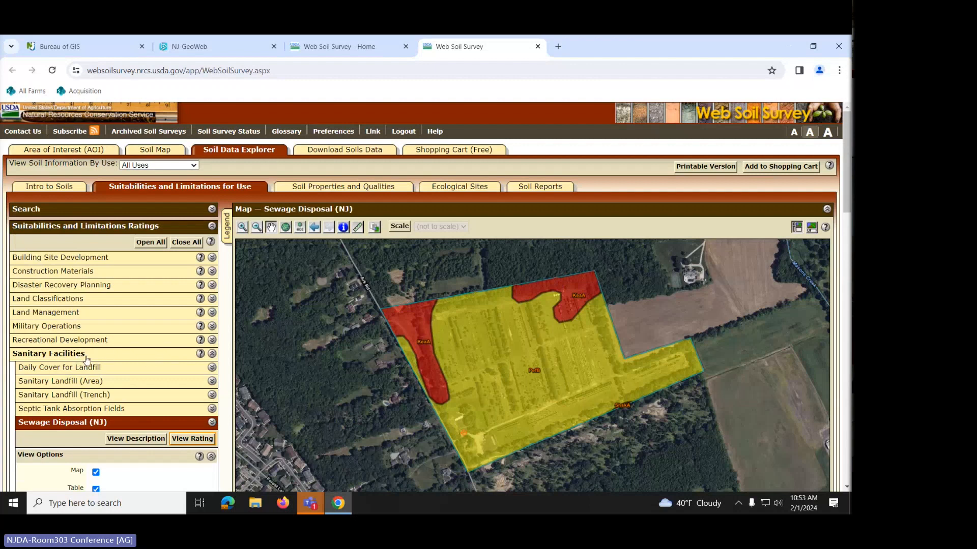
- Map the Land Classifications > Farmland Classification rating over the area of interest
{"action": "left_click", "coordinate": [212, 354]}
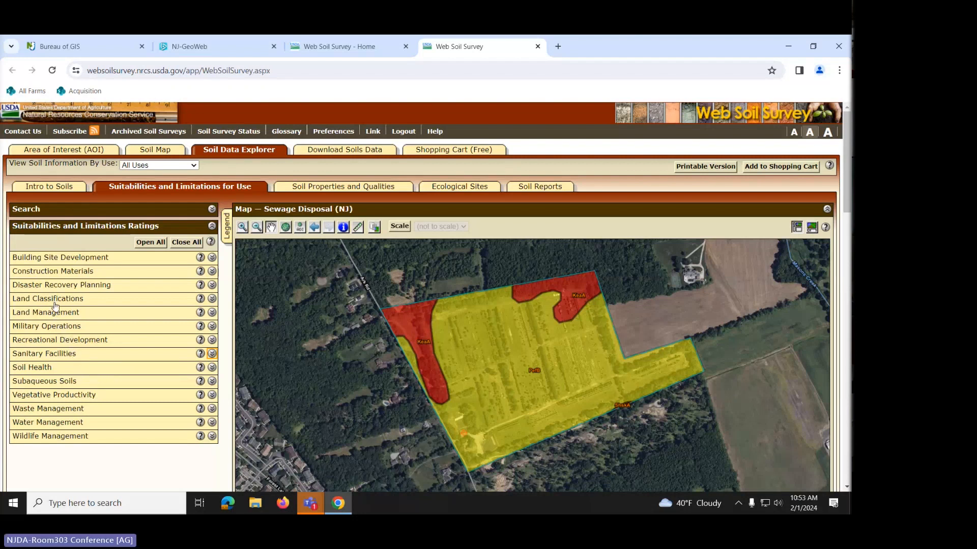
{"action": "left_click", "coordinate": [212, 299]}
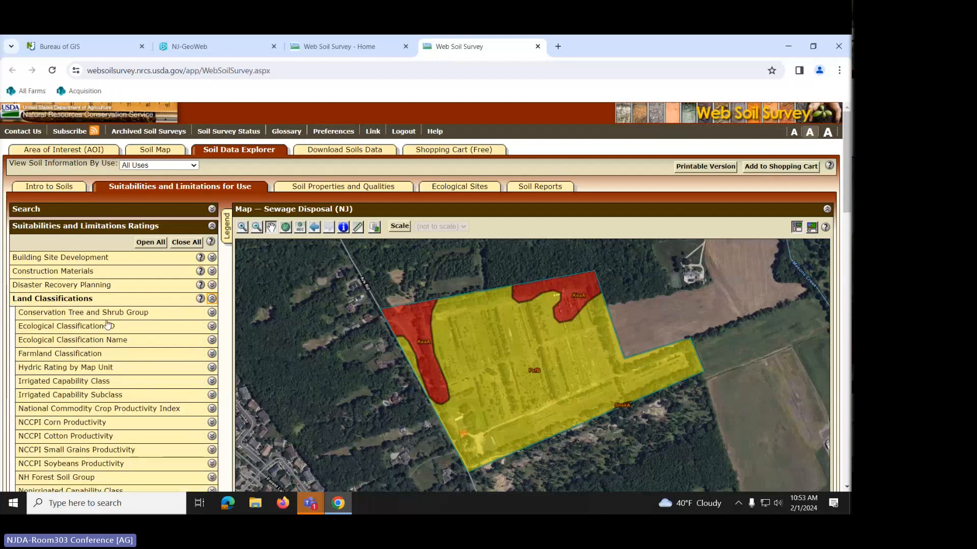
{"action": "left_click", "coordinate": [54, 354]}
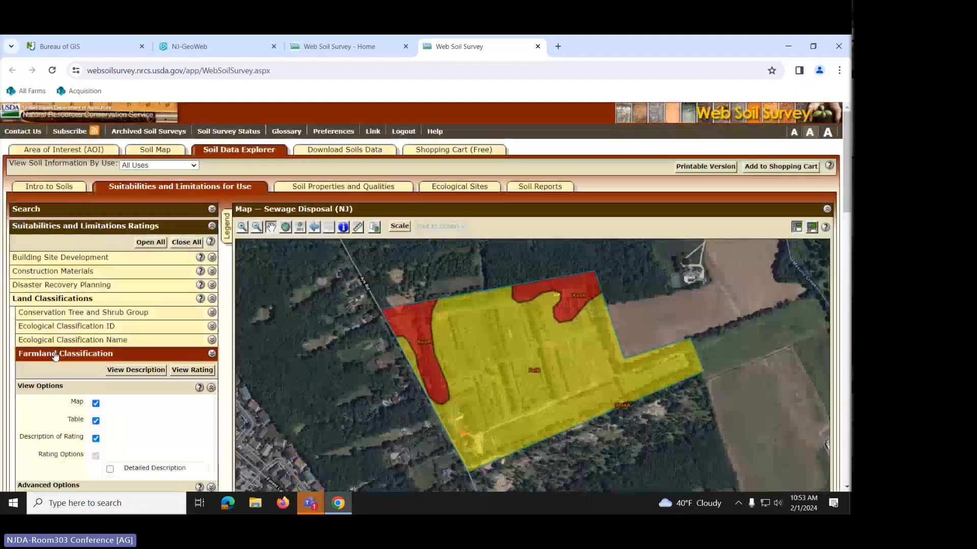
{"action": "left_click", "coordinate": [206, 375]}
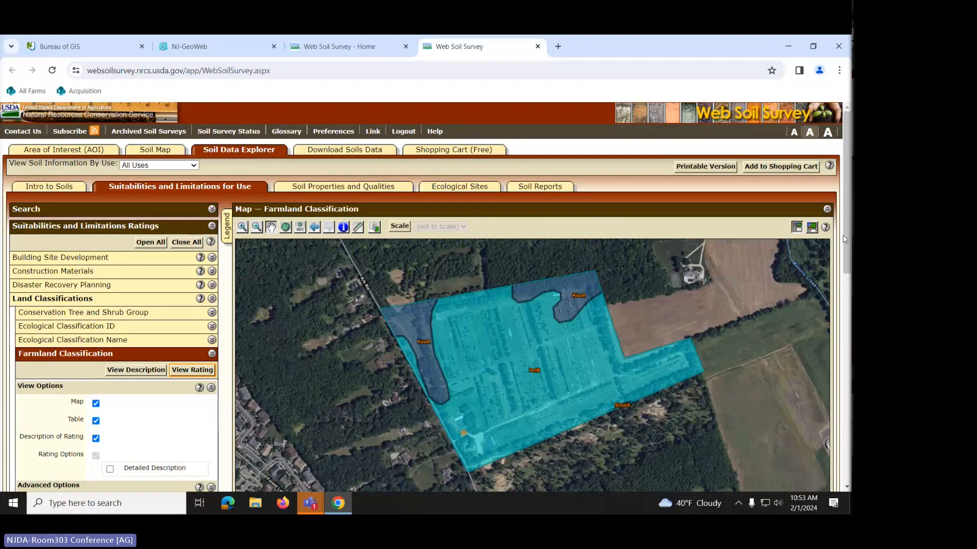
- Review the Farmland Classification summary table, then scroll back up to the rating map
{"action": "left_click_drag", "start_coordinate": [848, 233], "coordinate": [848, 398]}
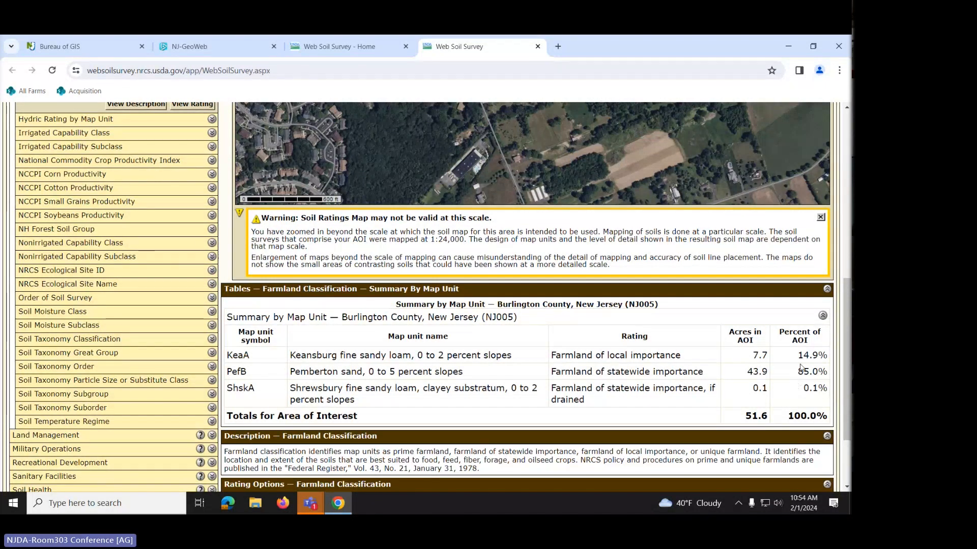
{"action": "left_click_drag", "start_coordinate": [845, 306], "coordinate": [847, 147]}
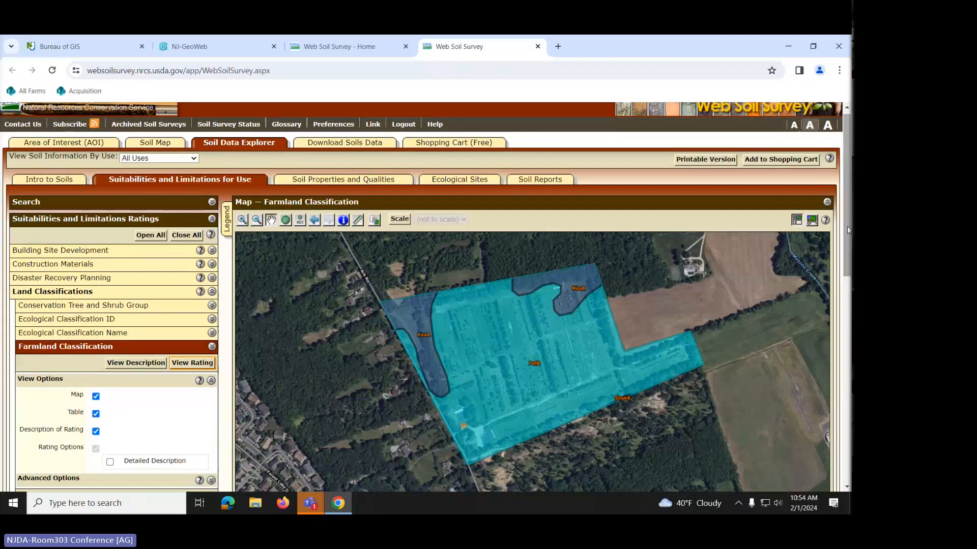
{"action": "scroll", "coordinate": [847, 226], "scroll_direction": "down", "scroll_amount": 6}
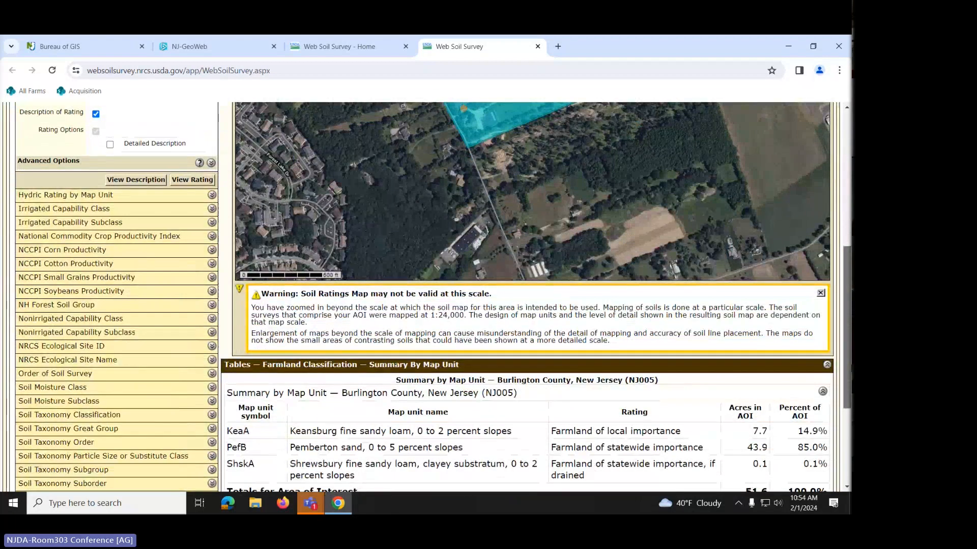
{"action": "scroll", "coordinate": [730, 364], "scroll_direction": "down", "scroll_amount": 2}
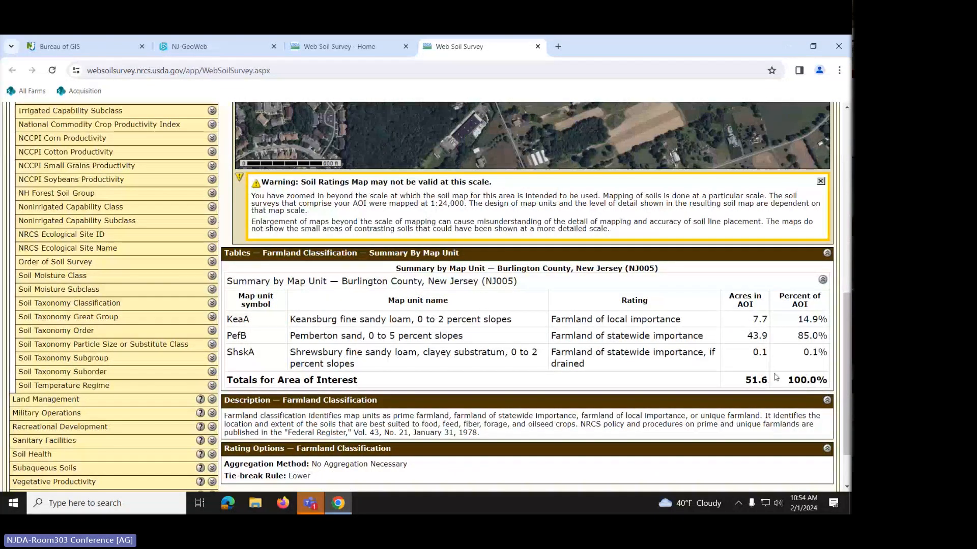
{"action": "scroll", "coordinate": [843, 367], "scroll_direction": "up", "scroll_amount": 3}
{"action": "scroll", "coordinate": [843, 184], "scroll_direction": "up", "scroll_amount": 5}
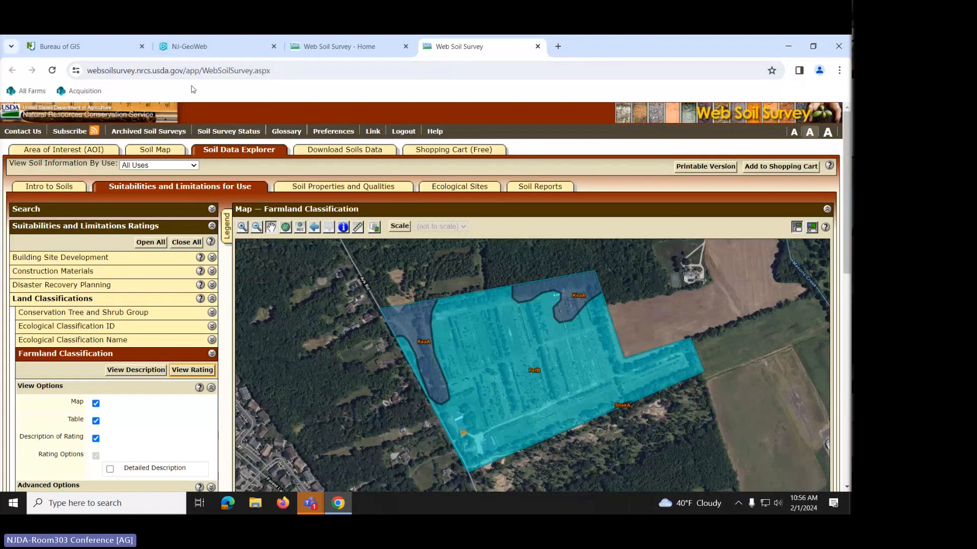
{"action": "left_click", "coordinate": [207, 51]}
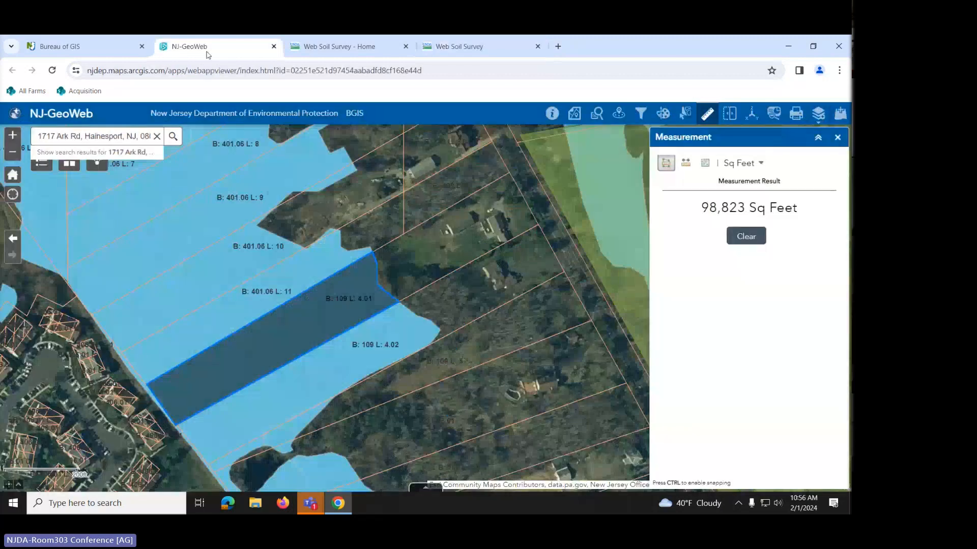
{"action": "left_click_drag", "start_coordinate": [489, 280], "coordinate": [230, 374]}
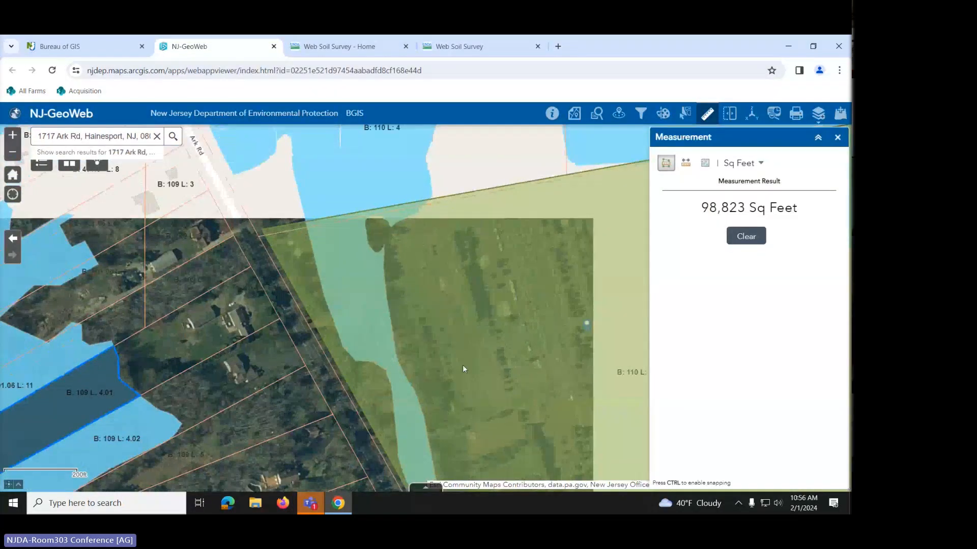
{"action": "scroll", "coordinate": [486, 317], "scroll_direction": "down", "scroll_amount": 2}
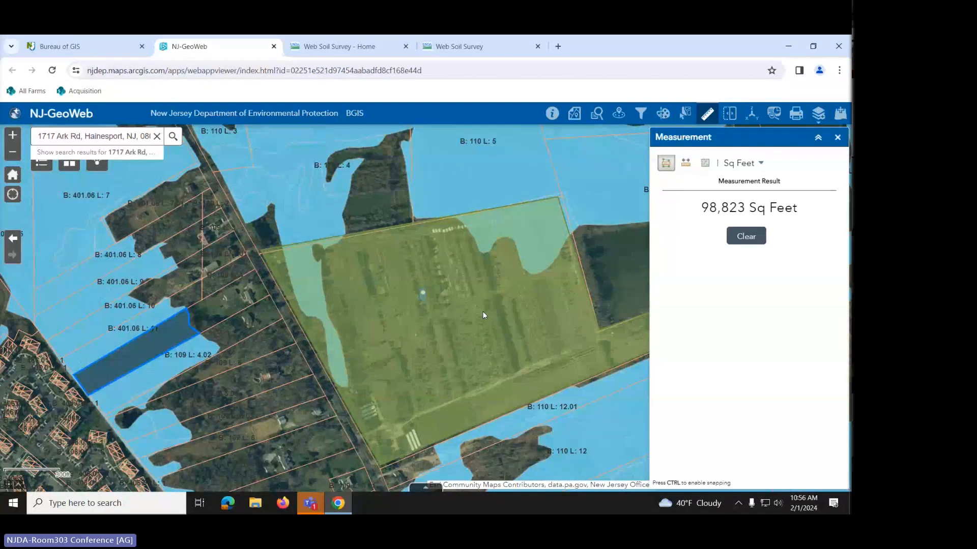
{"action": "left_click_drag", "start_coordinate": [464, 301], "coordinate": [416, 277]}
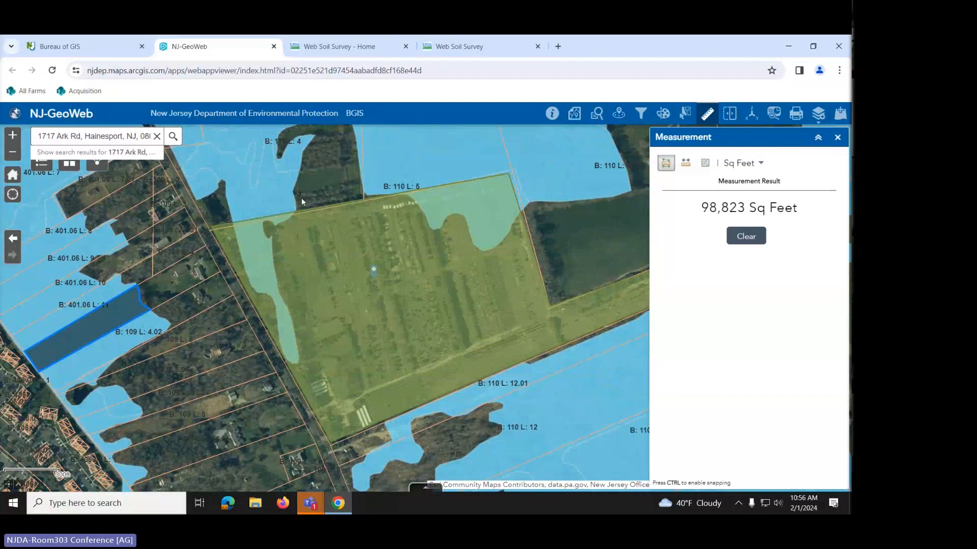
{"action": "left_click_drag", "start_coordinate": [485, 293], "coordinate": [398, 286]}
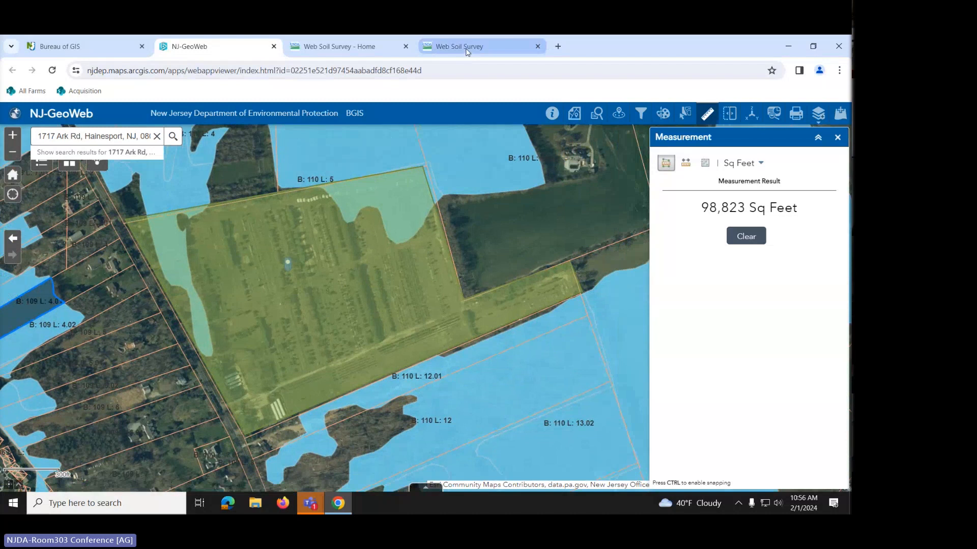
{"action": "left_click", "coordinate": [460, 47]}
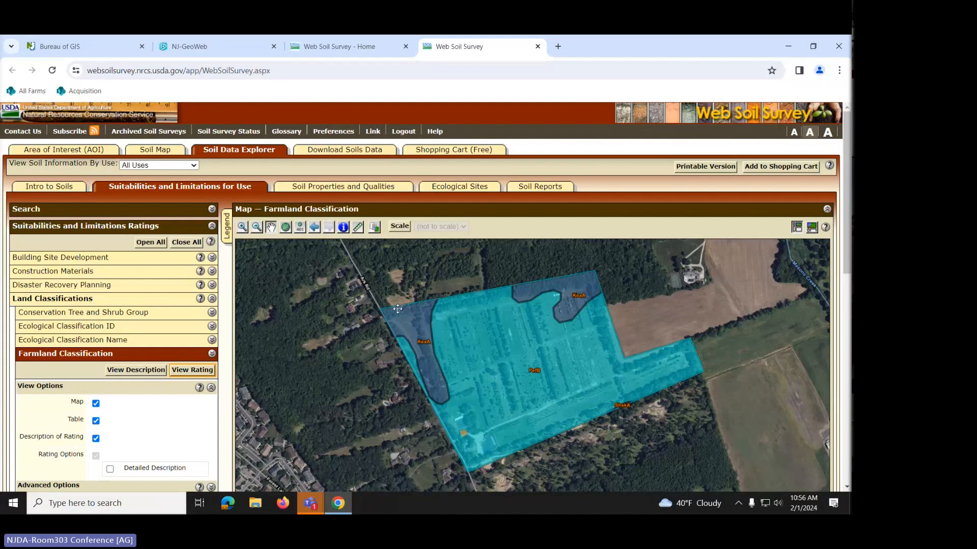
{"action": "mouse_move", "coordinate": [190, 50]}
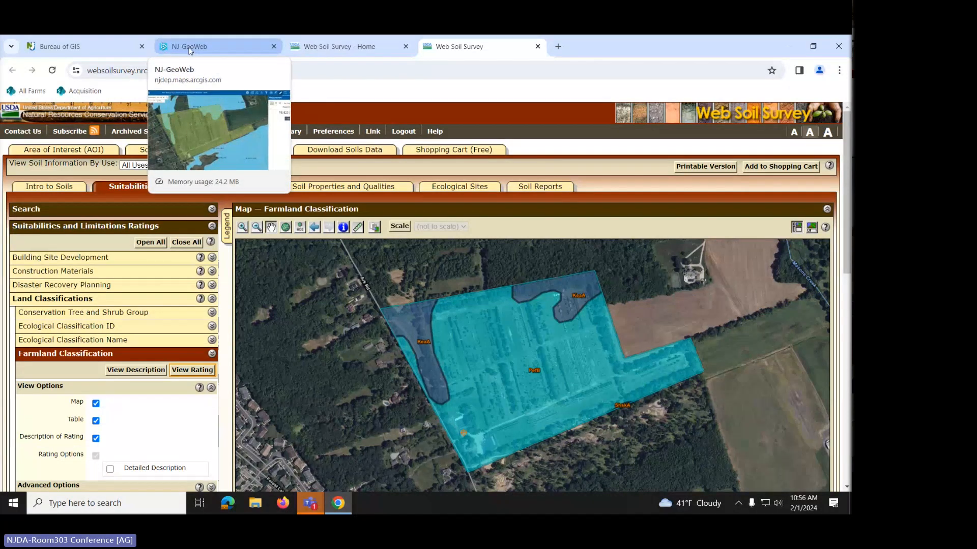
- Search 'nj geo web' in a new Chrome tab
{"action": "left_click", "coordinate": [559, 46]}
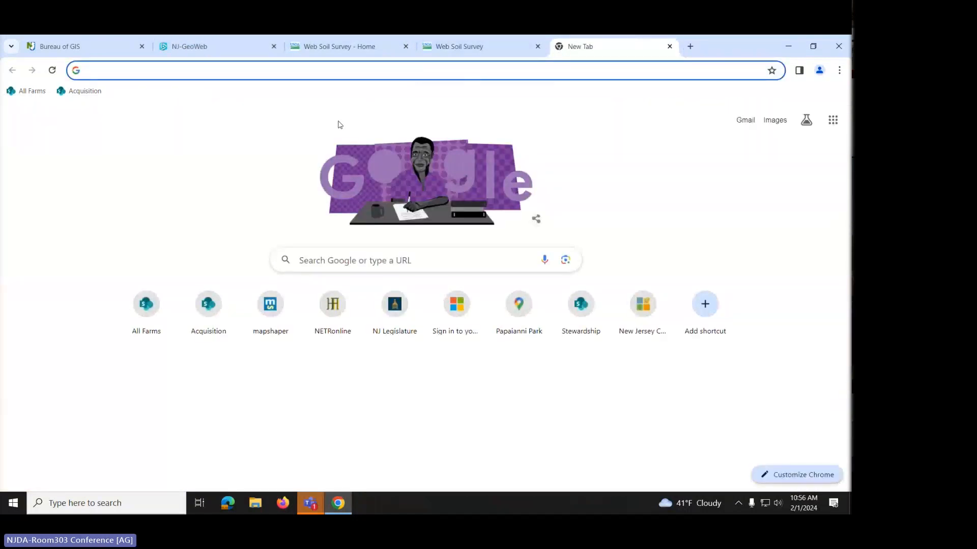
{"action": "type", "text": "mk"}
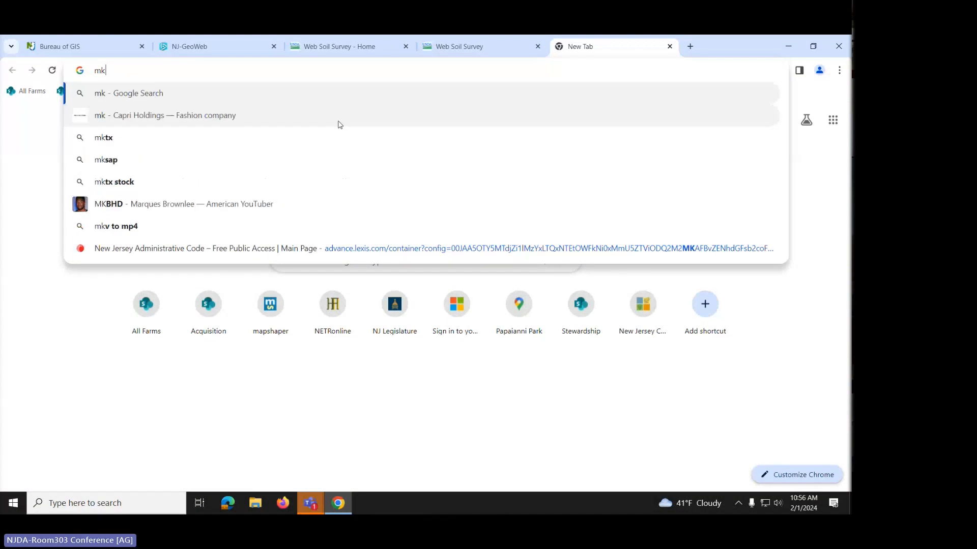
{"action": "key", "text": "Escape"}
{"action": "type", "text": "nj geo web"}
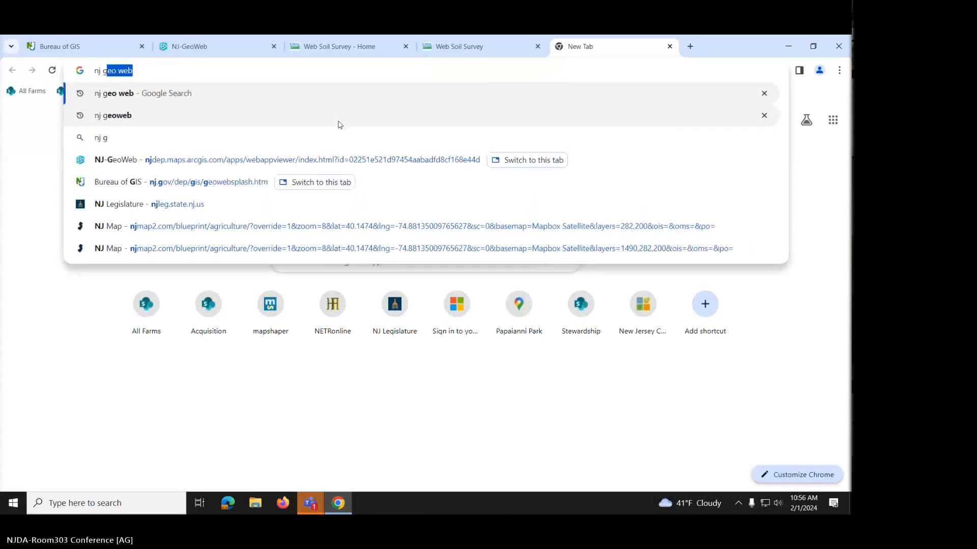
{"action": "key", "text": "Return"}
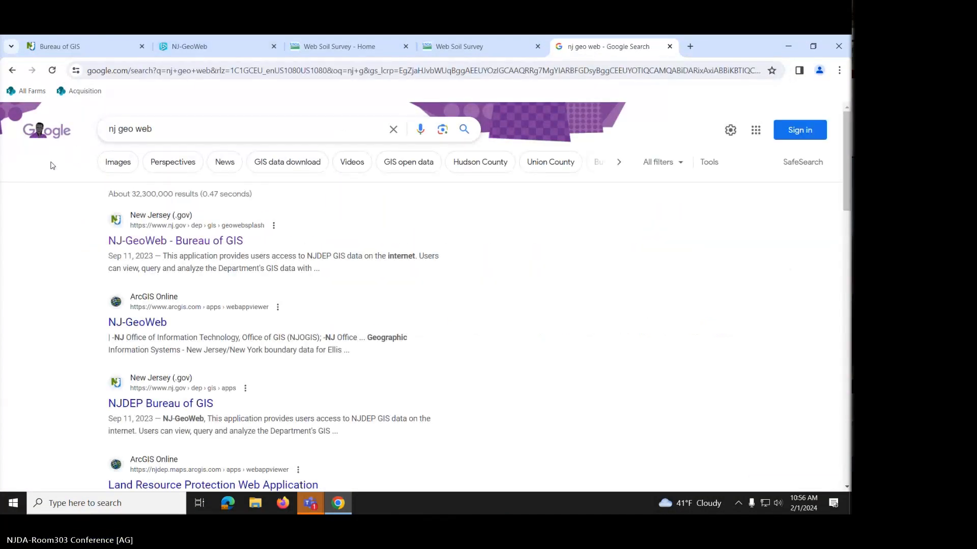
- Launch GeoWeb from the Bureau of GIS page and close the older NJ-GeoWeb tab
{"action": "left_click", "coordinate": [157, 242]}
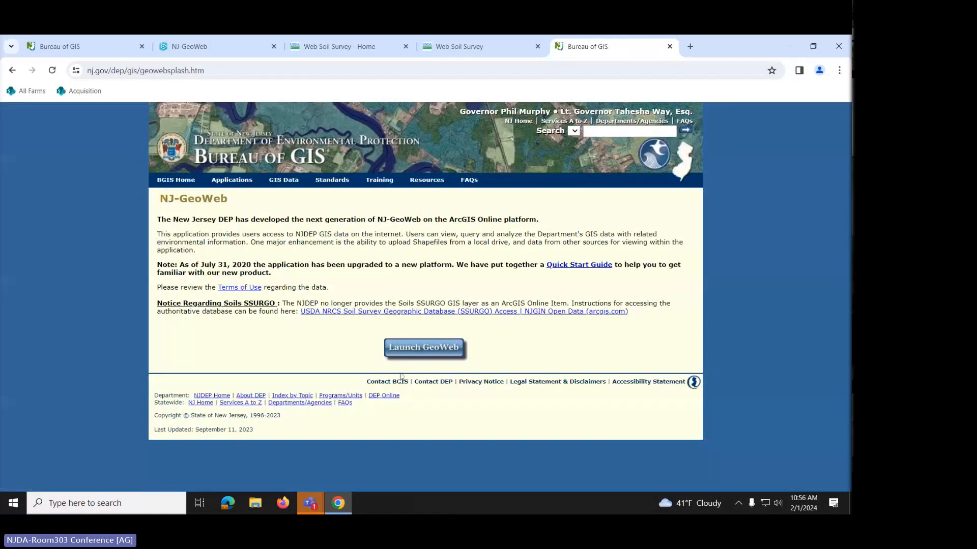
{"action": "left_click", "coordinate": [455, 355]}
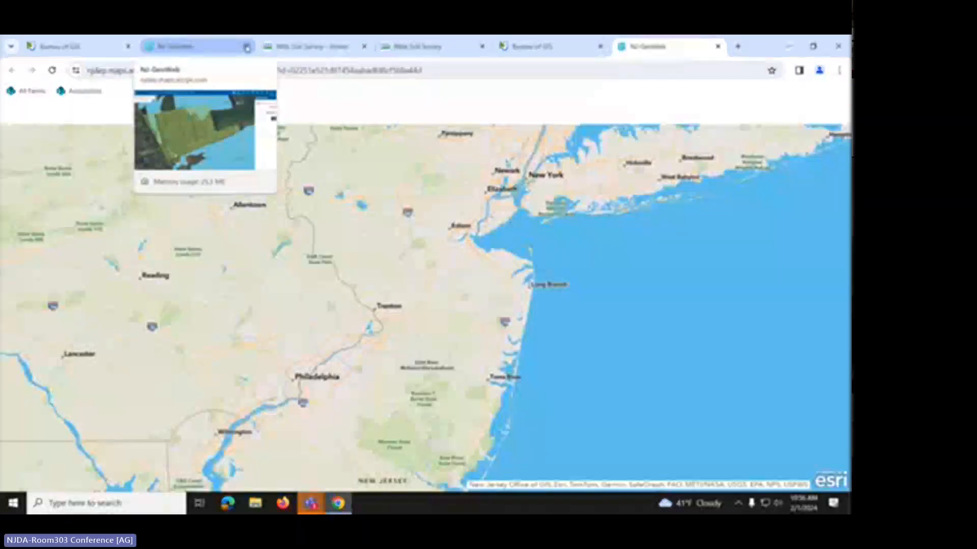
{"action": "left_click", "coordinate": [244, 47]}
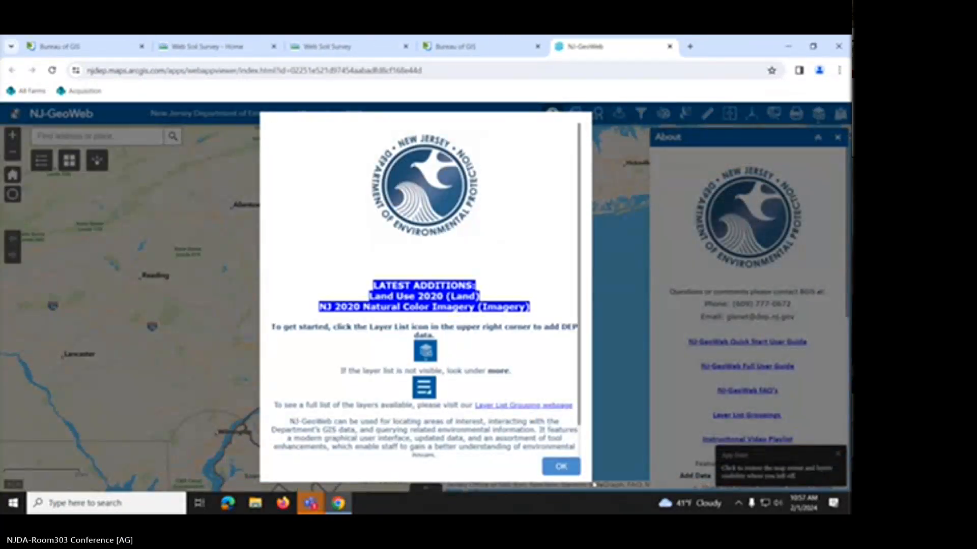
- Dismiss the welcome and About panels, then find the farm's Hainesport street address
{"action": "left_click", "coordinate": [564, 469]}
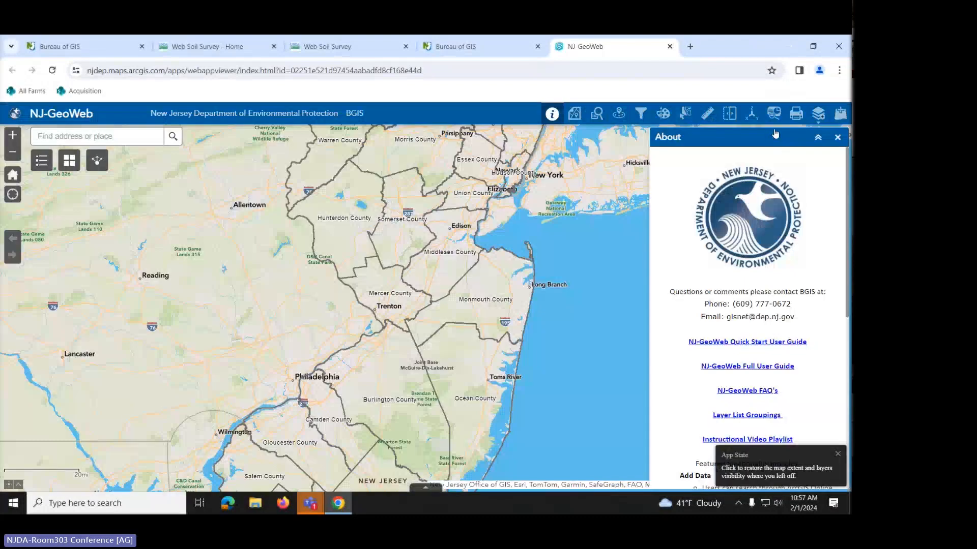
{"action": "left_click", "coordinate": [837, 137]}
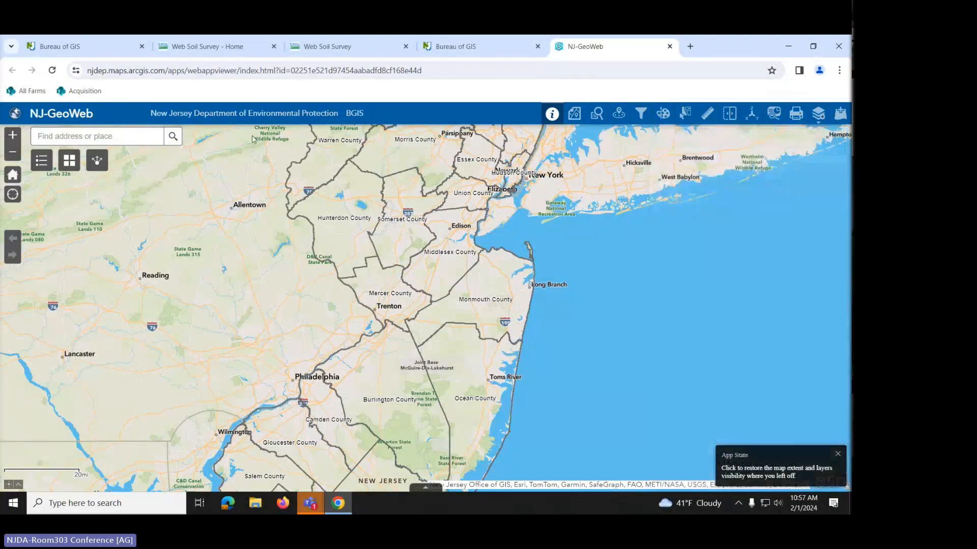
{"action": "left_click", "coordinate": [140, 136]}
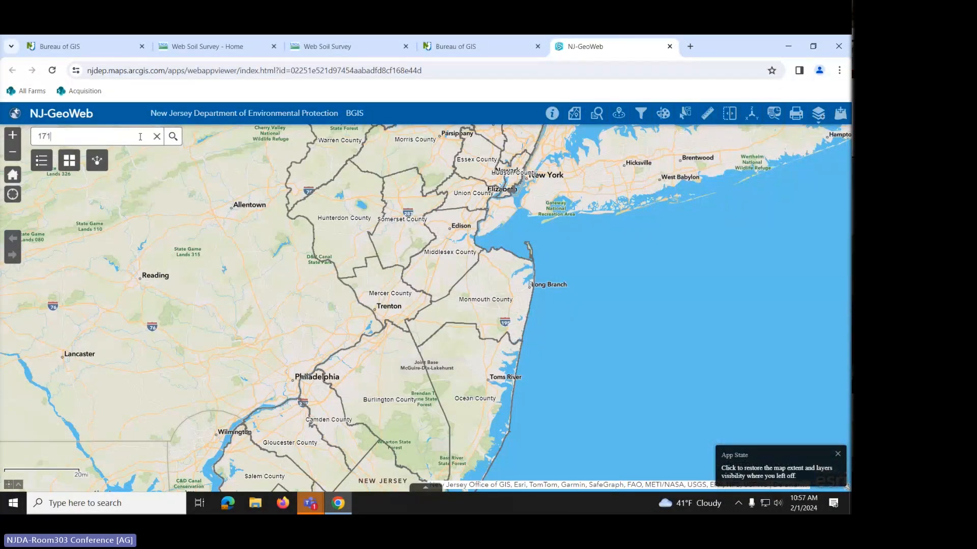
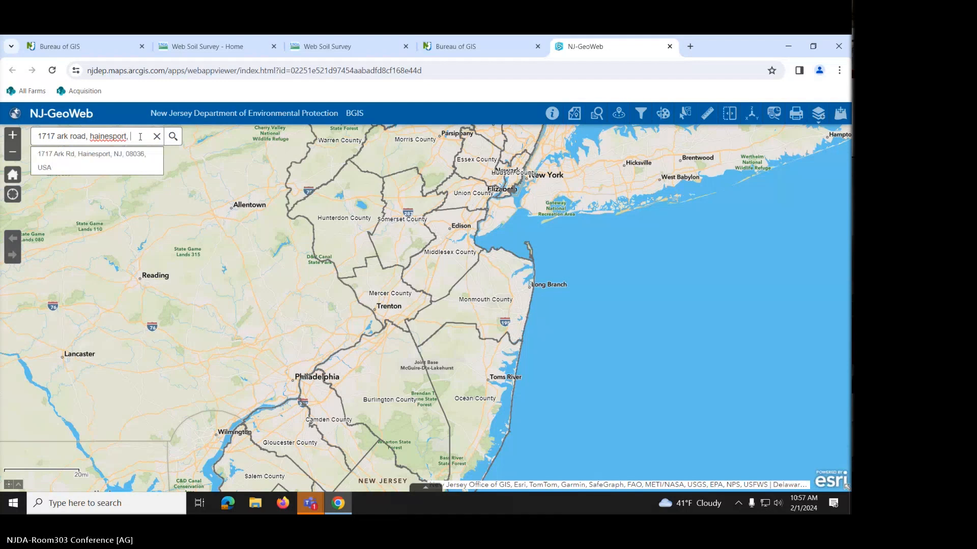
{"action": "left_click", "coordinate": [111, 166]}
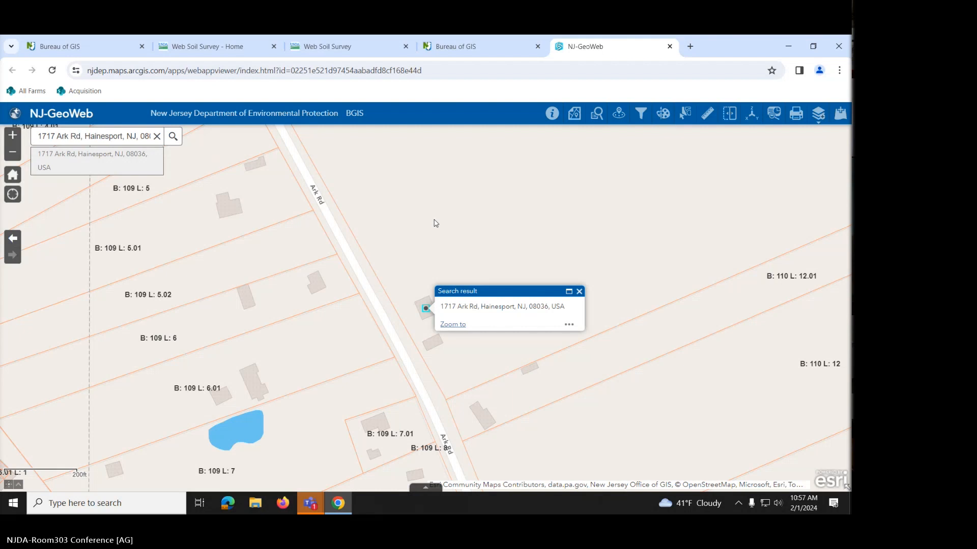
- Zoom out and pan to show the surrounding Block 109 and Block 110 lots
{"action": "scroll", "coordinate": [436, 224], "scroll_direction": "down", "scroll_amount": 1}
{"action": "left_click_drag", "start_coordinate": [435, 209], "coordinate": [404, 280]}
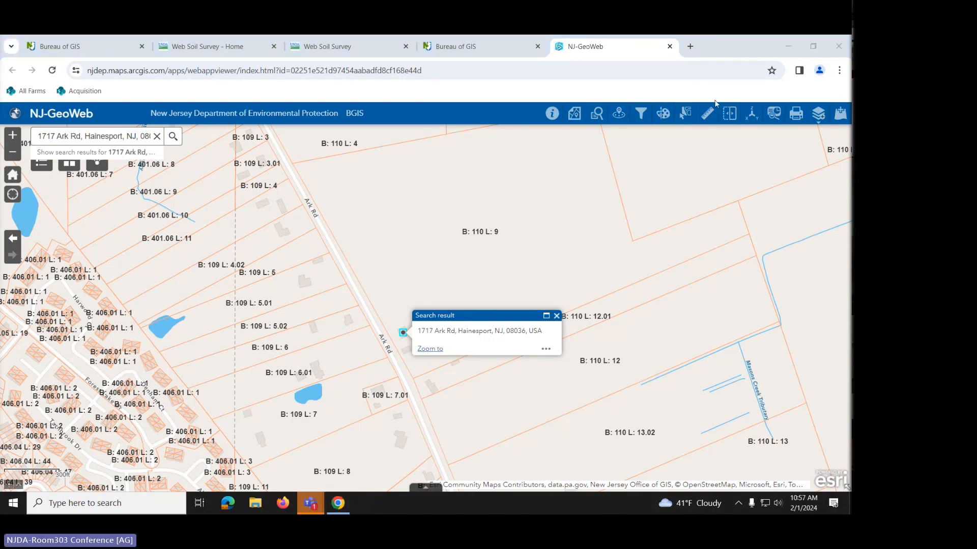
{"action": "left_click", "coordinate": [690, 47]}
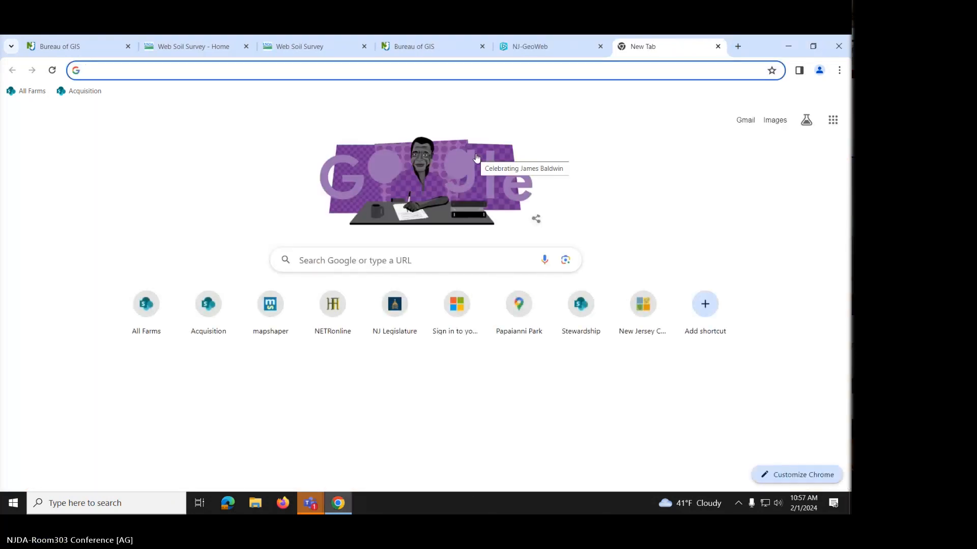
- Search 'nj geo' and launch a second GeoWeb viewer from the Bureau of GIS page
{"action": "type", "text": "nj geo web"}
{"action": "key", "text": "Return"}
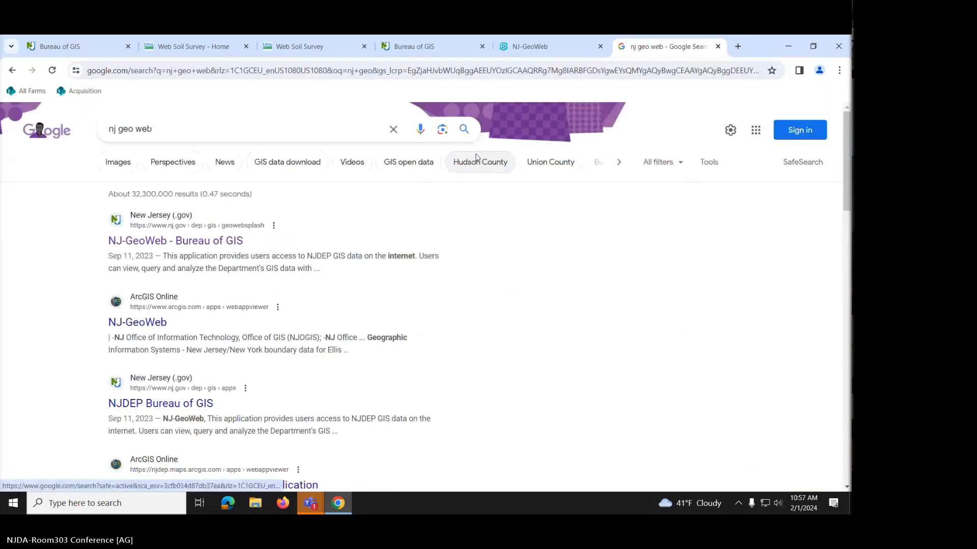
{"action": "left_click", "coordinate": [154, 243]}
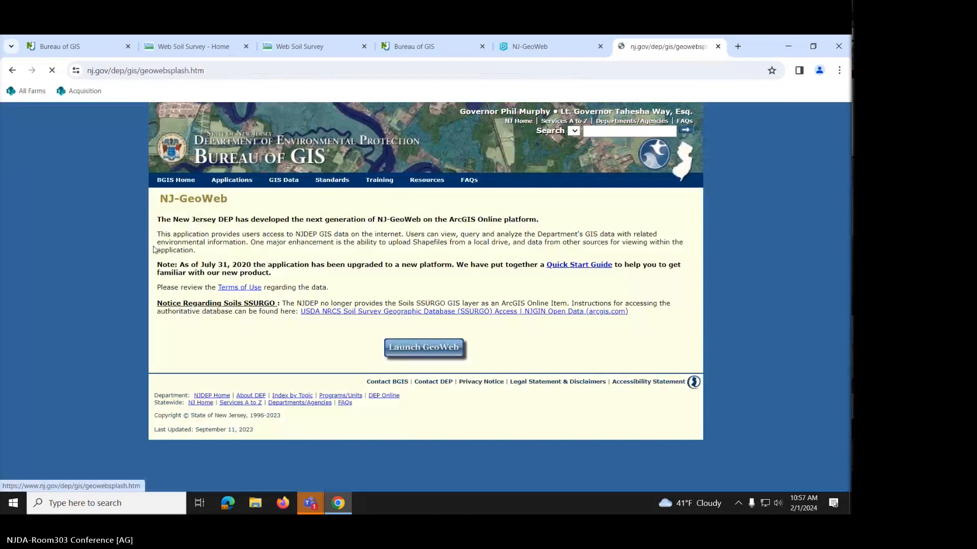
{"action": "left_click", "coordinate": [441, 348]}
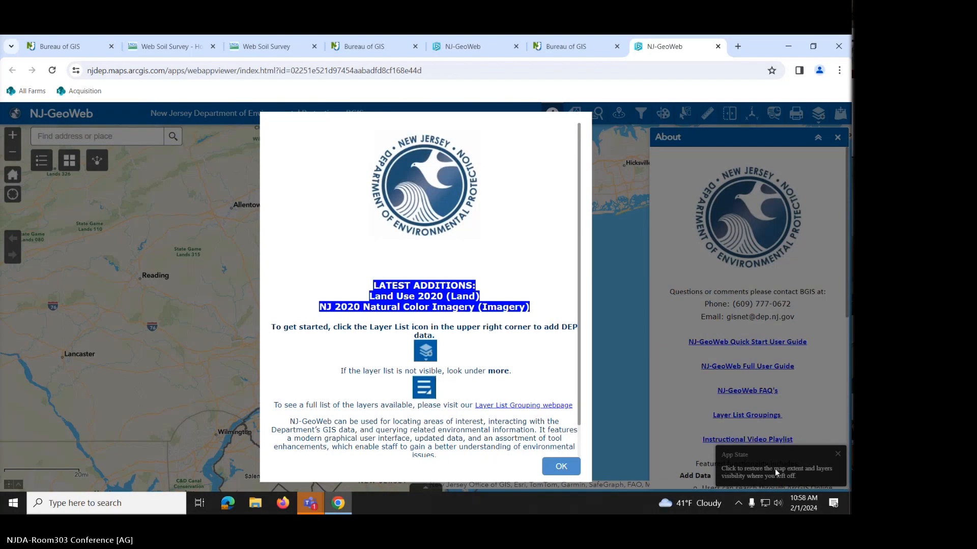
- Dismiss the welcome notice and restore the saved aerial view of the Block 110 lots with blue overlay
{"action": "left_click", "coordinate": [574, 472]}
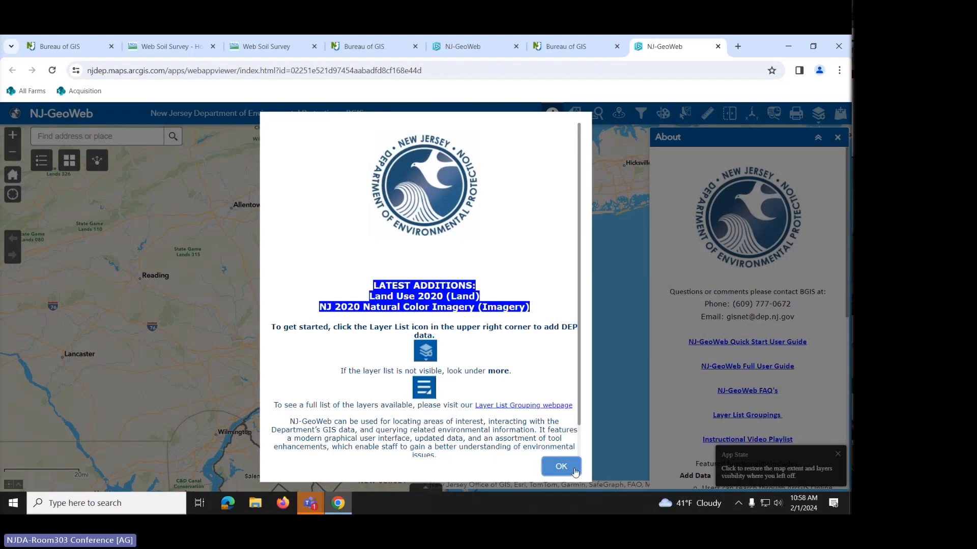
{"action": "left_click", "coordinate": [751, 475]}
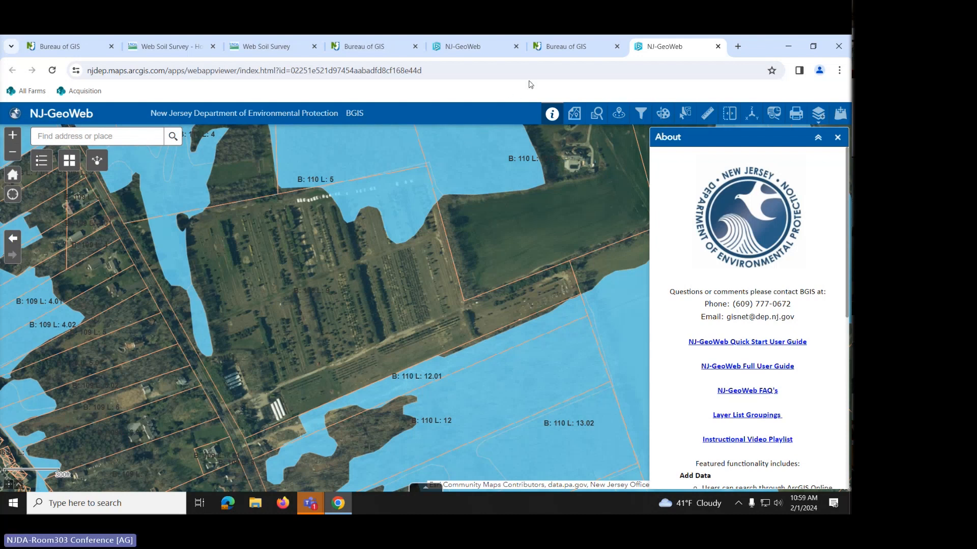
{"action": "mouse_move", "coordinate": [561, 48]}
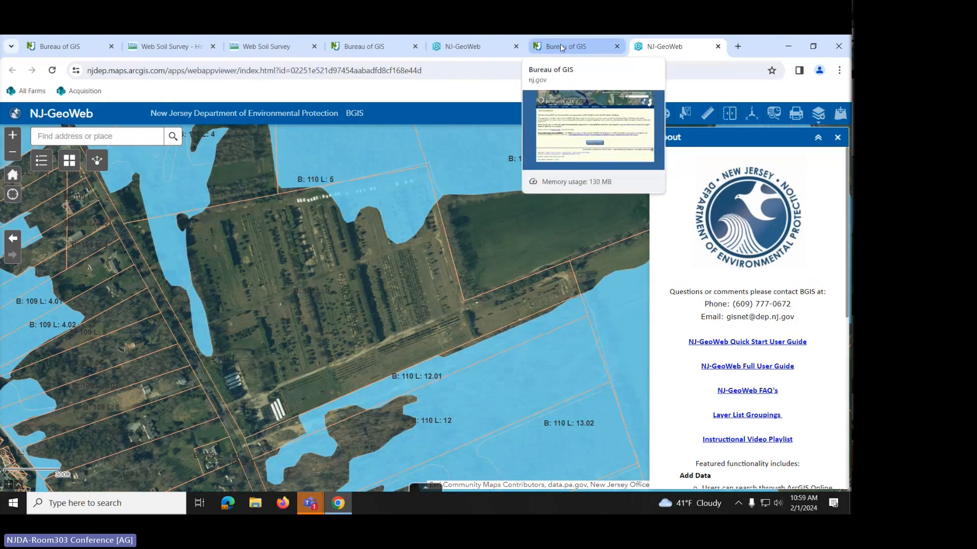
- Relaunch GeoWeb from Bureau of GIS, close the old viewer tab, and dismiss the welcome and About panels
{"action": "left_click", "coordinate": [561, 47]}
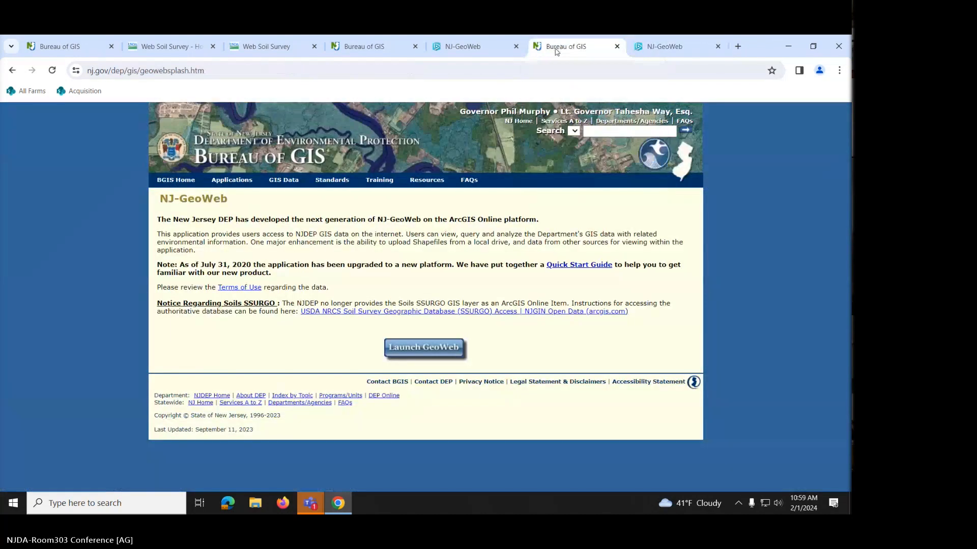
{"action": "left_click", "coordinate": [421, 351]}
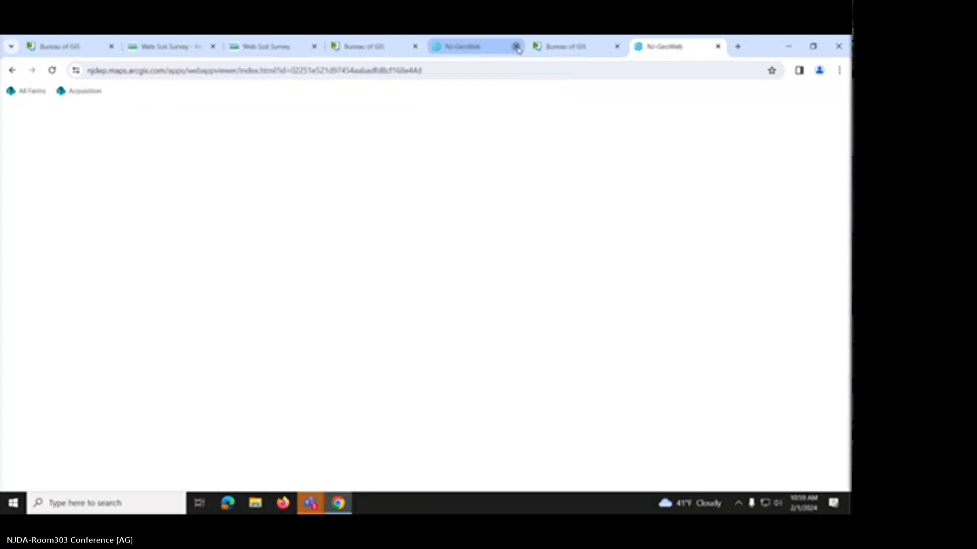
{"action": "left_click", "coordinate": [516, 47]}
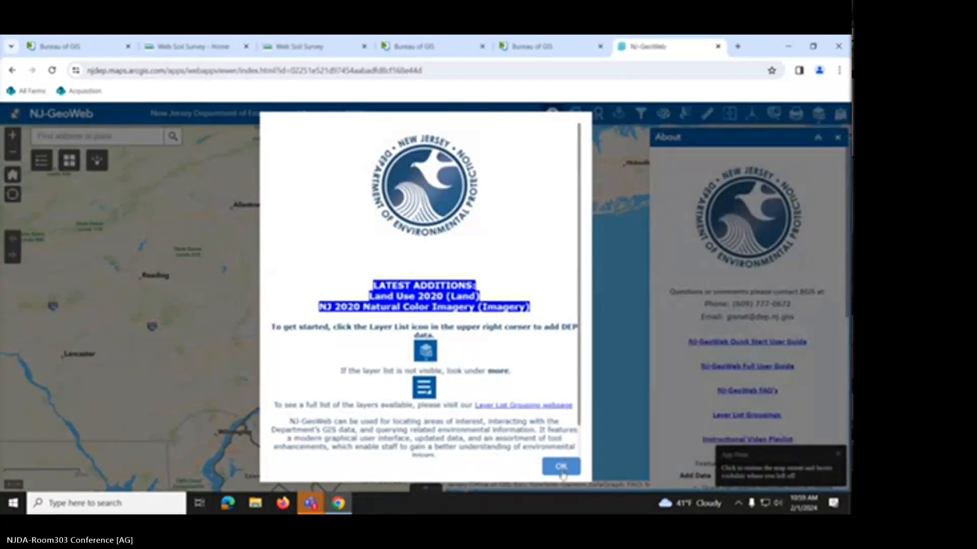
{"action": "left_click", "coordinate": [562, 471]}
{"action": "left_click", "coordinate": [838, 137]}
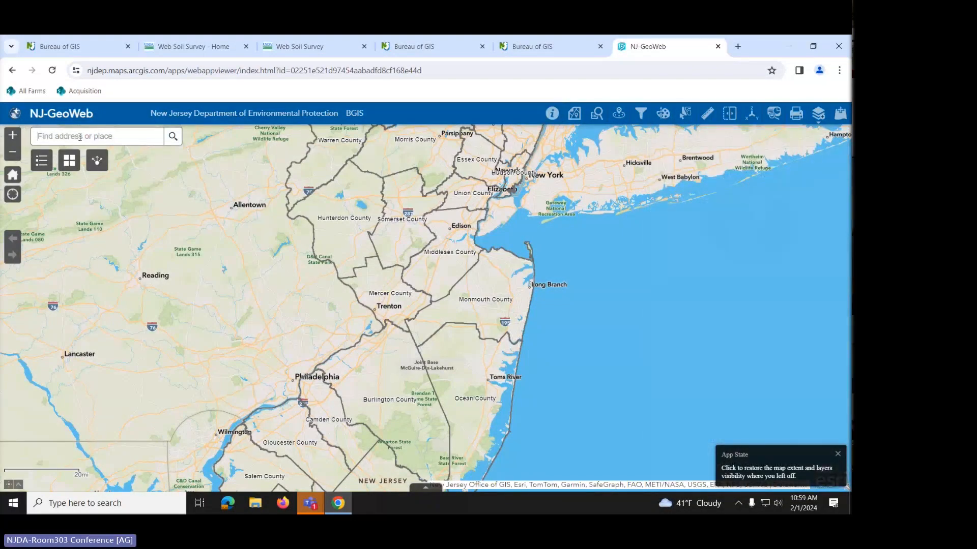
- Locate the farm's Hainesport street address and frame the surrounding Block 109 and 110 parcels
{"action": "left_click", "coordinate": [80, 136]}
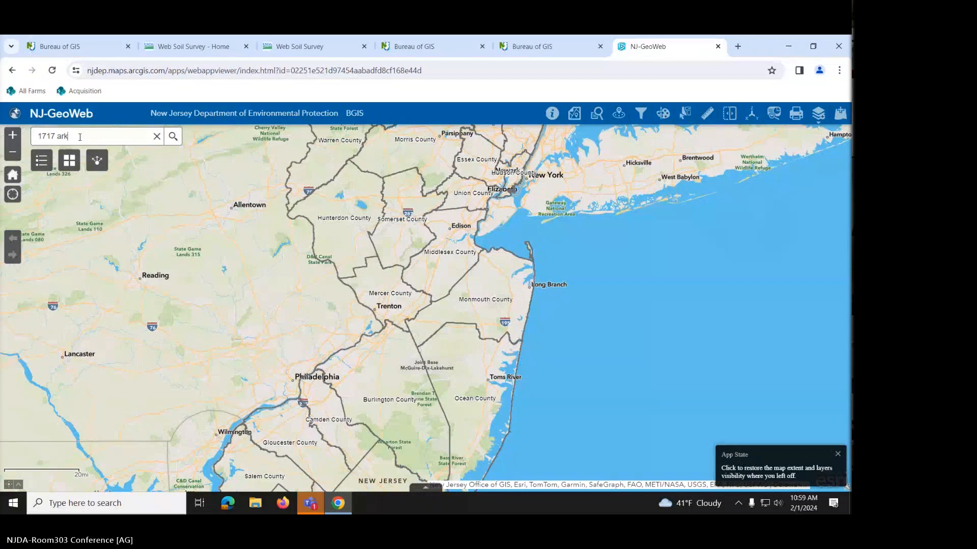
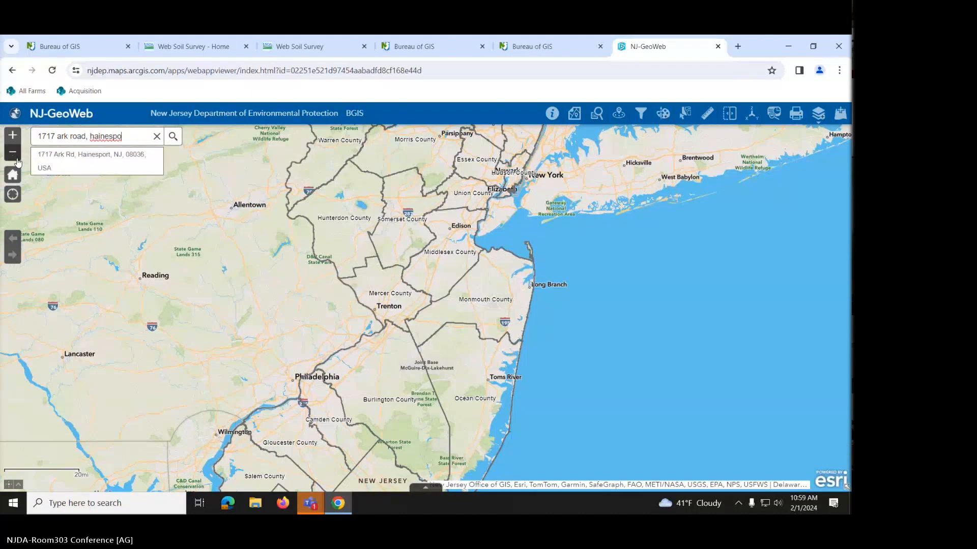
{"action": "left_click", "coordinate": [64, 161]}
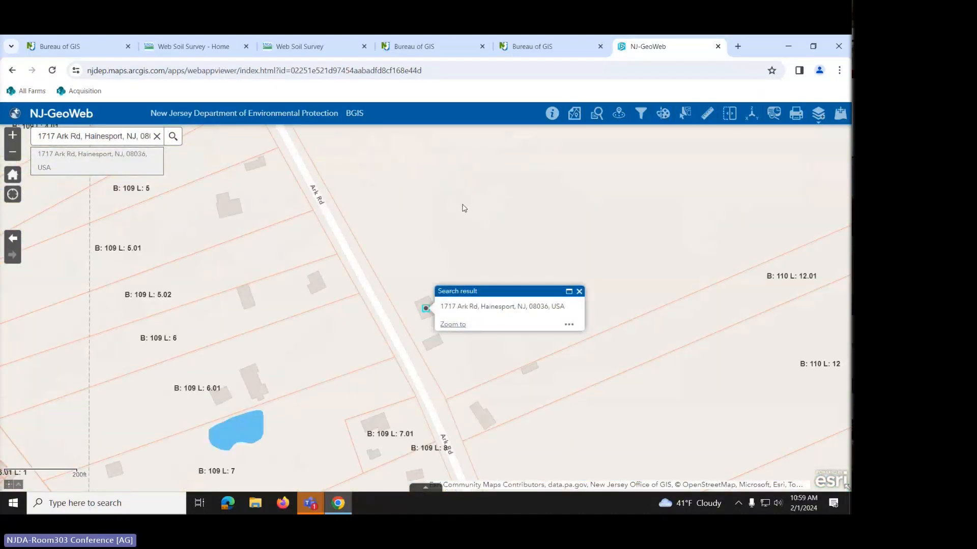
{"action": "scroll", "coordinate": [461, 209], "scroll_direction": "down", "scroll_amount": 1}
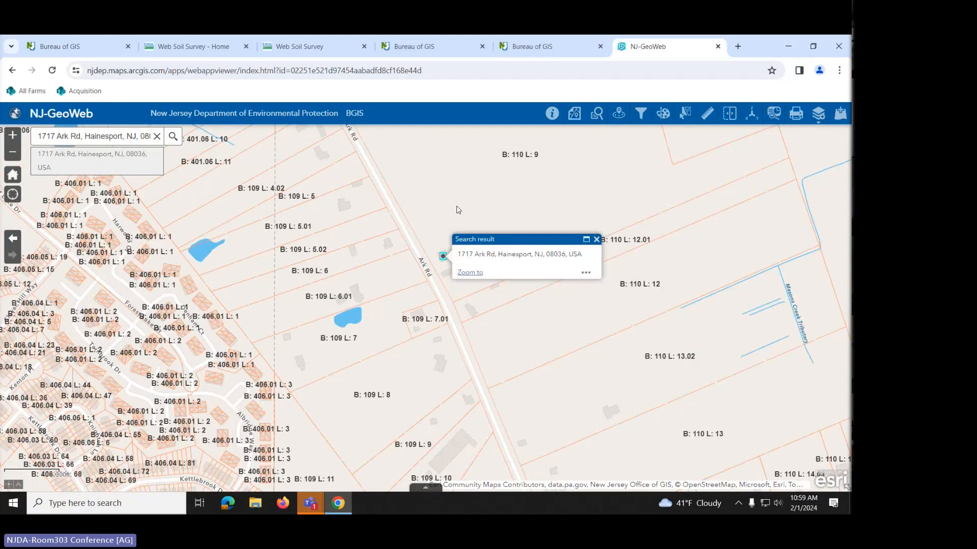
{"action": "left_click_drag", "start_coordinate": [404, 202], "coordinate": [308, 304]}
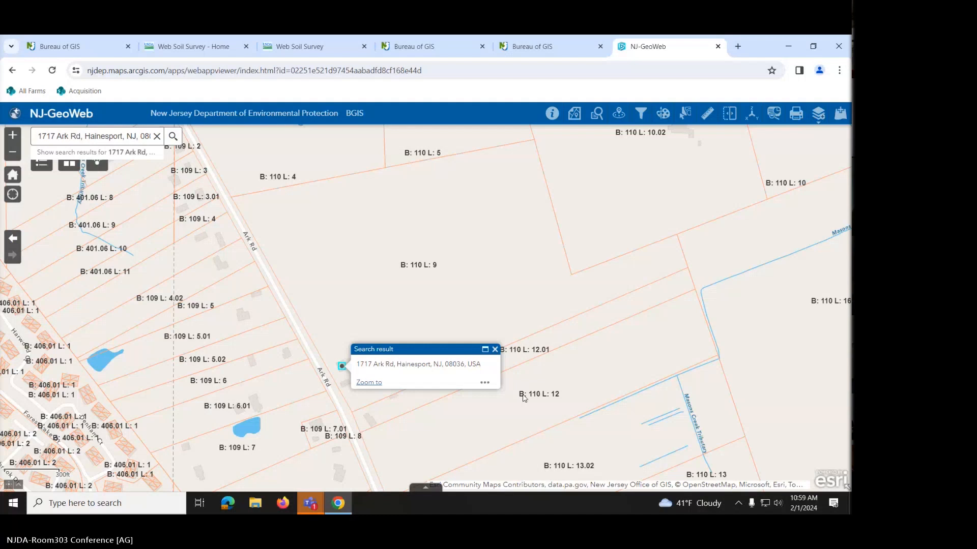
- Open the attribute table and bring up parcel B:110 L:9's popup with its more-actions menu
{"action": "left_click", "coordinate": [425, 491]}
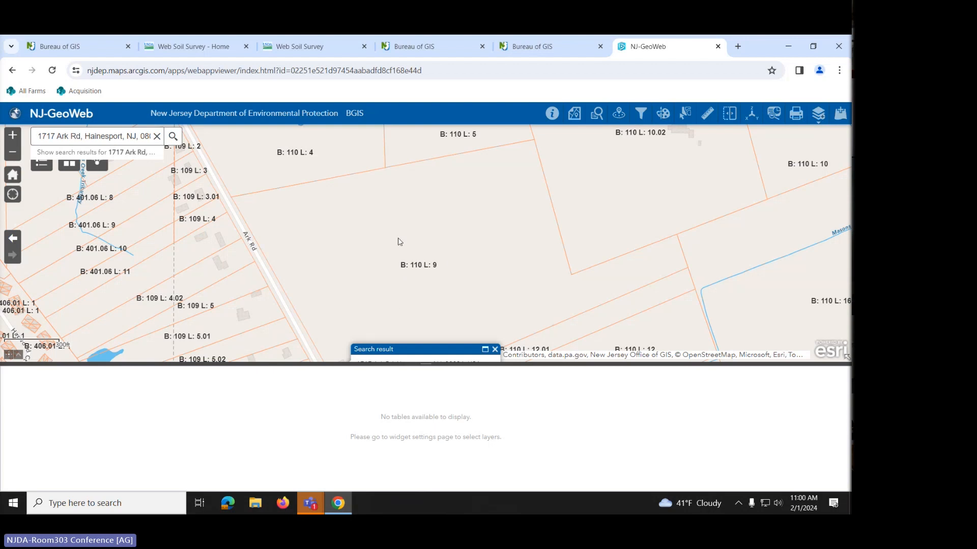
{"action": "left_click", "coordinate": [447, 239]}
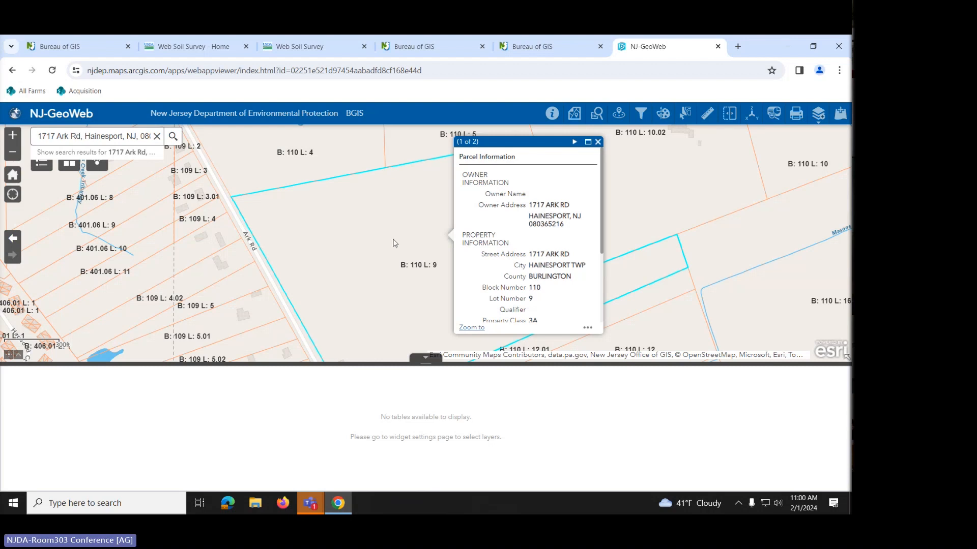
{"action": "scroll", "coordinate": [390, 243], "scroll_direction": "down", "scroll_amount": 1}
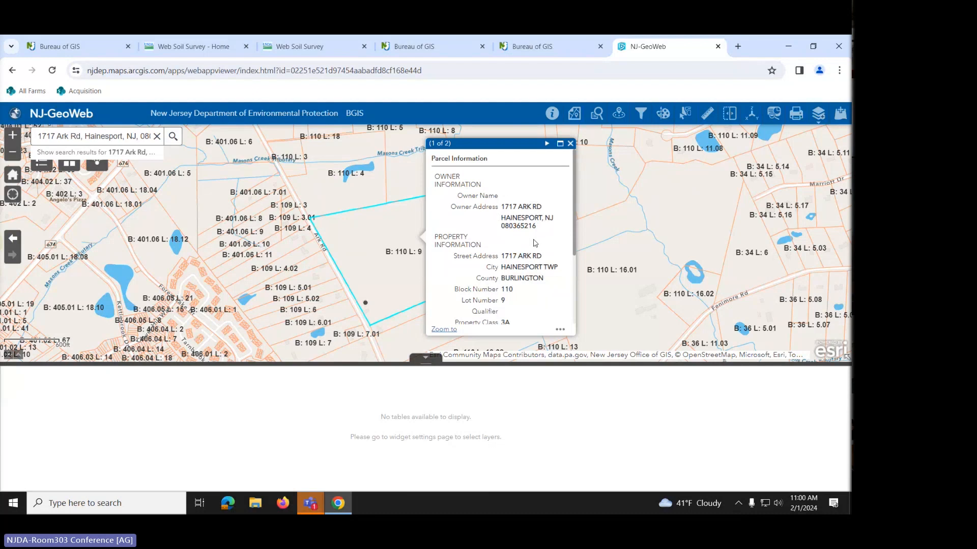
{"action": "left_click", "coordinate": [561, 331]}
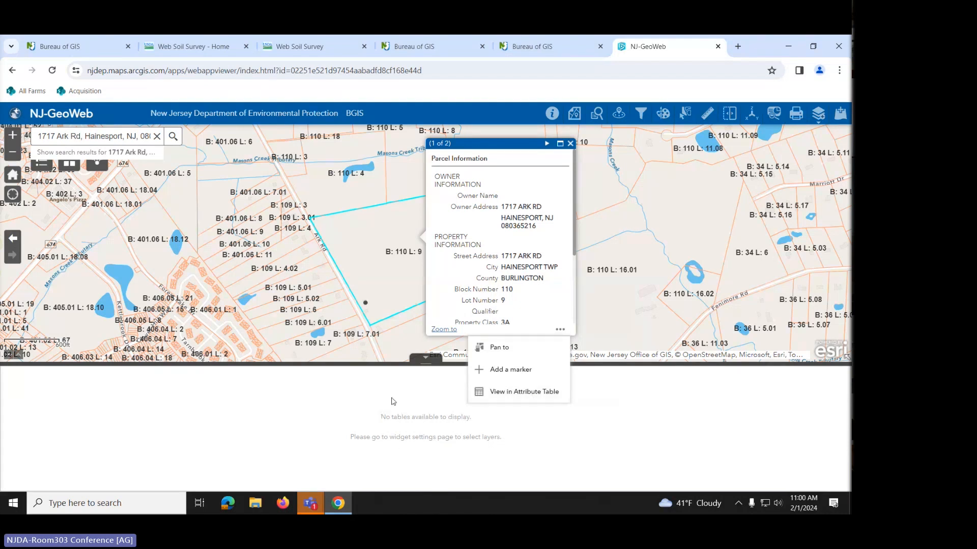
- List Block 110 Lot 9 in the Parcels Data (Block and Lot) table and select its row
{"action": "left_click", "coordinate": [508, 398]}
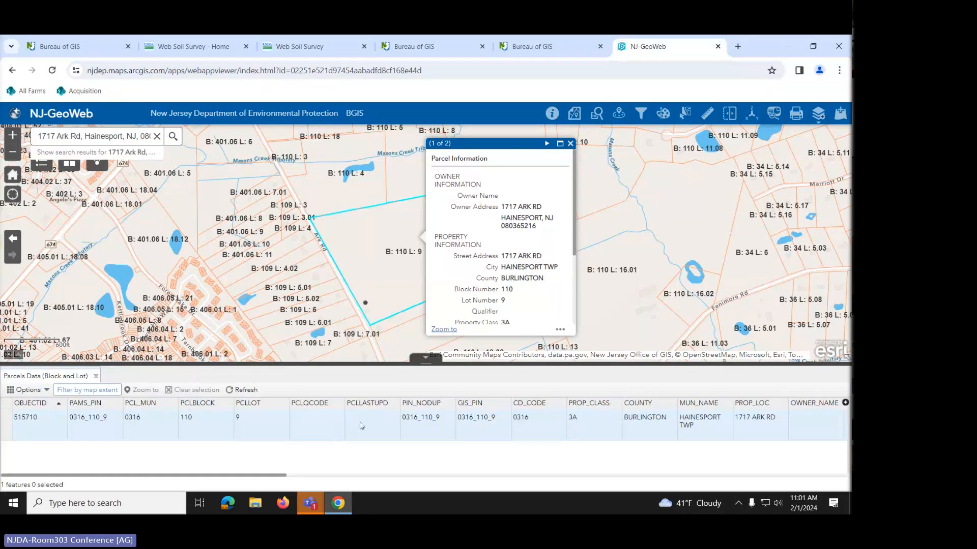
{"action": "left_click", "coordinate": [7, 430]}
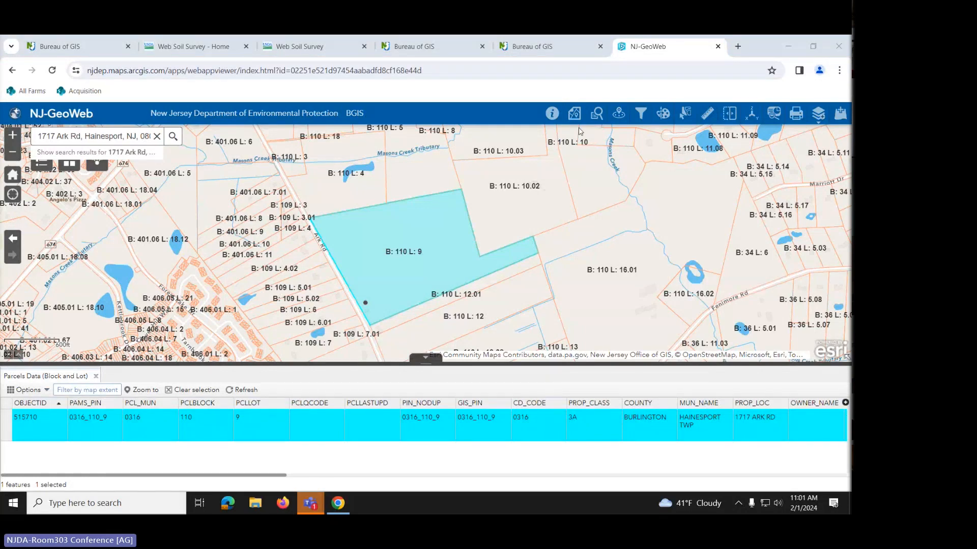
- From the Select widget, export the Parcels Data (Block and Lot) selection to GeoJSON as features (4).geojson
{"action": "left_click", "coordinate": [685, 115]}
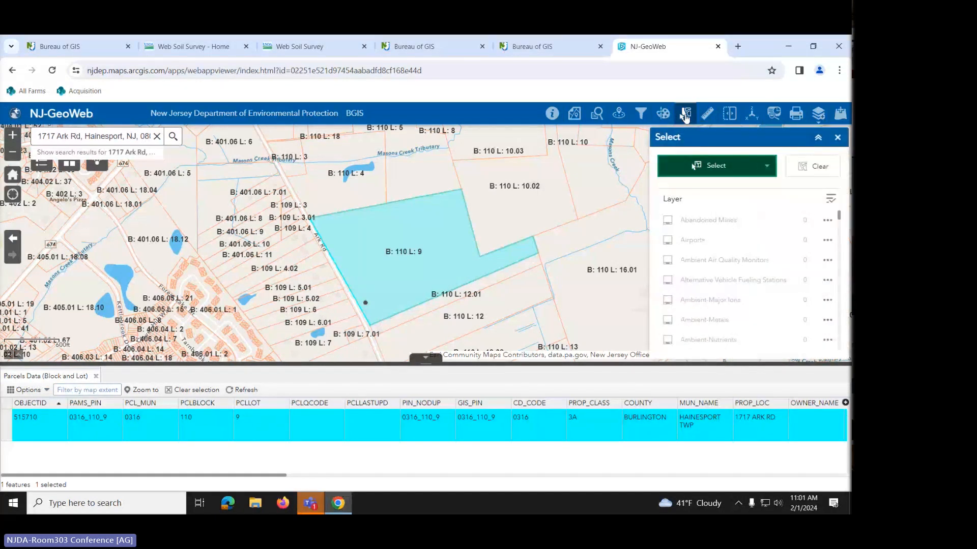
{"action": "scroll", "coordinate": [711, 214], "scroll_direction": "down", "scroll_amount": 5}
{"action": "scroll", "coordinate": [711, 220], "scroll_direction": "down", "scroll_amount": 10}
{"action": "scroll", "coordinate": [711, 219], "scroll_direction": "down", "scroll_amount": 5}
{"action": "scroll", "coordinate": [710, 219], "scroll_direction": "down", "scroll_amount": 8}
{"action": "scroll", "coordinate": [711, 220], "scroll_direction": "down", "scroll_amount": 8}
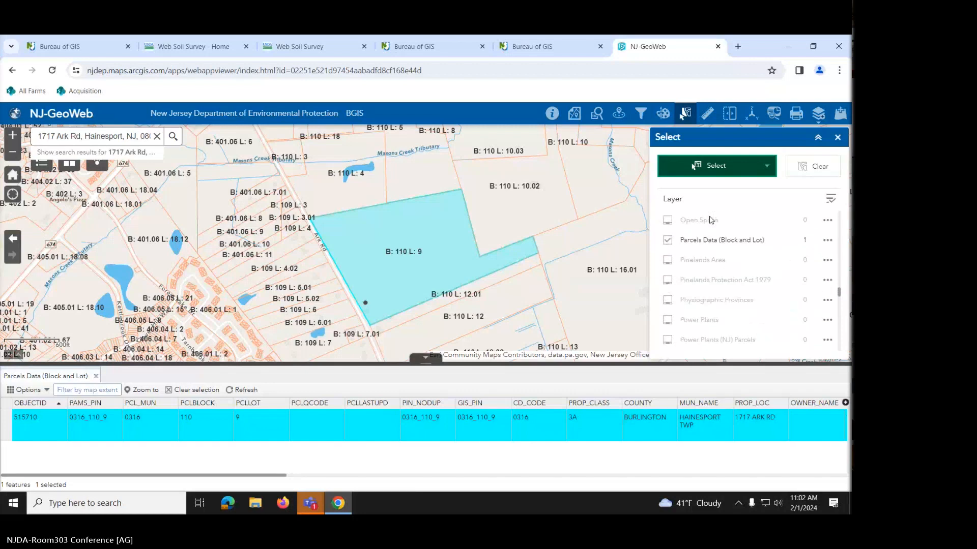
{"action": "scroll", "coordinate": [710, 220], "scroll_direction": "up", "scroll_amount": 3}
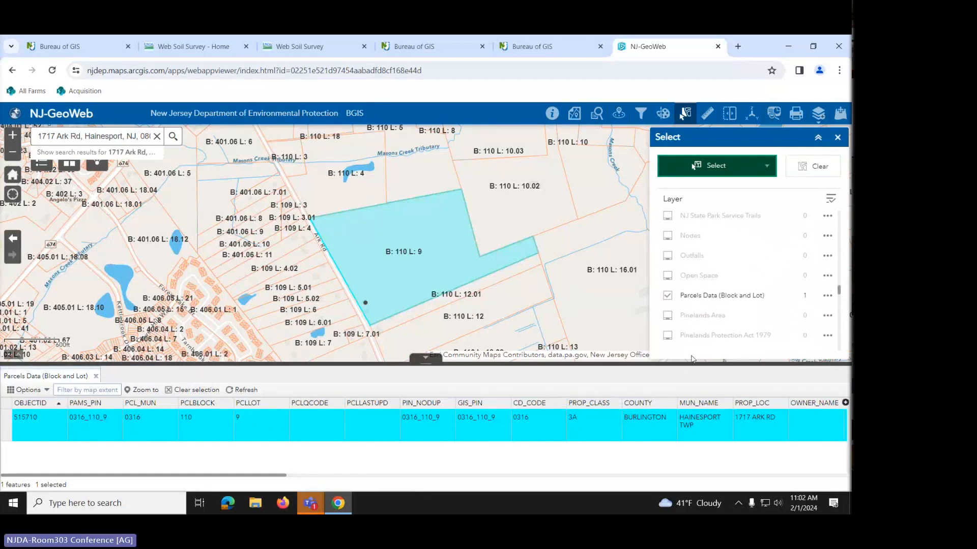
{"action": "left_click", "coordinate": [828, 296]}
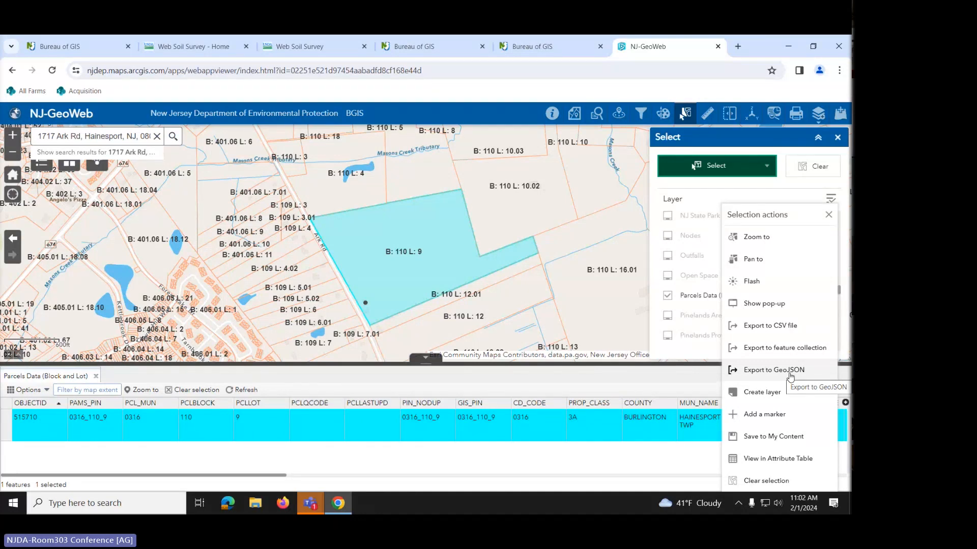
{"action": "left_click", "coordinate": [790, 376]}
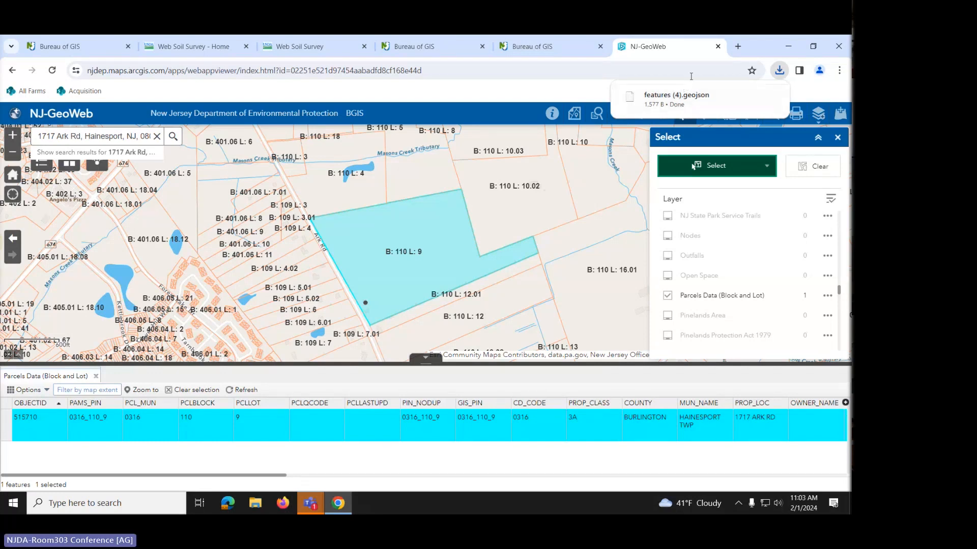
- Open mapshaper.org in a new Chrome tab
{"action": "left_click", "coordinate": [739, 48]}
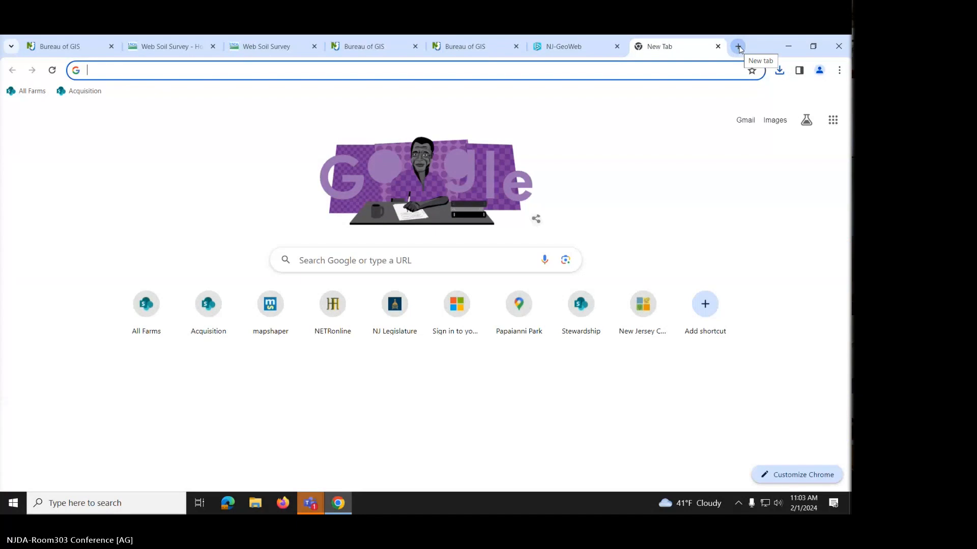
{"action": "type", "text": "mapshaper.org"}
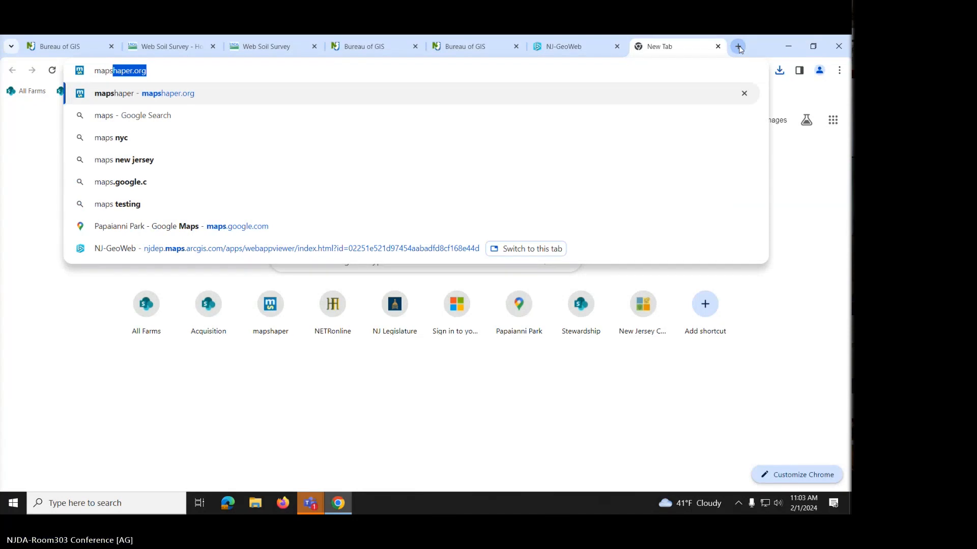
{"action": "key", "text": "Return"}
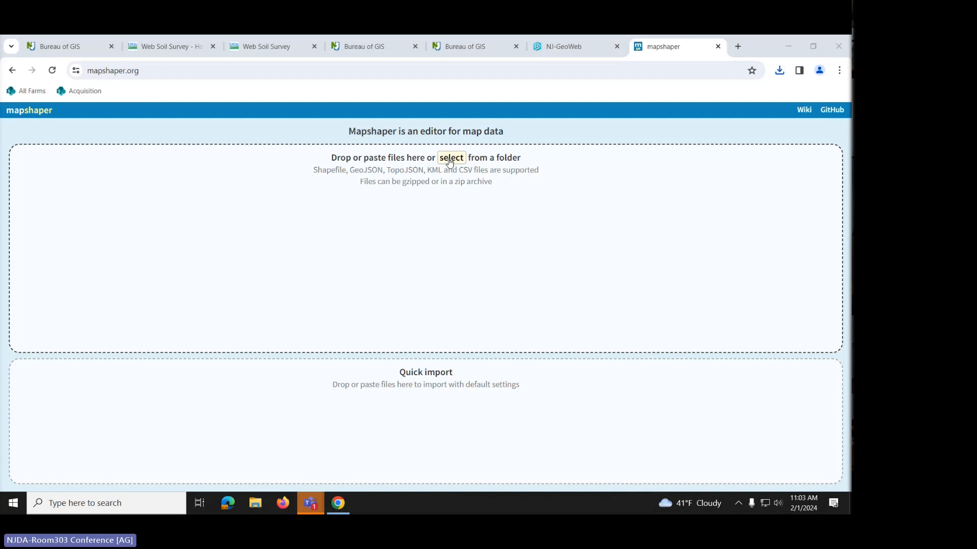
- Import the downloaded features (4).geojson into mapshaper to draw the parcel polygon
{"action": "left_click", "coordinate": [450, 161]}
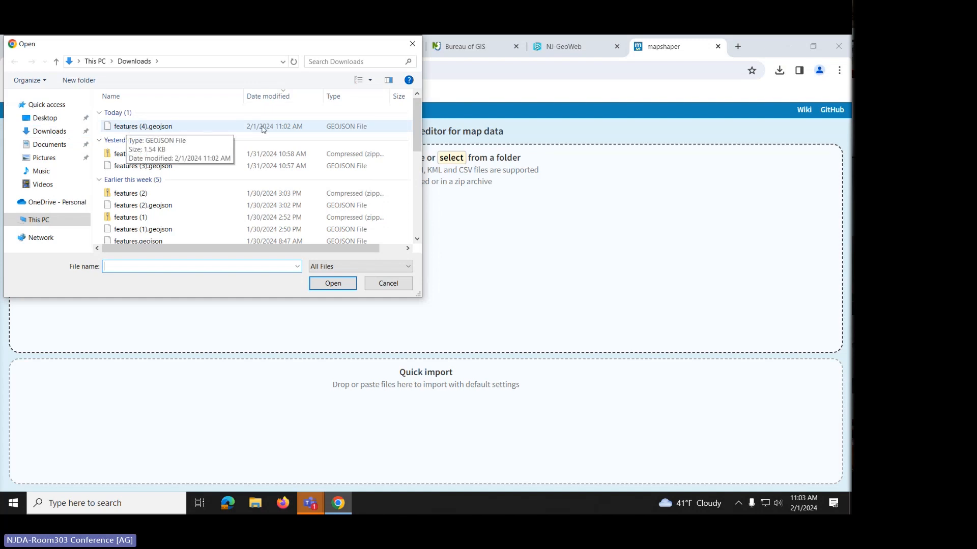
{"action": "left_click", "coordinate": [173, 128]}
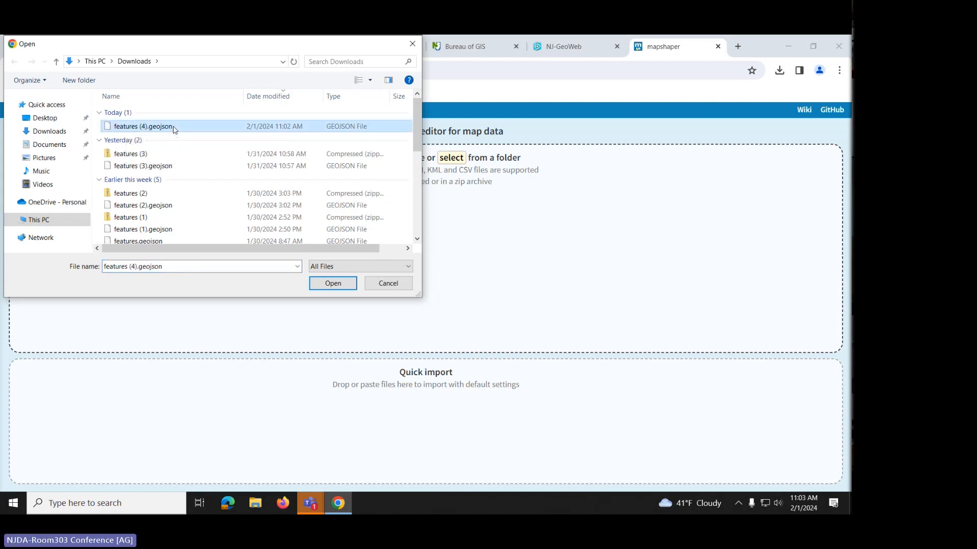
{"action": "left_click", "coordinate": [321, 287]}
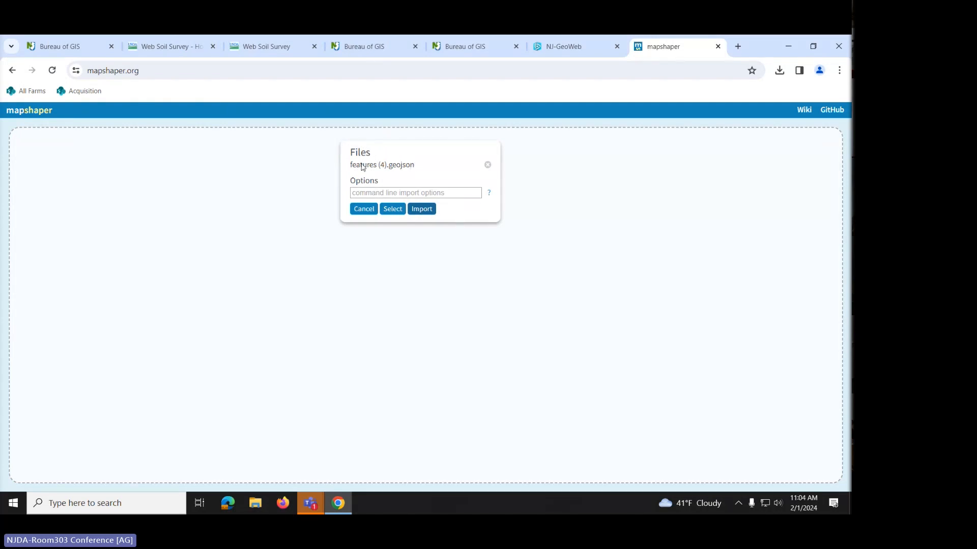
{"action": "left_click", "coordinate": [420, 209]}
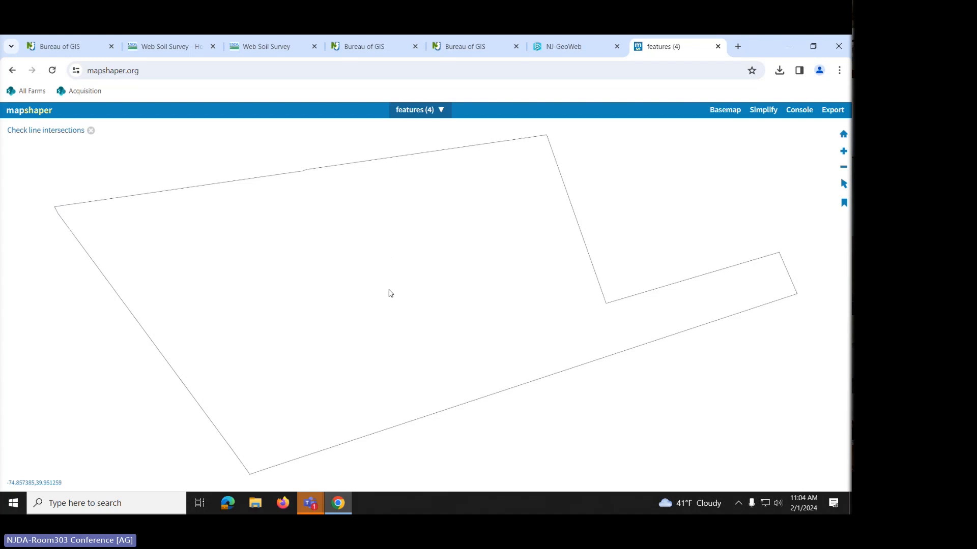
- Save the parcel layer in Shapefile format, downloading it as features (4).zip
{"action": "left_click", "coordinate": [833, 110]}
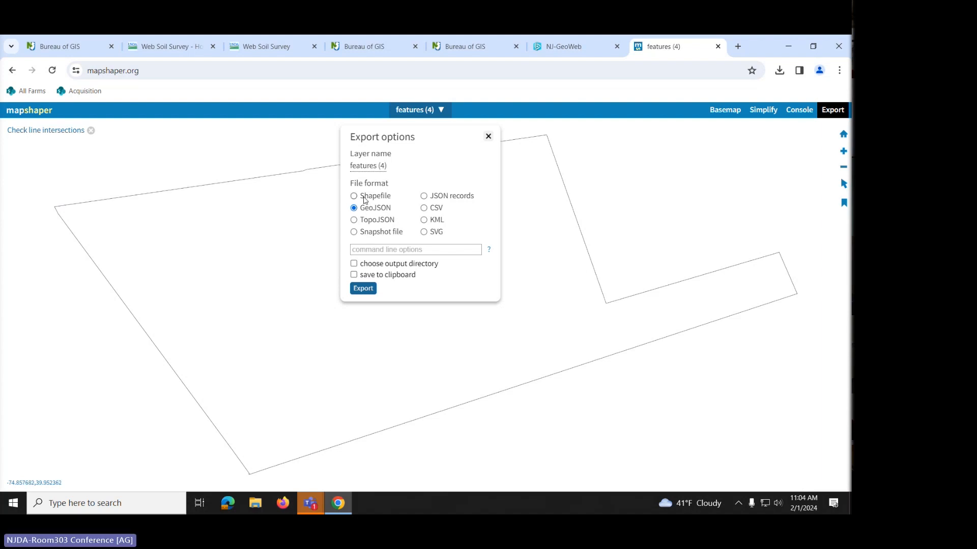
{"action": "left_click", "coordinate": [361, 198]}
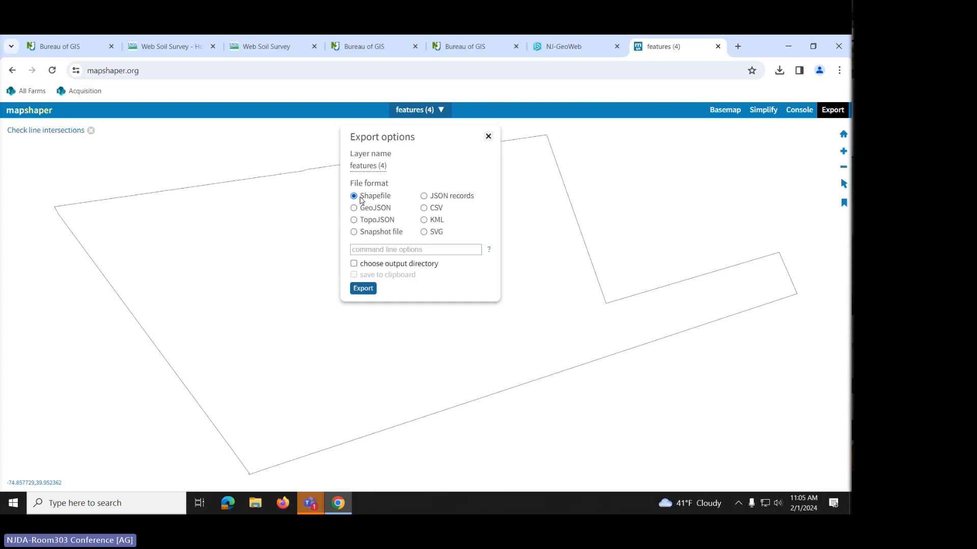
{"action": "left_click", "coordinate": [363, 290]}
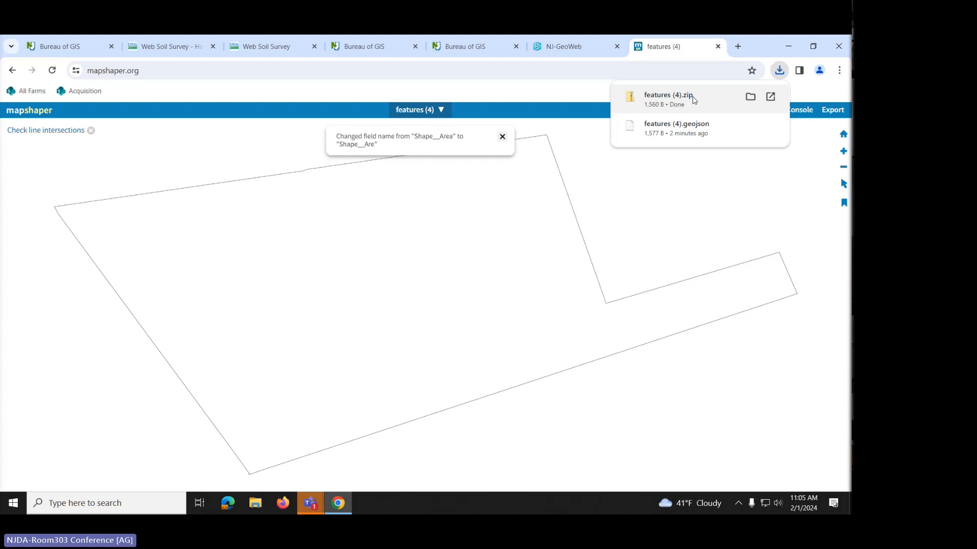
- Start a new Web Soil Survey session from Home and return to the 51.6-acre Area of Interest
{"action": "left_click", "coordinate": [273, 47]}
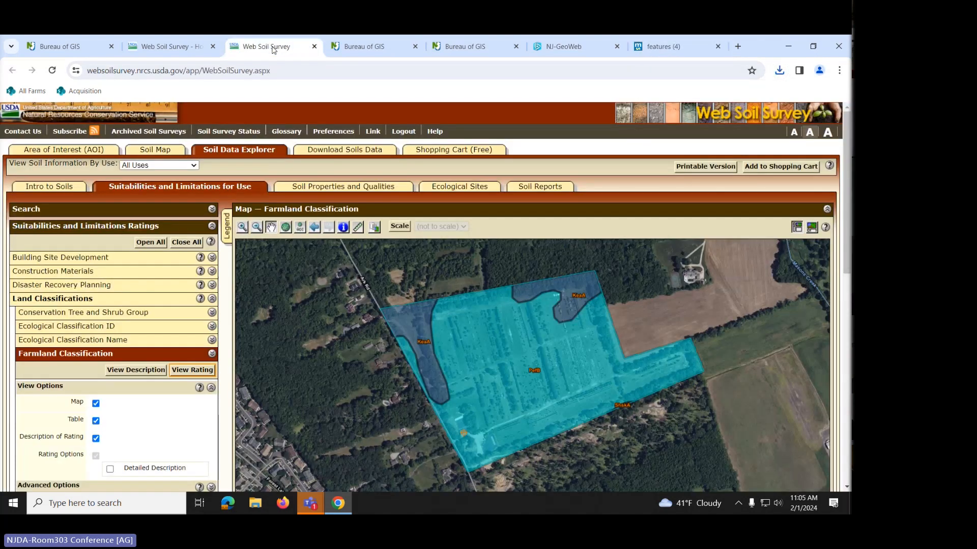
{"action": "left_click", "coordinate": [160, 46]}
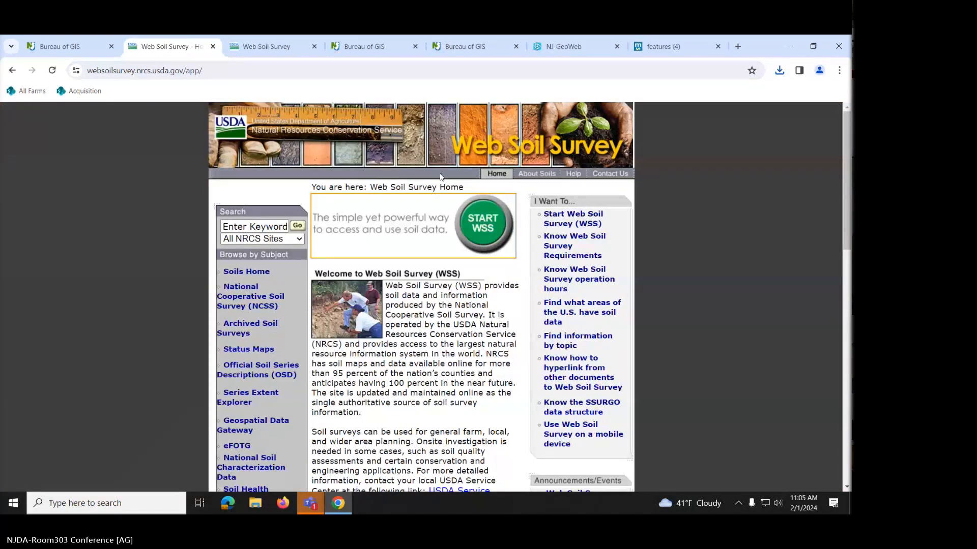
{"action": "left_click", "coordinate": [494, 228]}
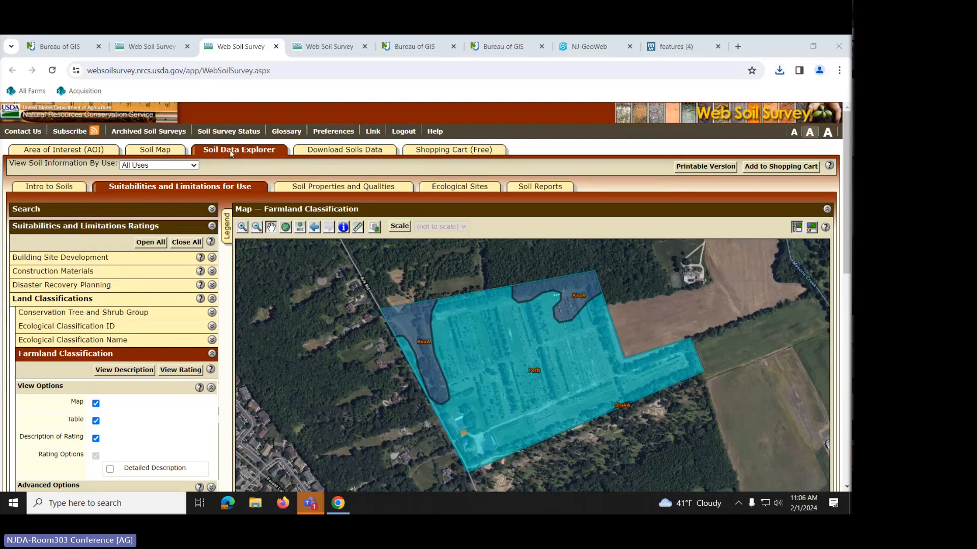
{"action": "left_click", "coordinate": [92, 149]}
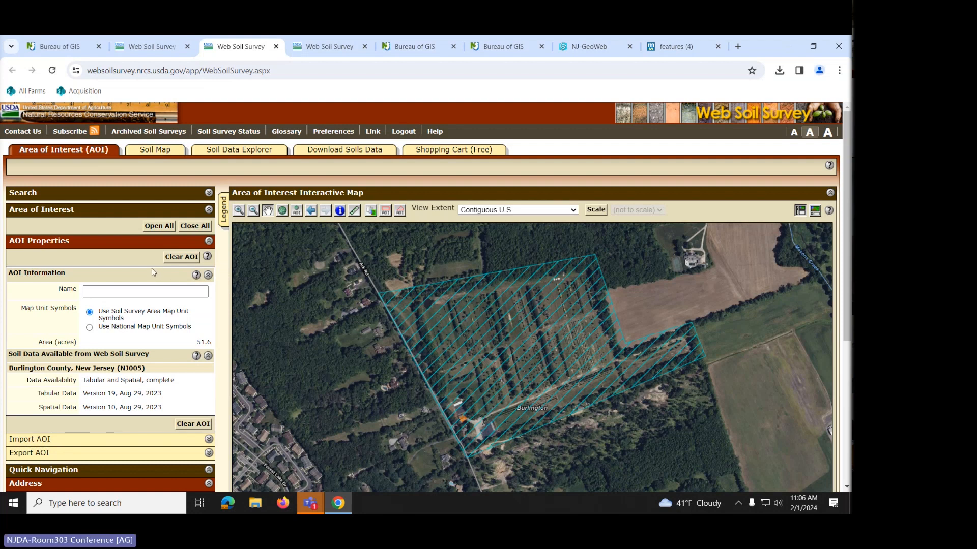
- Clear the old area of interest and choose features (4).zip for zipped-shapefile AOI import
{"action": "left_click", "coordinate": [181, 257]}
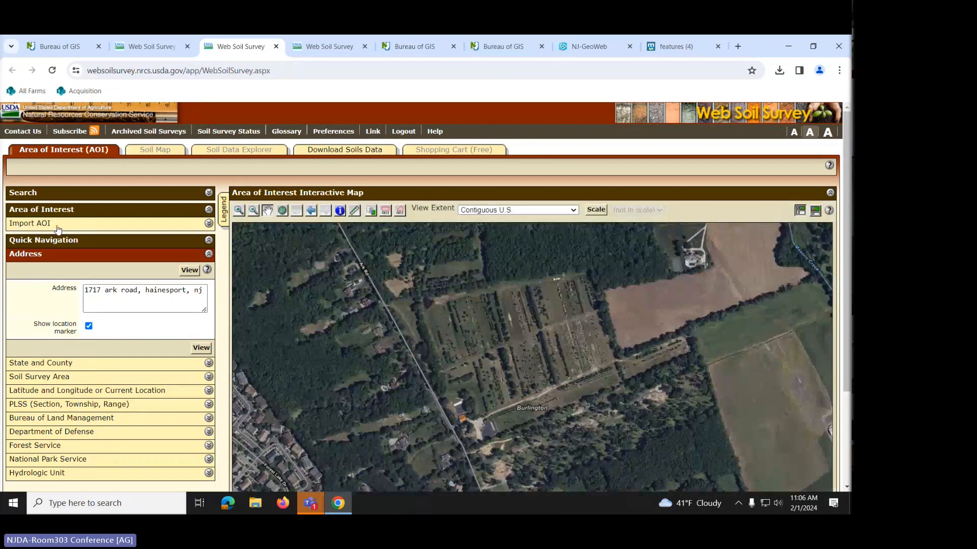
{"action": "left_click", "coordinate": [56, 226]}
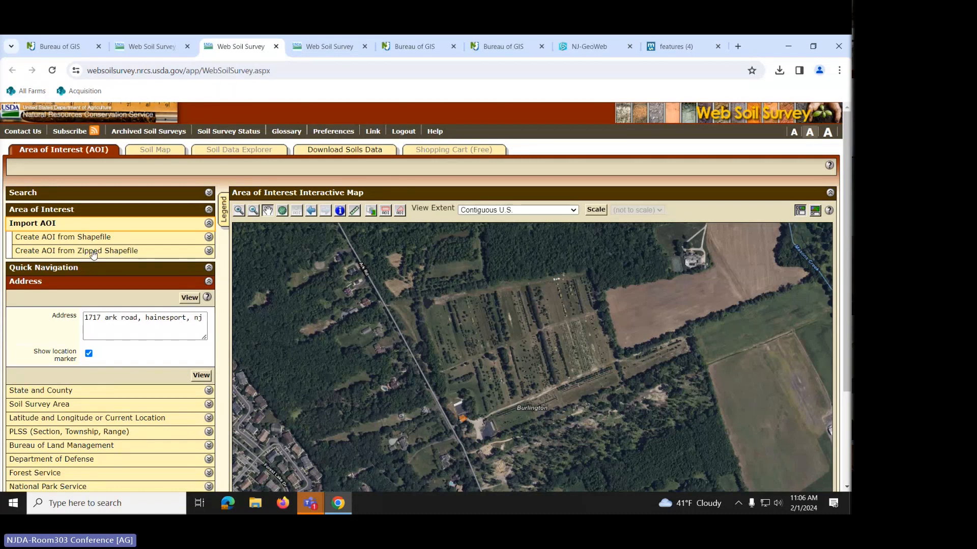
{"action": "left_click", "coordinate": [119, 251]}
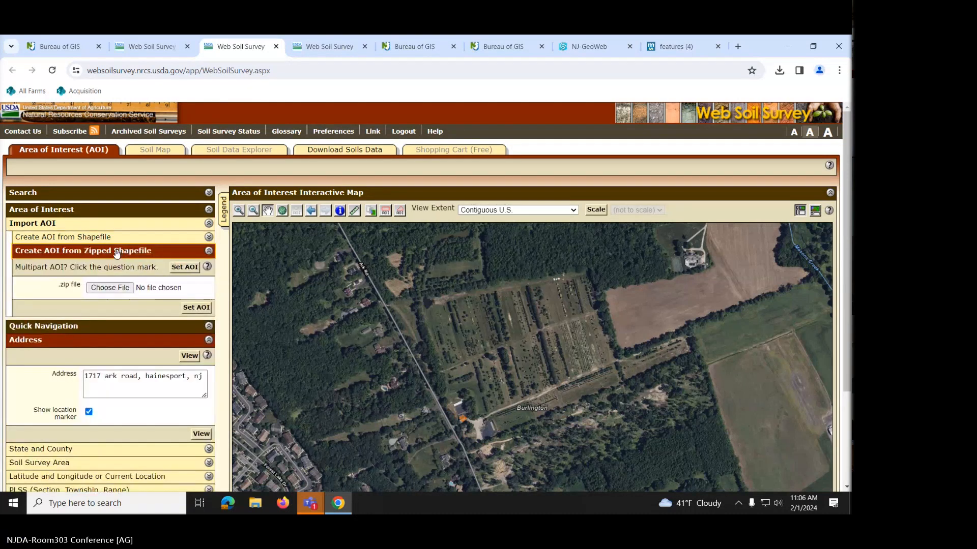
{"action": "left_click", "coordinate": [109, 287]}
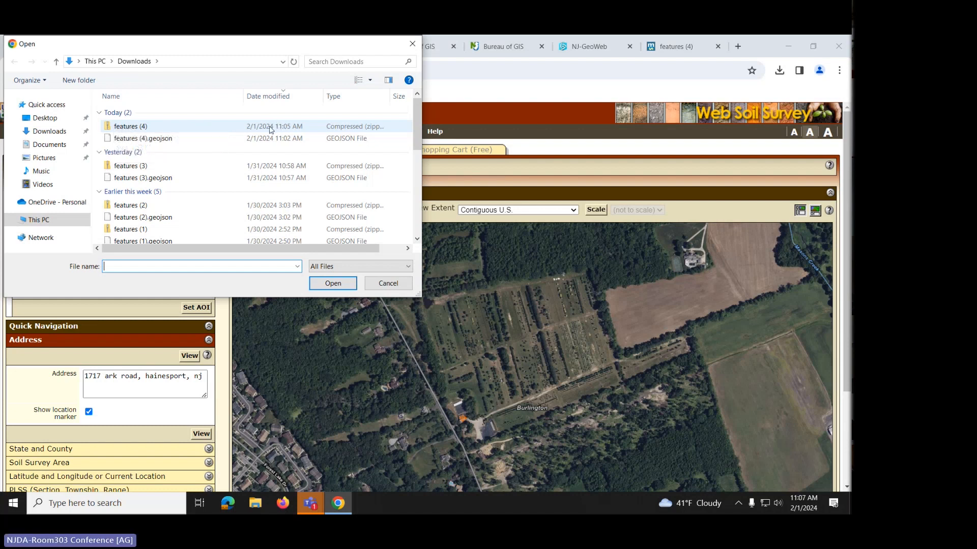
{"action": "left_click", "coordinate": [122, 129]}
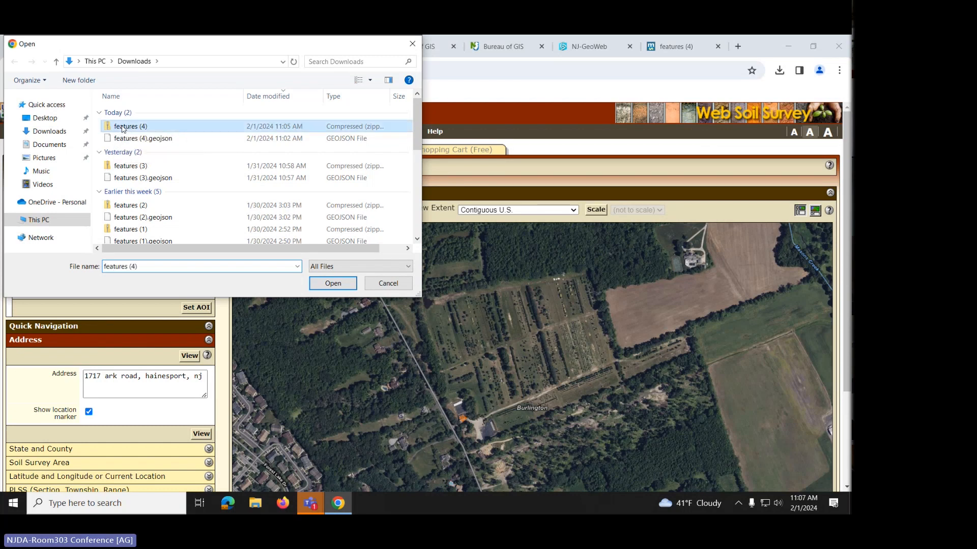
{"action": "left_click", "coordinate": [344, 286]}
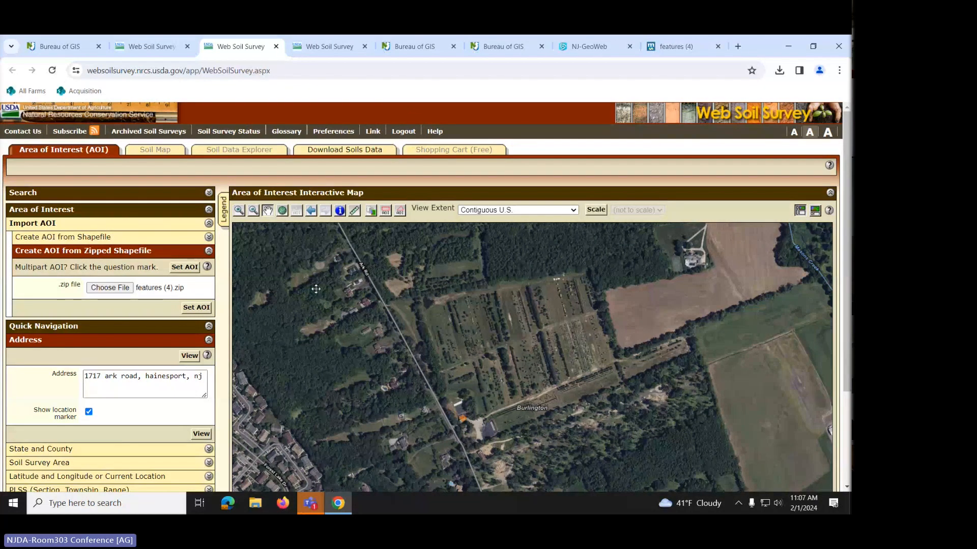
- Set the AOI from features (4).zip, producing a hatched 42.1-acre area with Burlington County soil data
{"action": "left_click", "coordinate": [200, 308]}
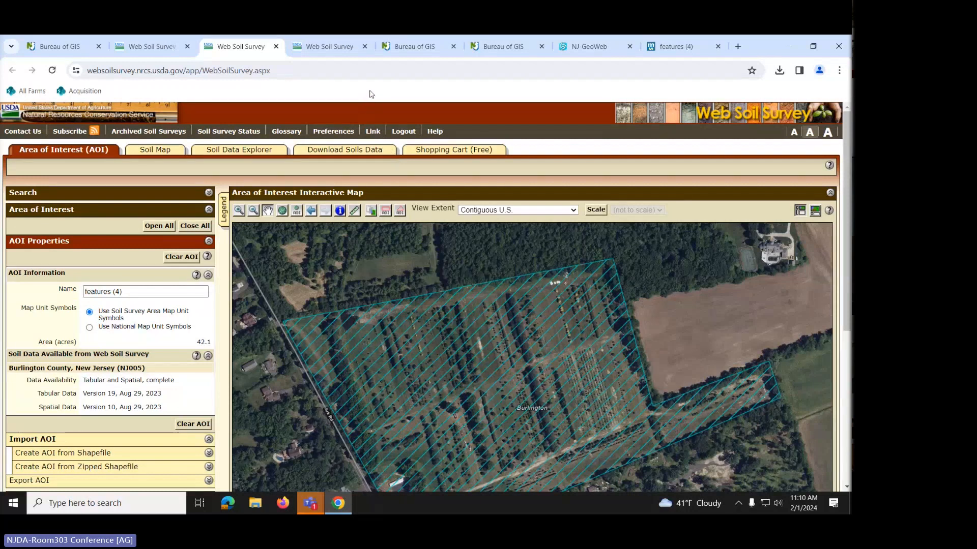
{"action": "left_click", "coordinate": [588, 46]}
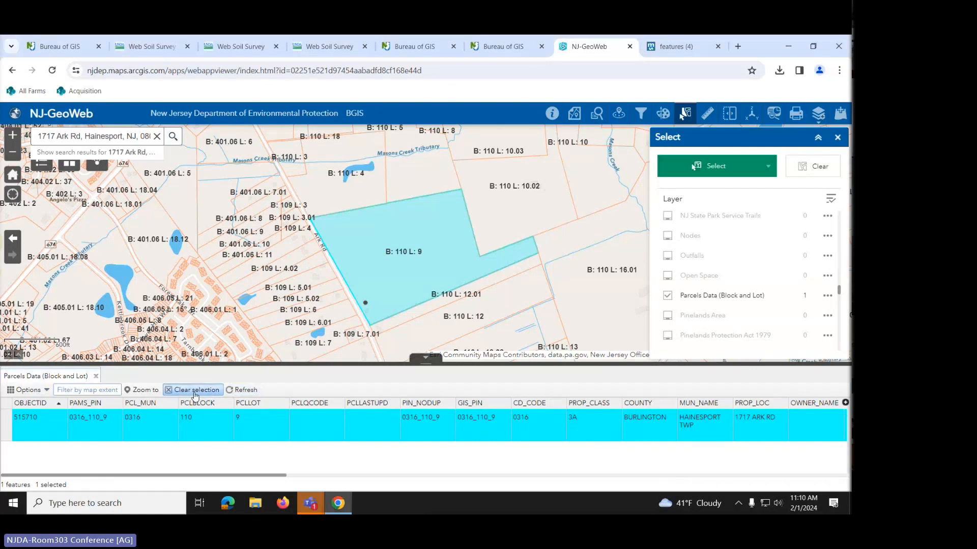
{"action": "left_click", "coordinate": [195, 393]}
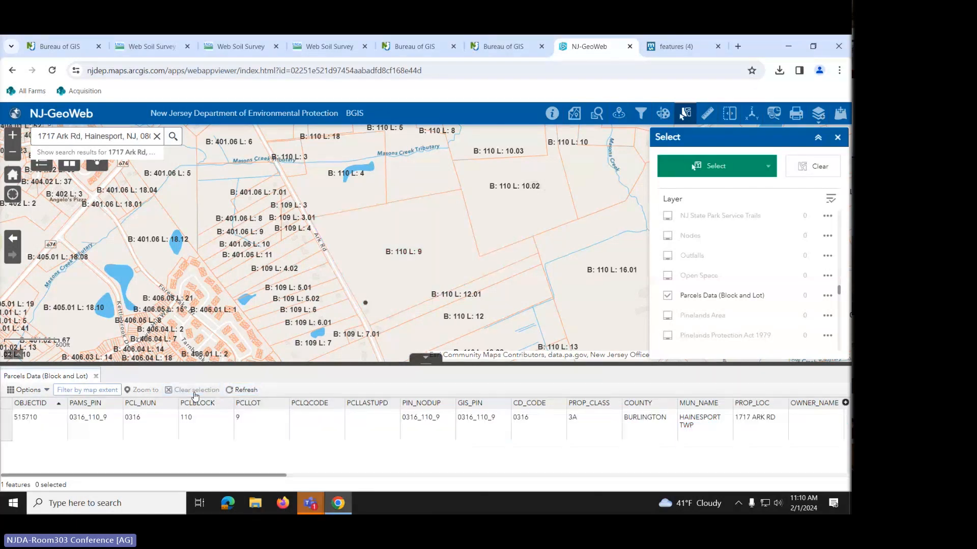
{"action": "left_click", "coordinate": [241, 390]}
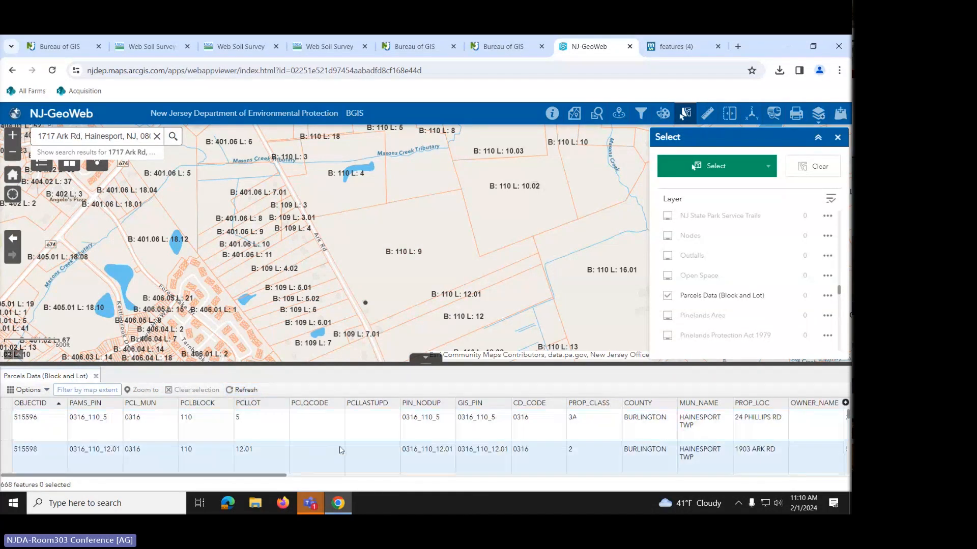
{"action": "scroll", "coordinate": [338, 438], "scroll_direction": "down", "scroll_amount": 5}
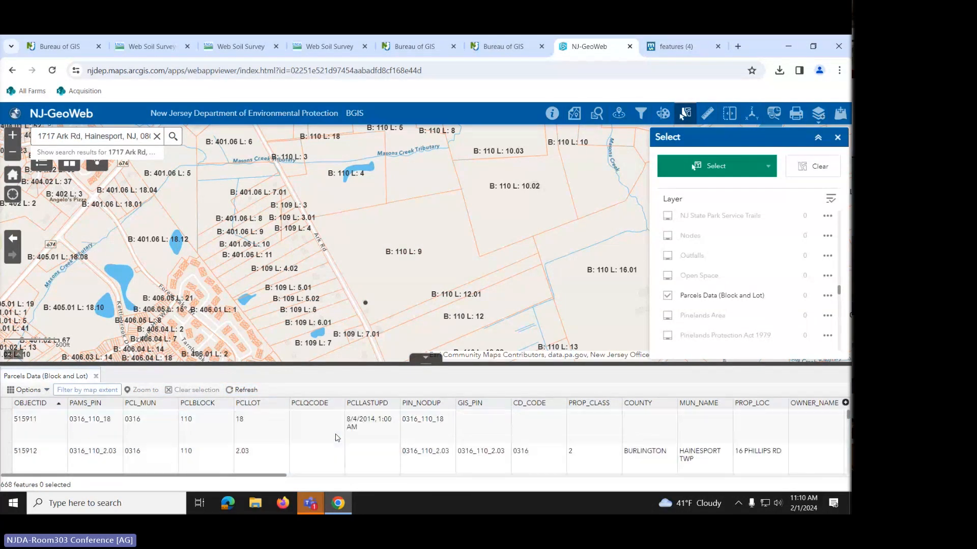
{"action": "scroll", "coordinate": [335, 438], "scroll_direction": "down", "scroll_amount": 5}
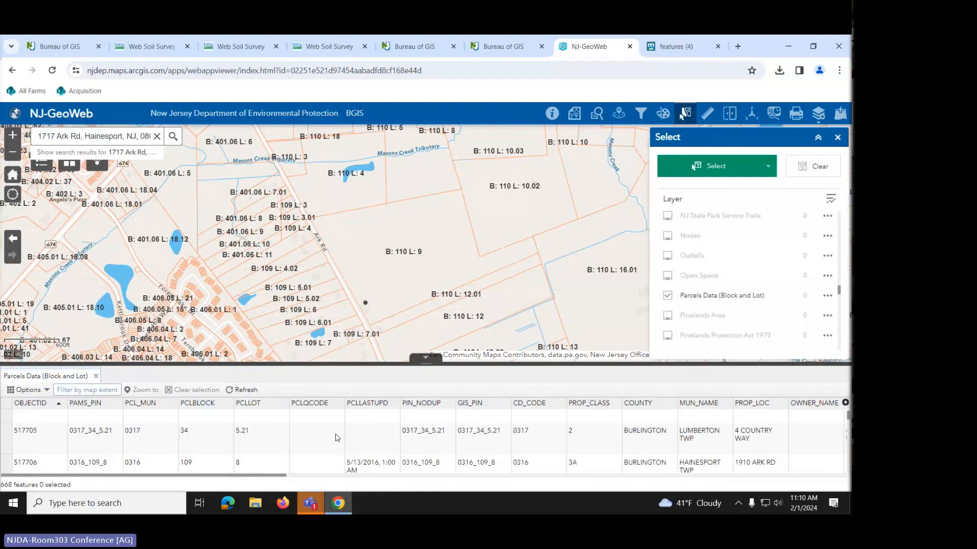
{"action": "scroll", "coordinate": [336, 439], "scroll_direction": "up", "scroll_amount": 10}
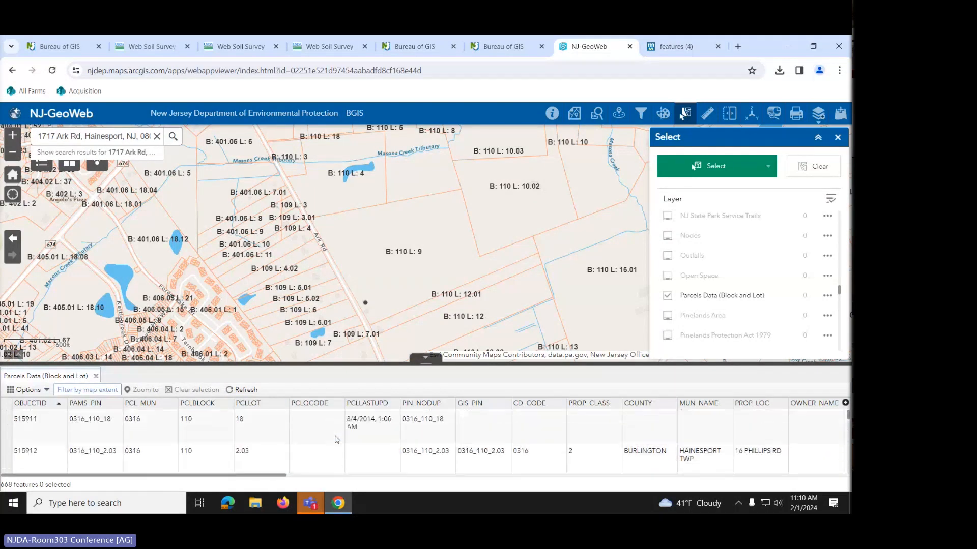
{"action": "scroll", "coordinate": [336, 439], "scroll_direction": "up", "scroll_amount": 3}
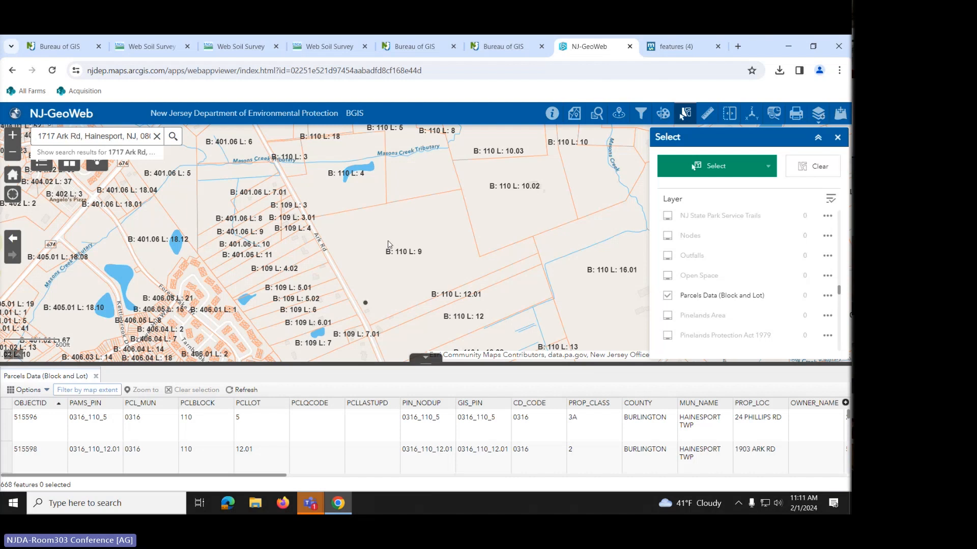
- Nudge the map and inspect the parcel details of Block 110 Lot 4
{"action": "left_click_drag", "start_coordinate": [400, 250], "coordinate": [439, 287]}
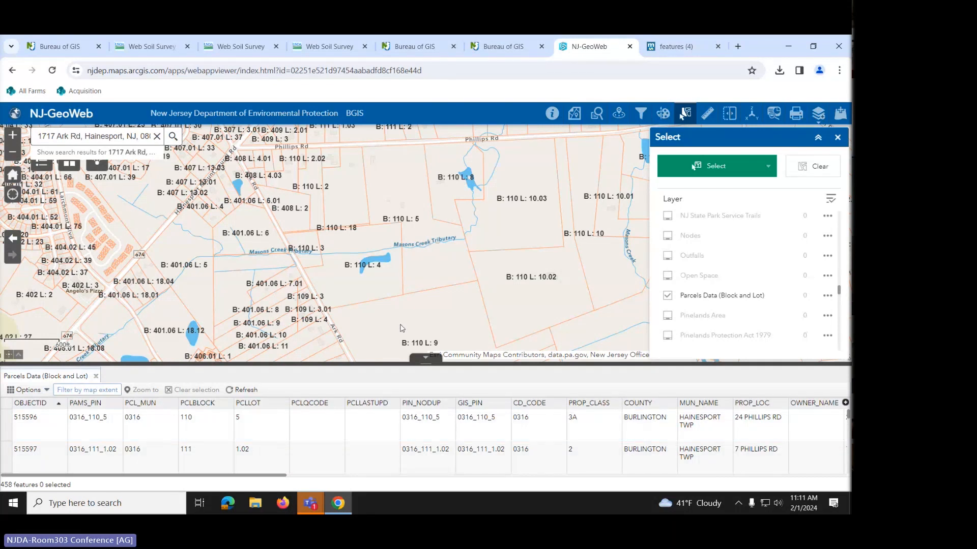
{"action": "left_click", "coordinate": [354, 284]}
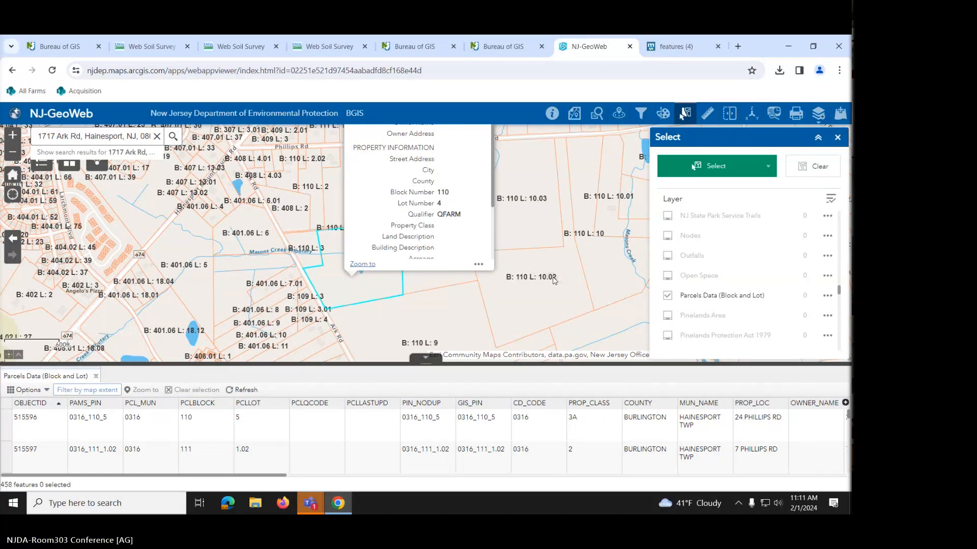
{"action": "scroll", "coordinate": [554, 280], "scroll_direction": "down", "scroll_amount": 1}
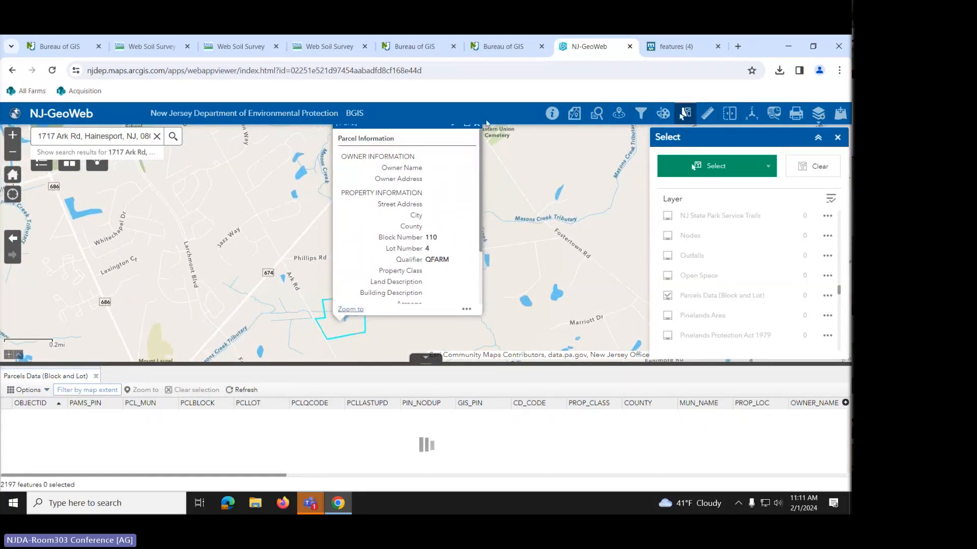
{"action": "left_click", "coordinate": [478, 127]}
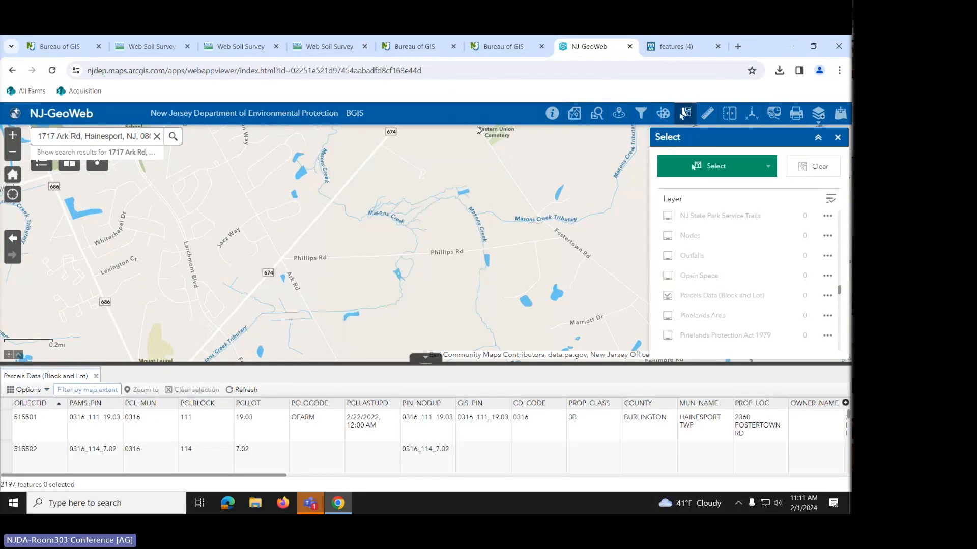
{"action": "scroll", "coordinate": [331, 322], "scroll_direction": "up", "scroll_amount": 1}
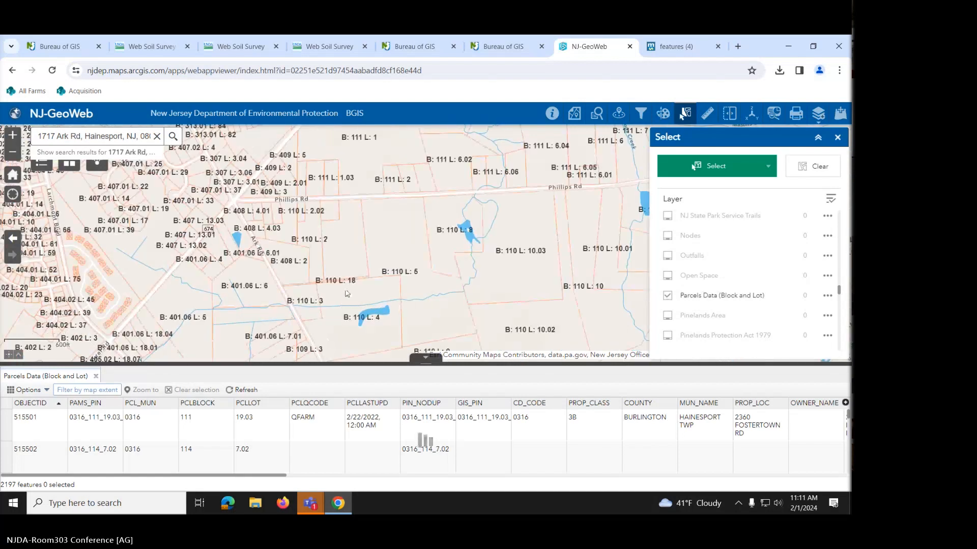
{"action": "left_click", "coordinate": [354, 299]}
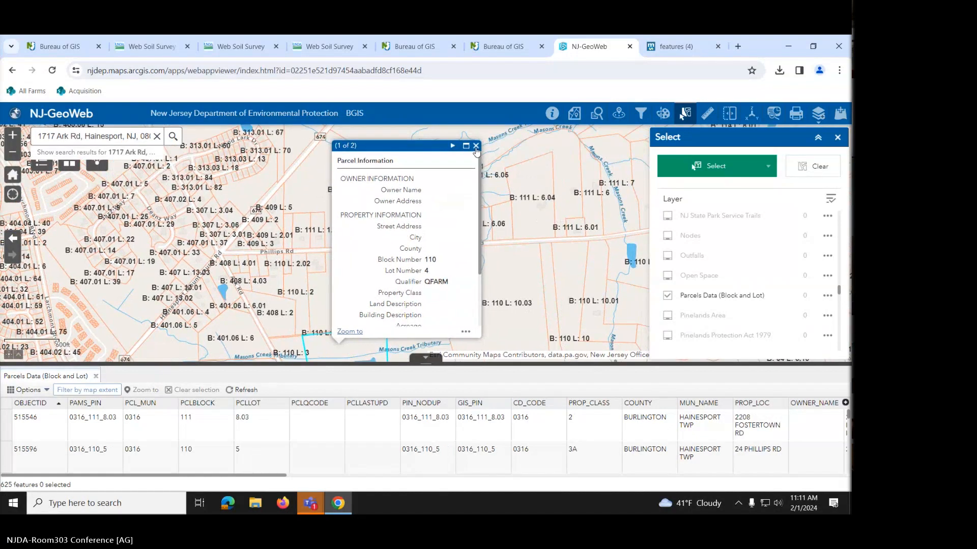
{"action": "left_click", "coordinate": [475, 146]}
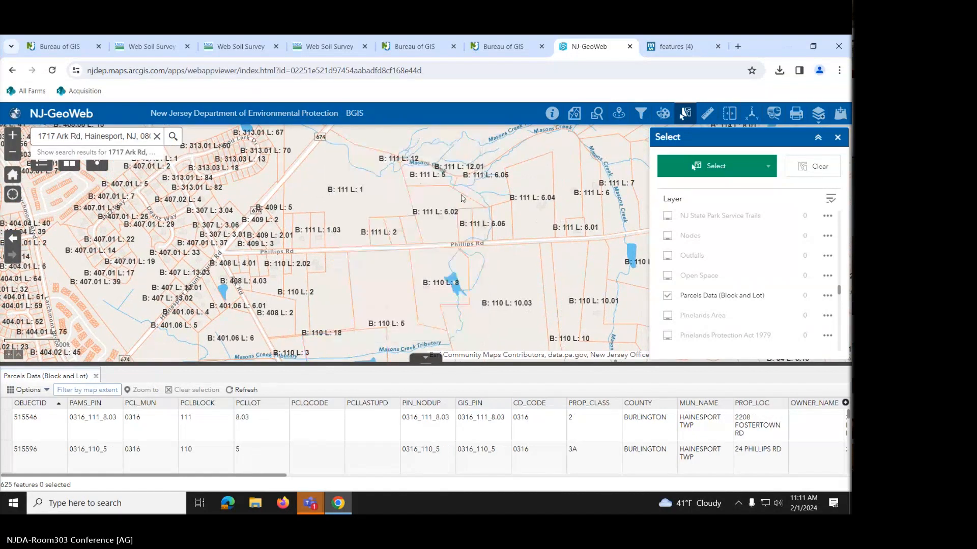
- Compare the parcel details of Block 110 Lot 8 and Lot 4 back and forth
{"action": "left_click", "coordinate": [442, 268]}
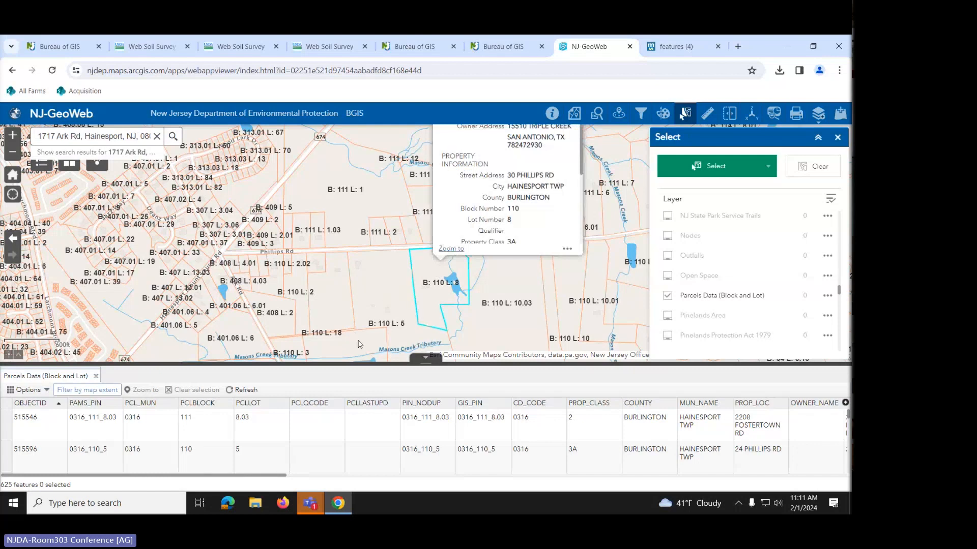
{"action": "left_click", "coordinate": [456, 260]}
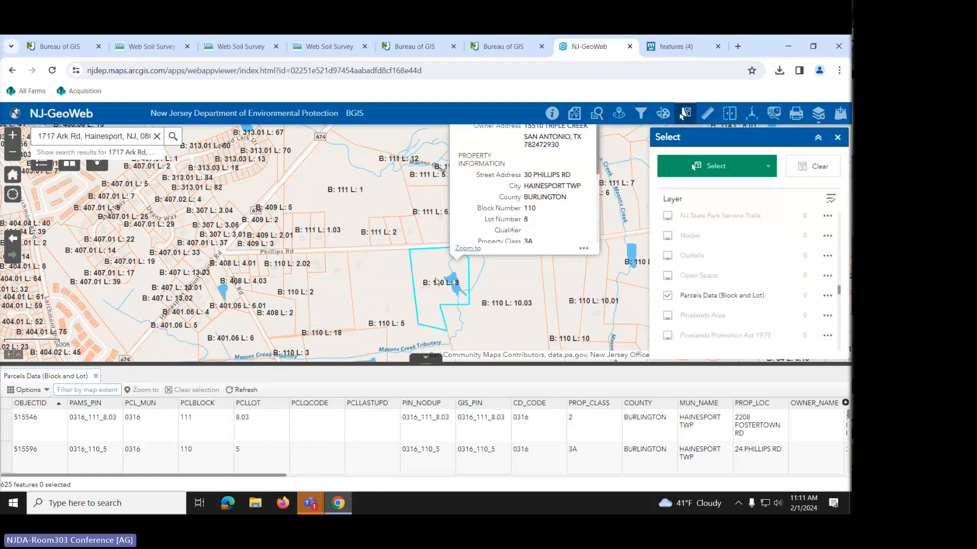
{"action": "left_click", "coordinate": [376, 340]}
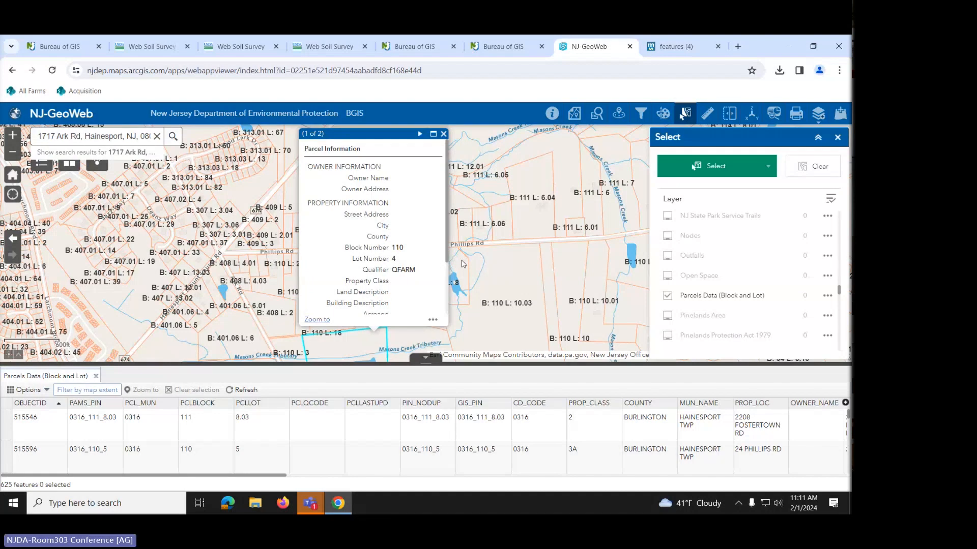
{"action": "left_click", "coordinate": [462, 263]}
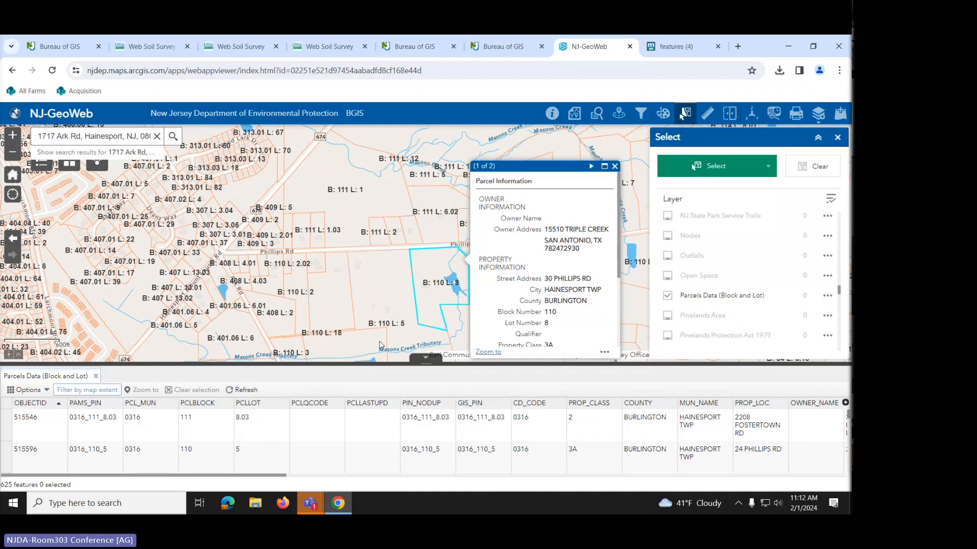
{"action": "left_click", "coordinate": [380, 345]}
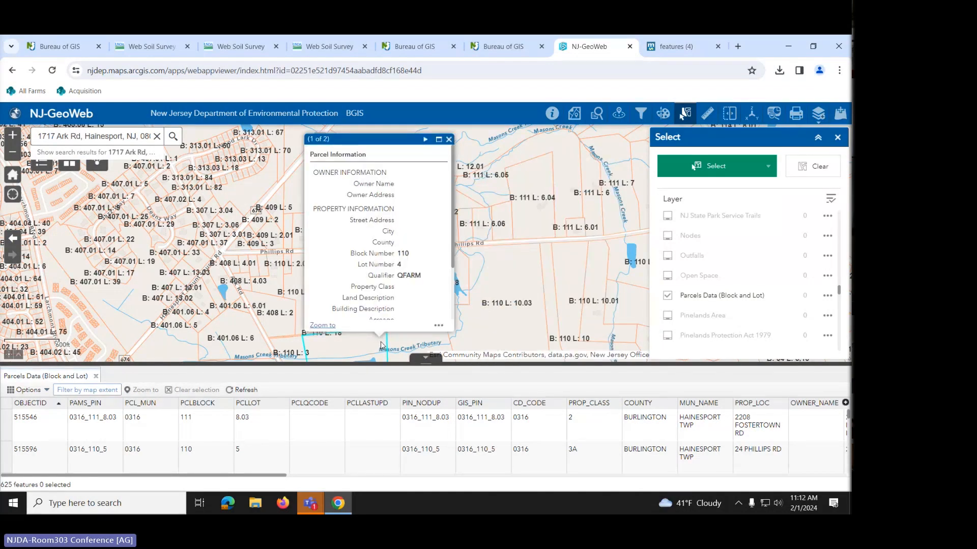
- Check neighbouring parcels Block 110 Lot 10.03, Block 111 Lot 2 and Block 110 Lot 2.03, ending on Lot 10.03
{"action": "left_click", "coordinate": [521, 282]}
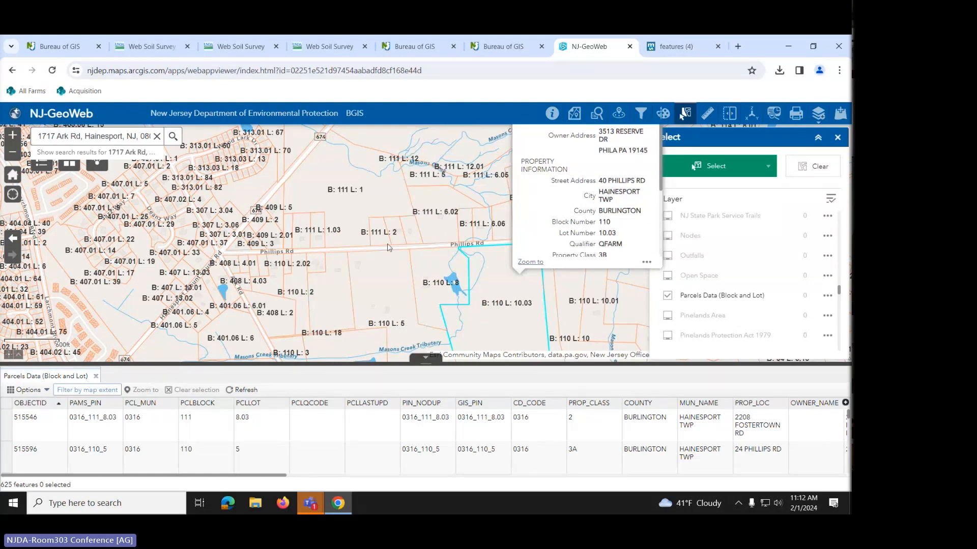
{"action": "left_click", "coordinate": [372, 233]}
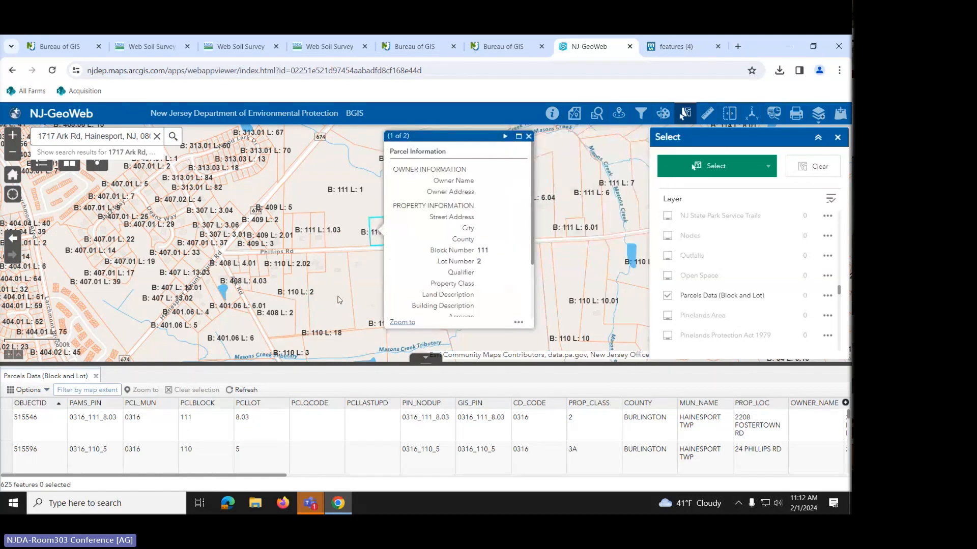
{"action": "left_click", "coordinate": [335, 296]}
{"action": "left_click", "coordinate": [529, 286]}
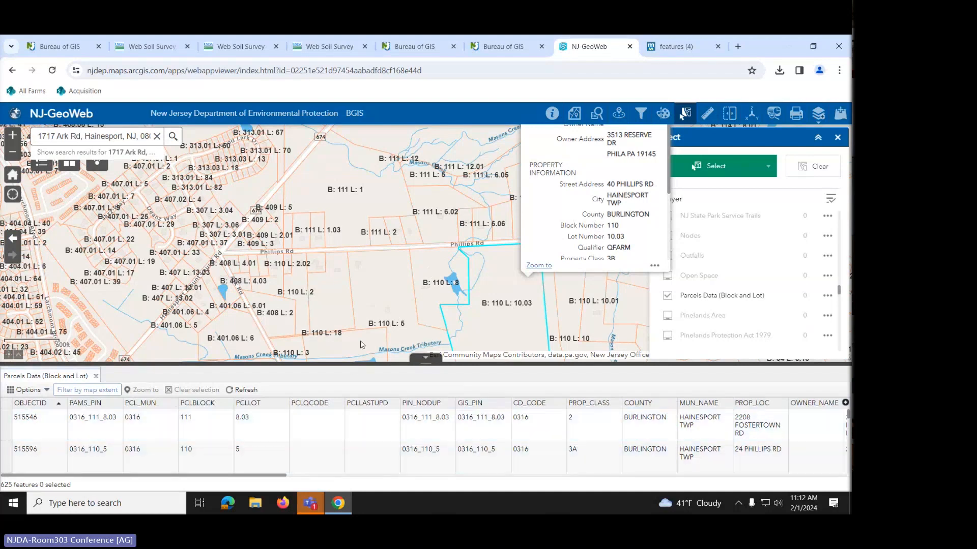
- Pan the map south of Phillips Rd and scroll through the Parcels table, now 480 features
{"action": "left_click_drag", "start_coordinate": [369, 290], "coordinate": [399, 203]}
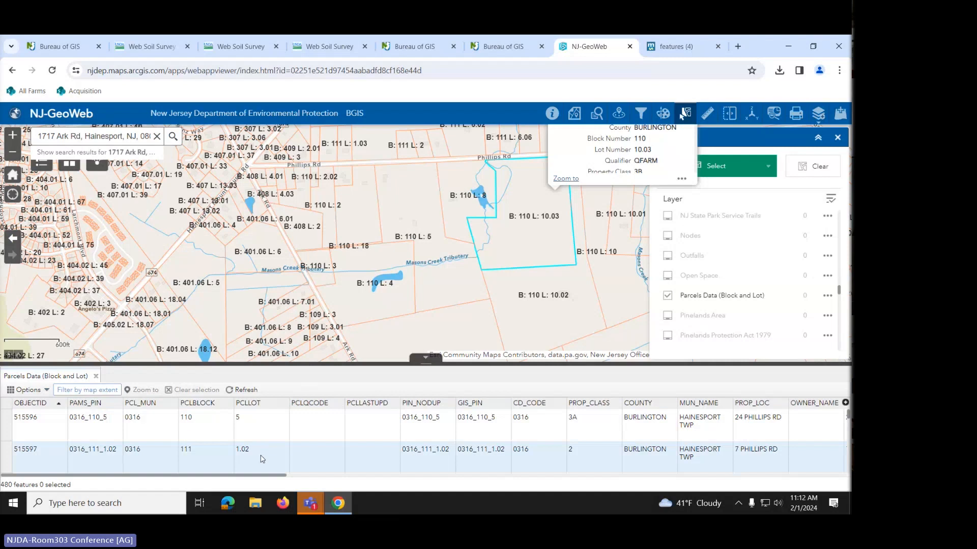
{"action": "scroll", "coordinate": [259, 450], "scroll_direction": "down", "scroll_amount": 4}
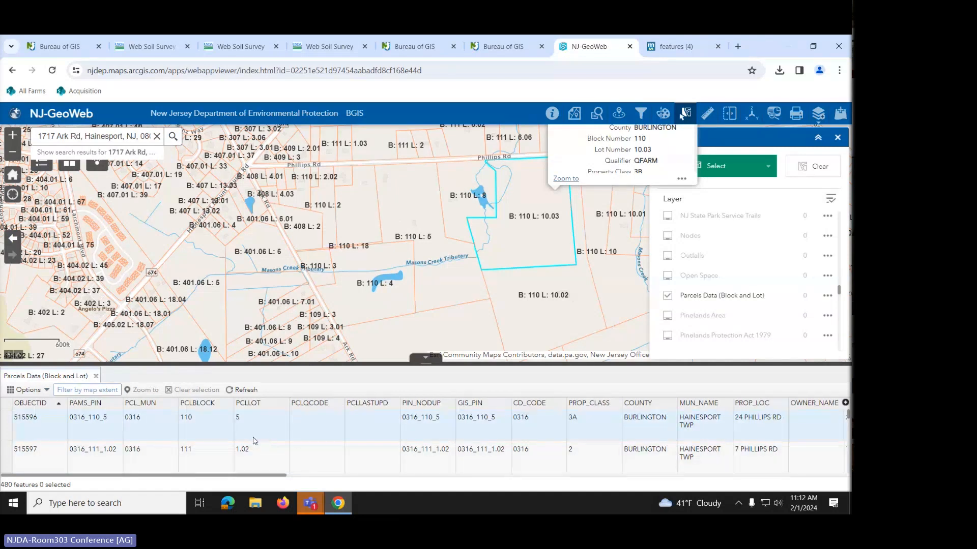
{"action": "scroll", "coordinate": [254, 441], "scroll_direction": "down", "scroll_amount": 3}
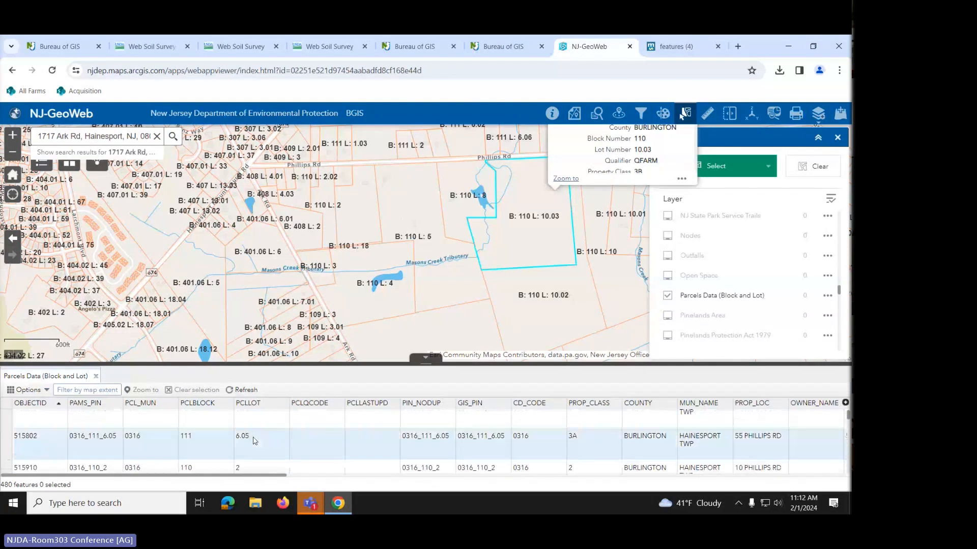
{"action": "scroll", "coordinate": [255, 441], "scroll_direction": "up", "scroll_amount": 7}
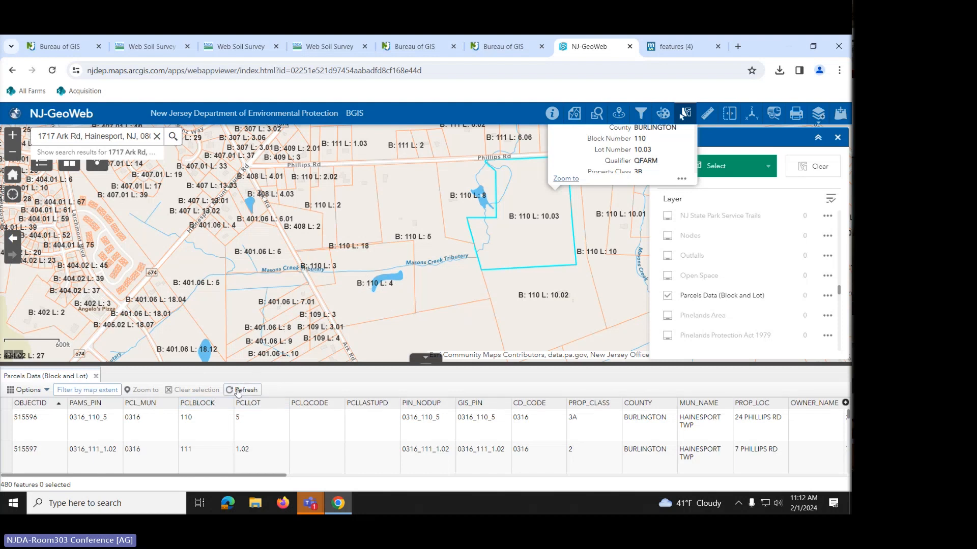
{"action": "left_click", "coordinate": [214, 407]}
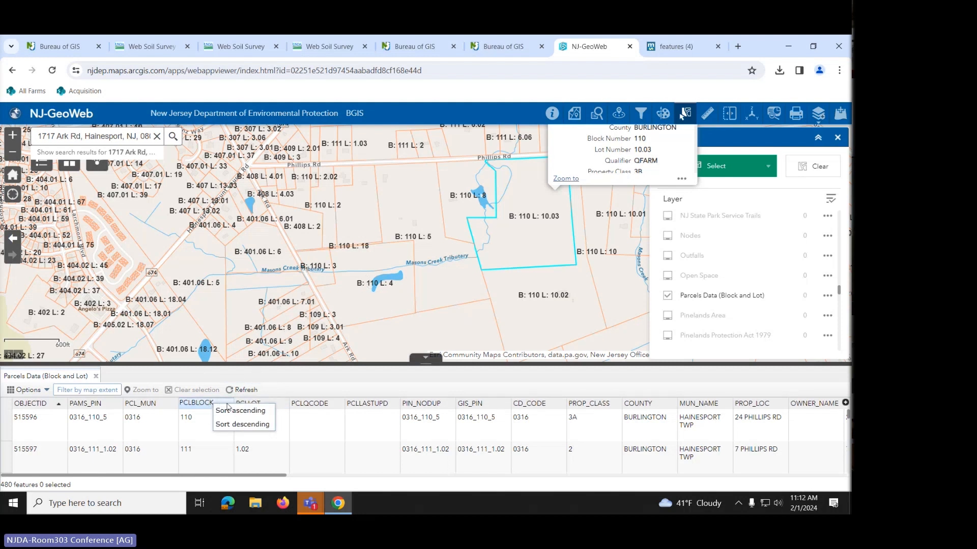
{"action": "left_click", "coordinate": [232, 412]}
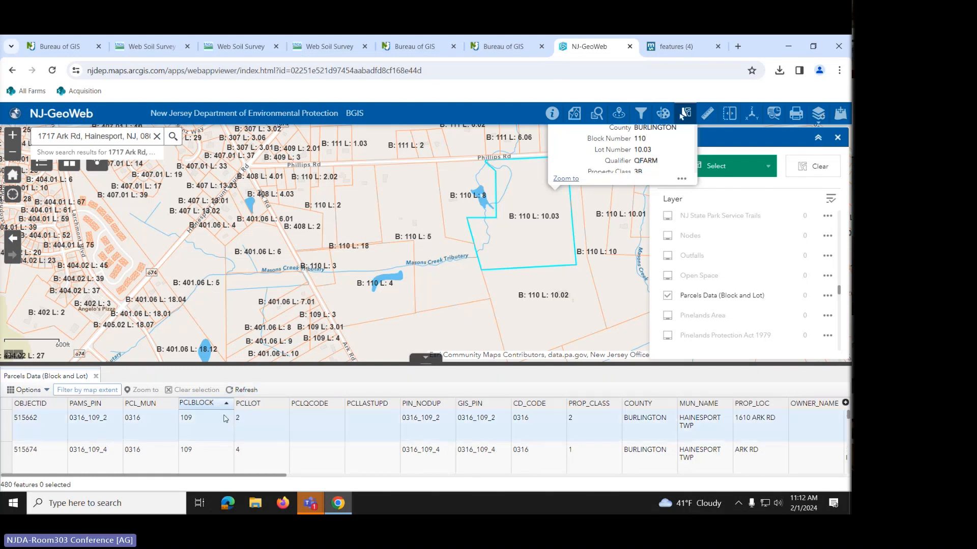
{"action": "scroll", "coordinate": [213, 425], "scroll_direction": "down", "scroll_amount": 2}
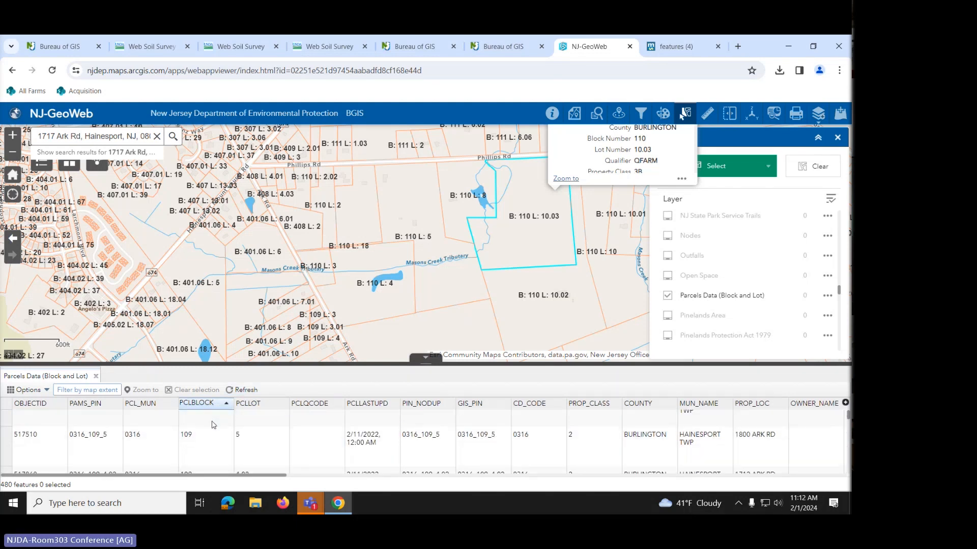
{"action": "scroll", "coordinate": [213, 425], "scroll_direction": "down", "scroll_amount": 4}
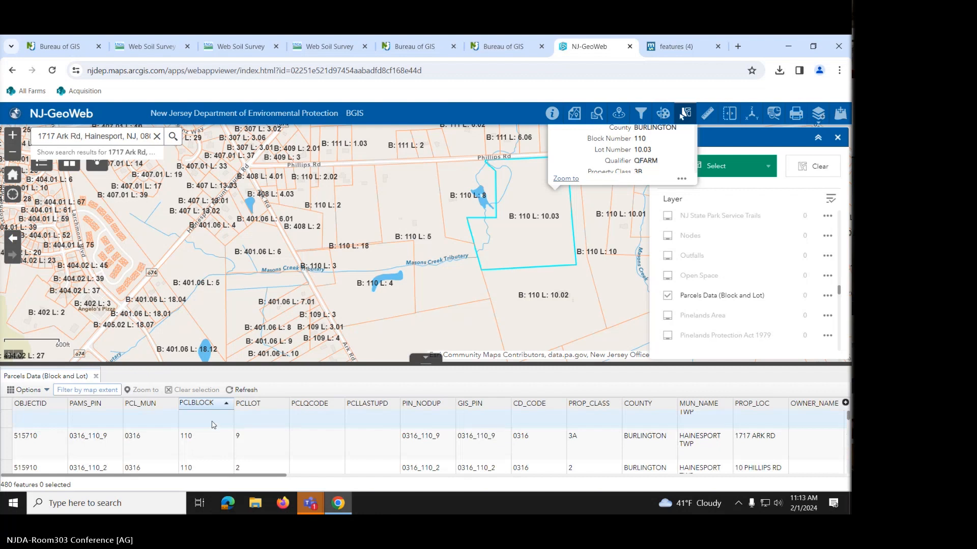
{"action": "scroll", "coordinate": [213, 425], "scroll_direction": "up", "scroll_amount": 3}
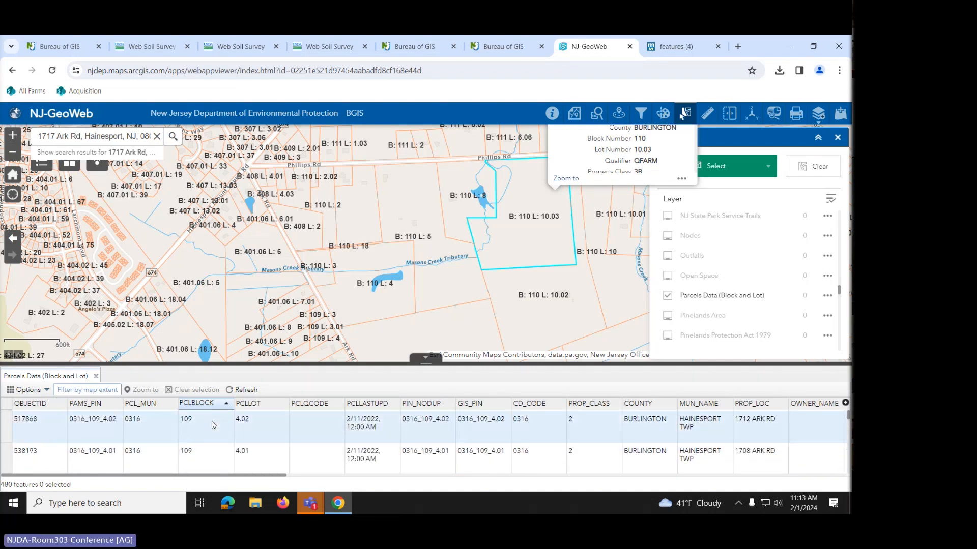
{"action": "scroll", "coordinate": [213, 426], "scroll_direction": "down", "scroll_amount": 3}
{"action": "scroll", "coordinate": [213, 425], "scroll_direction": "down", "scroll_amount": 2}
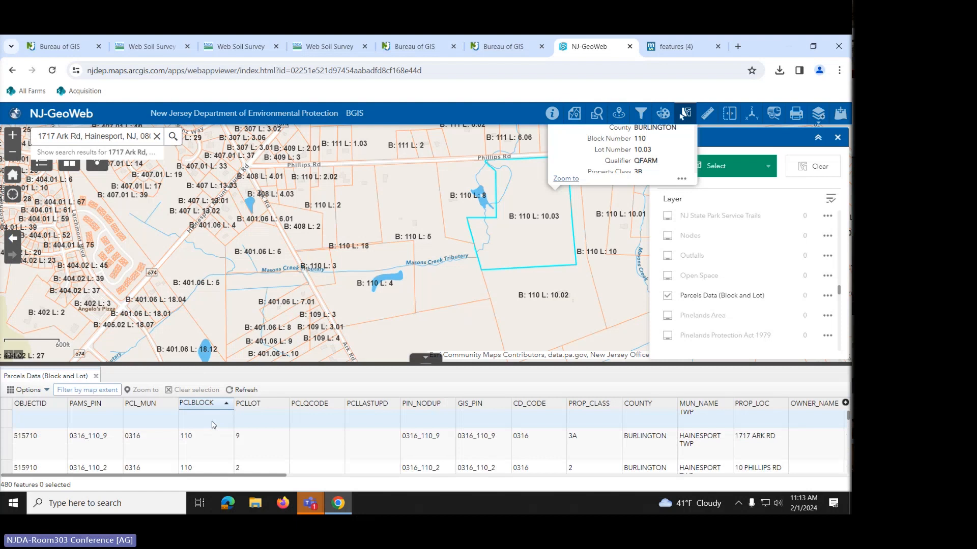
{"action": "scroll", "coordinate": [213, 425], "scroll_direction": "down", "scroll_amount": 1}
{"action": "scroll", "coordinate": [214, 432], "scroll_direction": "down", "scroll_amount": 1}
{"action": "scroll", "coordinate": [213, 434], "scroll_direction": "down", "scroll_amount": 4}
{"action": "scroll", "coordinate": [213, 435], "scroll_direction": "down", "scroll_amount": 3}
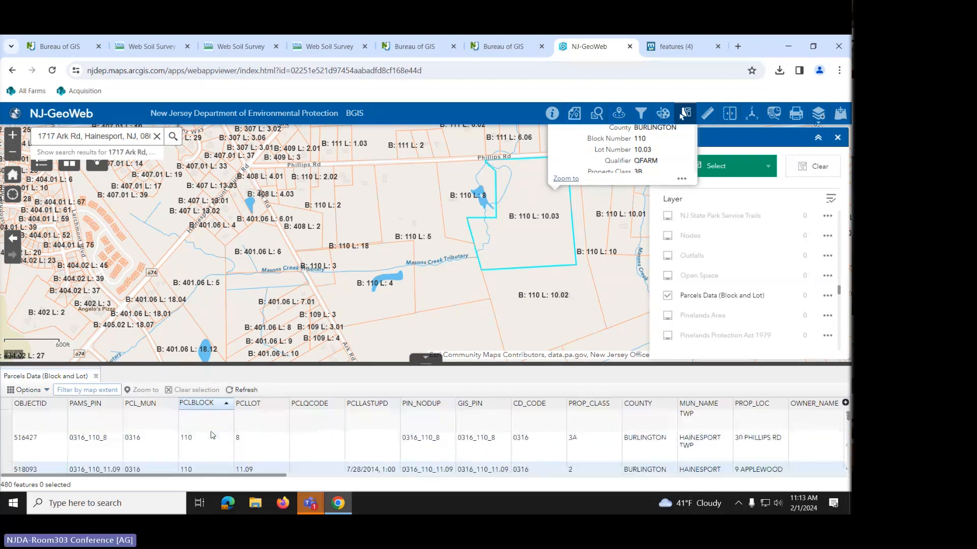
- Select the Block 110 Lot 8 row, then add the Lot 4 (QFARM) row to the selection
{"action": "left_click", "coordinate": [6, 446]}
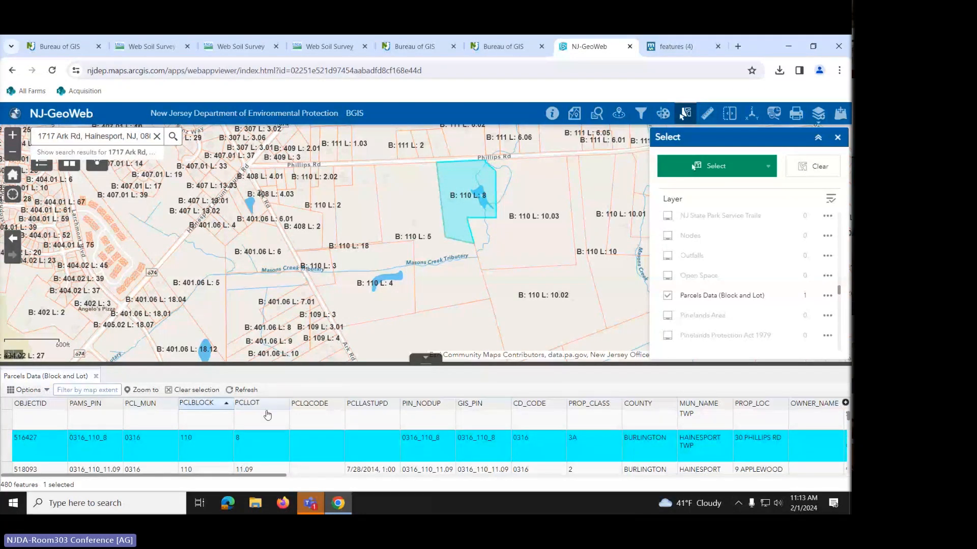
{"action": "scroll", "coordinate": [264, 442], "scroll_direction": "down", "scroll_amount": 1}
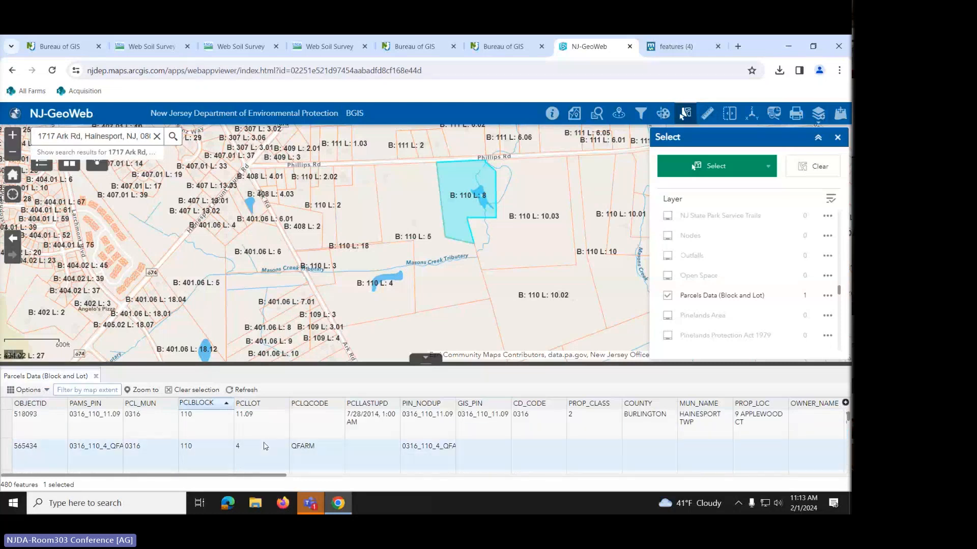
{"action": "left_click", "coordinate": [6, 457]}
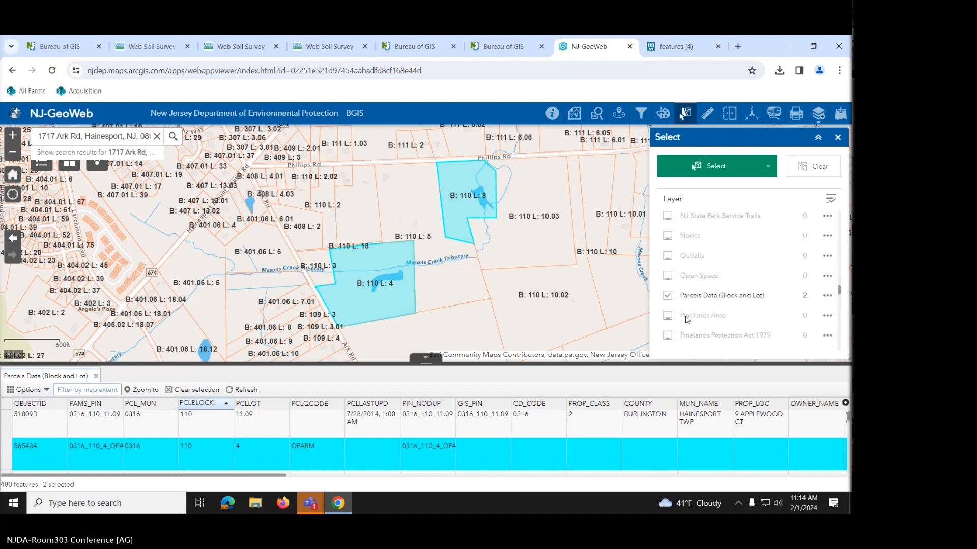
- Export the selected Block 110 Lots 4 and 8 parcels as GeoJSON, then close the old features (4) tab
{"action": "left_click", "coordinate": [828, 297]}
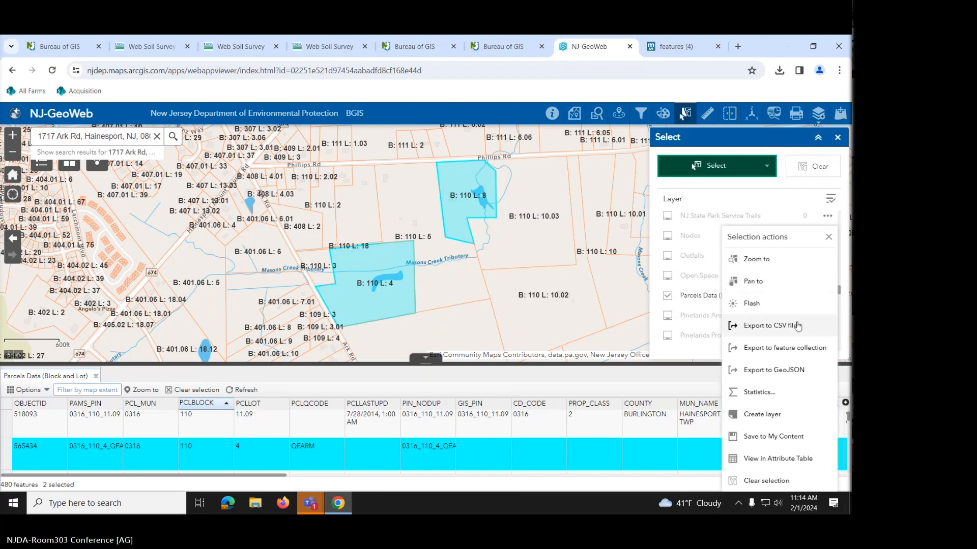
{"action": "left_click", "coordinate": [786, 378]}
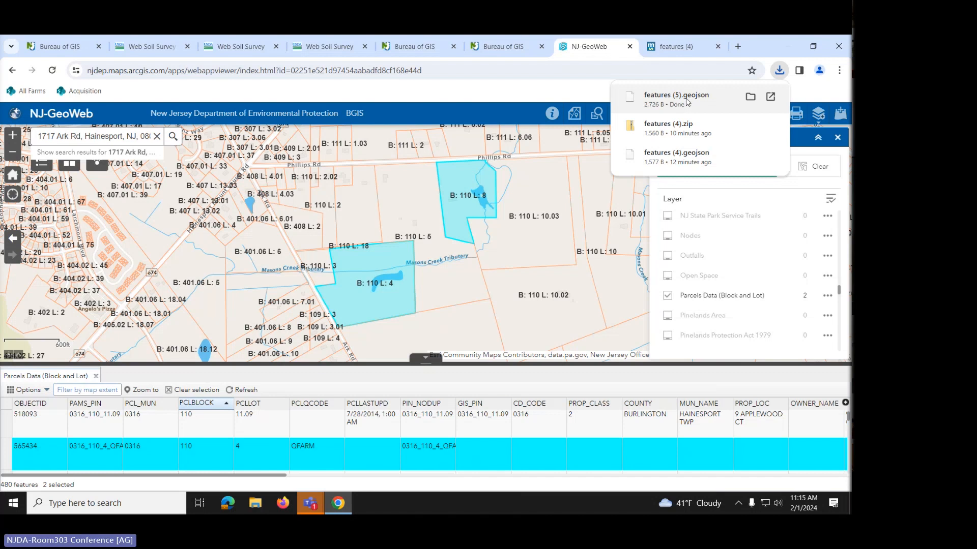
{"action": "left_click", "coordinate": [718, 47]}
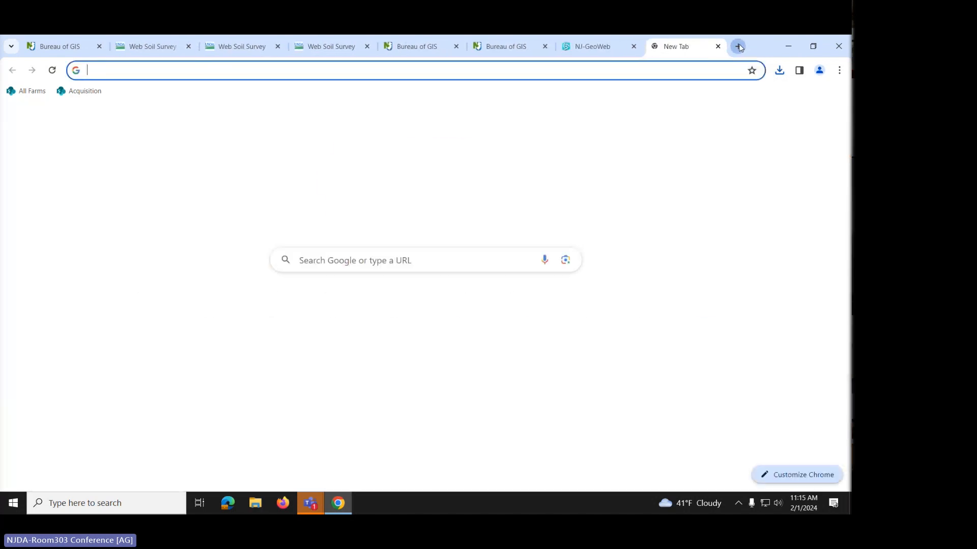
- Open mapshaper.org in a new tab and import features (5).geojson
{"action": "left_click", "coordinate": [739, 47]}
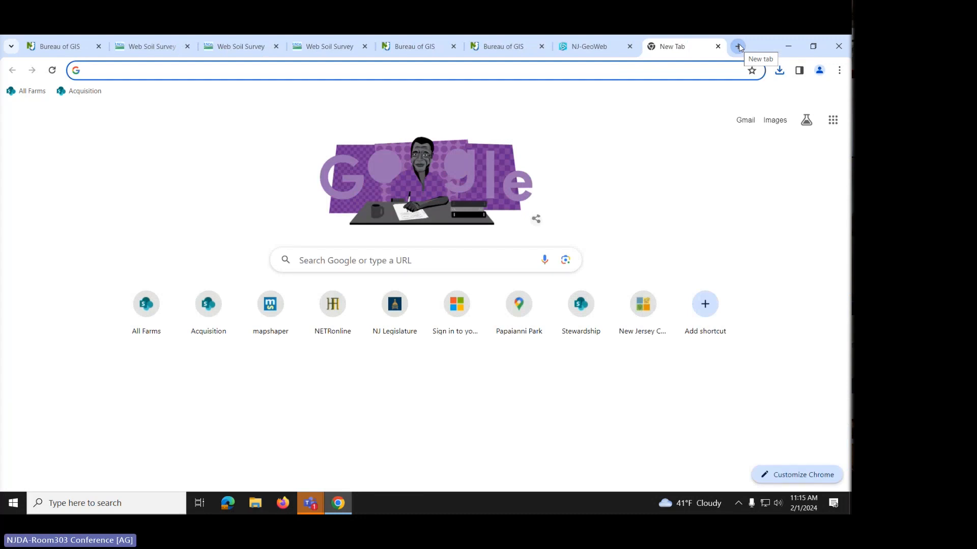
{"action": "type", "text": "mapshaper.org"}
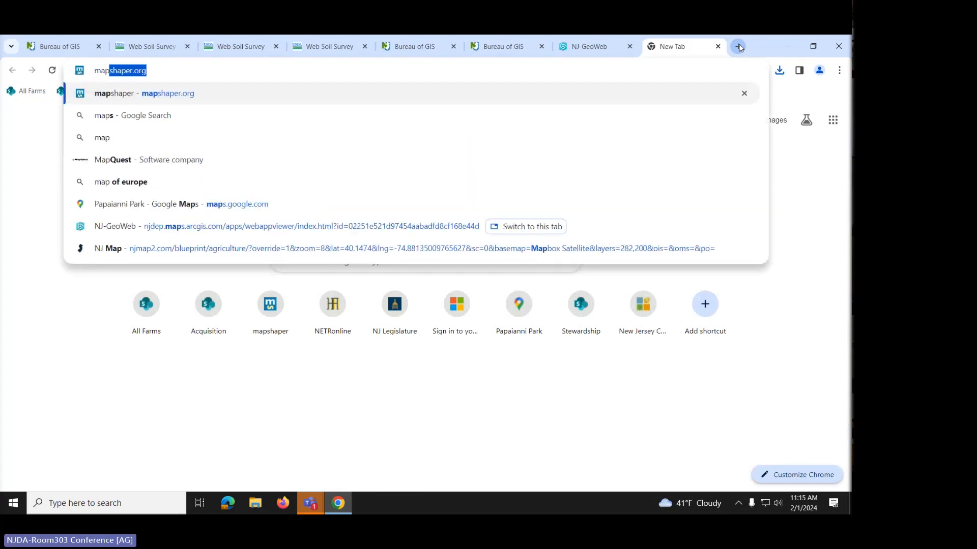
{"action": "key", "text": "Return"}
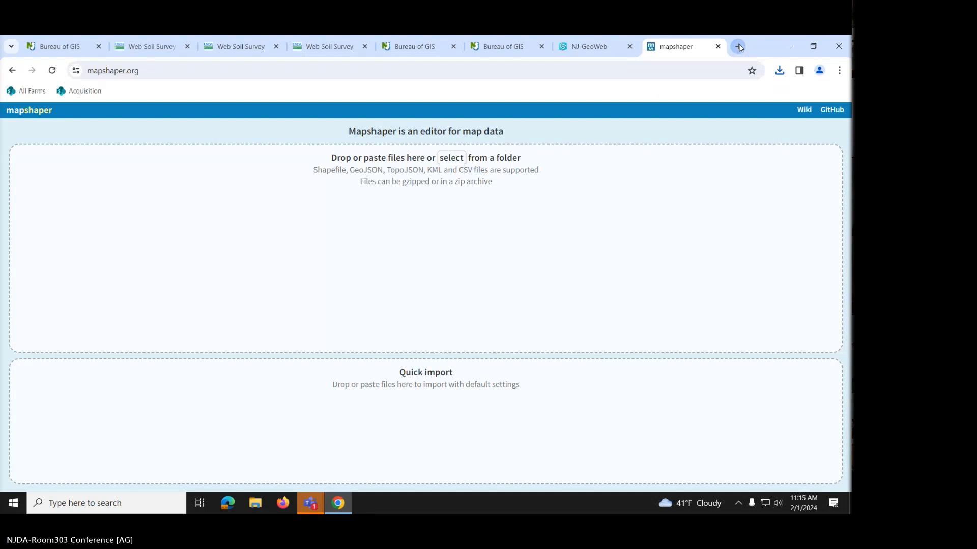
{"action": "left_click", "coordinate": [452, 156]}
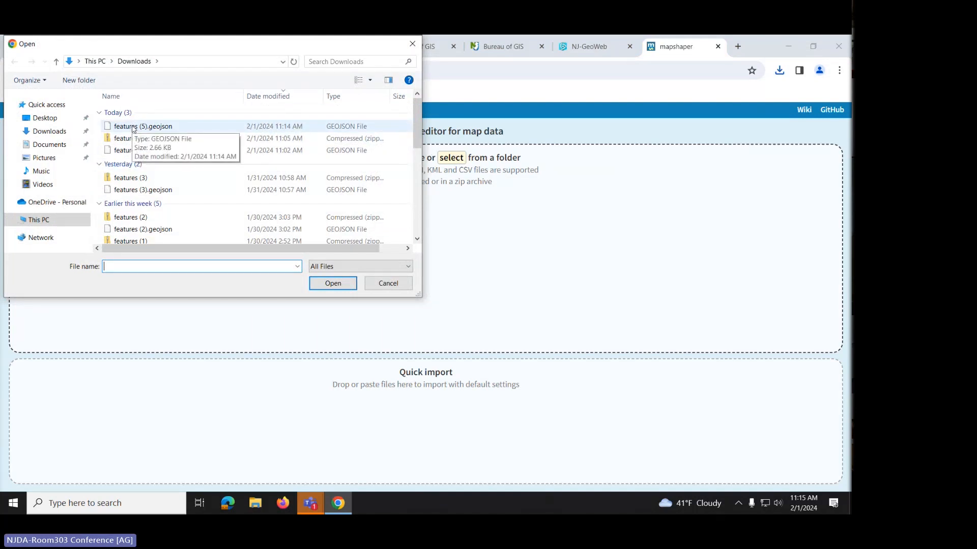
{"action": "left_click", "coordinate": [133, 128]}
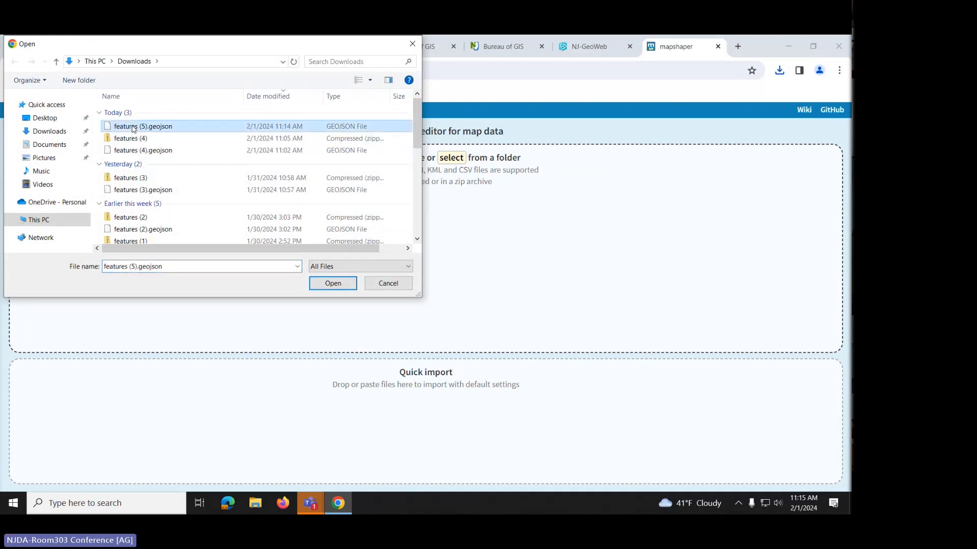
{"action": "left_click", "coordinate": [326, 288]}
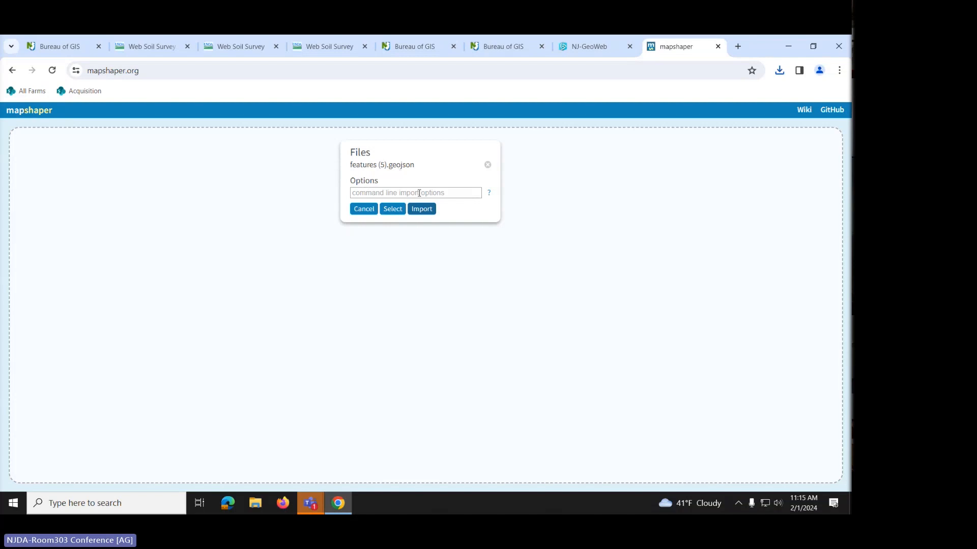
{"action": "left_click", "coordinate": [422, 210]}
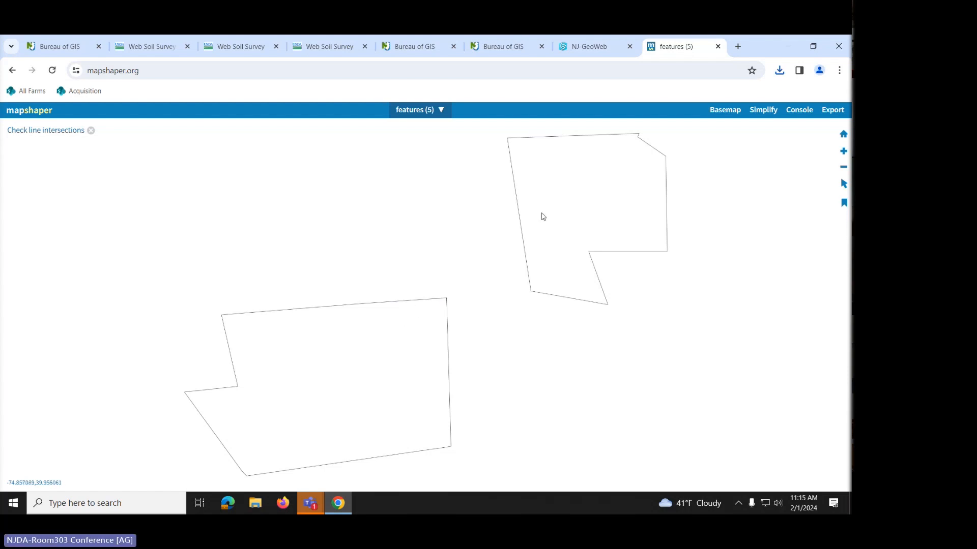
- Export the parcels as a Shapefile, producing features (5).zip
{"action": "left_click", "coordinate": [833, 111]}
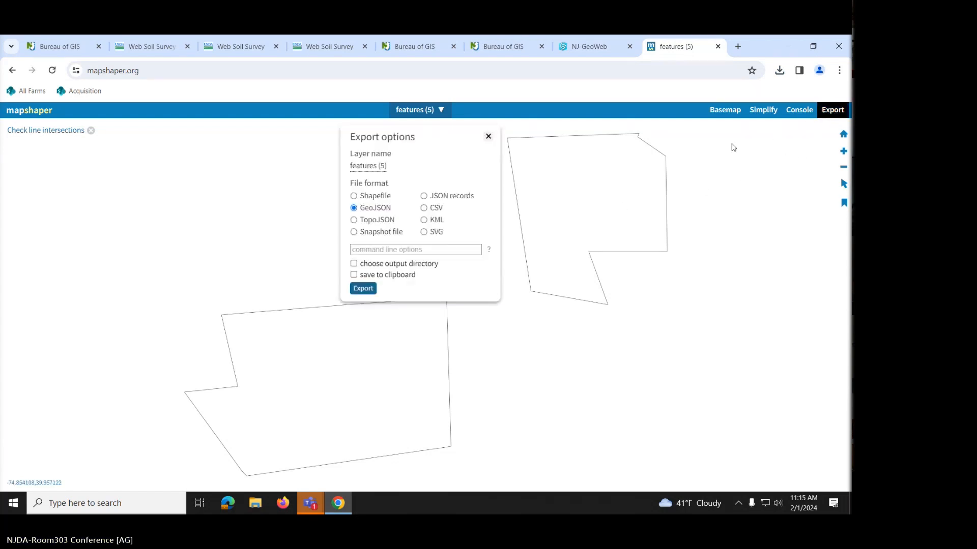
{"action": "left_click", "coordinate": [371, 199]}
{"action": "left_click", "coordinate": [372, 288]}
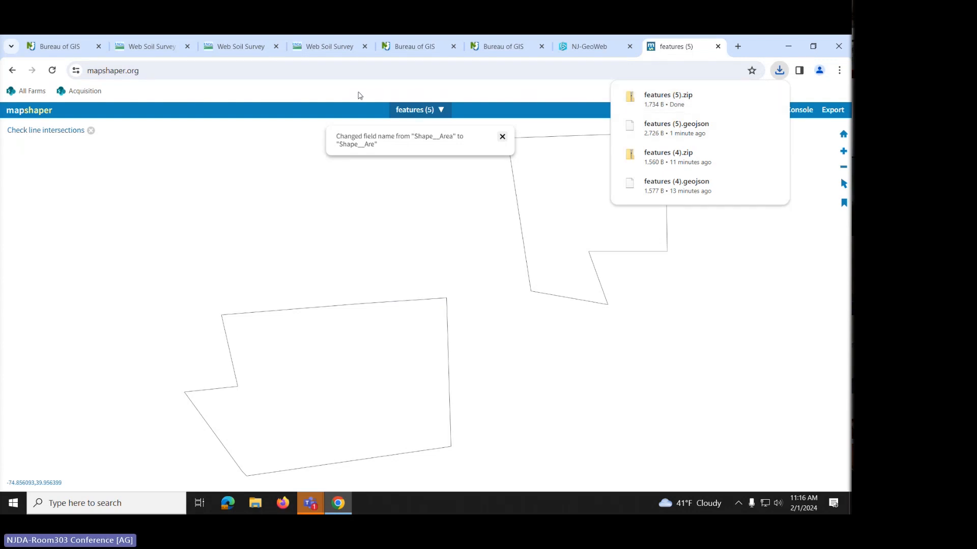
- Clear the existing area of interest in Web Soil Survey
{"action": "mouse_move", "coordinate": [241, 47]}
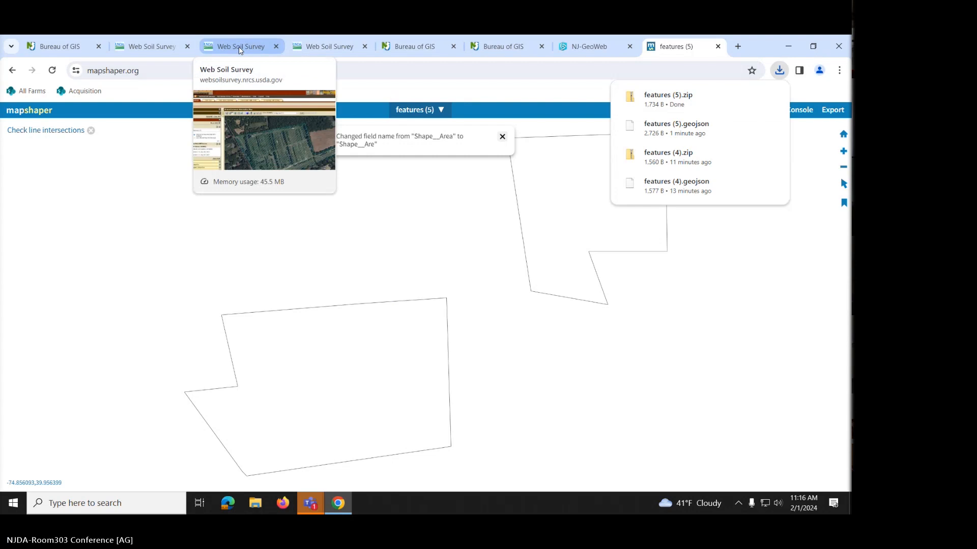
{"action": "left_click", "coordinate": [240, 48]}
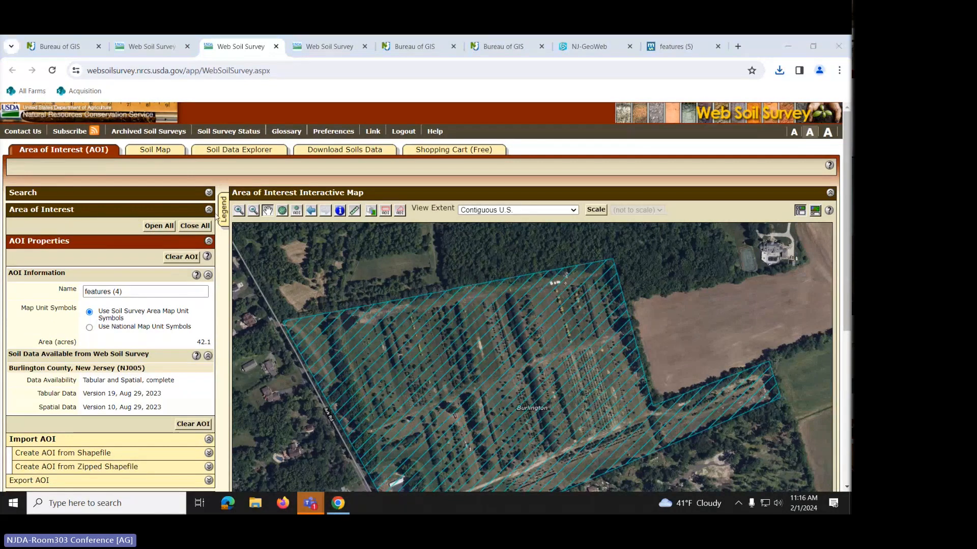
{"action": "left_click", "coordinate": [181, 257]}
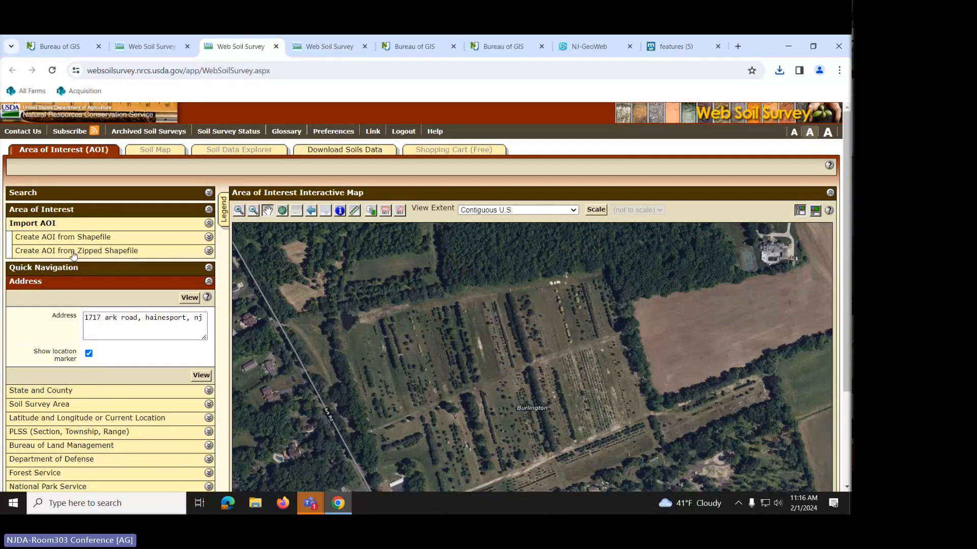
- Set a new AOI from the zipped shapefile features (5).zip: 27.6 acres in Burlington County
{"action": "left_click", "coordinate": [149, 258]}
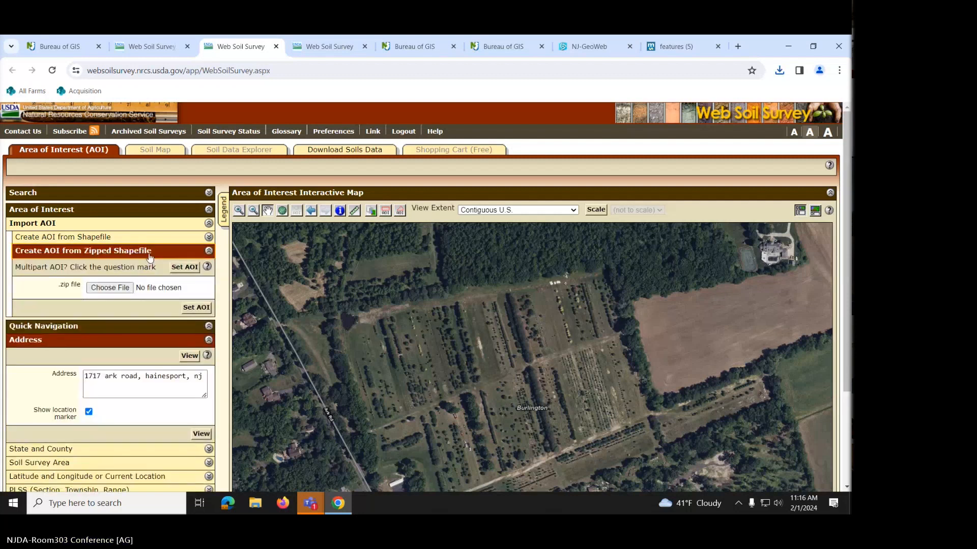
{"action": "left_click", "coordinate": [122, 288]}
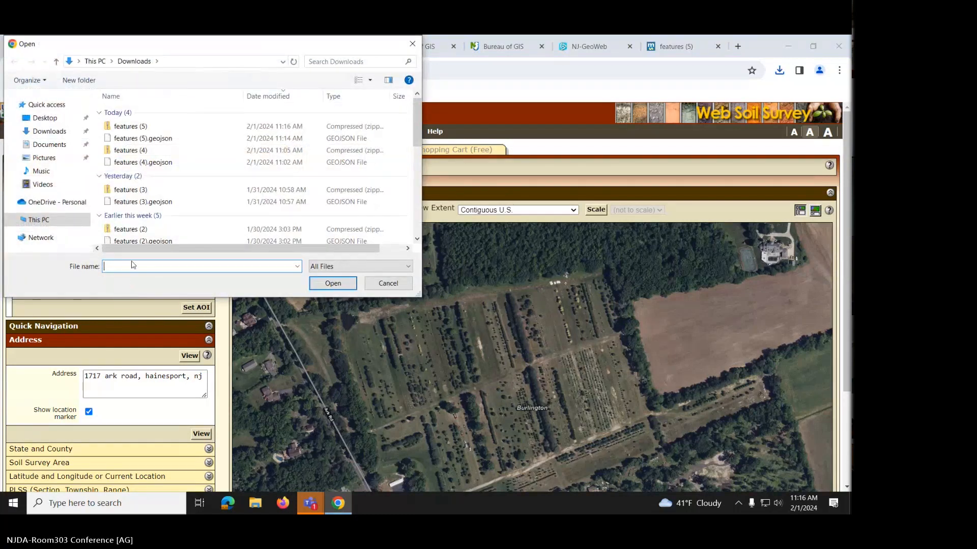
{"action": "left_click", "coordinate": [121, 127]}
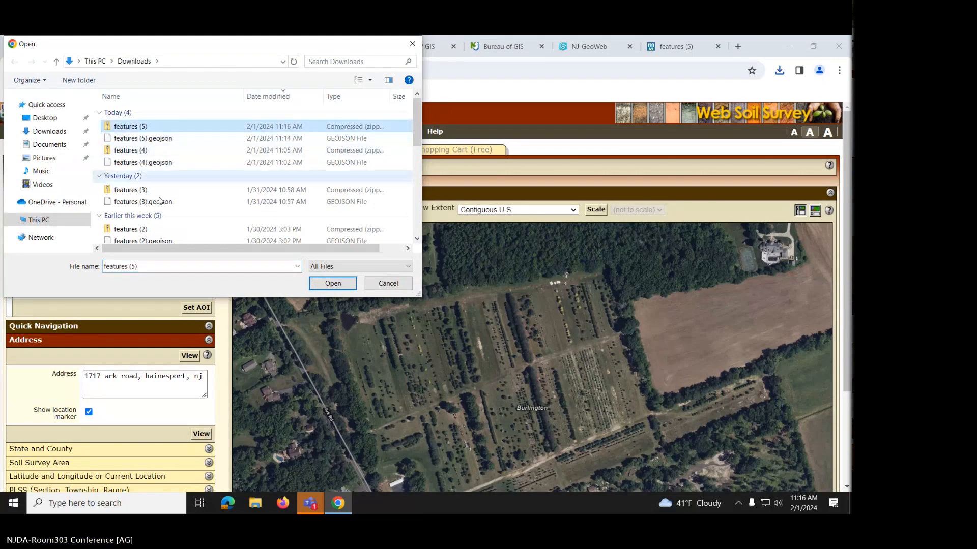
{"action": "left_click", "coordinate": [333, 283]}
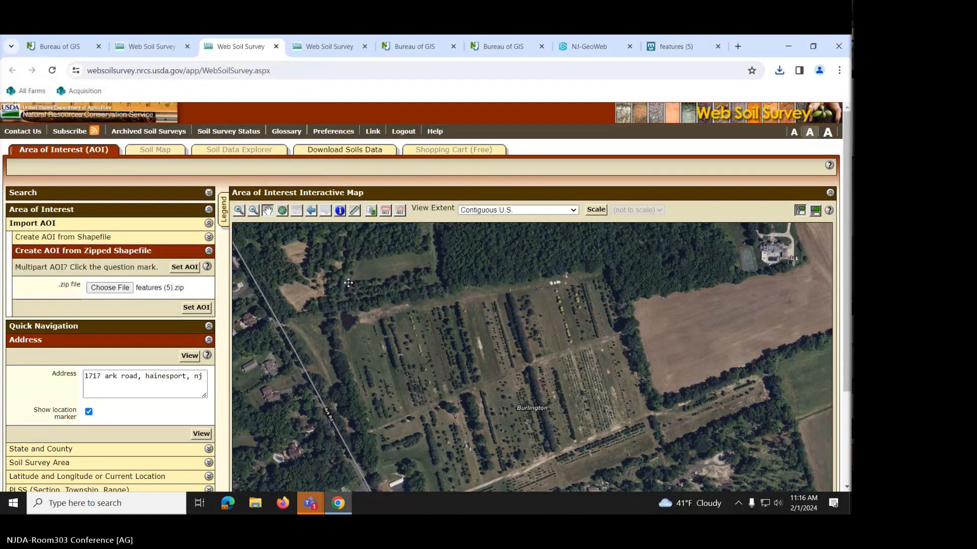
{"action": "left_click", "coordinate": [205, 309]}
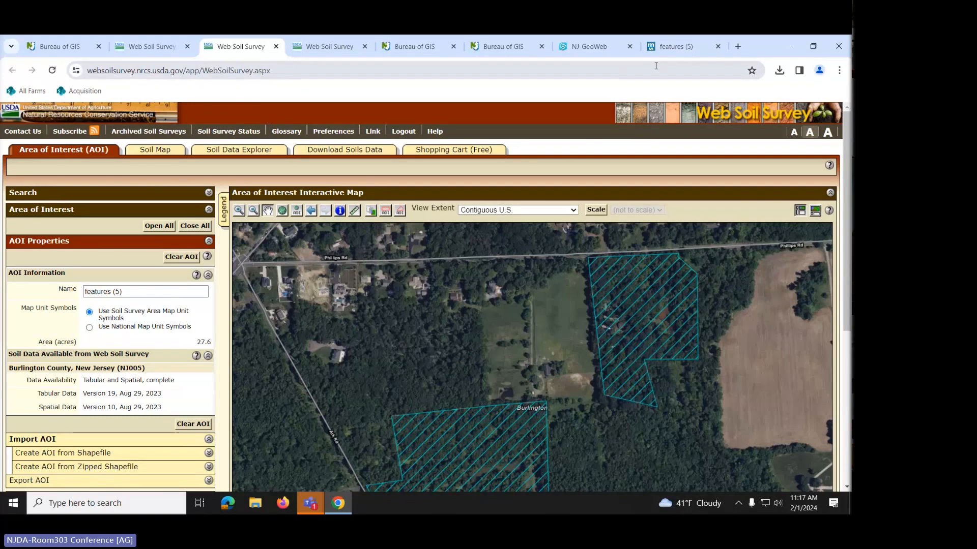
- Close the mapshaper, NJ-GeoWeb, extra Bureau of GIS and Web Soil Survey tabs
{"action": "left_click", "coordinate": [717, 47]}
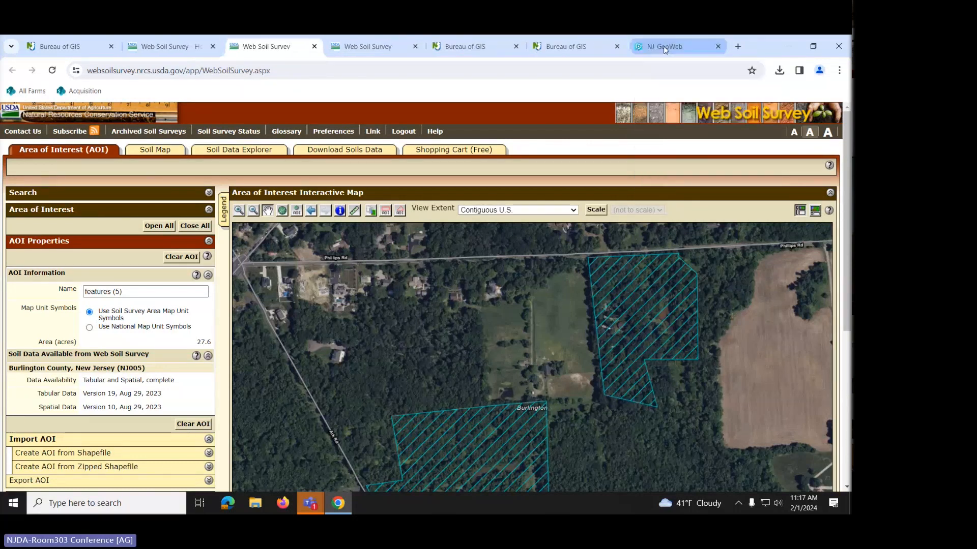
{"action": "left_click", "coordinate": [718, 47]}
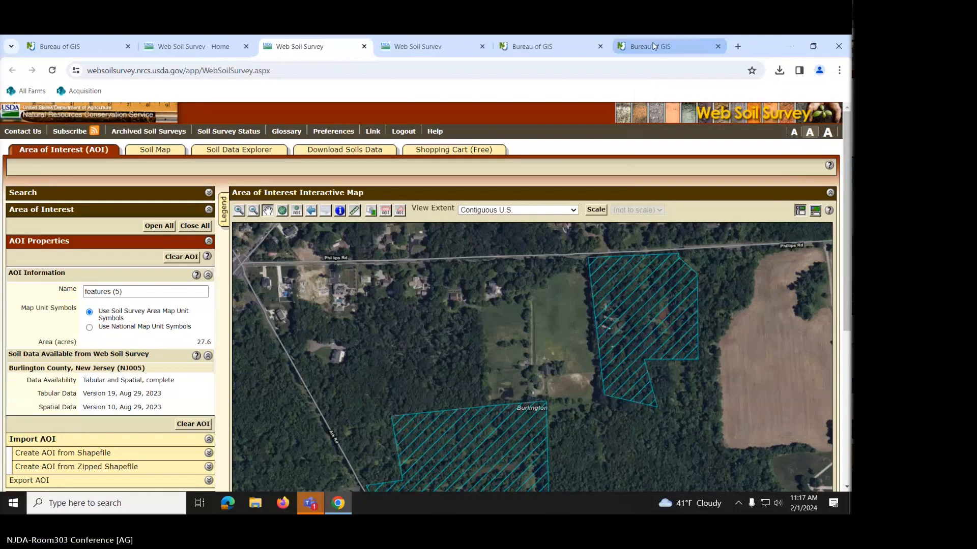
{"action": "left_click", "coordinate": [717, 47]}
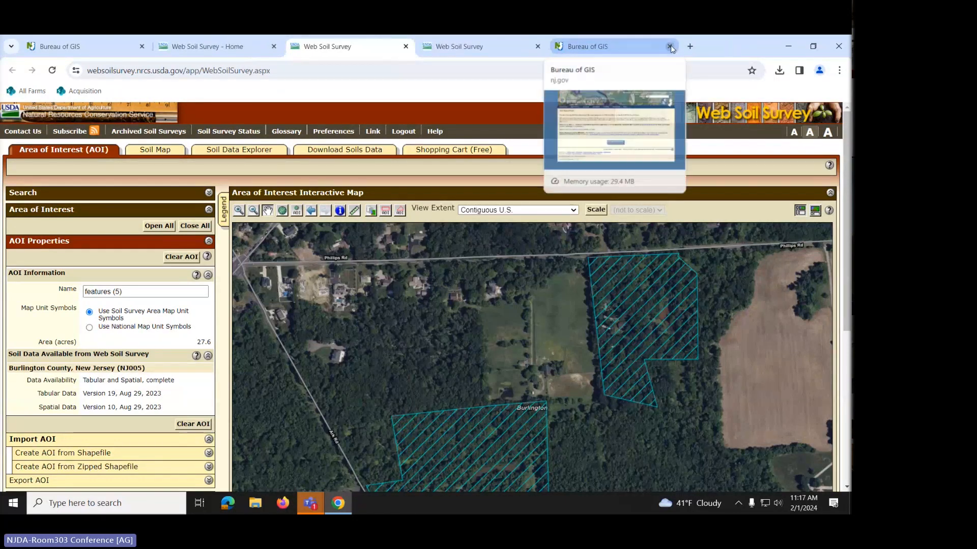
{"action": "left_click", "coordinate": [670, 47]}
{"action": "left_click", "coordinate": [538, 47]}
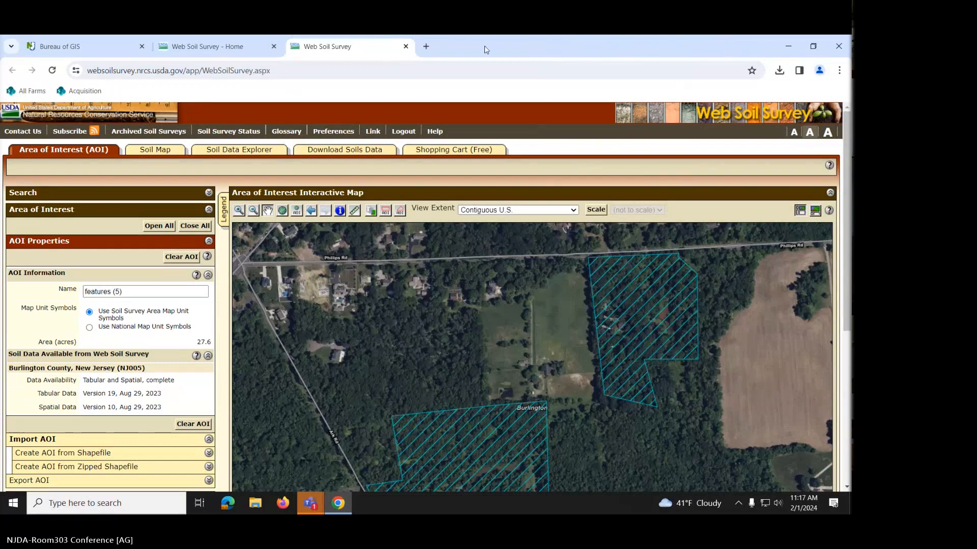
{"action": "left_click", "coordinate": [406, 47]}
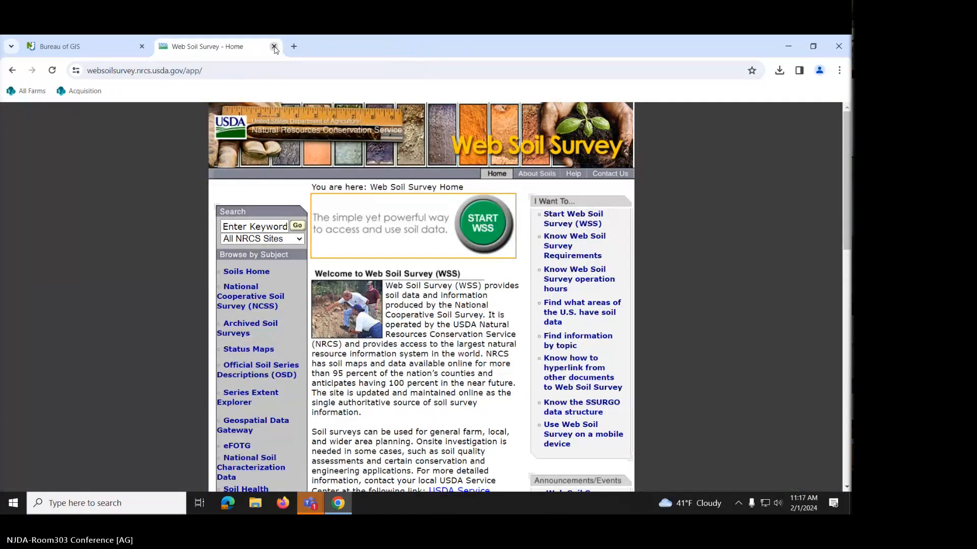
{"action": "left_click", "coordinate": [274, 46]}
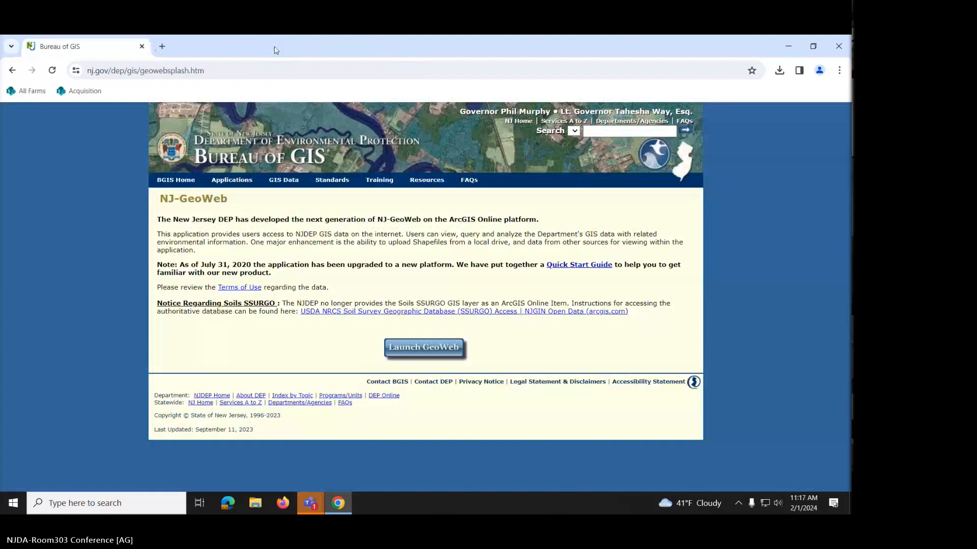
- Search 'nj conservation blueprint' in a new tab and open the njmap2.com Blueprint site
{"action": "left_click", "coordinate": [162, 46]}
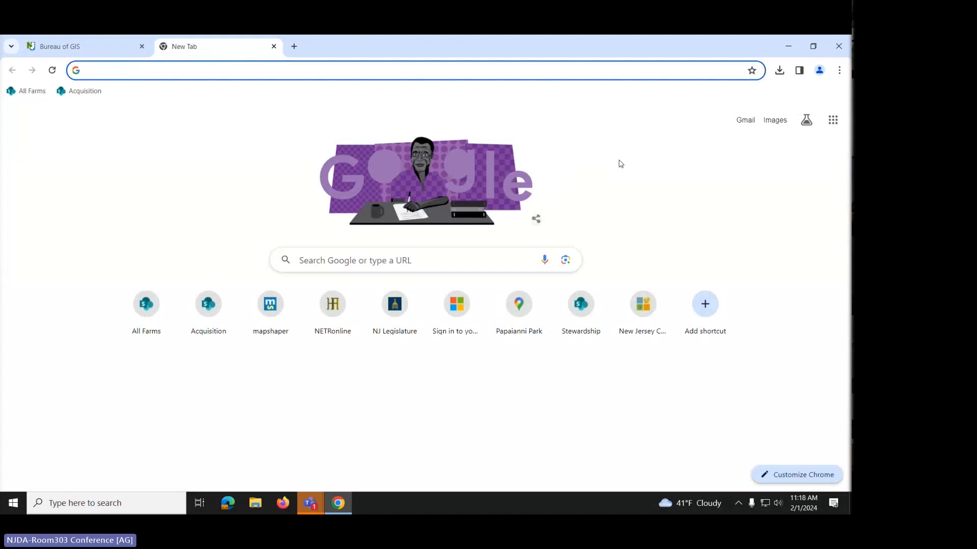
{"action": "type", "text": "nj conserv"}
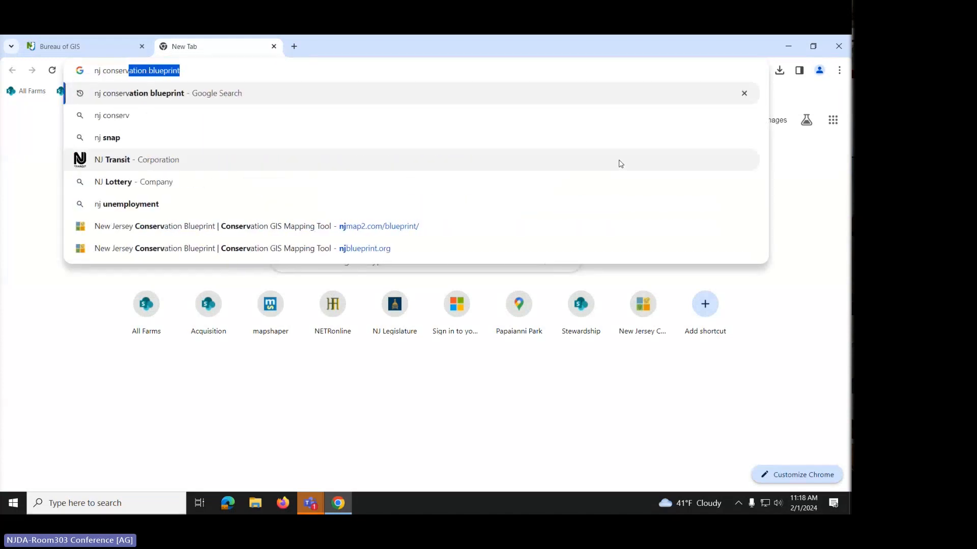
{"action": "type", "text": "ation"}
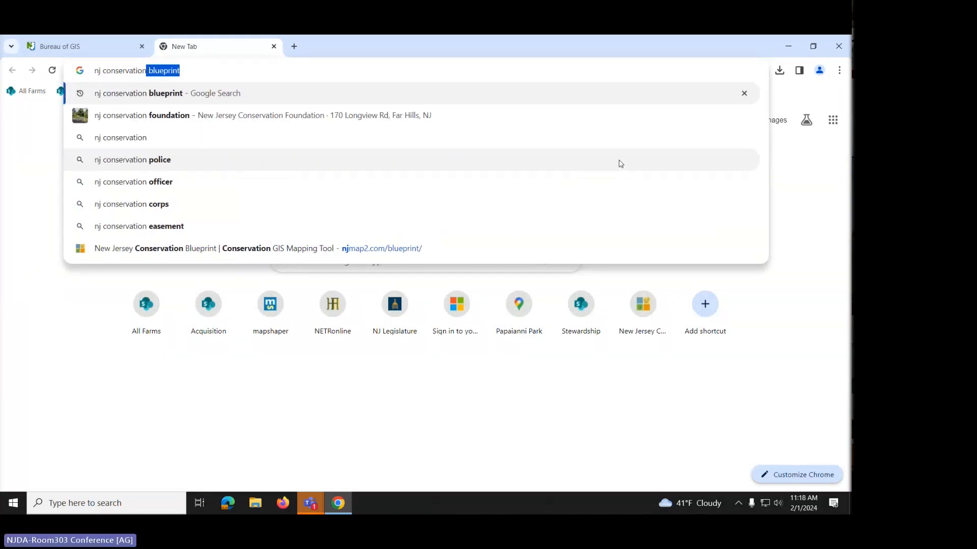
{"action": "left_click", "coordinate": [163, 94]}
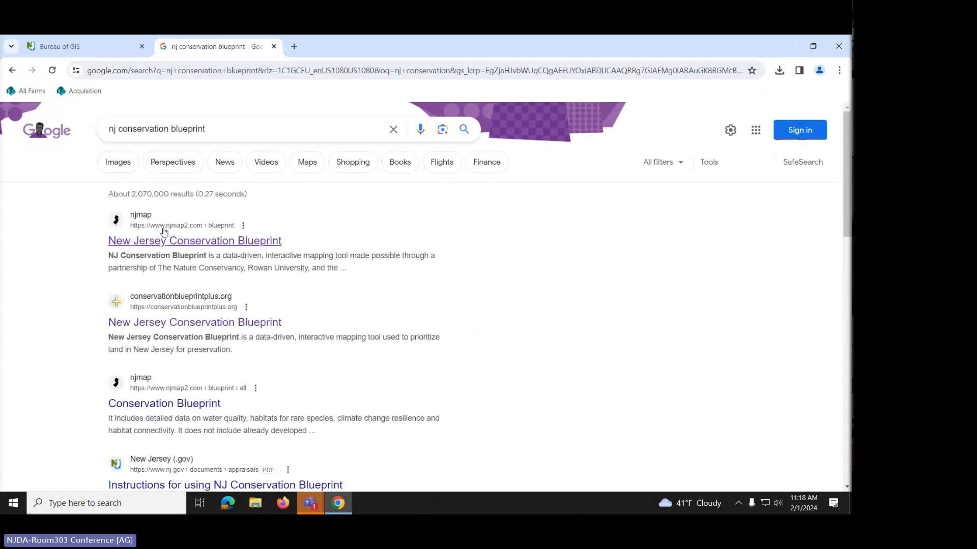
{"action": "left_click", "coordinate": [185, 245]}
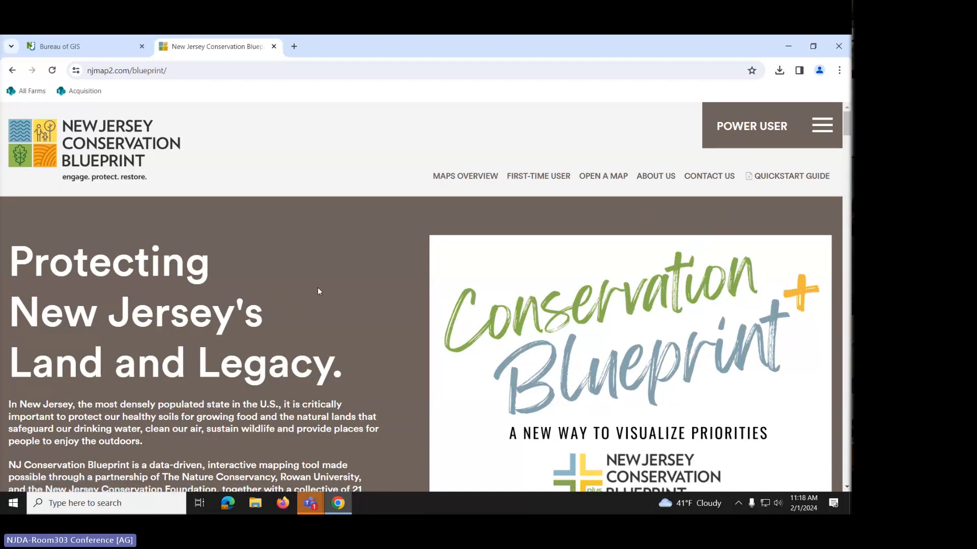
- Scroll down to Open a Map and open the Agriculture map from the maps panel
{"action": "scroll", "coordinate": [318, 283], "scroll_direction": "down", "scroll_amount": 3}
{"action": "scroll", "coordinate": [318, 283], "scroll_direction": "down", "scroll_amount": 5}
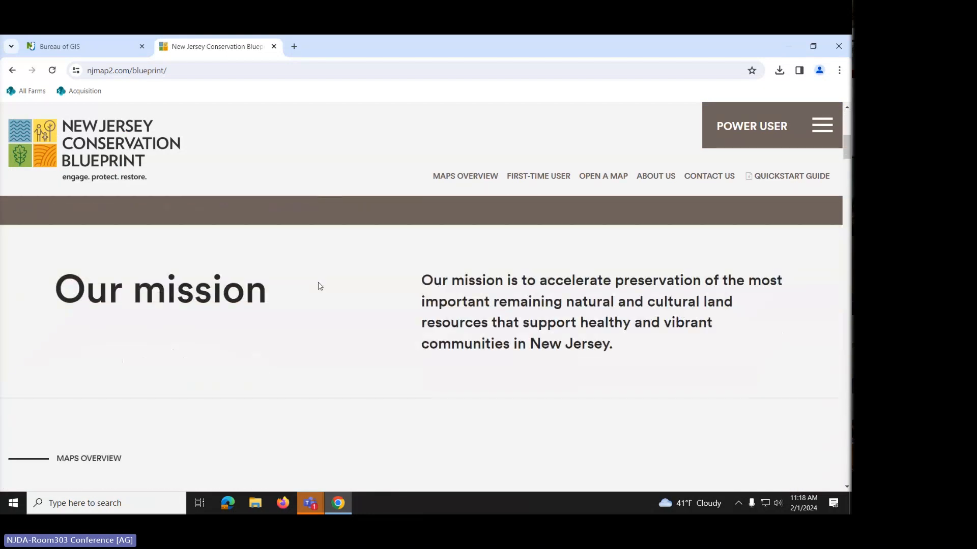
{"action": "scroll", "coordinate": [320, 286], "scroll_direction": "down", "scroll_amount": 10}
{"action": "scroll", "coordinate": [319, 285], "scroll_direction": "down", "scroll_amount": 10}
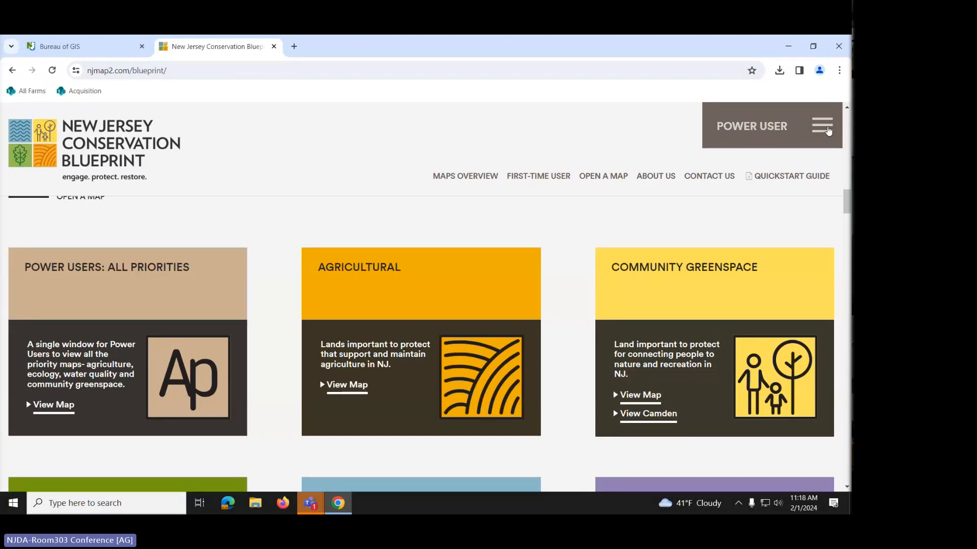
{"action": "left_click", "coordinate": [826, 131]}
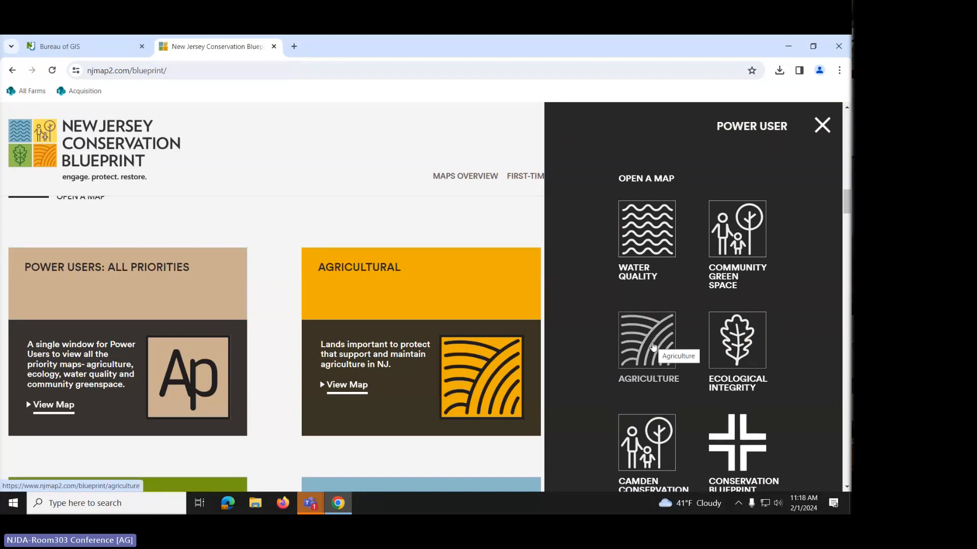
{"action": "left_click", "coordinate": [654, 347]}
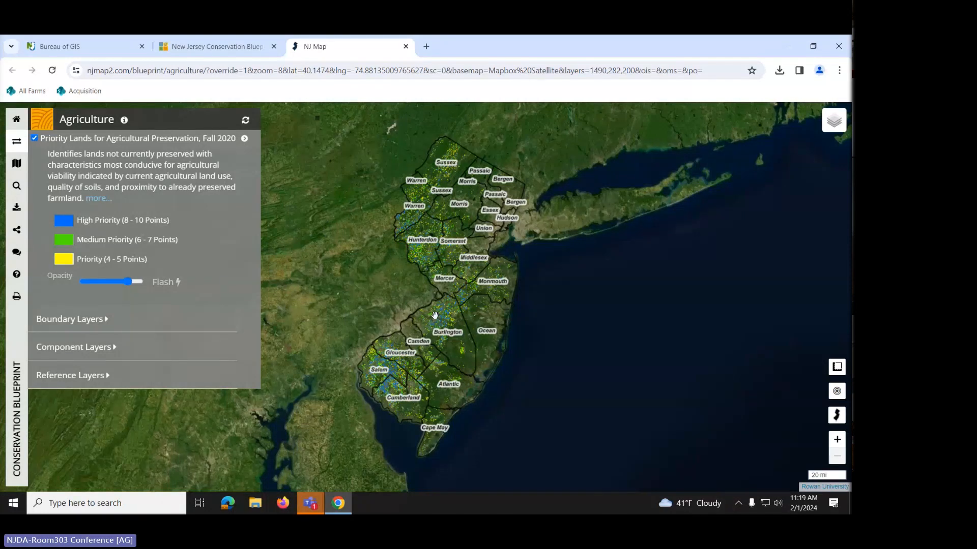
- Hide Priority Lands, briefly toggle Municipalities, and turn on the Parcels boundary layer
{"action": "left_click", "coordinate": [34, 139]}
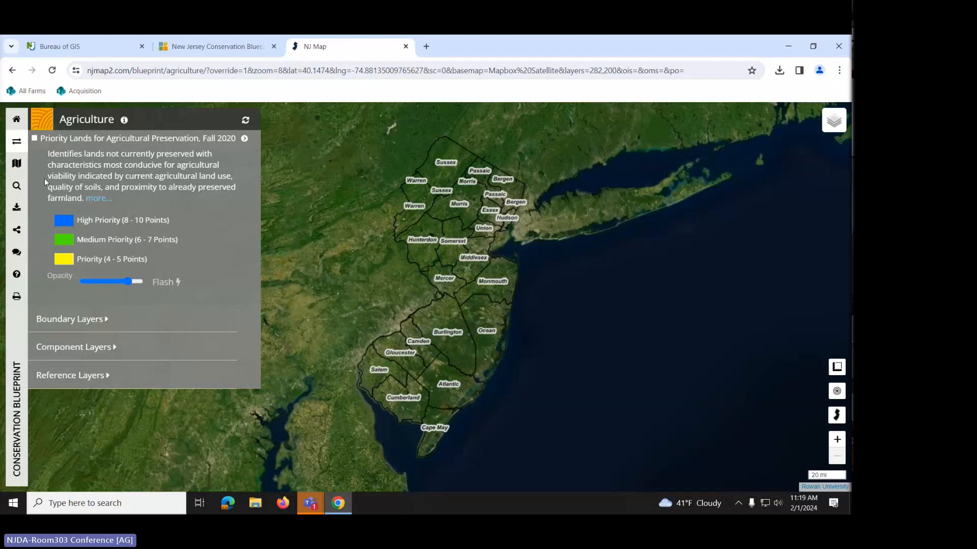
{"action": "left_click", "coordinate": [77, 320]}
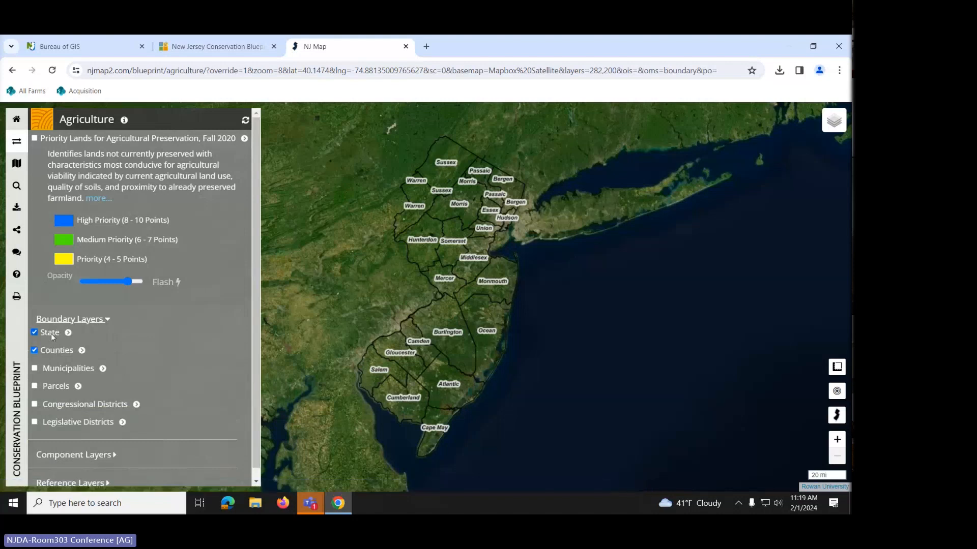
{"action": "left_click", "coordinate": [47, 371]}
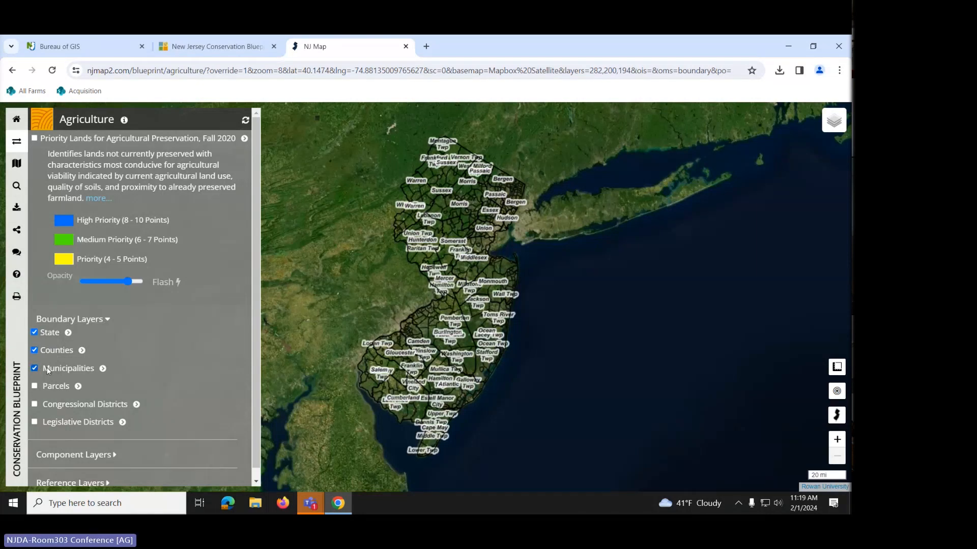
{"action": "left_click", "coordinate": [48, 371]}
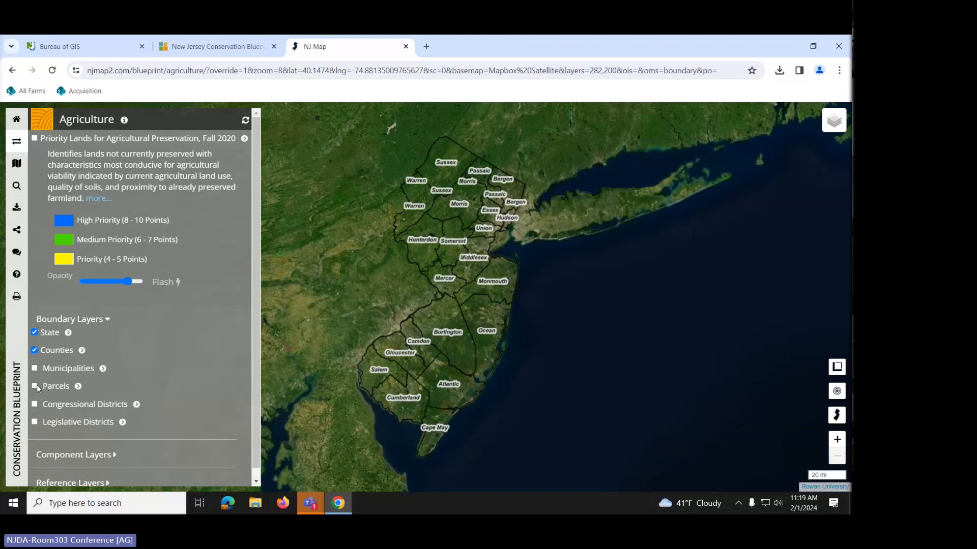
{"action": "left_click", "coordinate": [35, 386]}
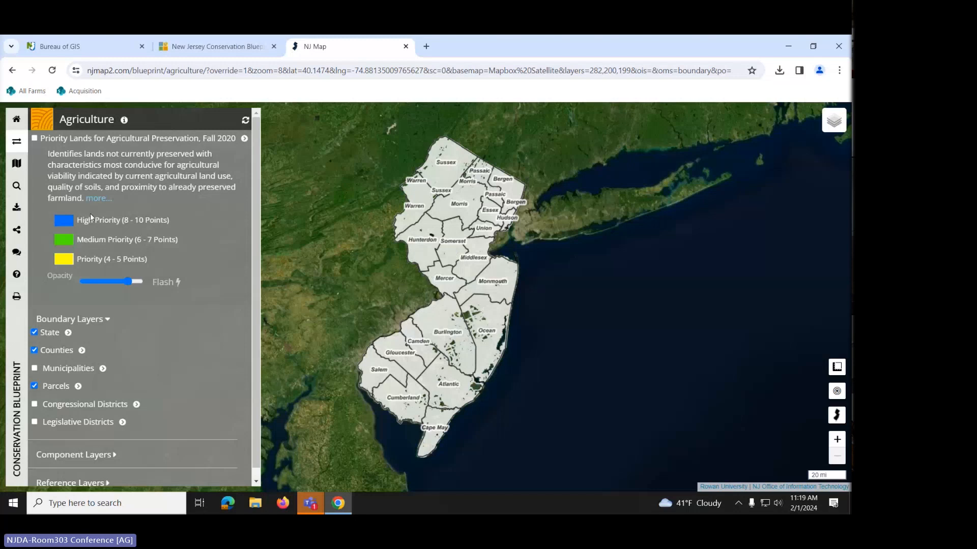
- Enter the property's street address in the address search, then open the Maps And Apps list
{"action": "left_click", "coordinate": [16, 186]}
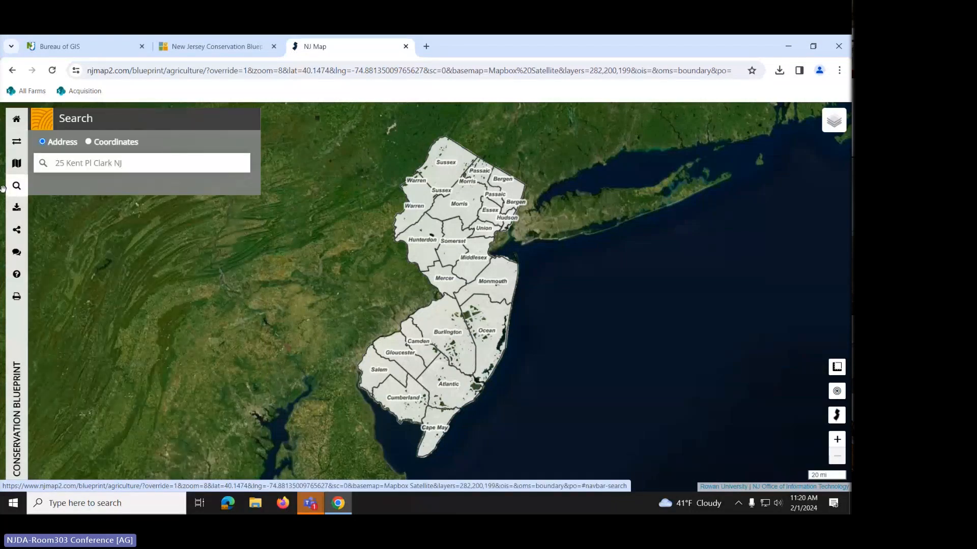
{"action": "left_click", "coordinate": [75, 165]}
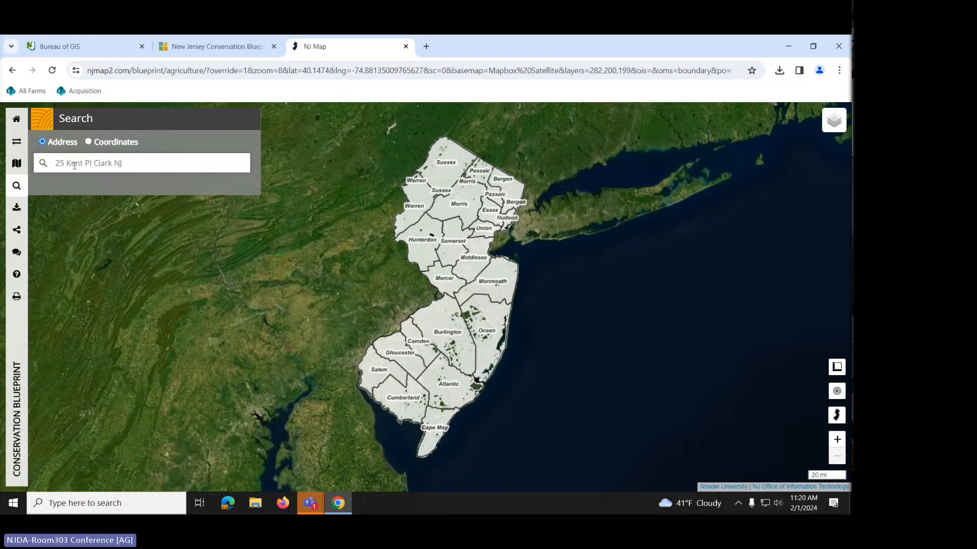
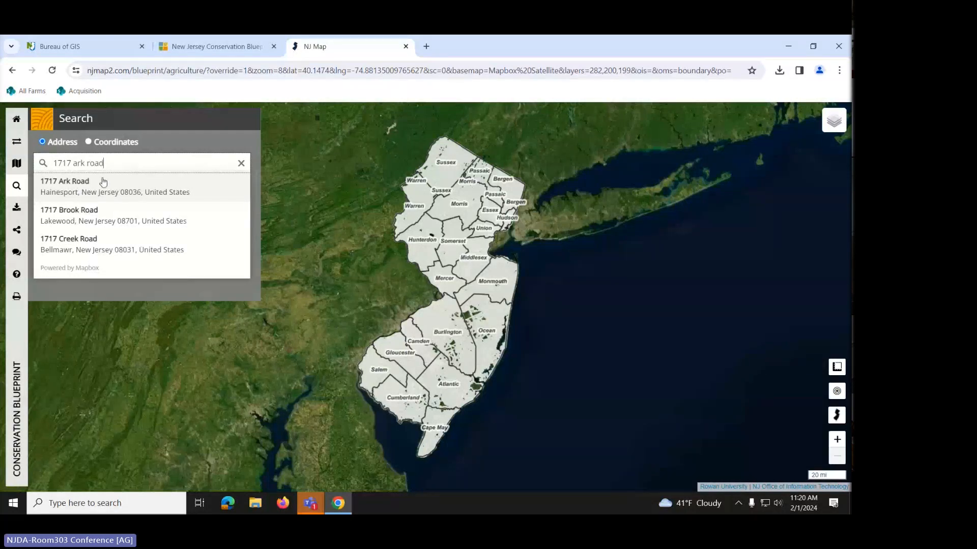
{"action": "left_click", "coordinate": [16, 168]}
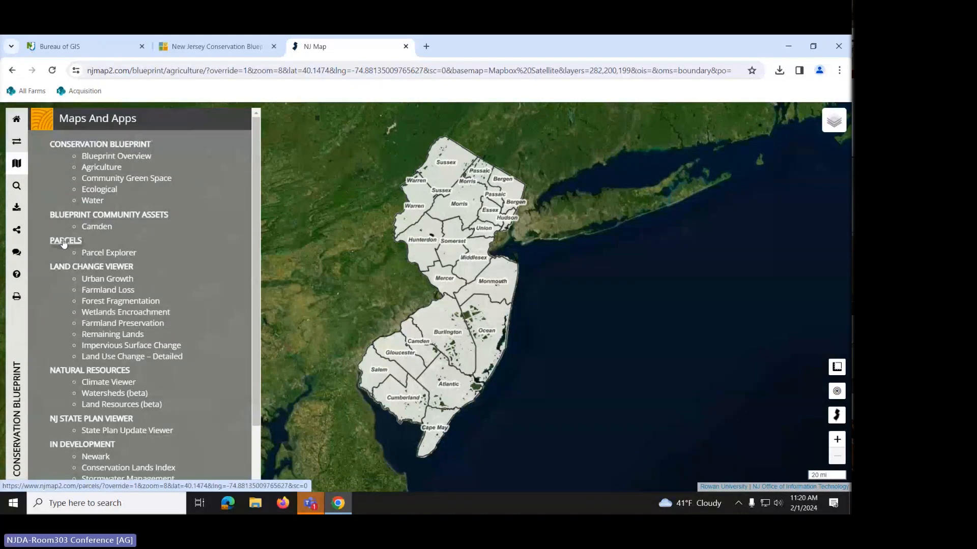
- Check the Parcel Explorer's Block - Lot search, then reload the Agriculture map
{"action": "left_click", "coordinate": [97, 254]}
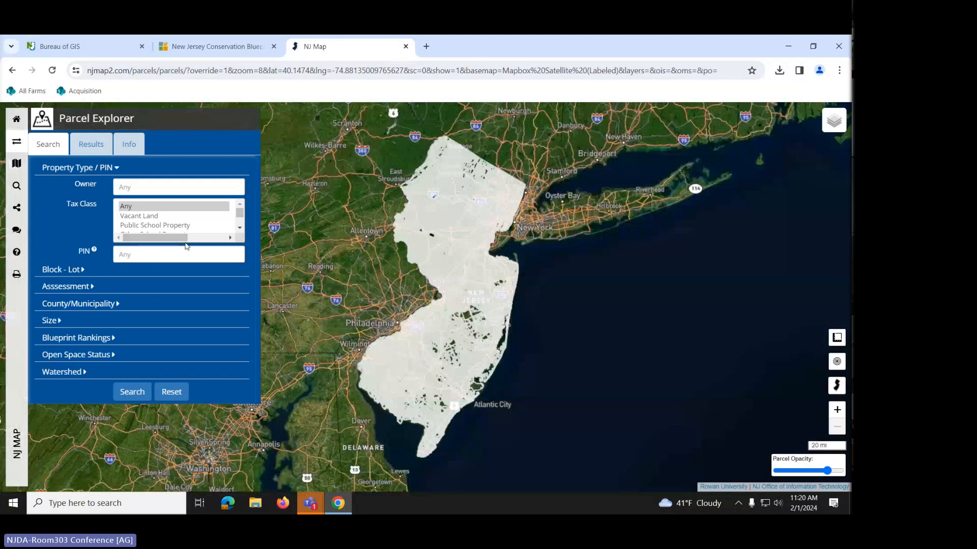
{"action": "left_click", "coordinate": [58, 275]}
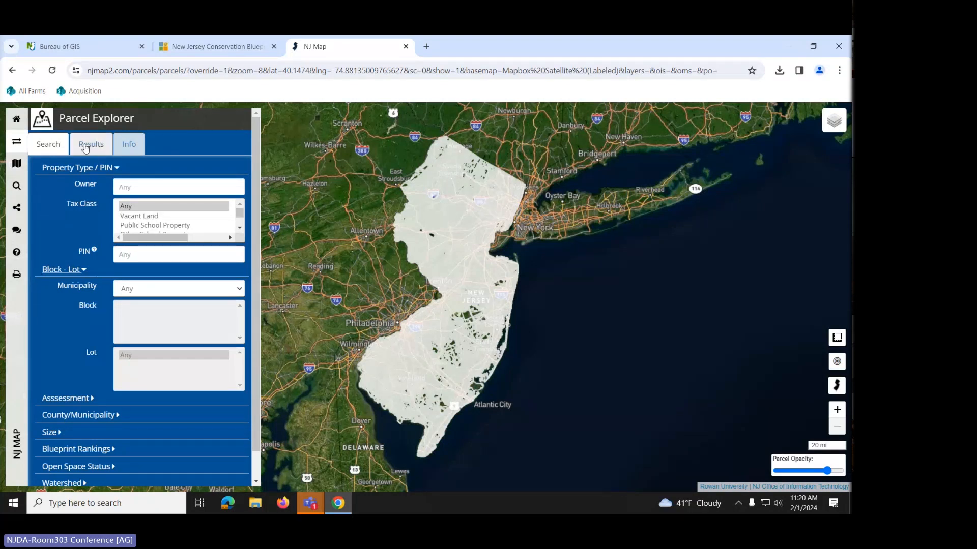
{"action": "left_click", "coordinate": [17, 164]}
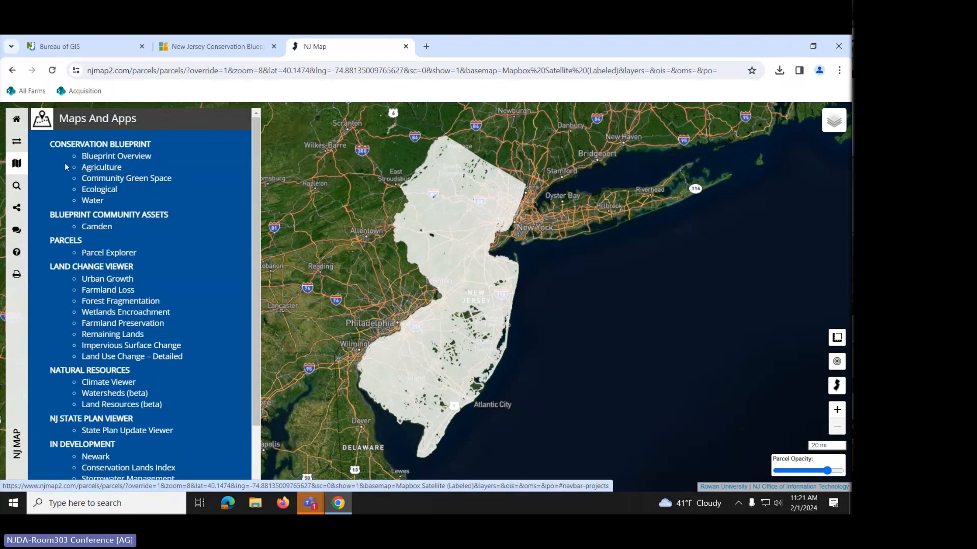
{"action": "left_click", "coordinate": [99, 169]}
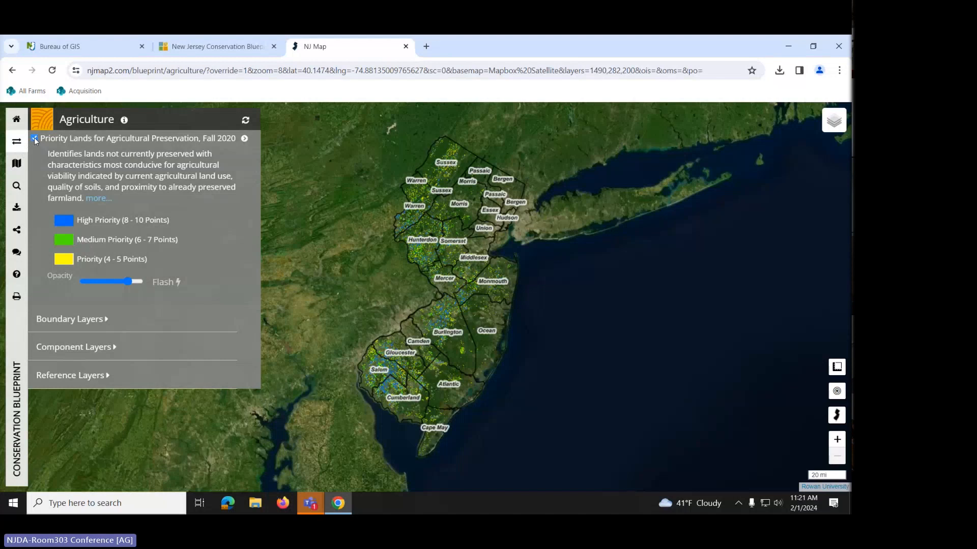
- Hide Priority Lands and search the property's street address, jumping to its suggestion
{"action": "left_click", "coordinate": [35, 139]}
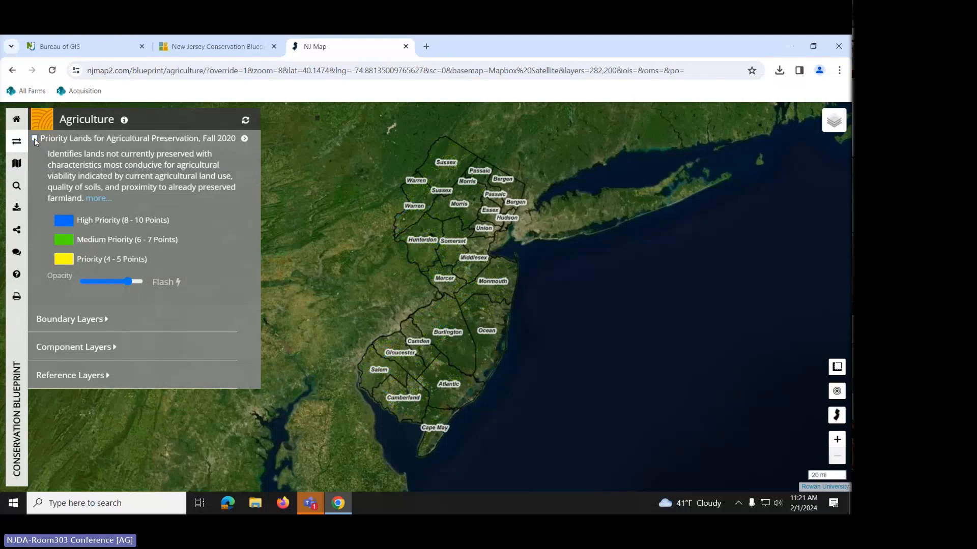
{"action": "left_click", "coordinate": [18, 187]}
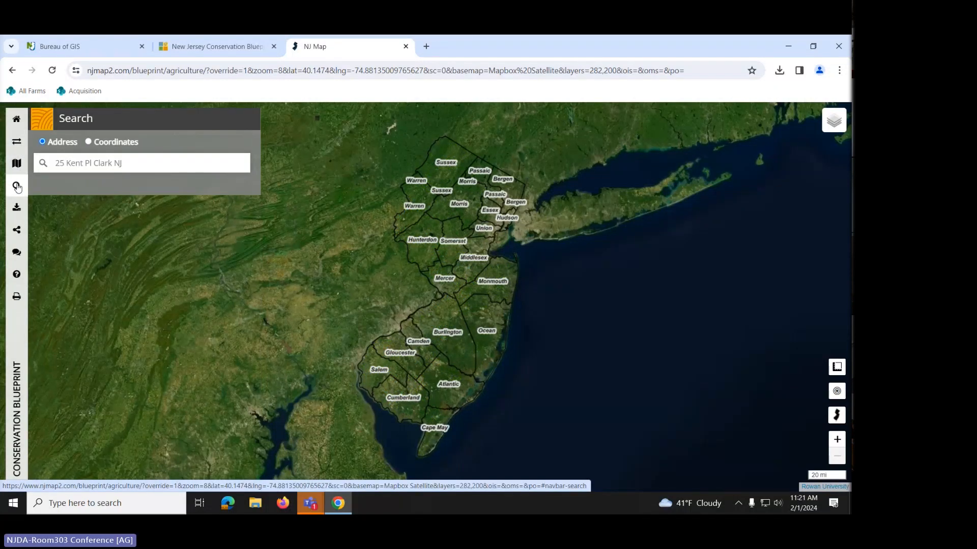
{"action": "left_click", "coordinate": [96, 161]}
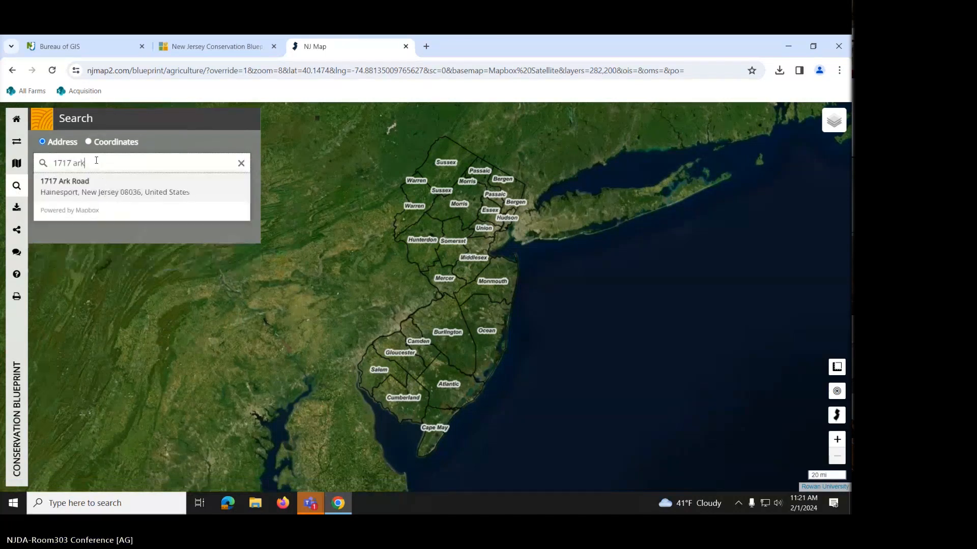
{"action": "left_click", "coordinate": [72, 186]}
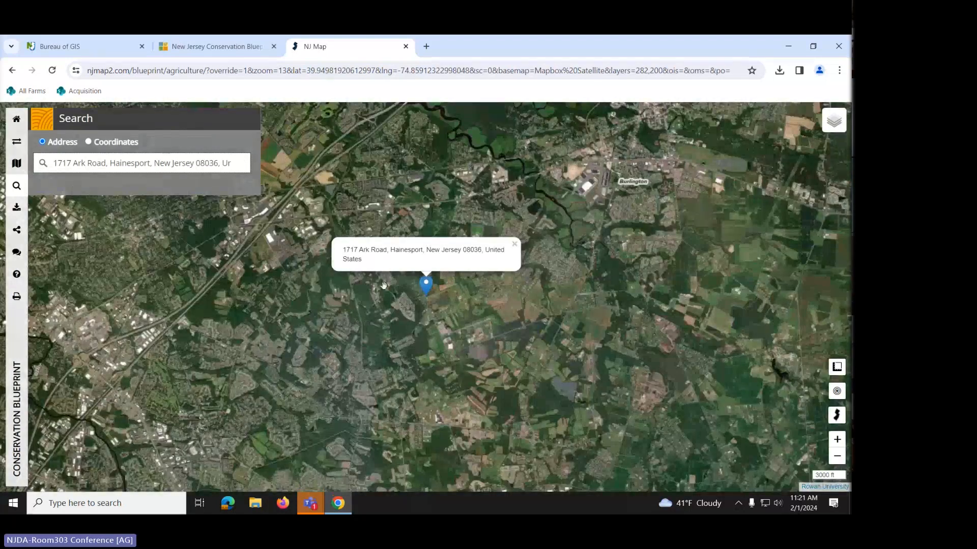
- Zoom in and centre the satellite view on the property's marker
{"action": "scroll", "coordinate": [479, 319], "scroll_direction": "up", "scroll_amount": 2}
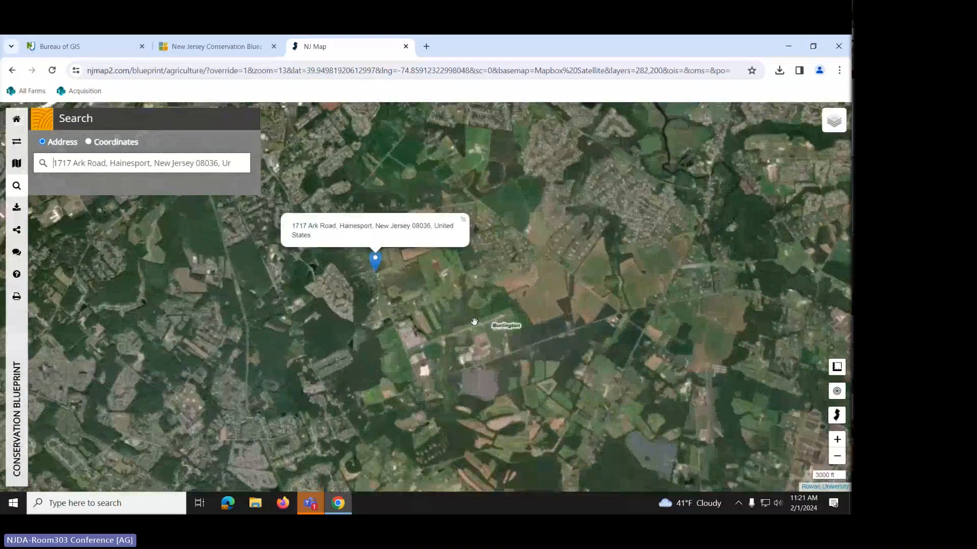
{"action": "scroll", "coordinate": [415, 301], "scroll_direction": "up", "scroll_amount": 2}
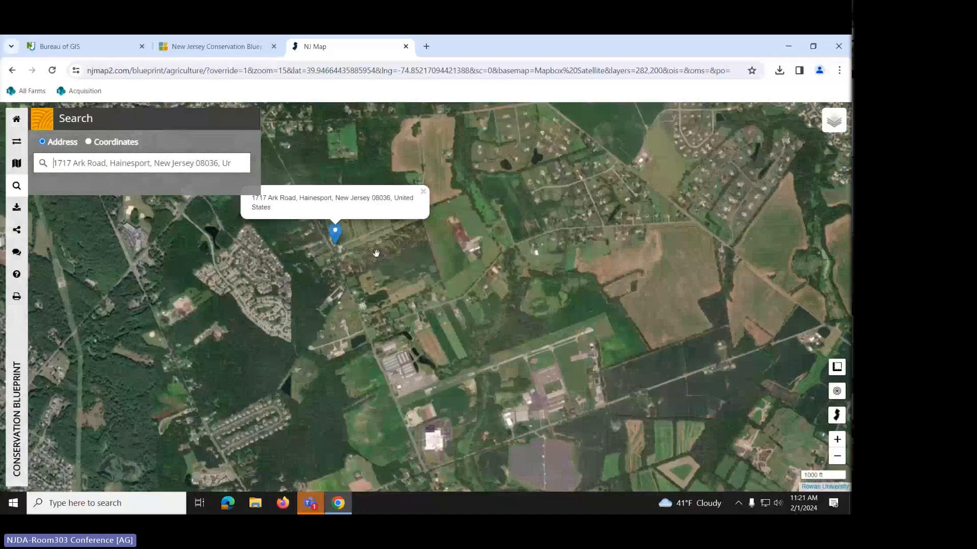
{"action": "left_click_drag", "start_coordinate": [381, 255], "coordinate": [476, 313]}
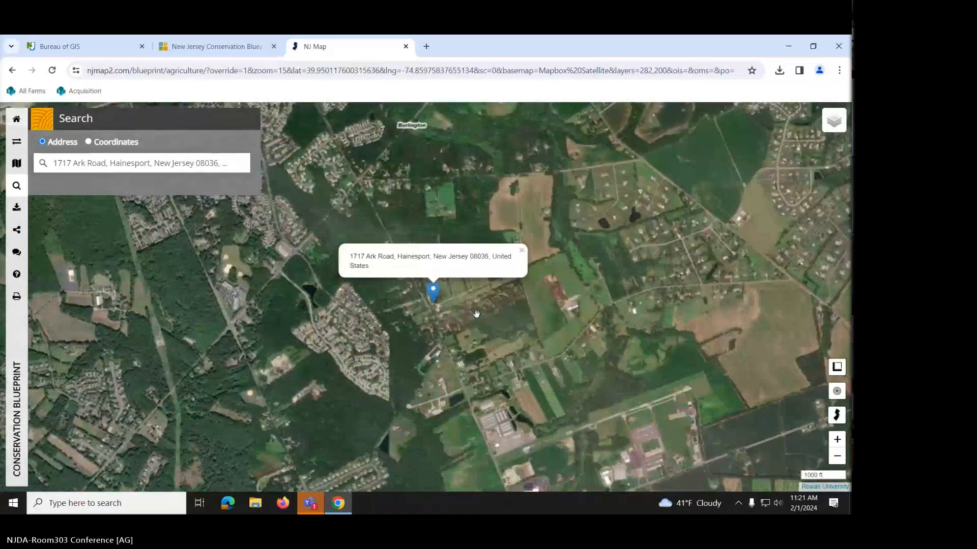
{"action": "scroll", "coordinate": [477, 314], "scroll_direction": "up", "scroll_amount": 2}
{"action": "scroll", "coordinate": [440, 303], "scroll_direction": "up", "scroll_amount": 2}
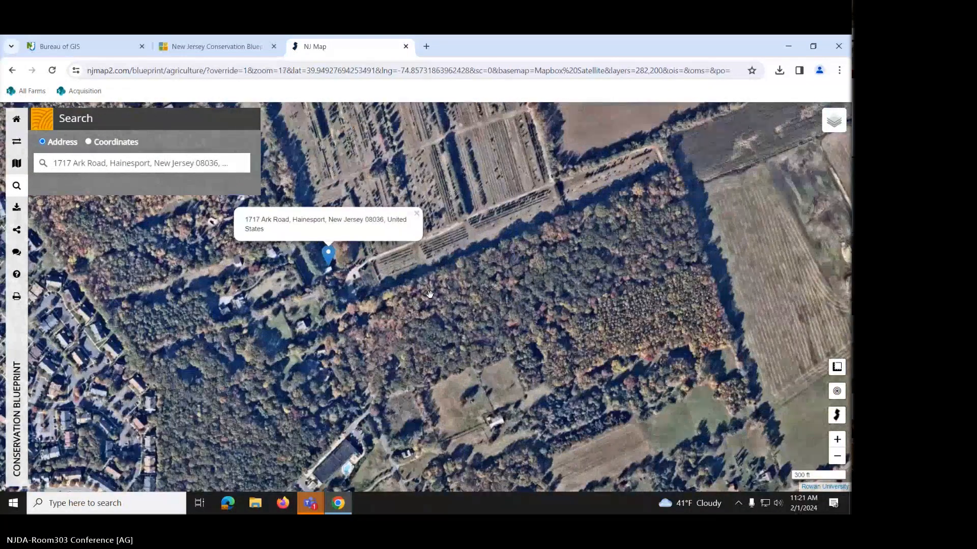
{"action": "left_click_drag", "start_coordinate": [429, 294], "coordinate": [492, 332]}
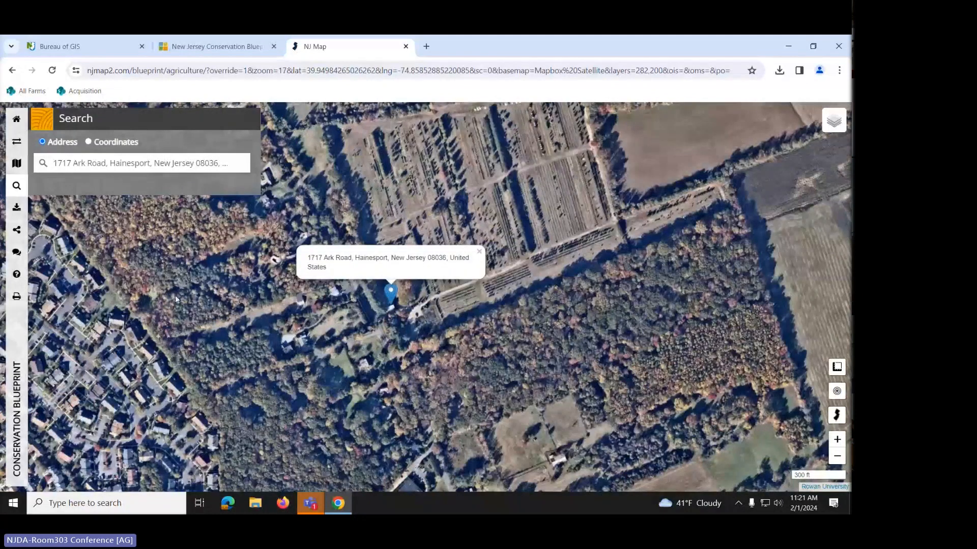
- Reopen the Agriculture layer panel and show Parcels boundaries around the marked property
{"action": "left_click", "coordinate": [17, 146]}
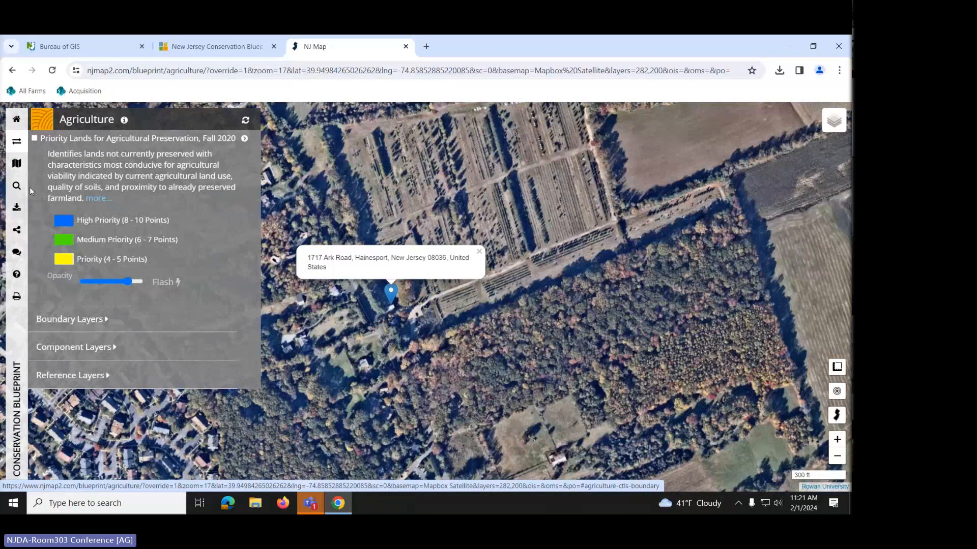
{"action": "left_click", "coordinate": [65, 321]}
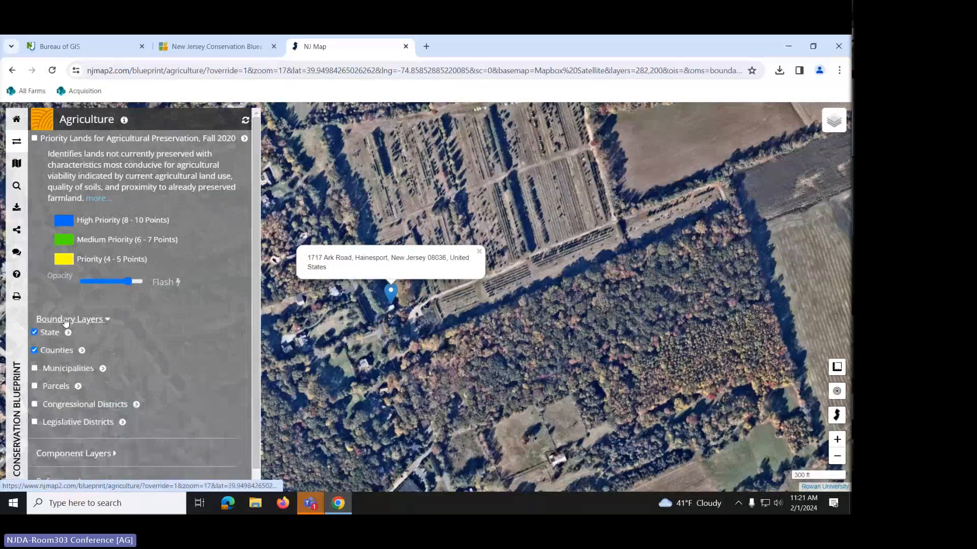
{"action": "left_click", "coordinate": [34, 386]}
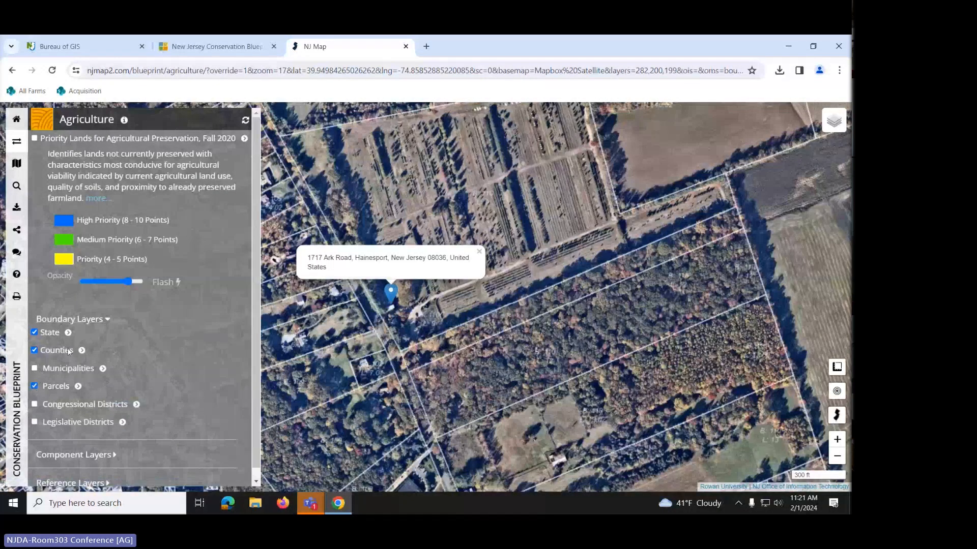
{"action": "left_click_drag", "start_coordinate": [527, 225], "coordinate": [540, 289]}
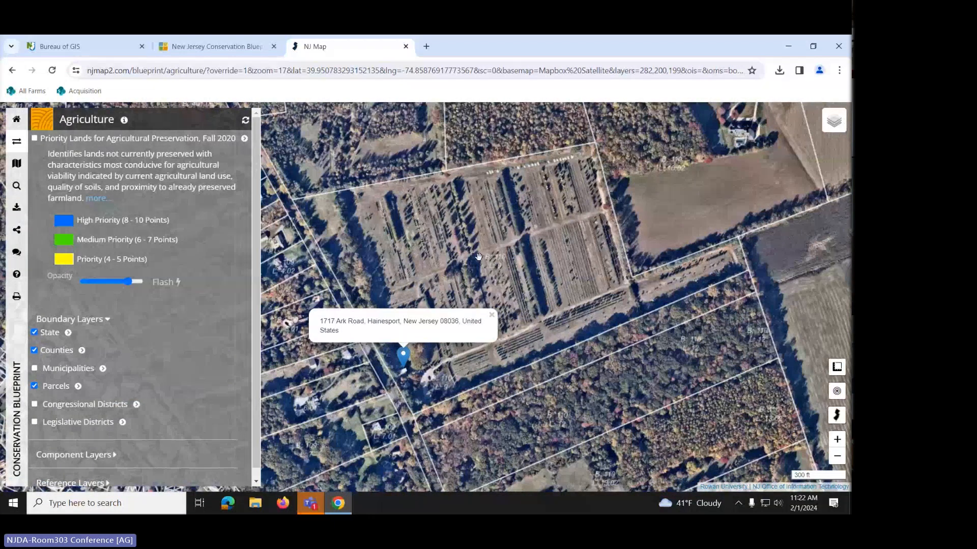
{"action": "left_click_drag", "start_coordinate": [476, 213], "coordinate": [508, 332]}
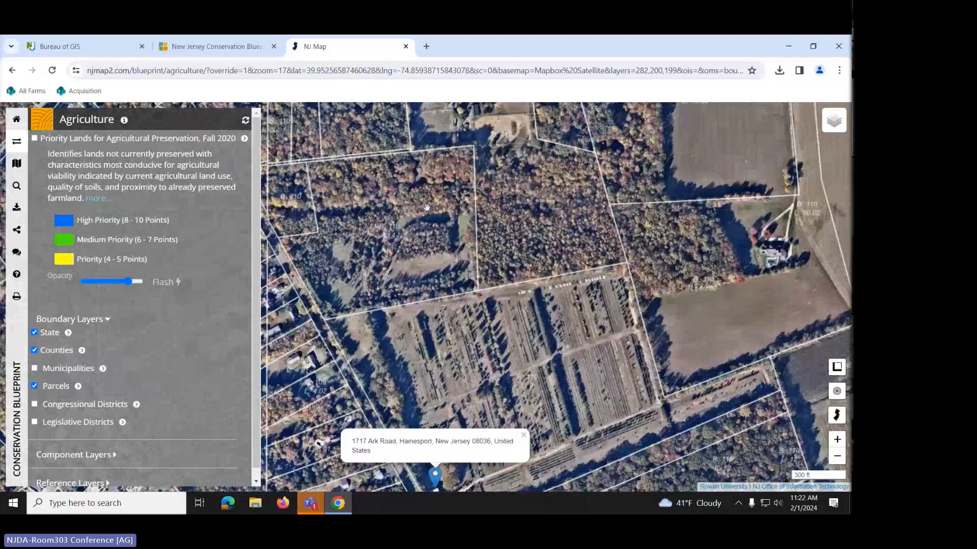
{"action": "mouse_move", "coordinate": [440, 356]}
{"action": "left_mouse_down"}
{"action": "mouse_move", "coordinate": [400, 204]}
{"action": "mouse_move", "coordinate": [408, 243]}
{"action": "left_mouse_up"}
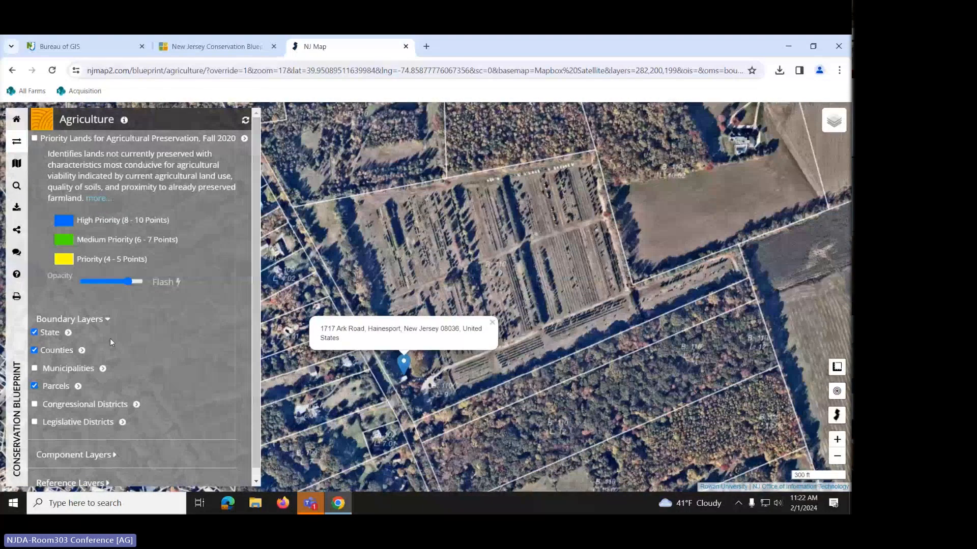
- Expand Component Layers to list farmland layers like Preserved Farmland and Farmland Soils
{"action": "scroll", "coordinate": [110, 338], "scroll_direction": "down", "scroll_amount": 1}
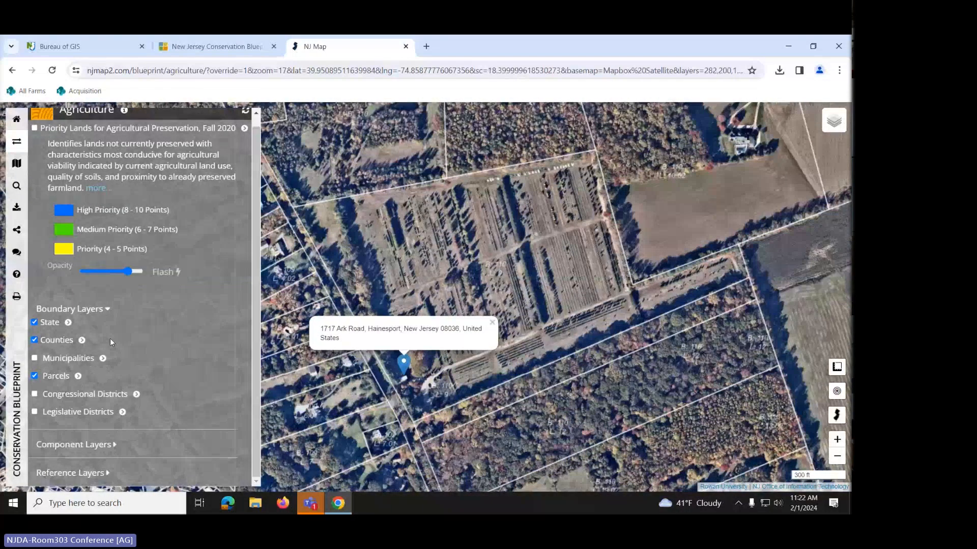
{"action": "left_click", "coordinate": [72, 445]}
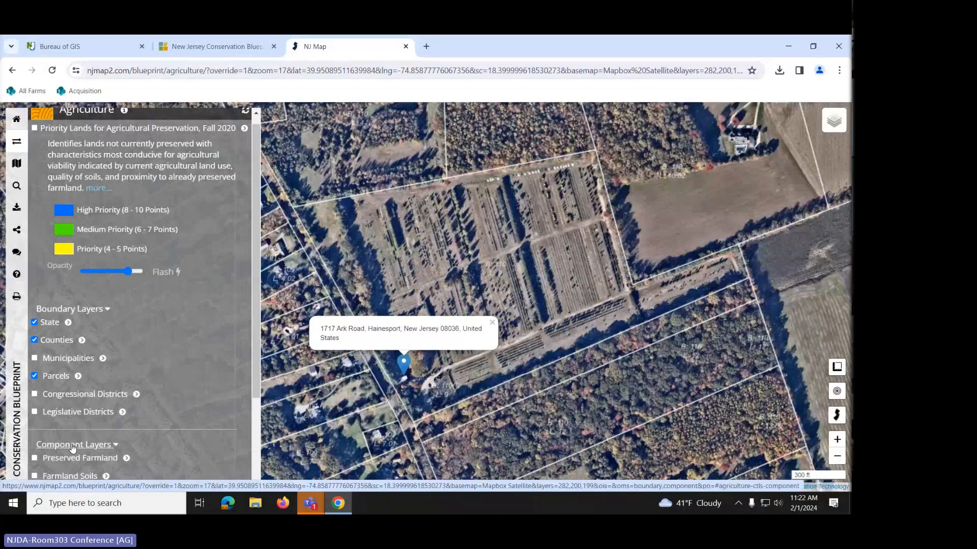
{"action": "scroll", "coordinate": [99, 417], "scroll_direction": "down", "scroll_amount": 3}
{"action": "scroll", "coordinate": [99, 418], "scroll_direction": "down", "scroll_amount": 1}
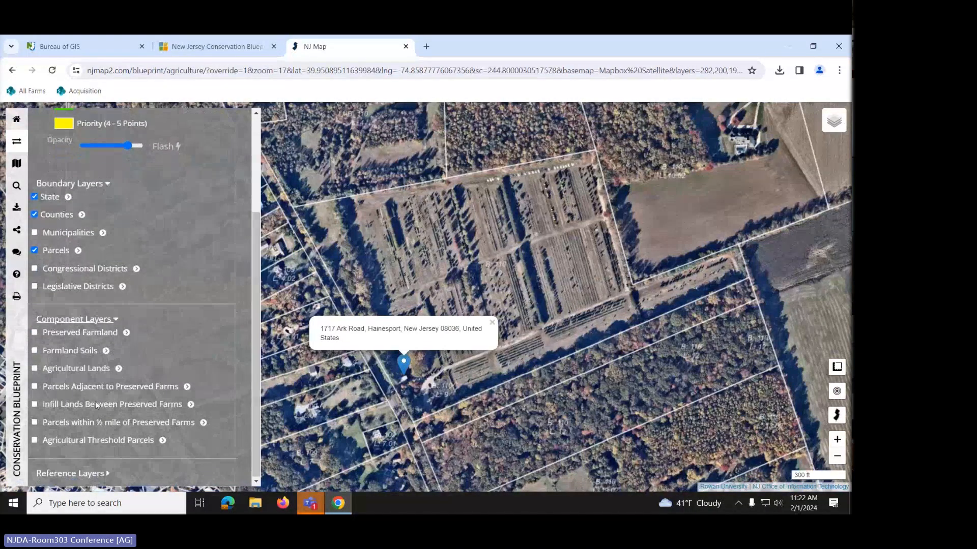
- Turn on Preserved Farmland and bring the preserved farms east of the pinned address into view
{"action": "left_click", "coordinate": [35, 333]}
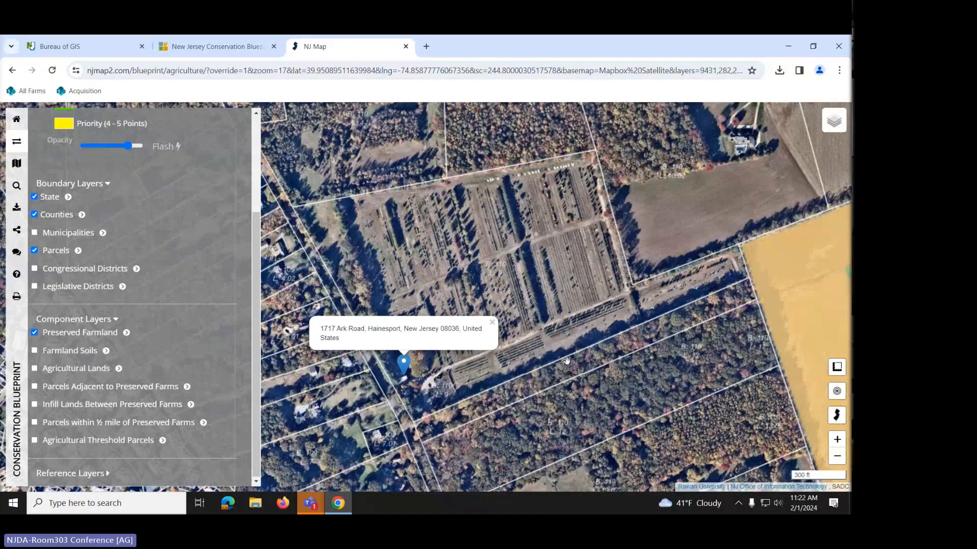
{"action": "scroll", "coordinate": [559, 359], "scroll_direction": "down", "scroll_amount": 1}
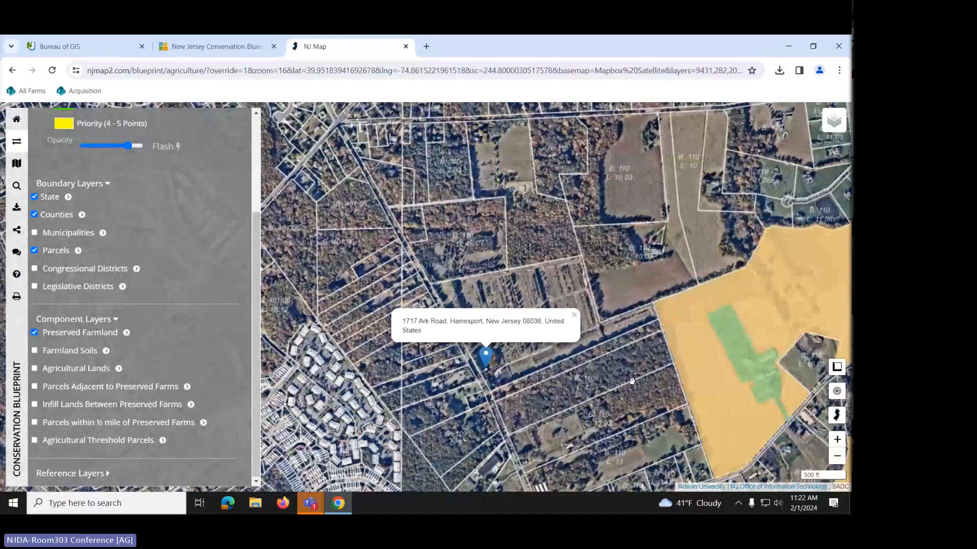
{"action": "left_click_drag", "start_coordinate": [631, 380], "coordinate": [442, 363]}
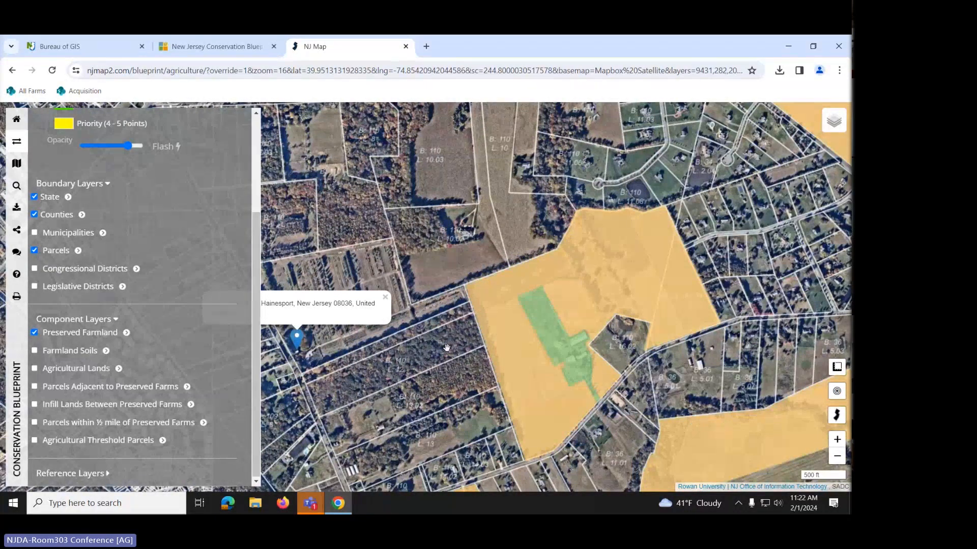
{"action": "scroll", "coordinate": [447, 348], "scroll_direction": "down", "scroll_amount": 1}
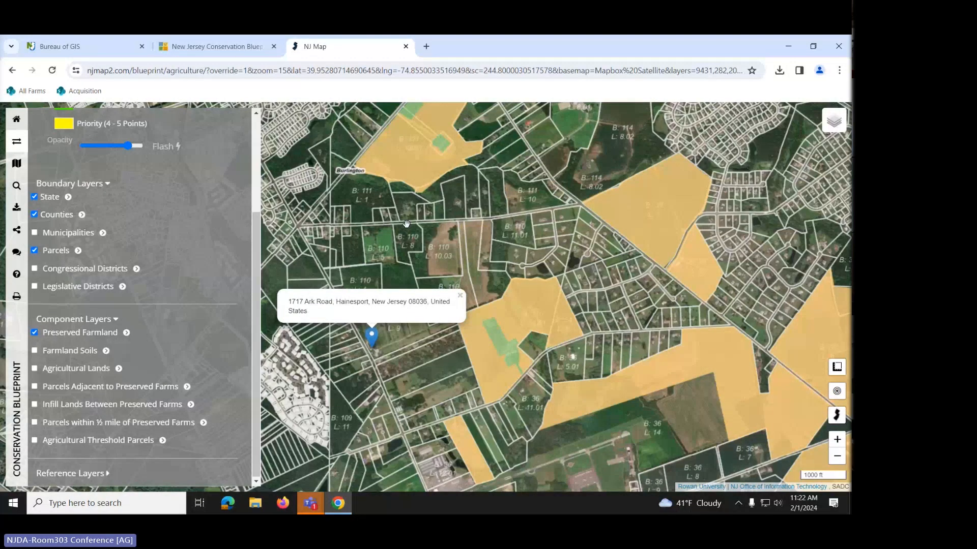
- Read the Preserved Farmland description and legend, then switch the layer off
{"action": "left_click", "coordinate": [126, 333]}
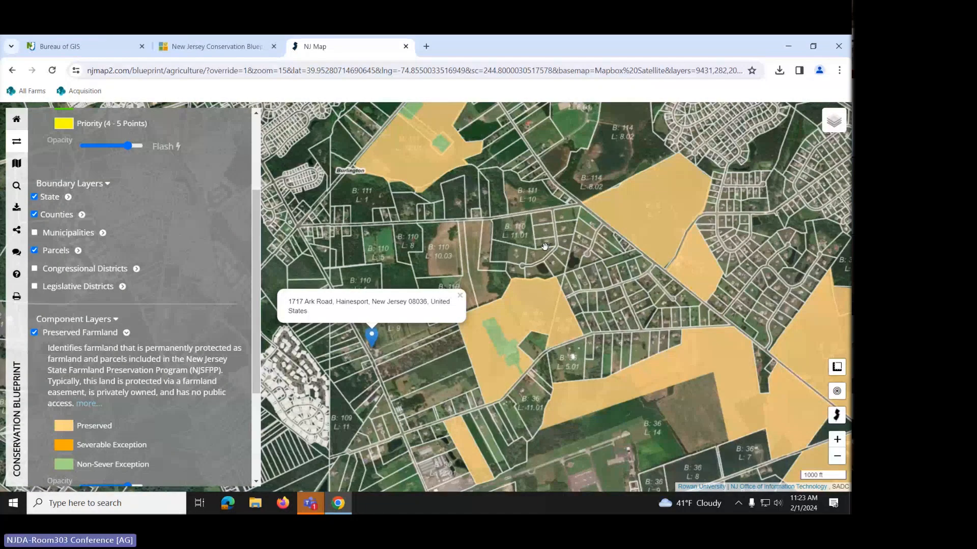
{"action": "scroll", "coordinate": [551, 248], "scroll_direction": "down", "scroll_amount": 1}
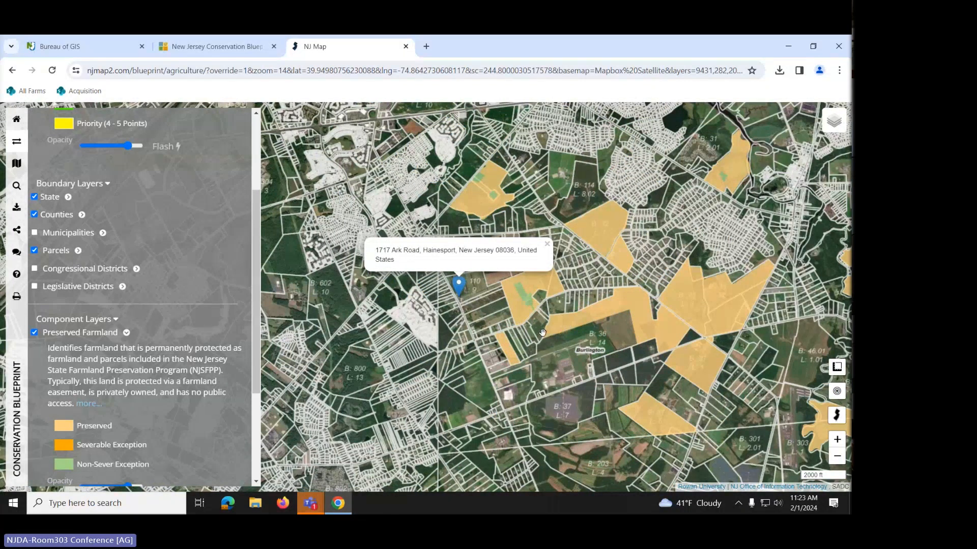
{"action": "scroll", "coordinate": [543, 333], "scroll_direction": "up", "scroll_amount": 1}
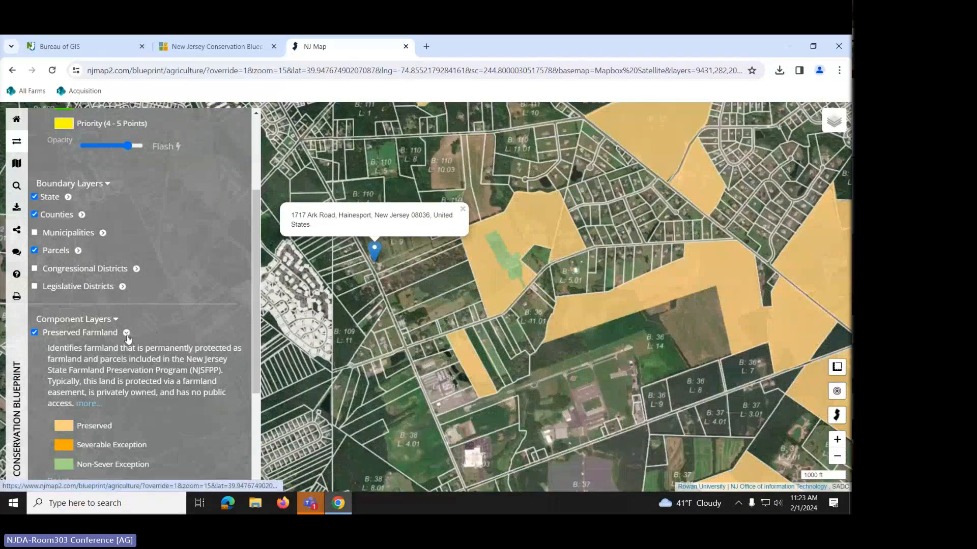
{"action": "left_click", "coordinate": [47, 335]}
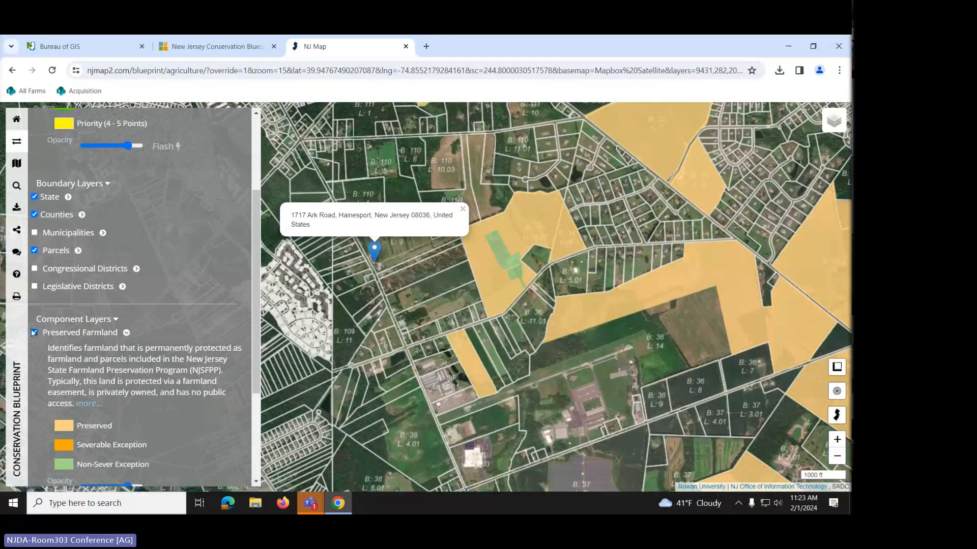
- Collapse the Preserved Farmland legend, then show Farmland Soils northwest of the pin with its Prime/Statewide/Unique legend
{"action": "left_click", "coordinate": [127, 333]}
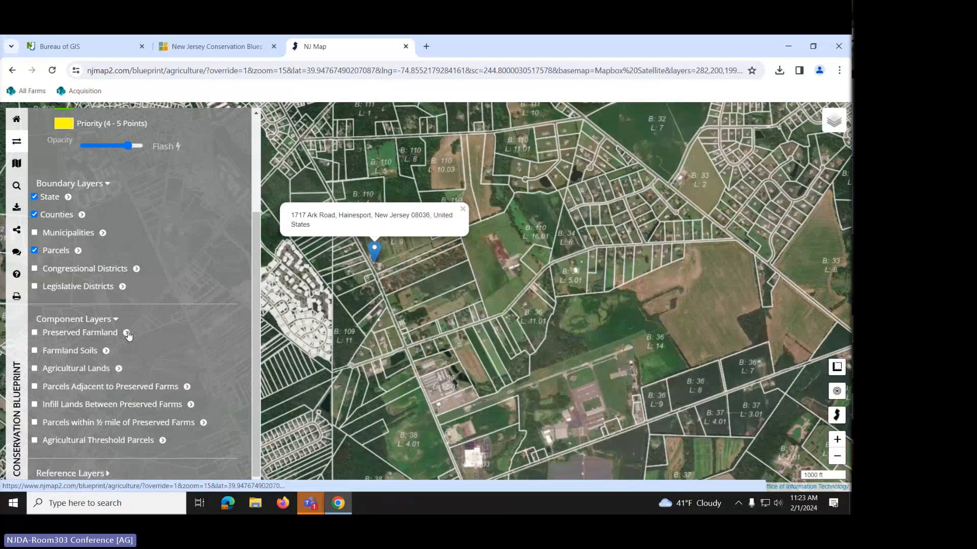
{"action": "left_click", "coordinate": [35, 351]}
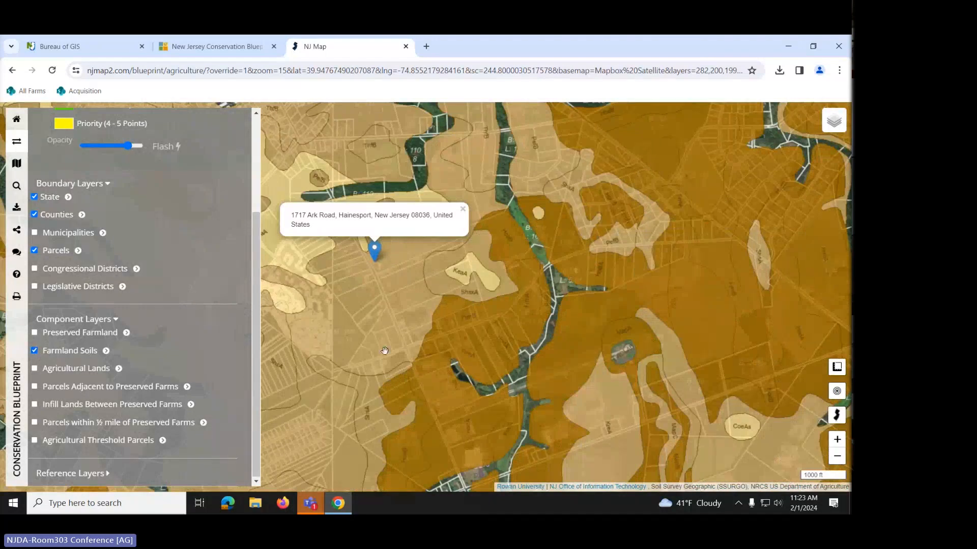
{"action": "left_click_drag", "start_coordinate": [440, 279], "coordinate": [514, 350]}
{"action": "scroll", "coordinate": [515, 350], "scroll_direction": "up", "scroll_amount": 1}
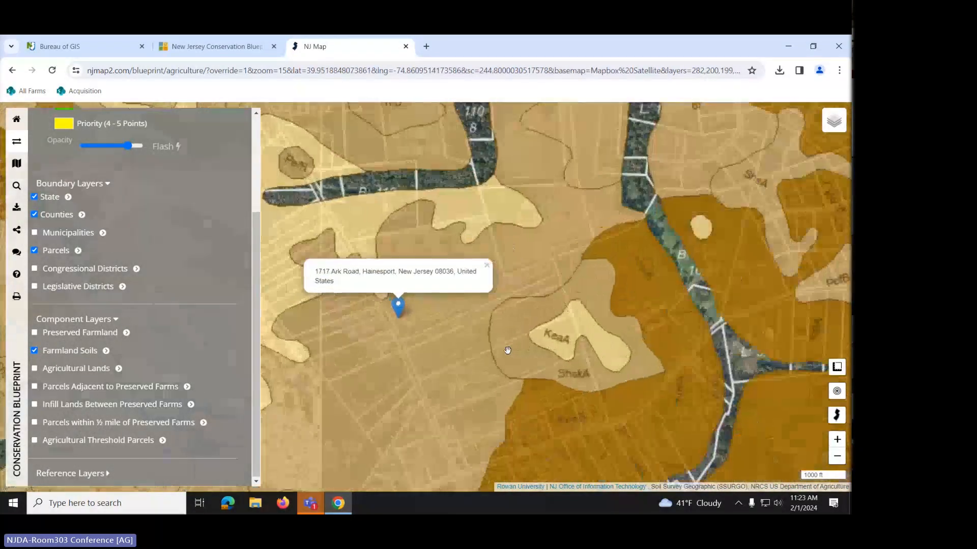
{"action": "scroll", "coordinate": [502, 343], "scroll_direction": "up", "scroll_amount": 1}
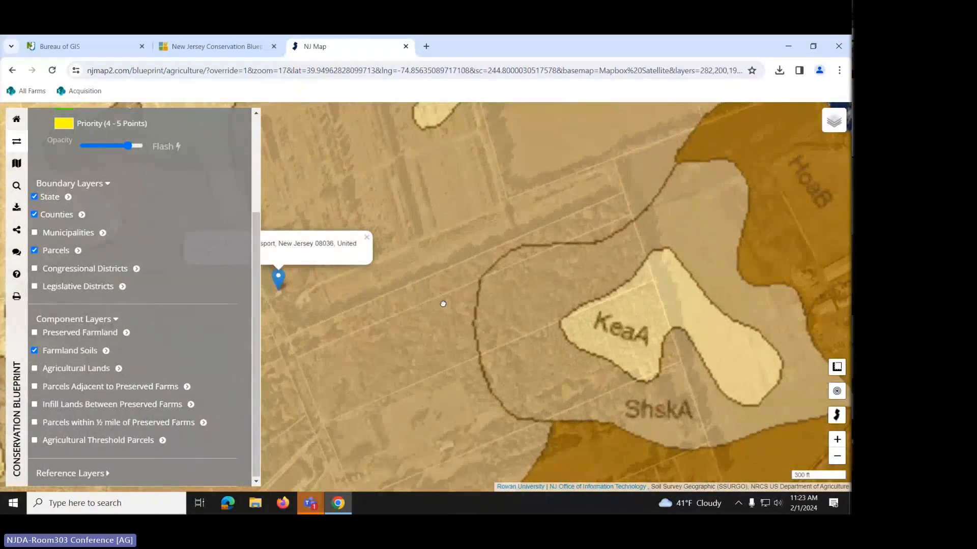
{"action": "scroll", "coordinate": [524, 362], "scroll_direction": "down", "scroll_amount": 1}
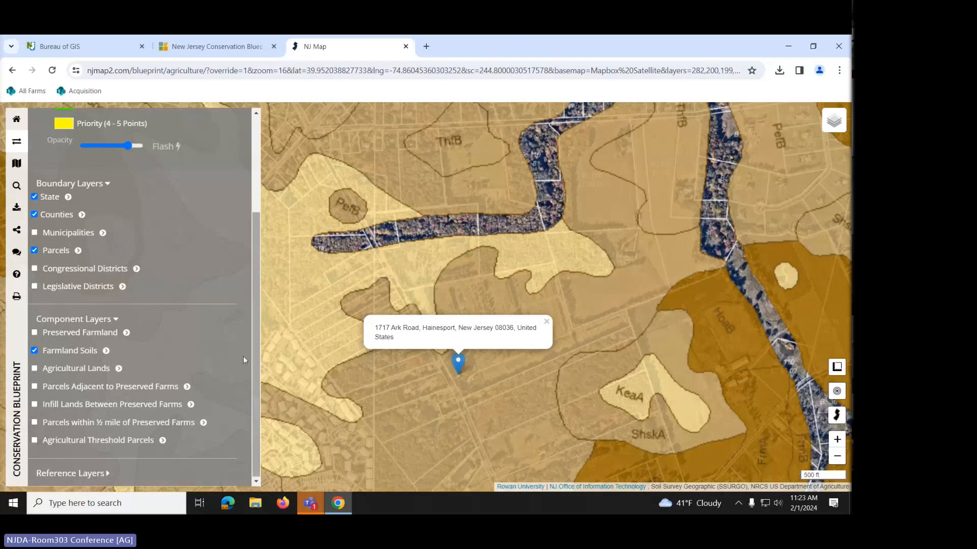
{"action": "left_click", "coordinate": [106, 351]}
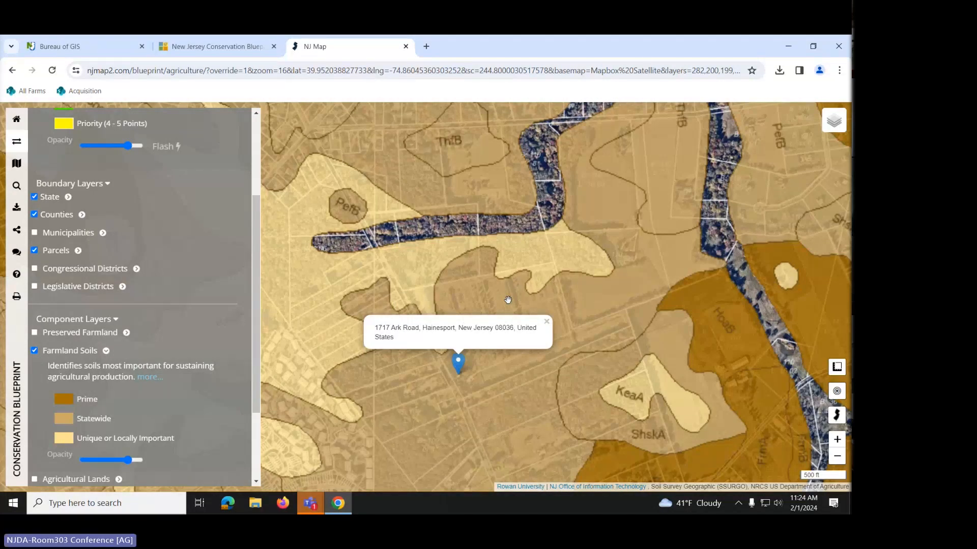
- Open the parcel north of the pin in Parcel Explorer and expand its Farm Soil Classification
{"action": "right_click", "coordinate": [465, 299]}
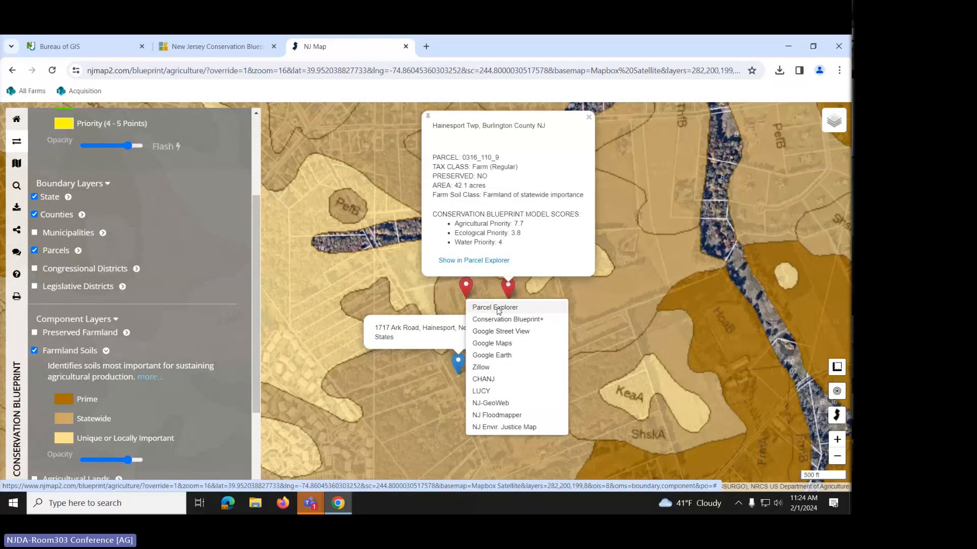
{"action": "left_click", "coordinate": [498, 311]}
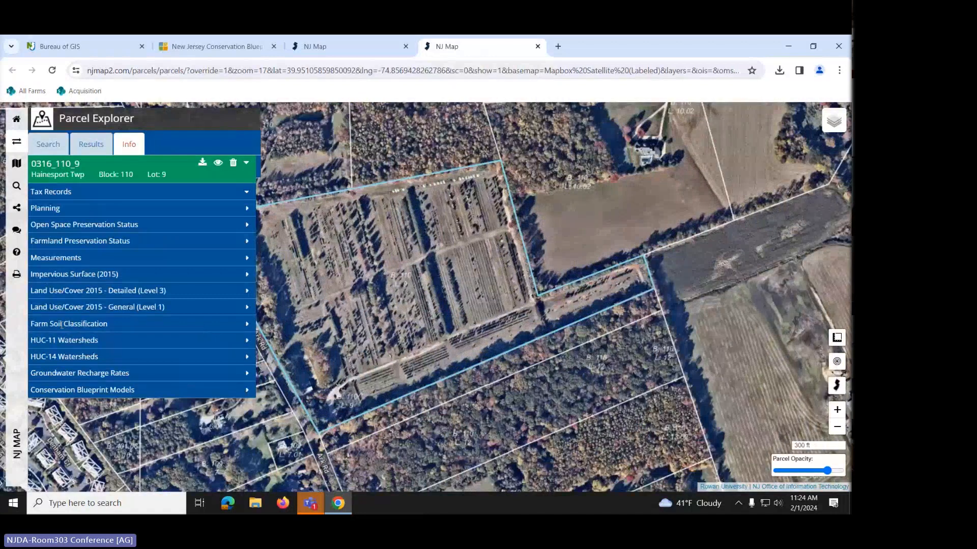
{"action": "left_click", "coordinate": [247, 325]}
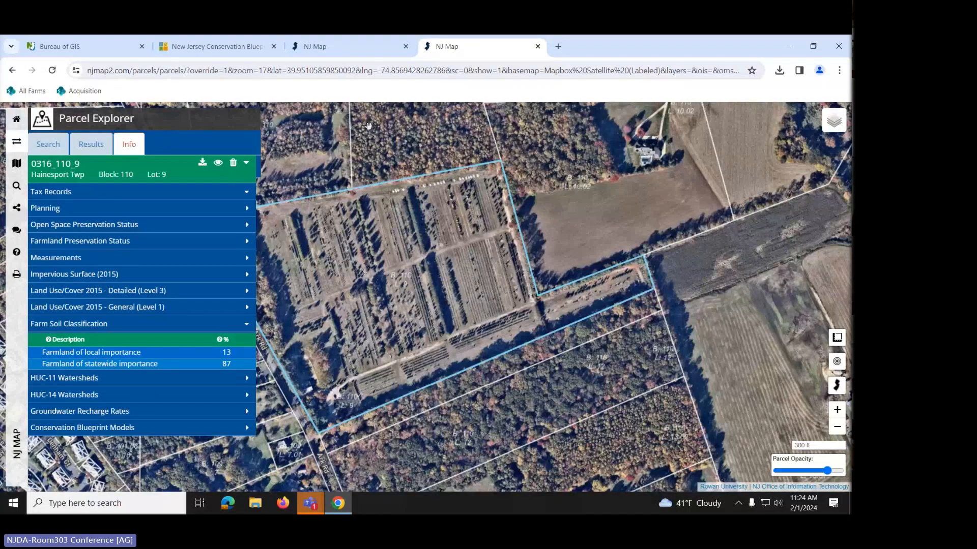
- Compare the soils map with Parcel Explorer's 87% statewide, 13% local breakdown, closing the parcel popup
{"action": "left_click", "coordinate": [358, 42]}
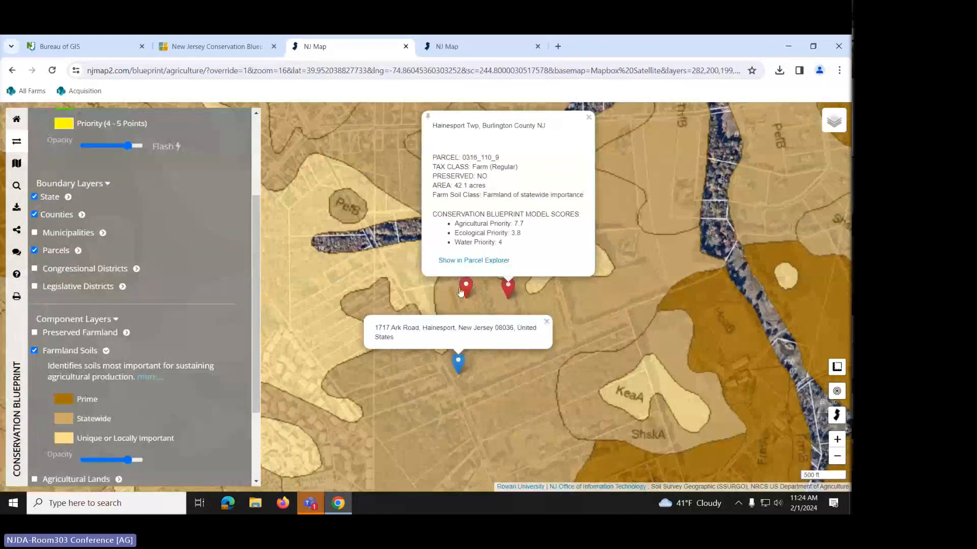
{"action": "left_click", "coordinate": [589, 120]}
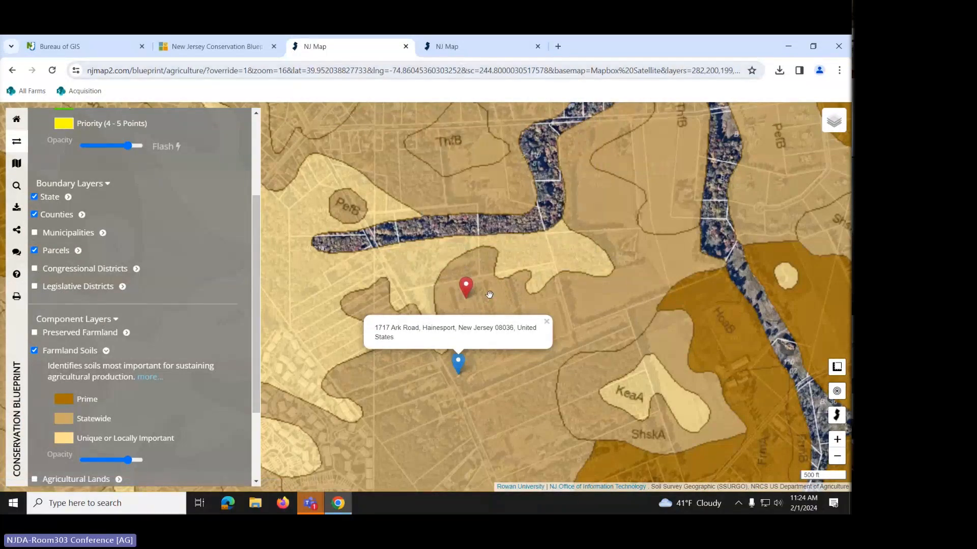
{"action": "left_click", "coordinate": [495, 49]}
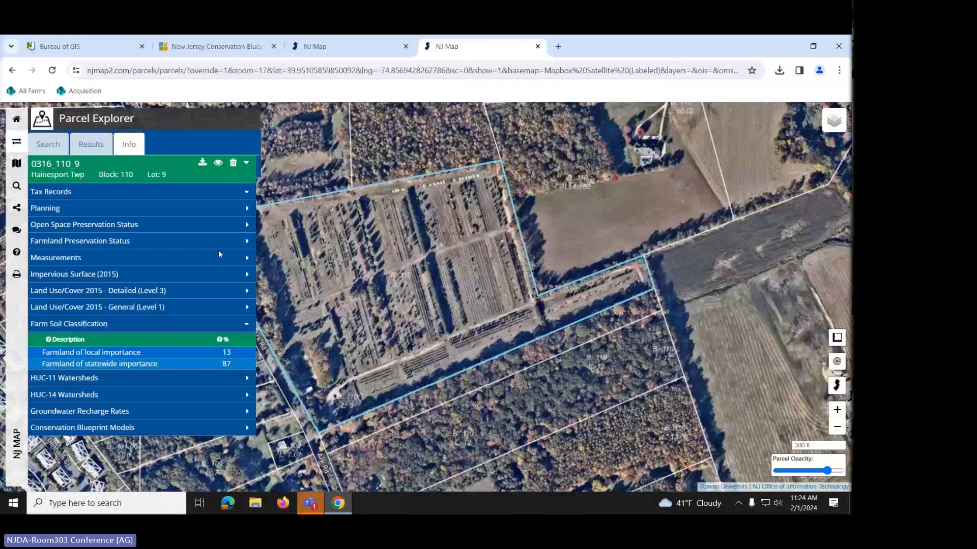
{"action": "left_click", "coordinate": [352, 48]}
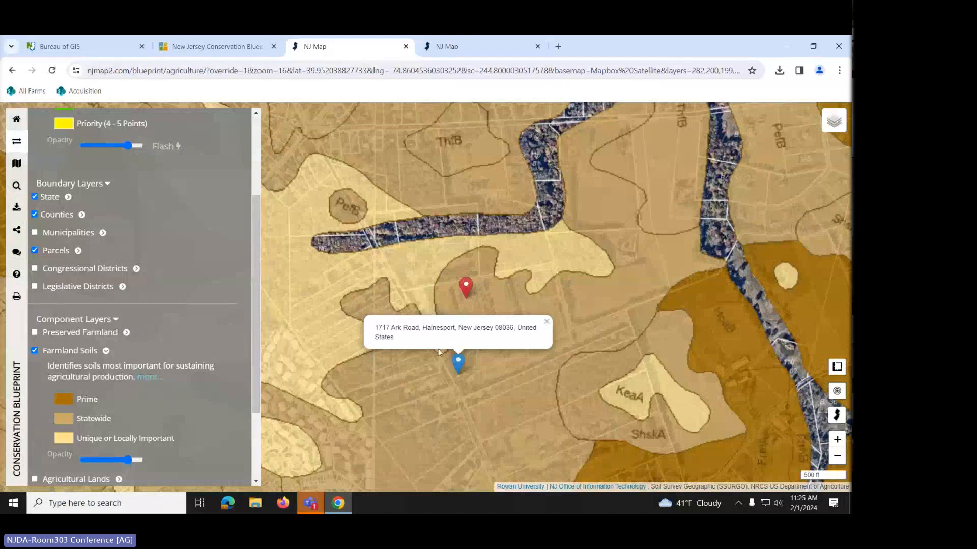
{"action": "left_click", "coordinate": [459, 49]}
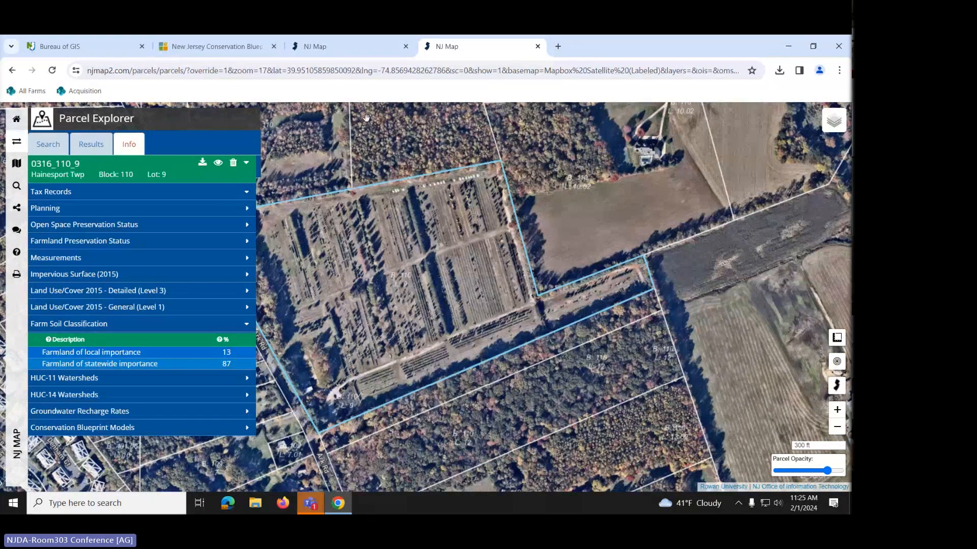
- Back on the Blueprint map, turn off Farmland Soils and expand the Reference Layers list
{"action": "left_click", "coordinate": [350, 44]}
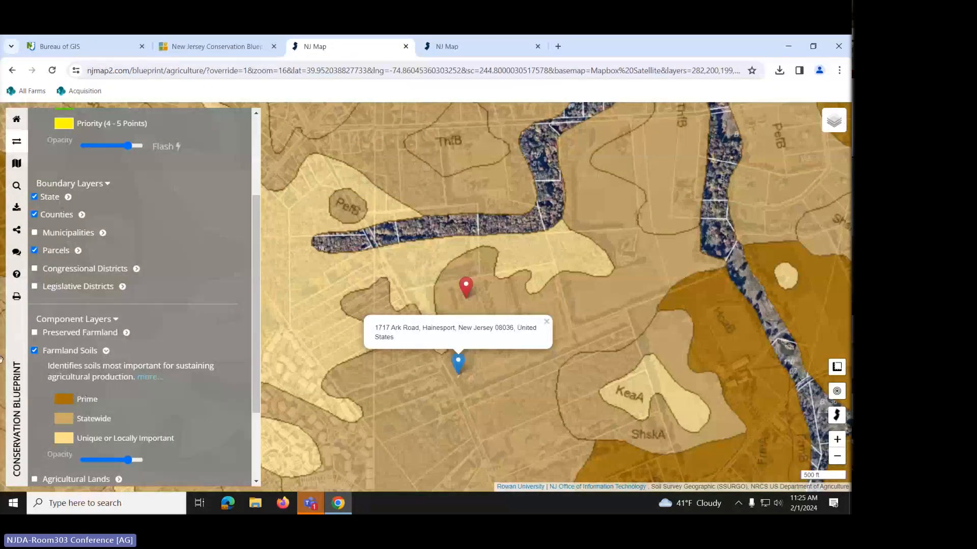
{"action": "scroll", "coordinate": [72, 347], "scroll_direction": "down", "scroll_amount": 2}
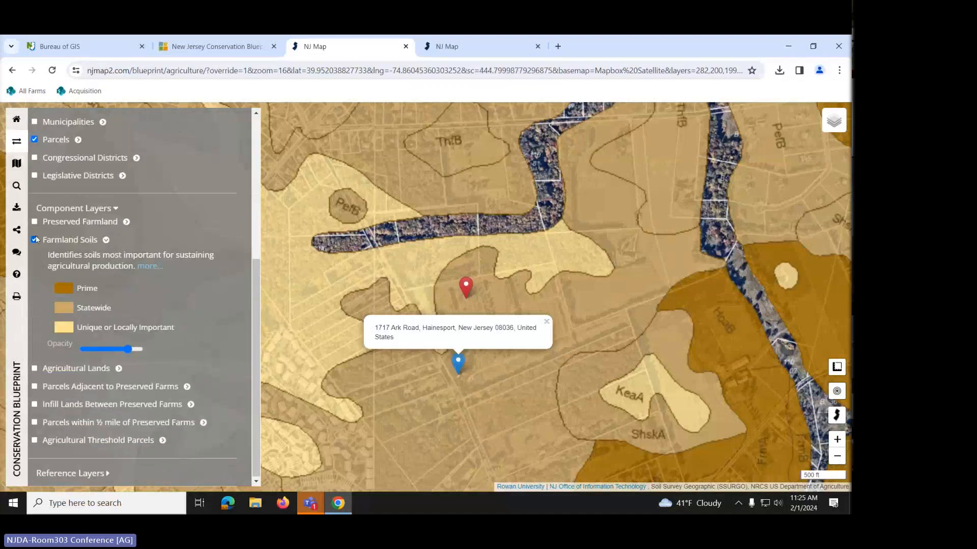
{"action": "left_click", "coordinate": [34, 240]}
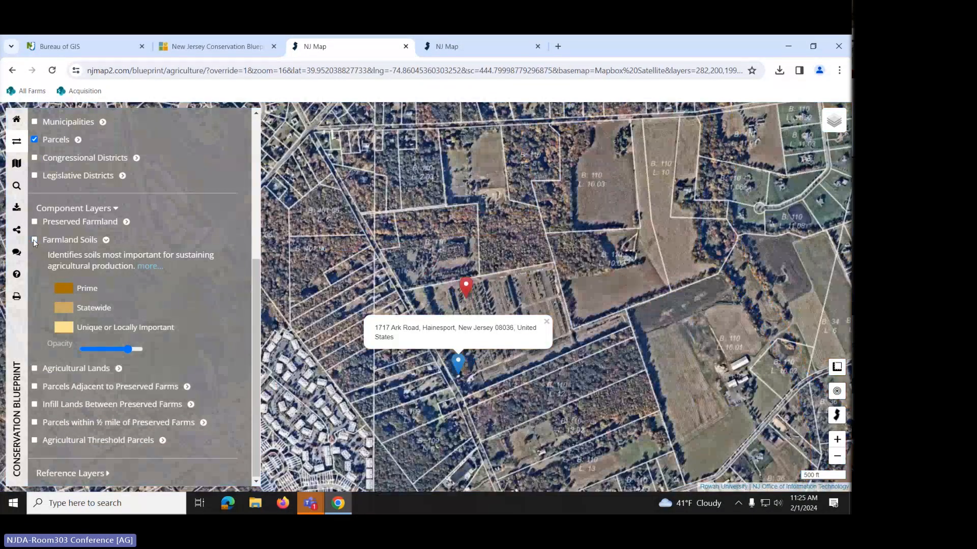
{"action": "left_click", "coordinate": [80, 479]}
{"action": "scroll", "coordinate": [101, 420], "scroll_direction": "down", "scroll_amount": 3}
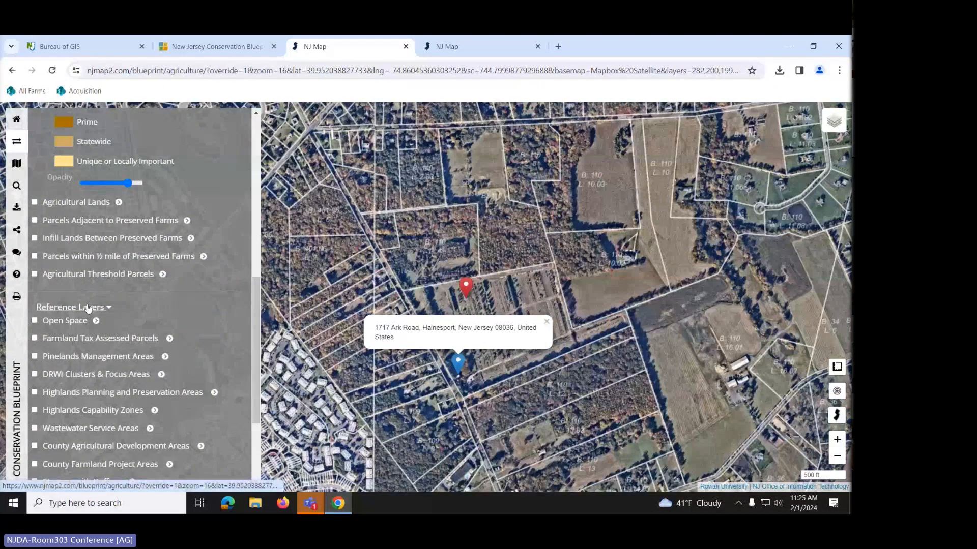
{"action": "scroll", "coordinate": [88, 308], "scroll_direction": "down", "scroll_amount": 3}
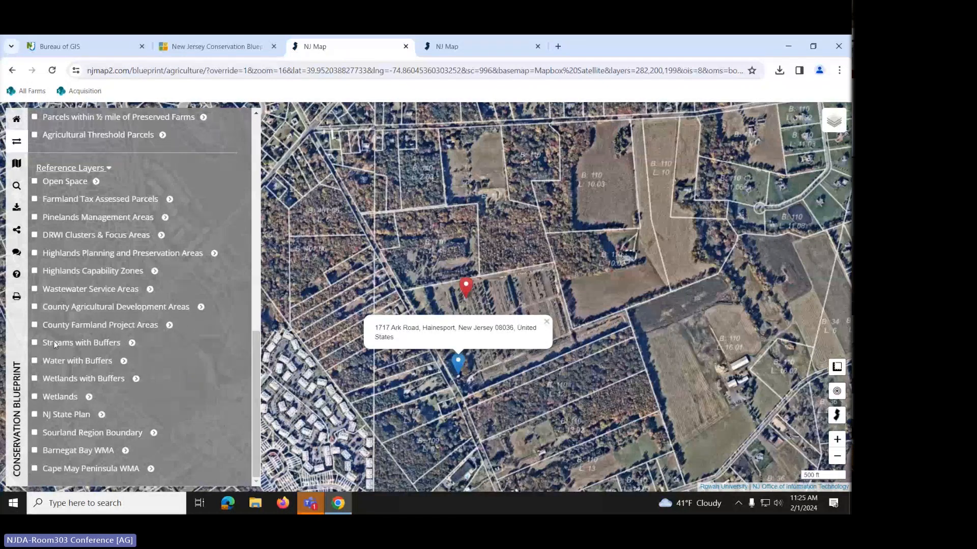
- Turn on Streams with Buffers, zoom in on the buffered stream south of the pin, then turn it off
{"action": "left_click", "coordinate": [34, 343]}
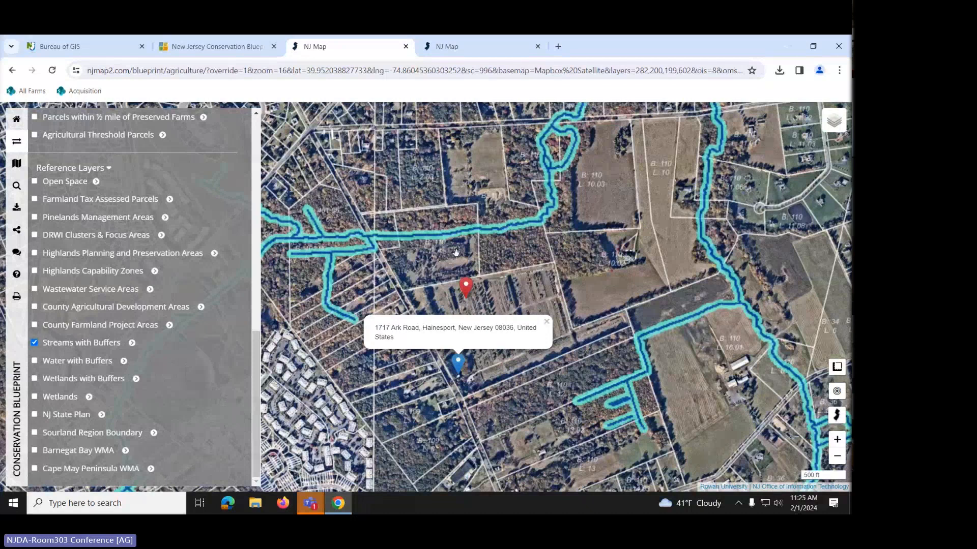
{"action": "scroll", "coordinate": [456, 253], "scroll_direction": "down", "scroll_amount": 1}
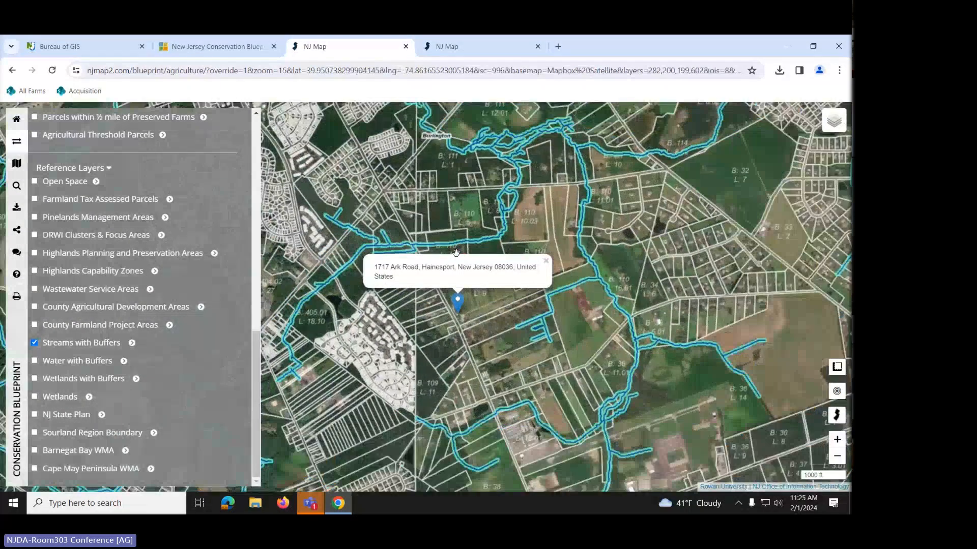
{"action": "scroll", "coordinate": [456, 253], "scroll_direction": "down", "scroll_amount": 1}
{"action": "left_click_drag", "start_coordinate": [500, 445], "coordinate": [497, 328]}
{"action": "scroll", "coordinate": [498, 328], "scroll_direction": "up", "scroll_amount": 1}
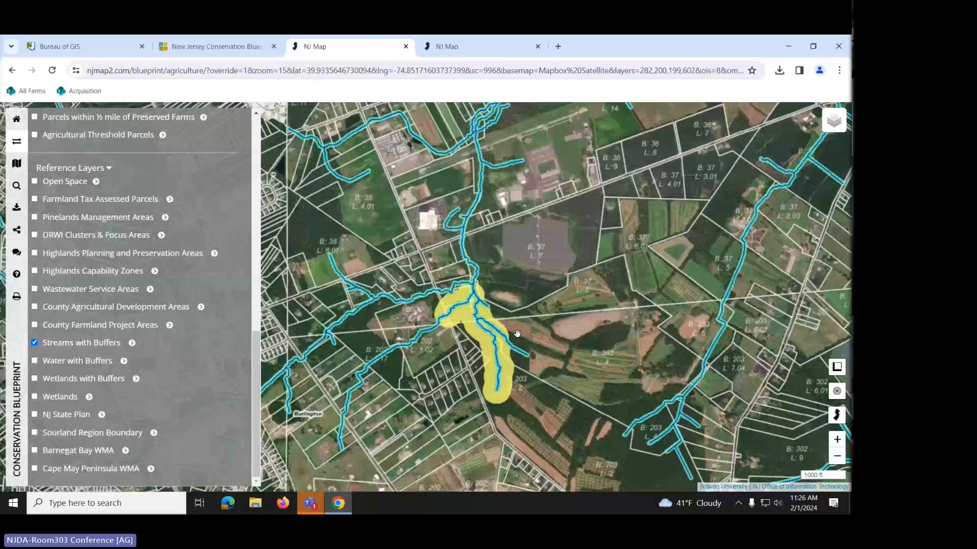
{"action": "scroll", "coordinate": [501, 325], "scroll_direction": "up", "scroll_amount": 1}
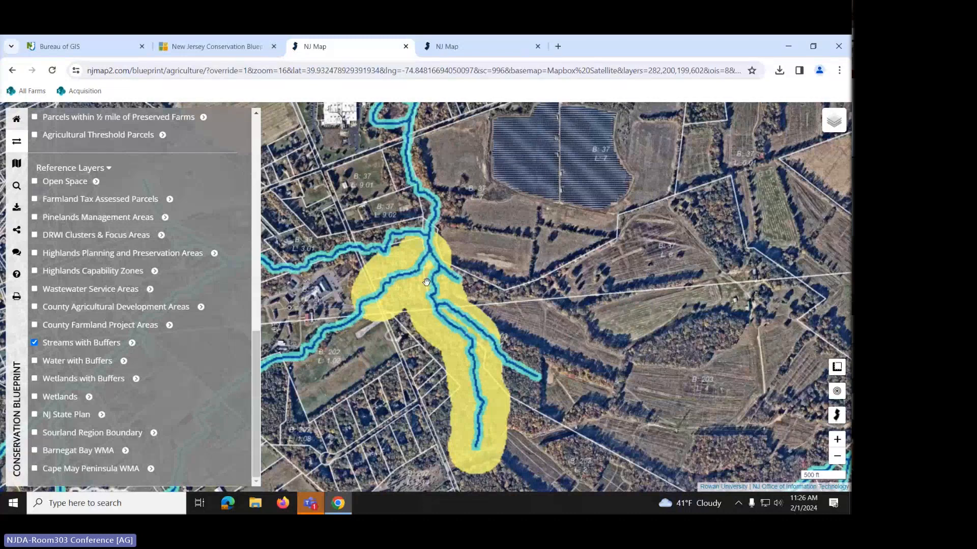
{"action": "scroll", "coordinate": [426, 282], "scroll_direction": "down", "scroll_amount": 1}
{"action": "left_click_drag", "start_coordinate": [427, 281], "coordinate": [477, 322]}
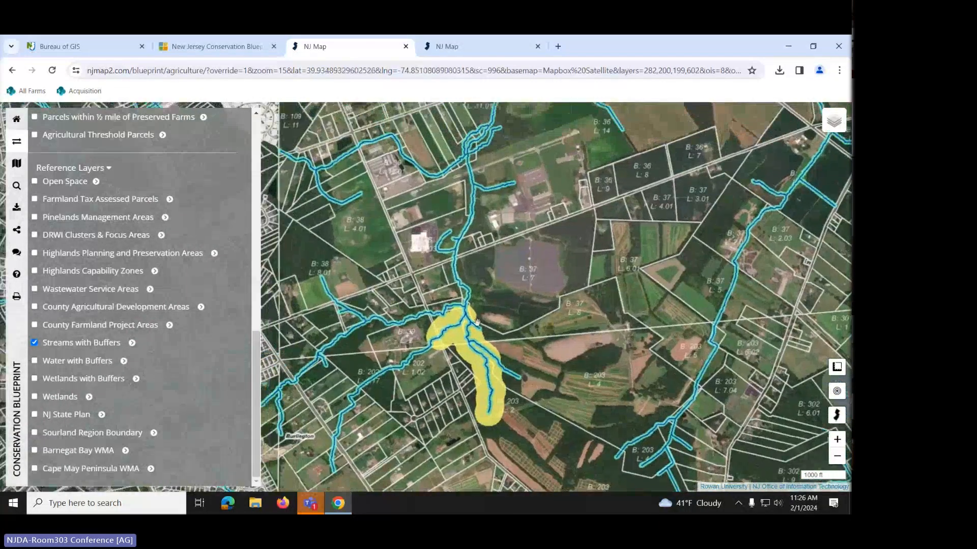
{"action": "left_click", "coordinate": [34, 344]}
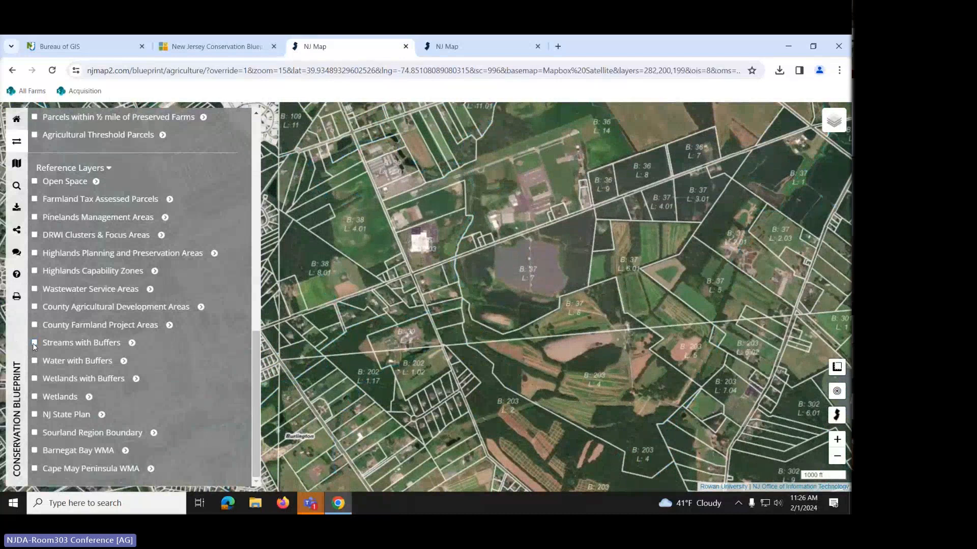
- Toggle Wetlands with Buffers on and off, then turn on Pinelands Management Areas
{"action": "left_click", "coordinate": [34, 379]}
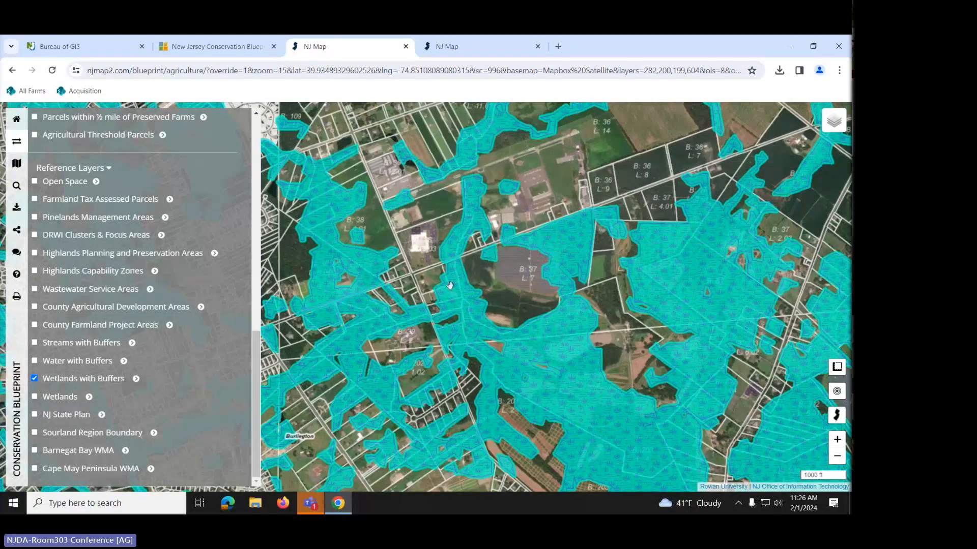
{"action": "left_click", "coordinate": [35, 378]}
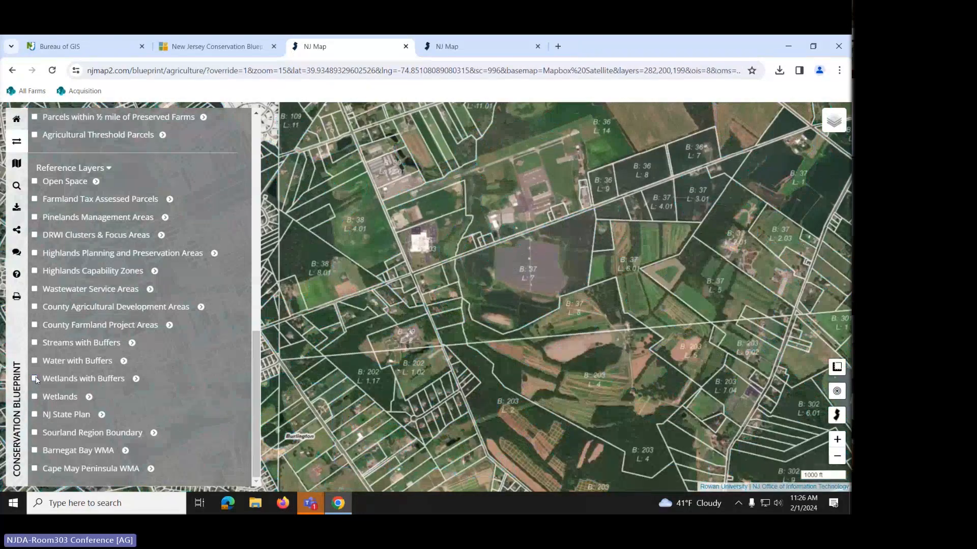
{"action": "left_click", "coordinate": [34, 217]}
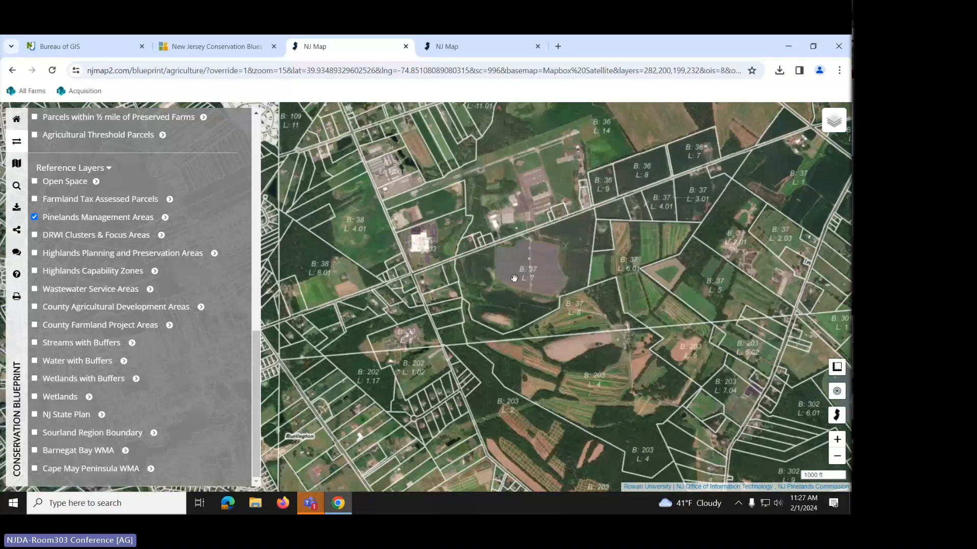
- Zoom out and show the Pinelands Management Areas nine-area legend
{"action": "scroll", "coordinate": [513, 277], "scroll_direction": "down", "scroll_amount": 2}
{"action": "scroll", "coordinate": [513, 277], "scroll_direction": "down", "scroll_amount": 2}
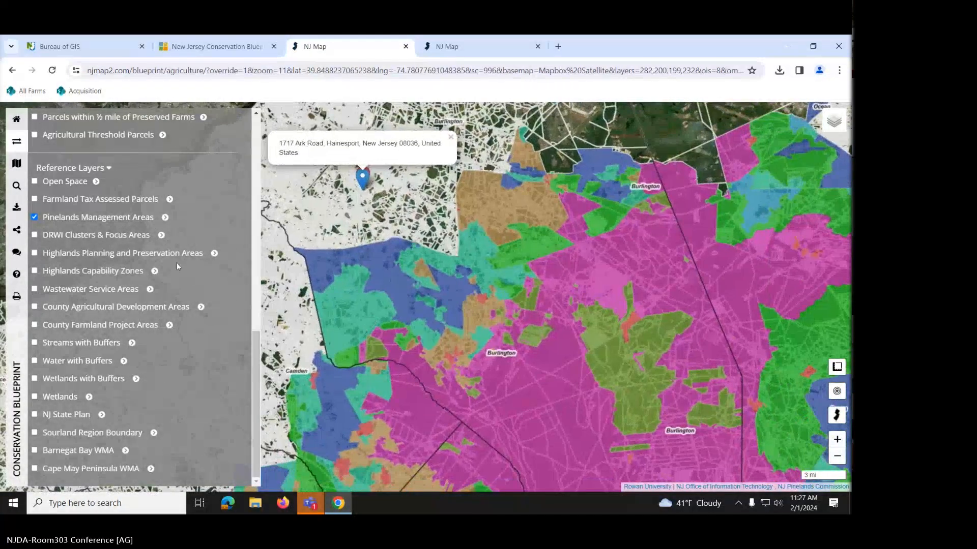
{"action": "left_click", "coordinate": [165, 218]}
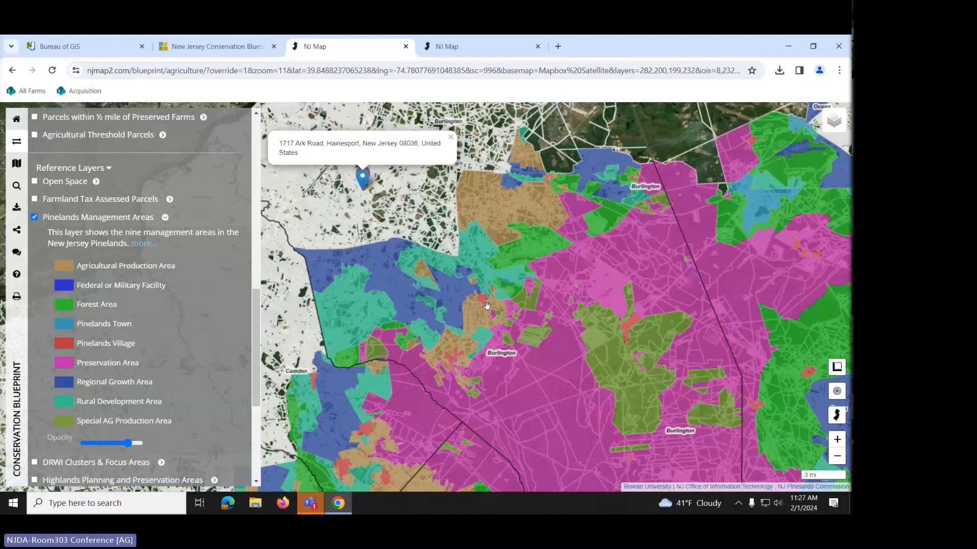
- Zoom to parcel scale across the Regional Growth and Rural Development areas, then turn Pinelands off
{"action": "double_click", "coordinate": [440, 310]}
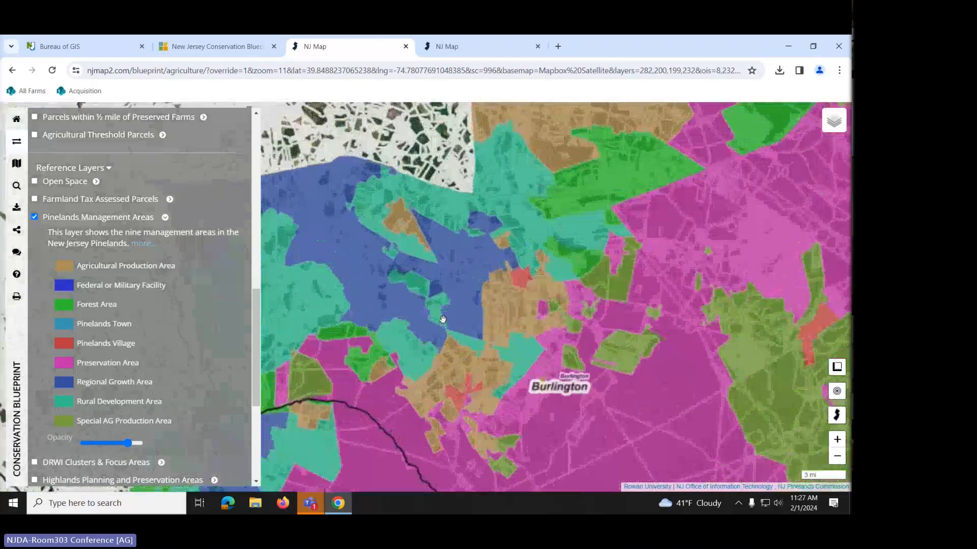
{"action": "left_click_drag", "start_coordinate": [442, 310], "coordinate": [517, 353]}
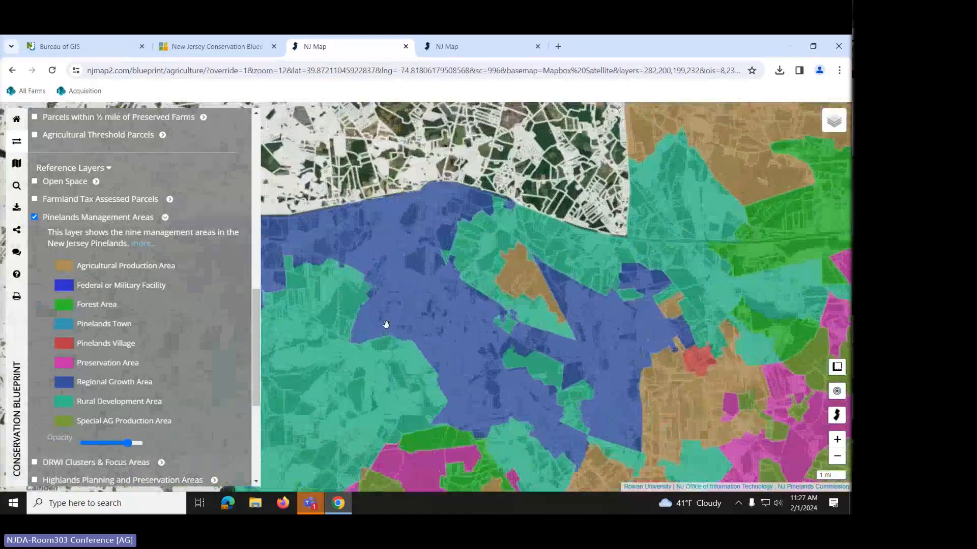
{"action": "double_click", "coordinate": [386, 325]}
{"action": "double_click", "coordinate": [385, 323]}
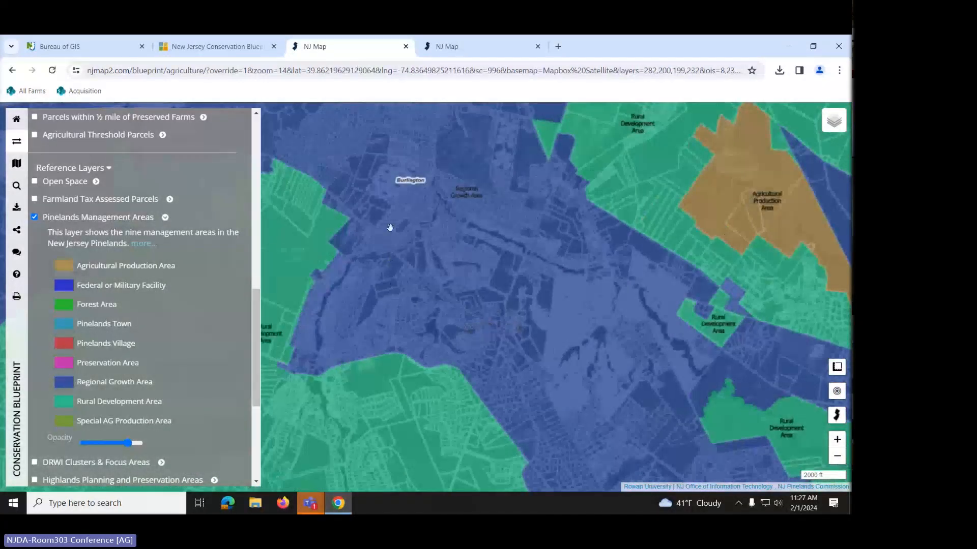
{"action": "double_click", "coordinate": [407, 257]}
{"action": "left_click_drag", "start_coordinate": [501, 205], "coordinate": [588, 320]}
{"action": "left_click_drag", "start_coordinate": [470, 315], "coordinate": [571, 327]}
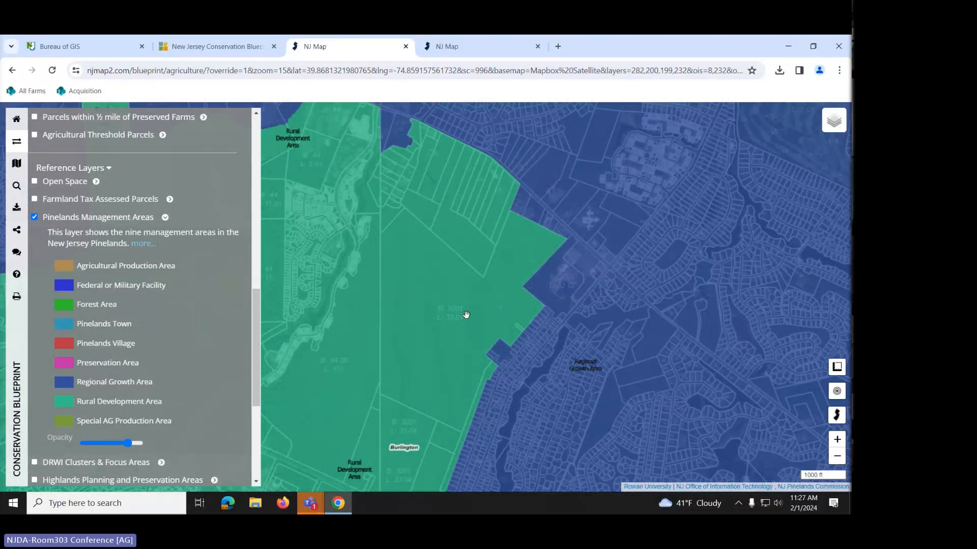
{"action": "left_click_drag", "start_coordinate": [471, 251], "coordinate": [458, 331]}
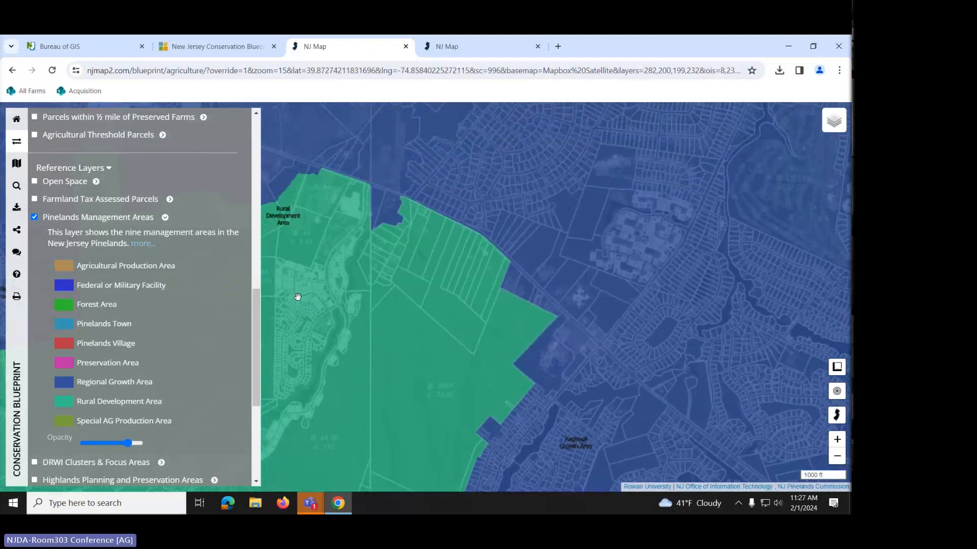
{"action": "left_click", "coordinate": [35, 217]}
- Turn on Highlands Planning and Preservation Areas and frame the Highlands region in northern New Jersey
{"action": "scroll", "coordinate": [90, 311], "scroll_direction": "down", "scroll_amount": 3}
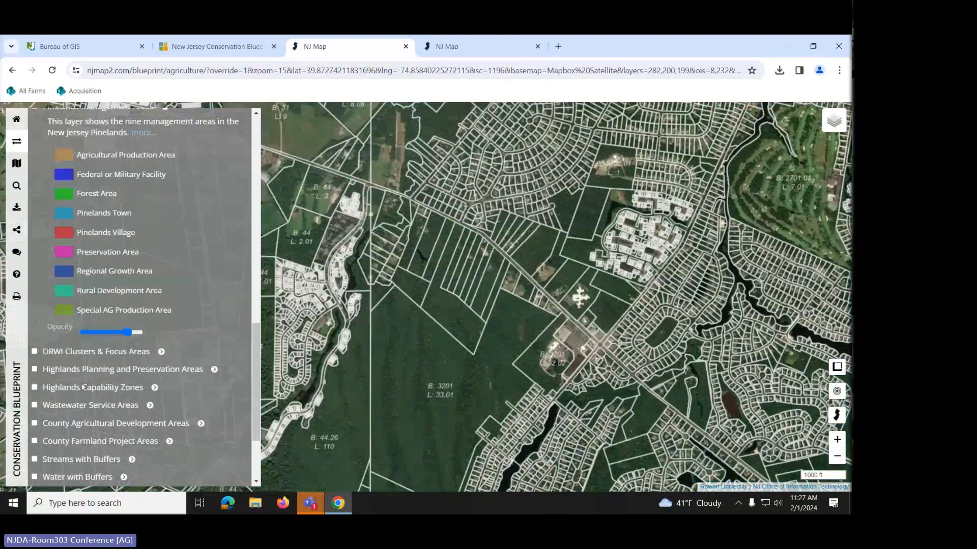
{"action": "left_click", "coordinate": [34, 370]}
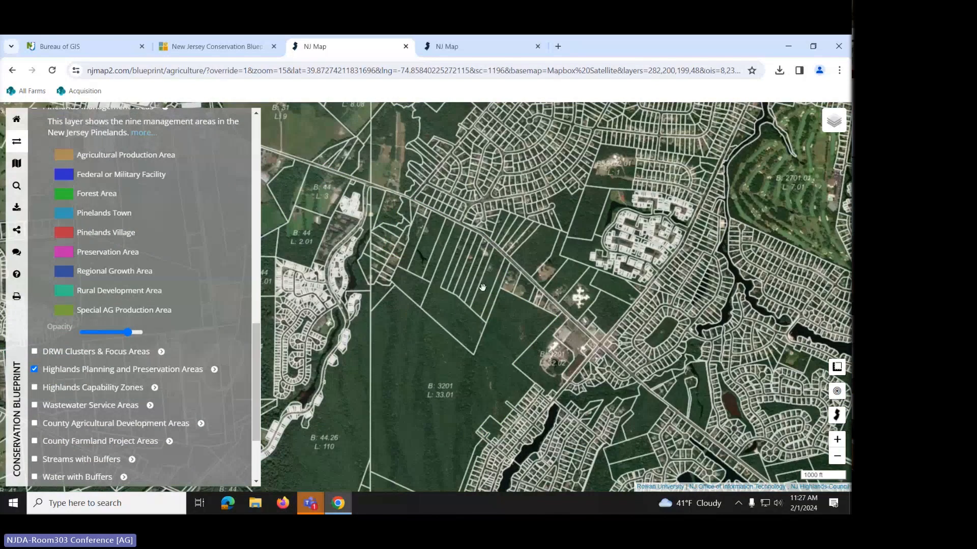
{"action": "scroll", "coordinate": [483, 288], "scroll_direction": "down", "scroll_amount": 2}
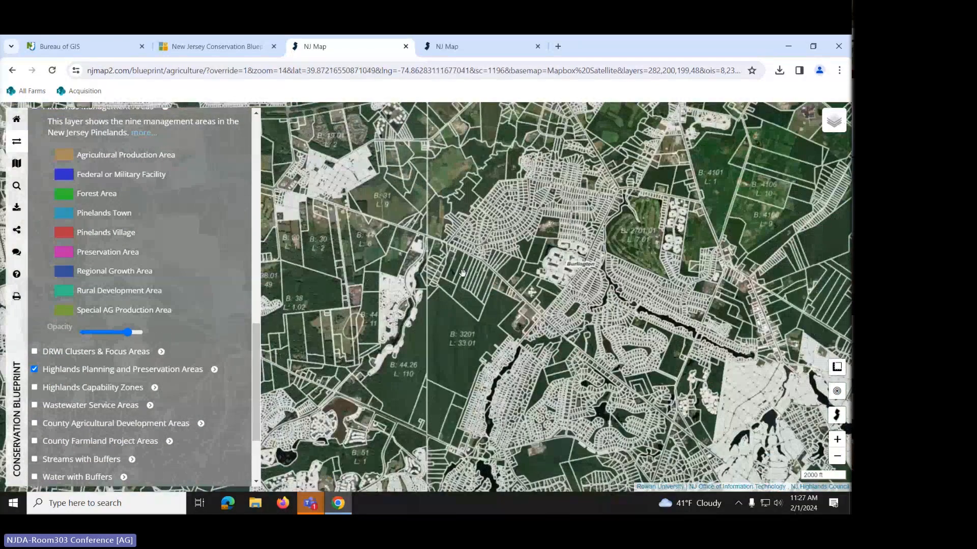
{"action": "scroll", "coordinate": [462, 273], "scroll_direction": "down", "scroll_amount": 3}
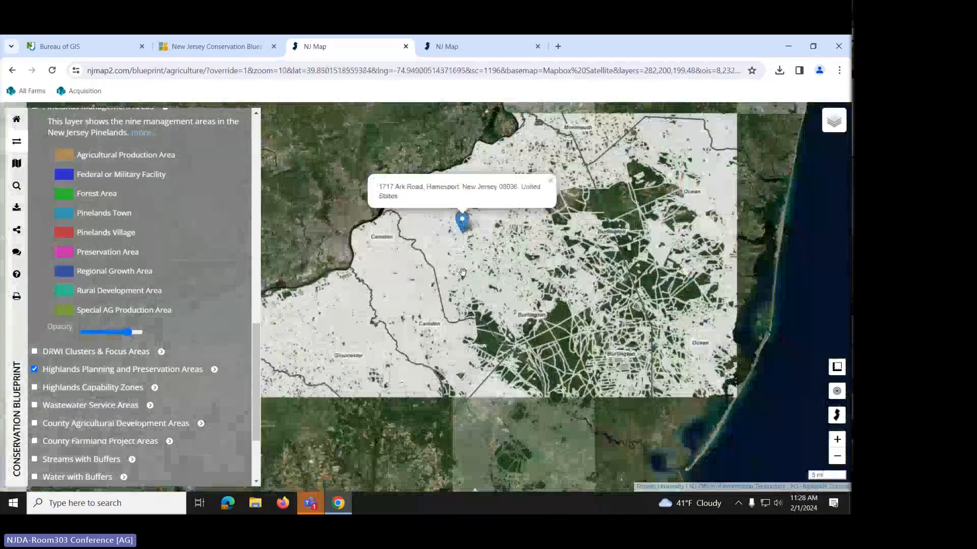
{"action": "left_click_drag", "start_coordinate": [468, 256], "coordinate": [463, 362]}
{"action": "scroll", "coordinate": [464, 361], "scroll_direction": "down", "scroll_amount": 1}
{"action": "left_click_drag", "start_coordinate": [485, 223], "coordinate": [438, 372]}
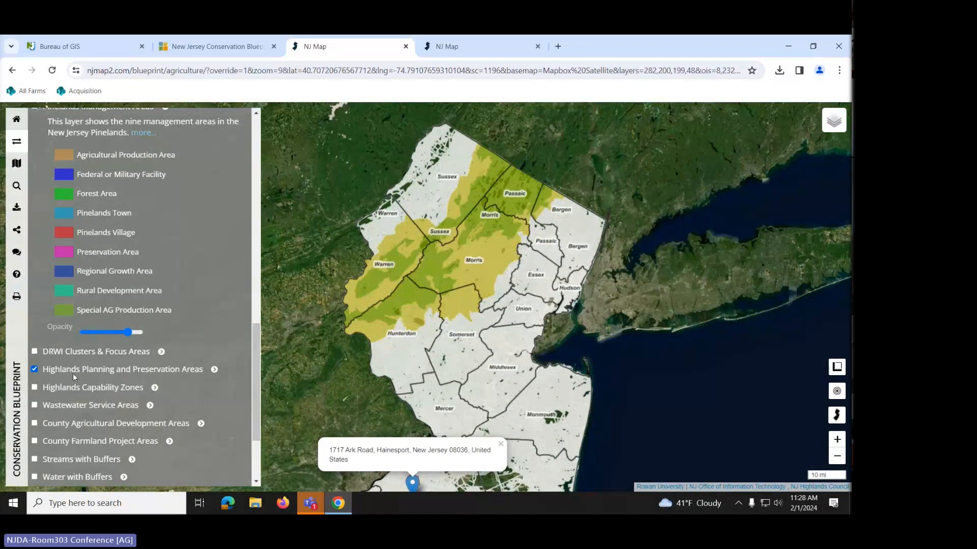
{"action": "scroll", "coordinate": [85, 404], "scroll_direction": "down", "scroll_amount": 2}
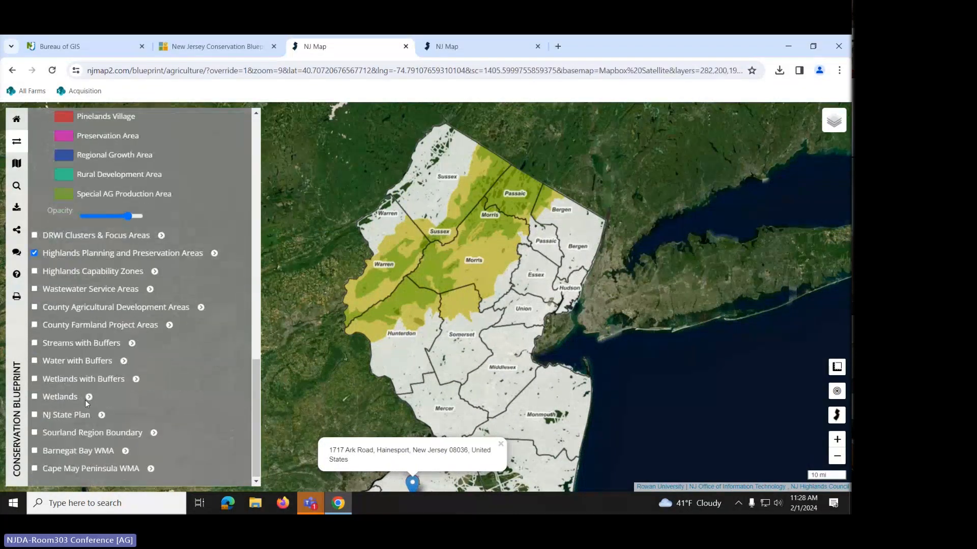
{"action": "scroll", "coordinate": [86, 399], "scroll_direction": "up", "scroll_amount": 4}
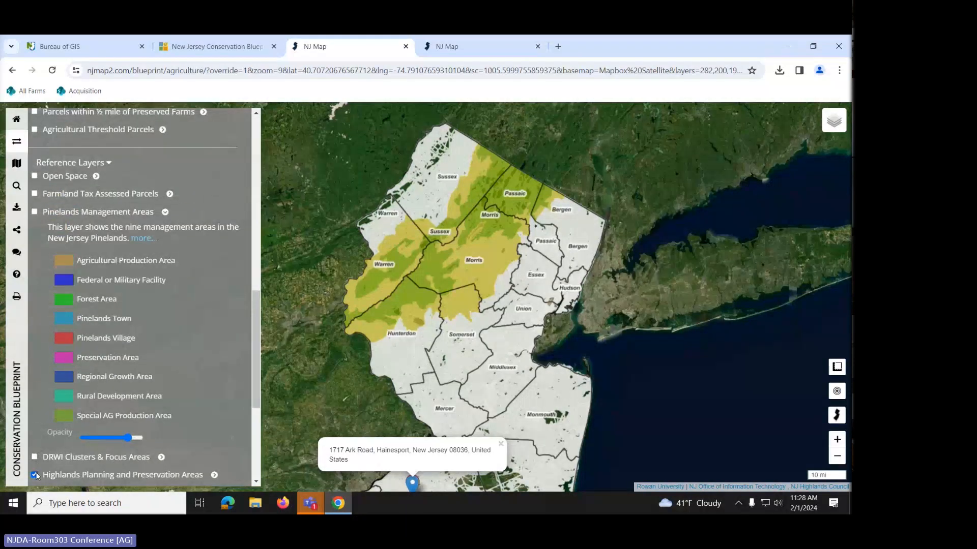
- Turn off the Highlands layer and collapse the Pinelands description and legend
{"action": "left_click", "coordinate": [35, 475]}
{"action": "scroll", "coordinate": [123, 279], "scroll_direction": "up", "scroll_amount": 3}
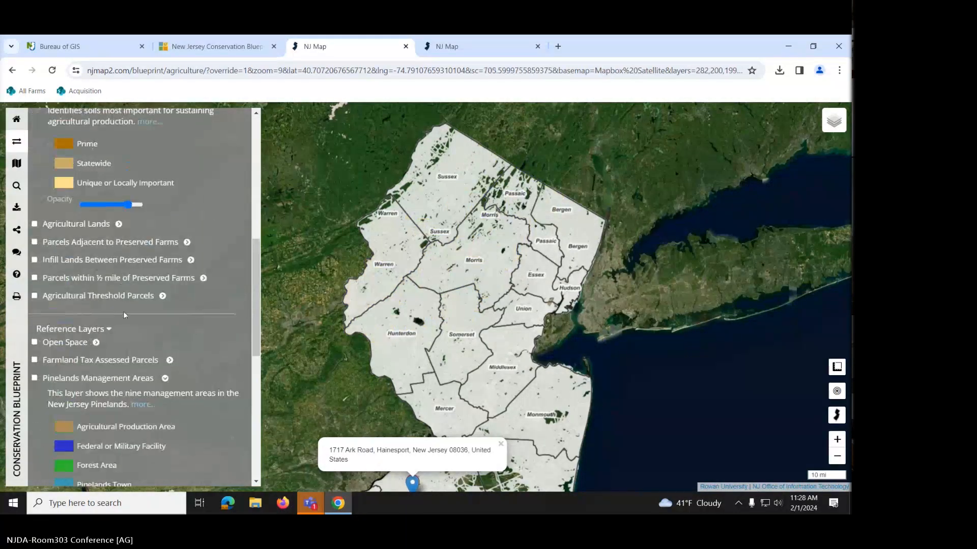
{"action": "left_click", "coordinate": [164, 380]}
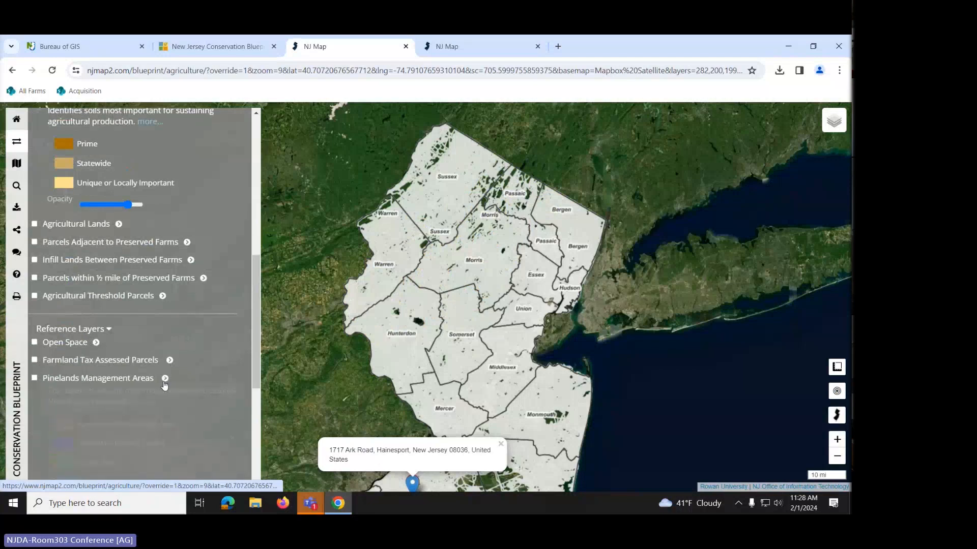
- Return to the address marker in Burlington County, close its popup, and frame the Block 110 parcels
{"action": "scroll", "coordinate": [182, 282], "scroll_direction": "up", "scroll_amount": 1}
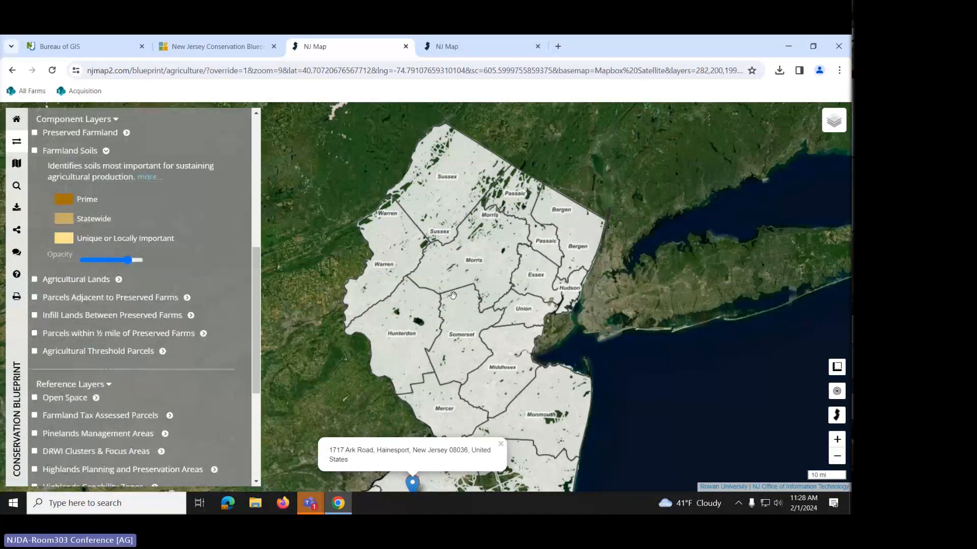
{"action": "scroll", "coordinate": [450, 294], "scroll_direction": "up", "scroll_amount": 1}
{"action": "left_click_drag", "start_coordinate": [450, 366], "coordinate": [452, 232]}
{"action": "left_click_drag", "start_coordinate": [424, 341], "coordinate": [434, 230]}
{"action": "left_click_drag", "start_coordinate": [421, 308], "coordinate": [430, 222]}
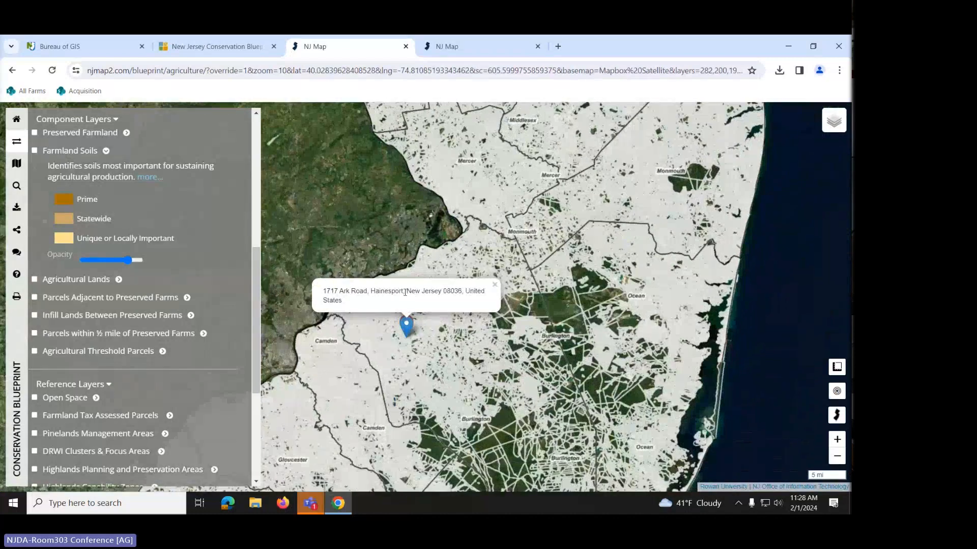
{"action": "left_click", "coordinate": [405, 325]}
{"action": "scroll", "coordinate": [411, 329], "scroll_direction": "up", "scroll_amount": 3}
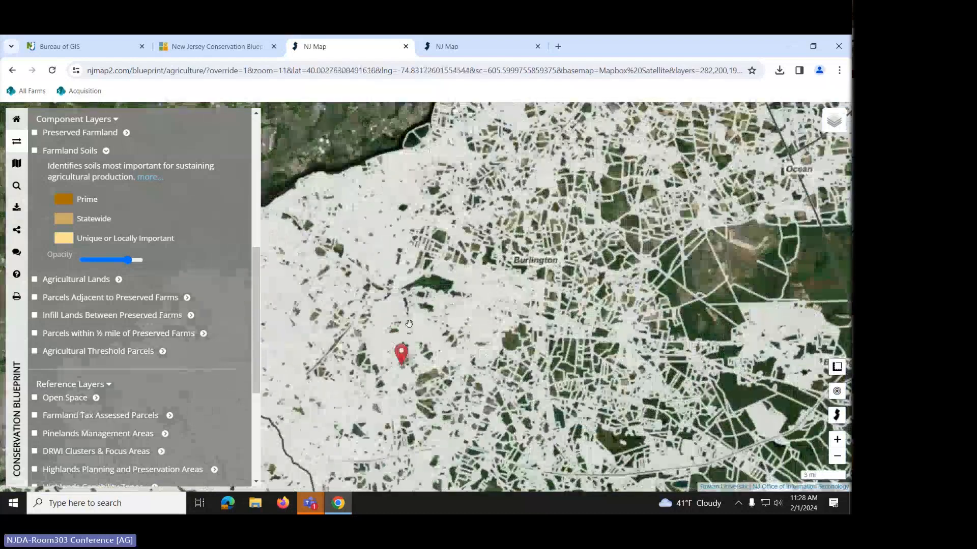
{"action": "left_click_drag", "start_coordinate": [412, 390], "coordinate": [452, 274]}
{"action": "scroll", "coordinate": [453, 274], "scroll_direction": "up", "scroll_amount": 2}
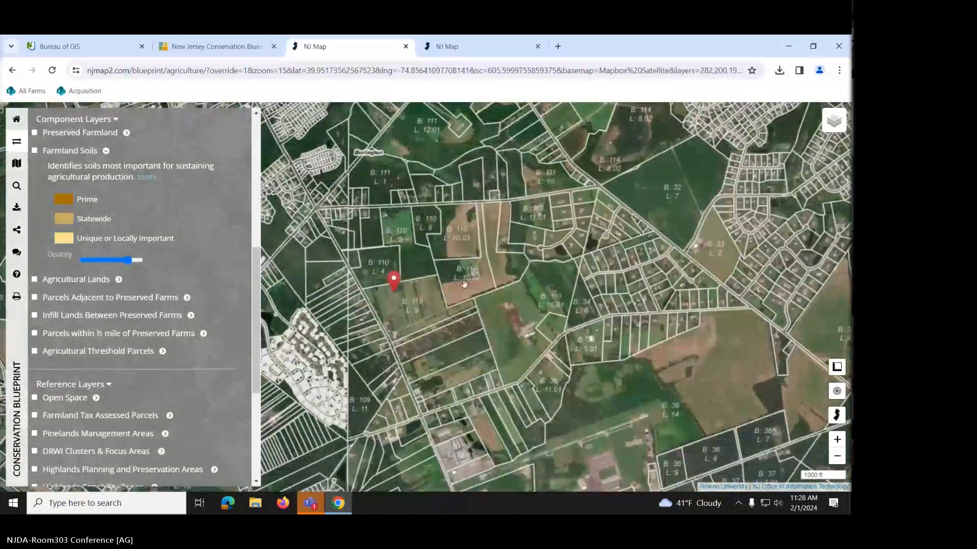
{"action": "scroll", "coordinate": [465, 272], "scroll_direction": "up", "scroll_amount": 1}
{"action": "mouse_move", "coordinate": [372, 320]}
{"action": "left_mouse_down"}
{"action": "mouse_move", "coordinate": [449, 297]}
{"action": "mouse_move", "coordinate": [455, 283]}
{"action": "left_mouse_up"}
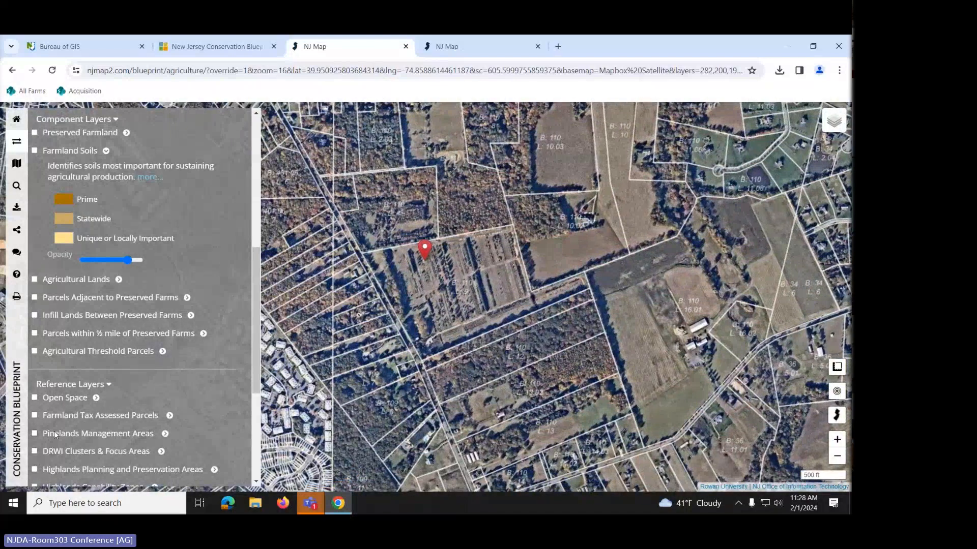
{"action": "scroll", "coordinate": [54, 431], "scroll_direction": "down", "scroll_amount": 3}
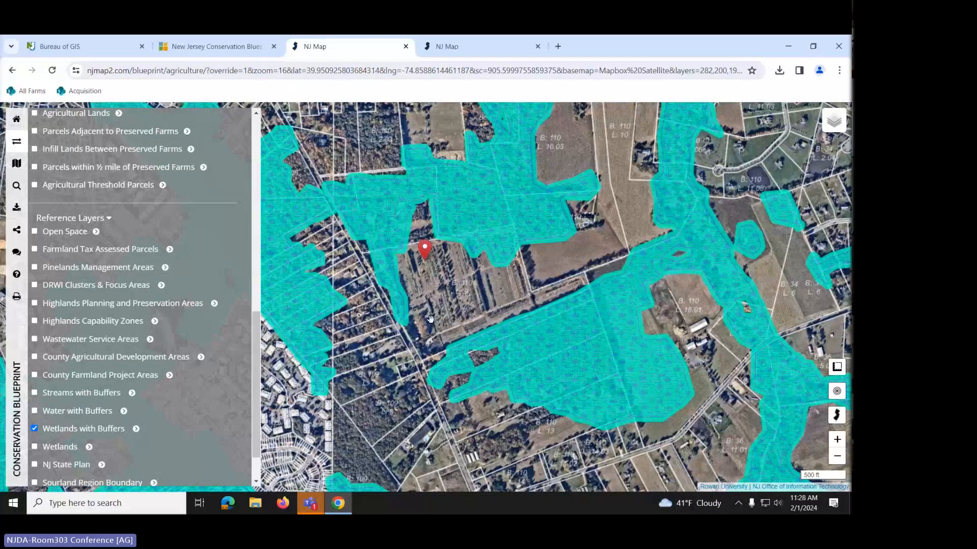
- Check the basemap list, then replace Wetlands with Buffers with plain Wetlands and finally turn Wetlands off
{"action": "left_click", "coordinate": [833, 122]}
{"action": "mouse_move", "coordinate": [834, 122]}
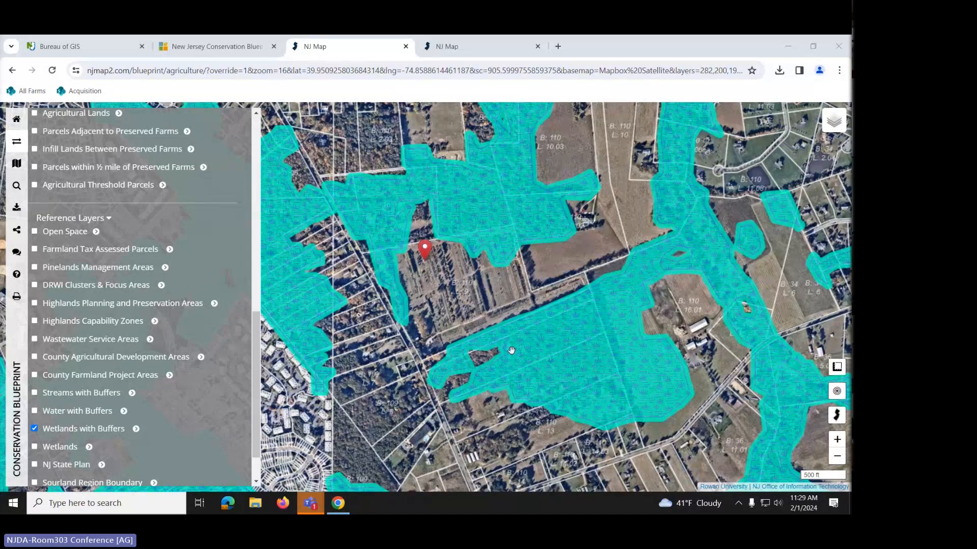
{"action": "left_click", "coordinate": [34, 429]}
{"action": "left_click", "coordinate": [34, 446]}
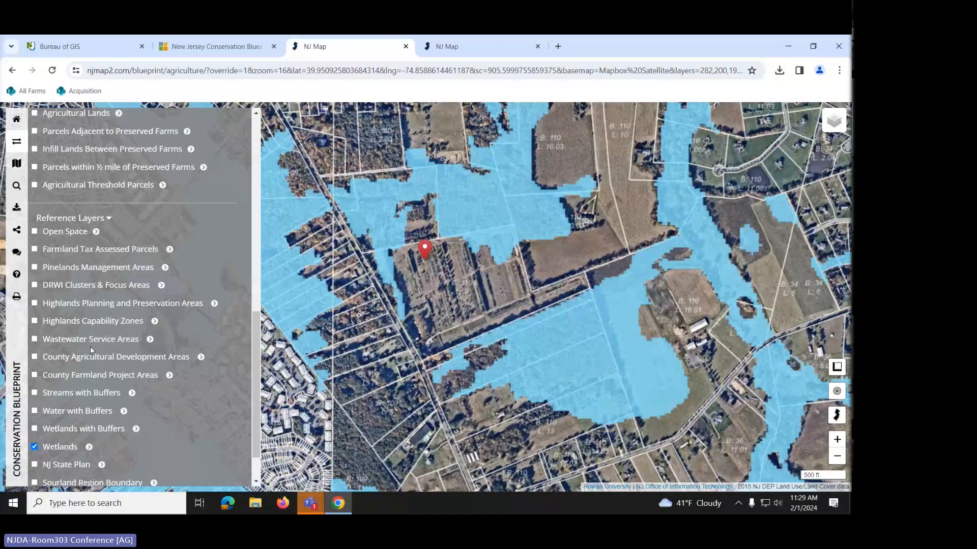
{"action": "left_click", "coordinate": [35, 446]}
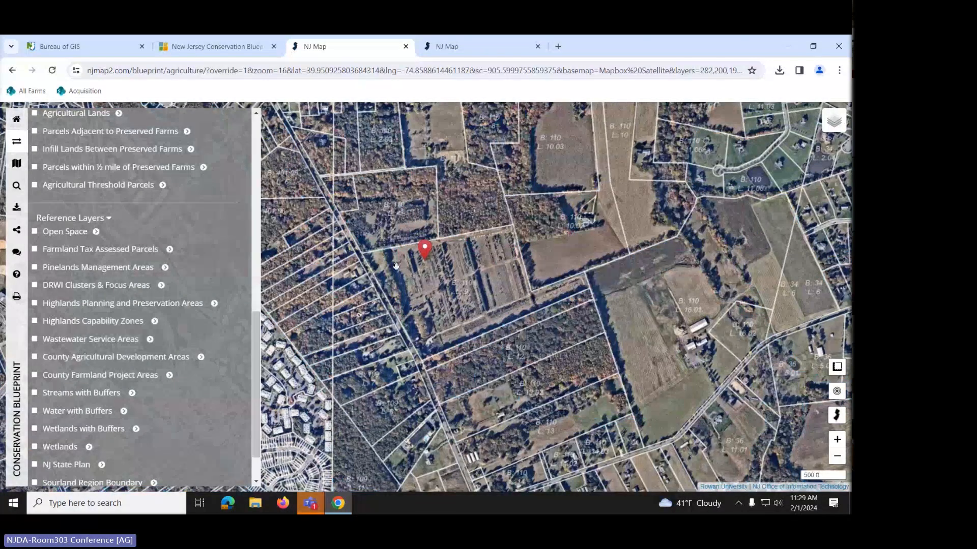
- Switch on the Open Space reference layer and zoom out to the parcels around the pinned farm
{"action": "left_click_drag", "start_coordinate": [396, 266], "coordinate": [473, 279]}
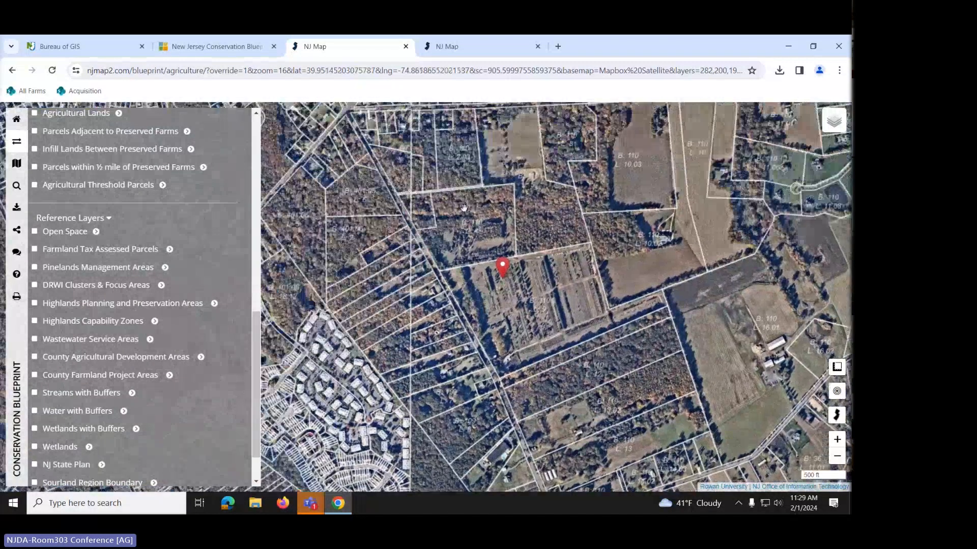
{"action": "left_click", "coordinate": [35, 232]}
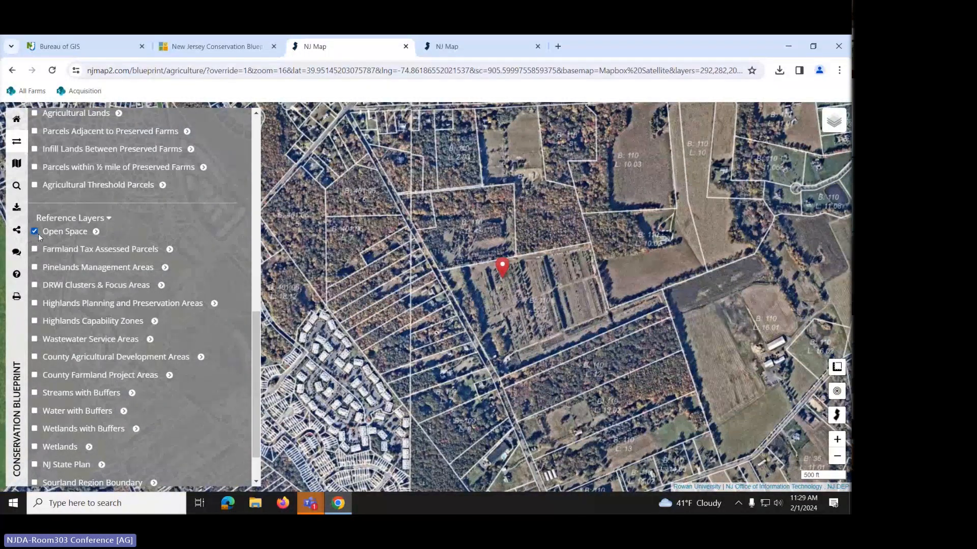
{"action": "scroll", "coordinate": [477, 317], "scroll_direction": "down", "scroll_amount": 1}
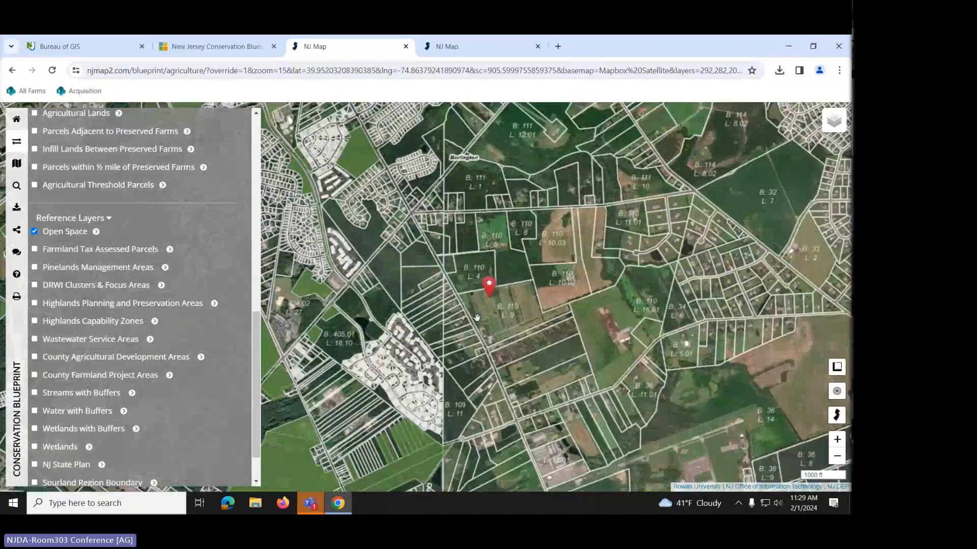
{"action": "left_click_drag", "start_coordinate": [474, 376], "coordinate": [540, 294]}
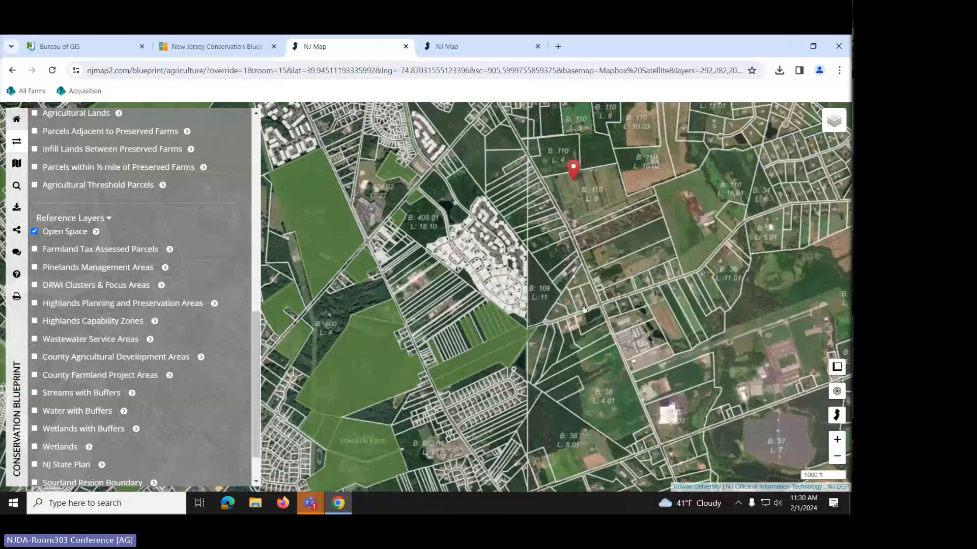
{"action": "left_click_drag", "start_coordinate": [585, 309], "coordinate": [523, 365]}
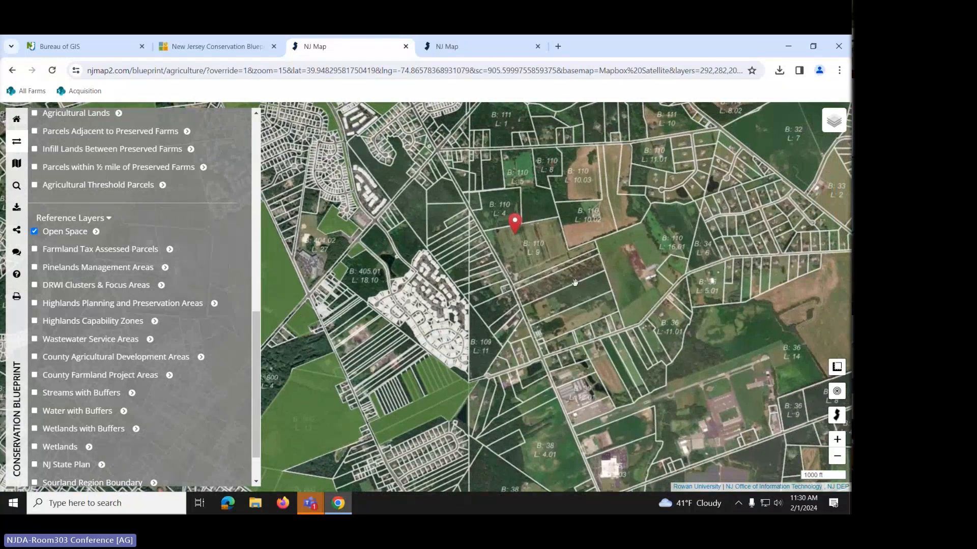
{"action": "mouse_move", "coordinate": [828, 125]}
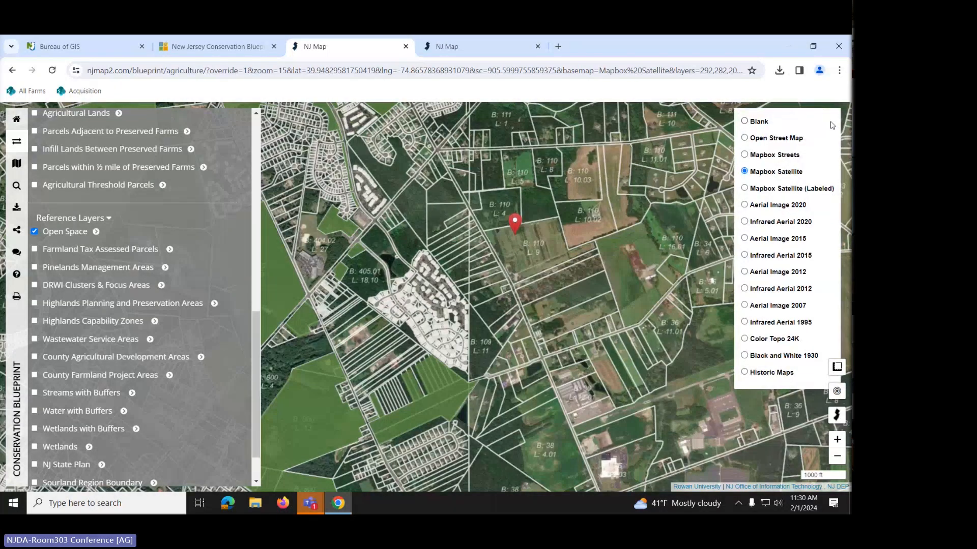
{"action": "left_click", "coordinate": [744, 206]}
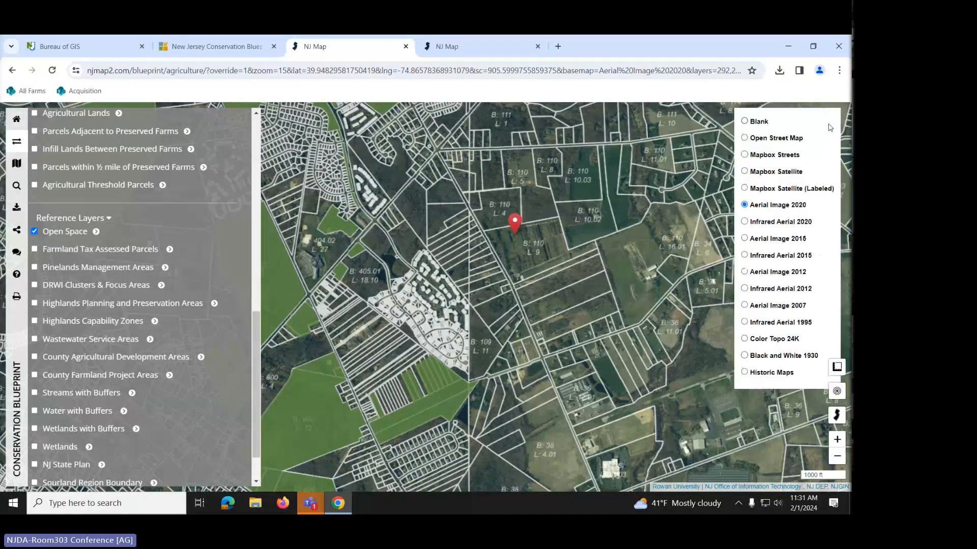
{"action": "left_click", "coordinate": [744, 171]}
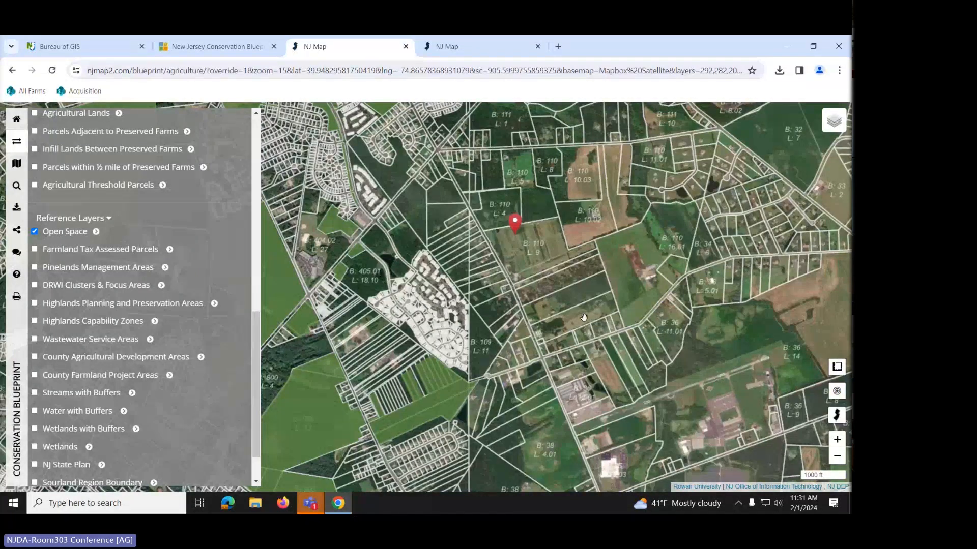
- Zoom in with the marked farm centred and start a new distance-and-area measurement
{"action": "left_click_drag", "start_coordinate": [583, 321], "coordinate": [584, 344]}
{"action": "scroll", "coordinate": [569, 310], "scroll_direction": "up", "scroll_amount": 1}
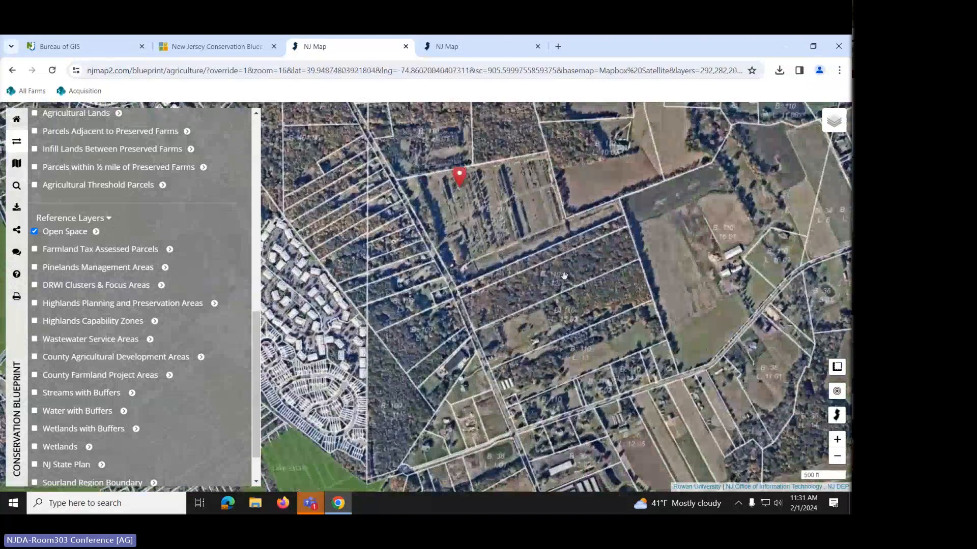
{"action": "left_click_drag", "start_coordinate": [564, 275], "coordinate": [555, 369]}
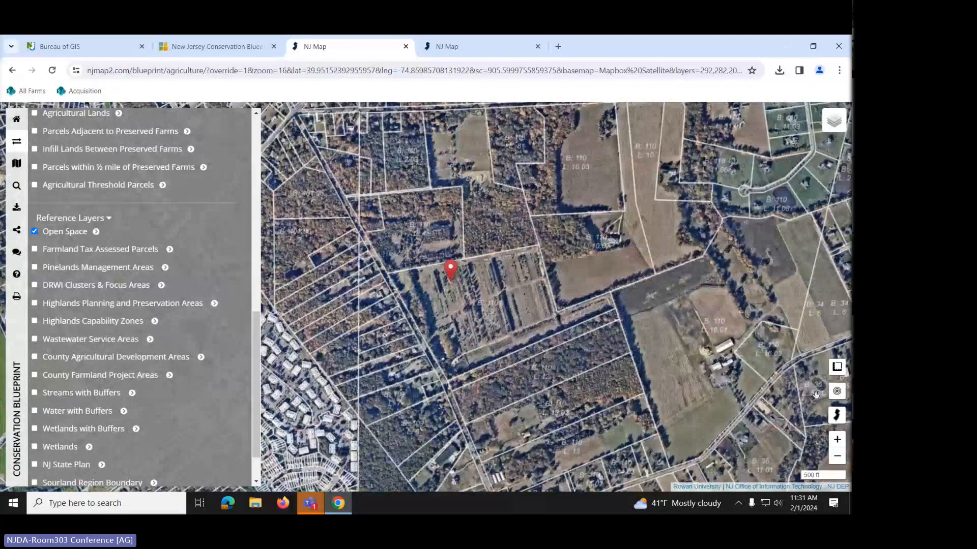
{"action": "mouse_move", "coordinate": [835, 376]}
{"action": "left_click", "coordinate": [833, 373]}
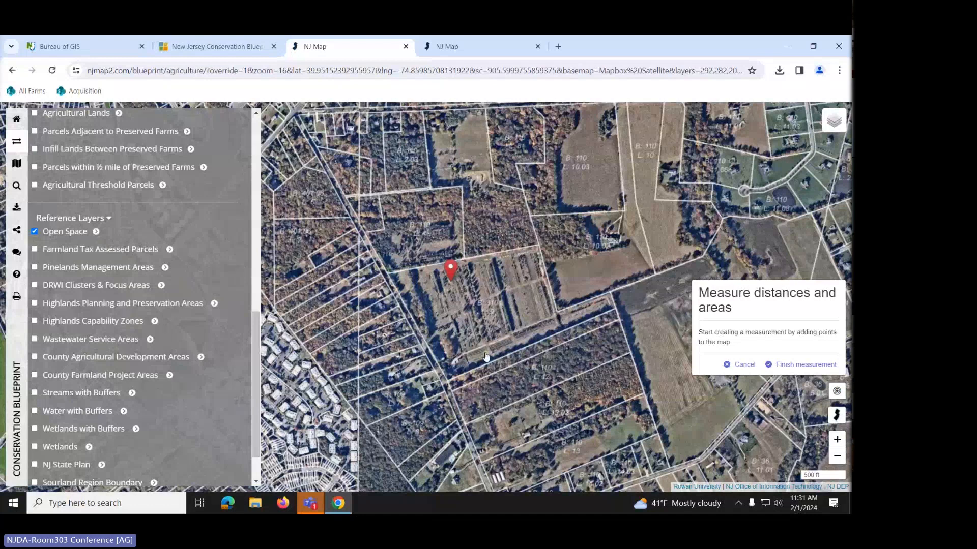
- Outline the field beside the marker as an 8.92-acre, 2,632 ft perimeter area, then delete it
{"action": "left_click", "coordinate": [417, 330]}
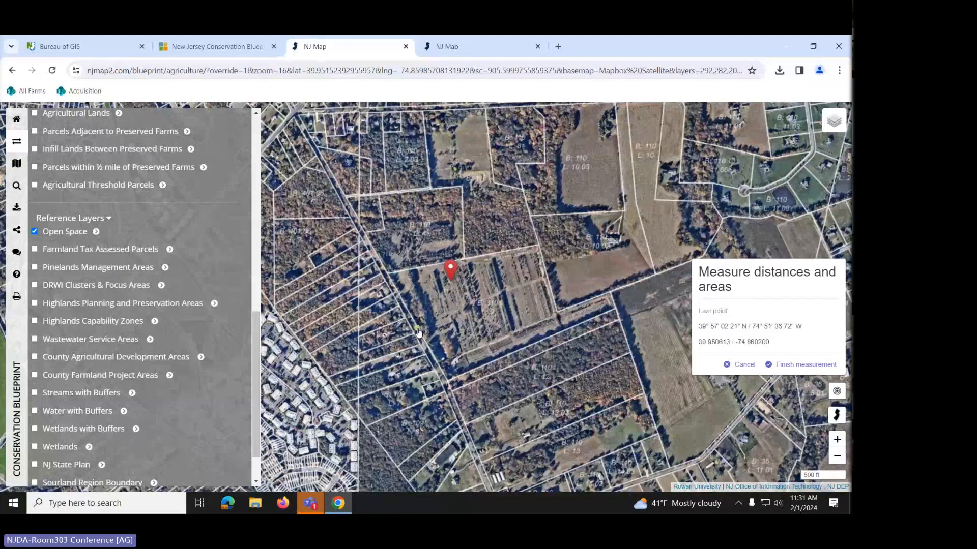
{"action": "left_click", "coordinate": [494, 304]}
{"action": "left_click", "coordinate": [511, 343]}
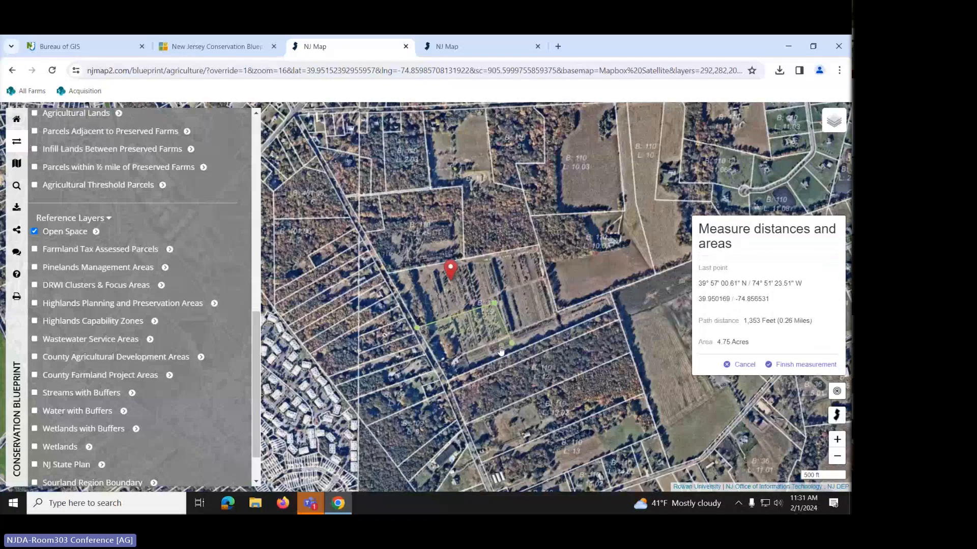
{"action": "double_click", "coordinate": [440, 366]}
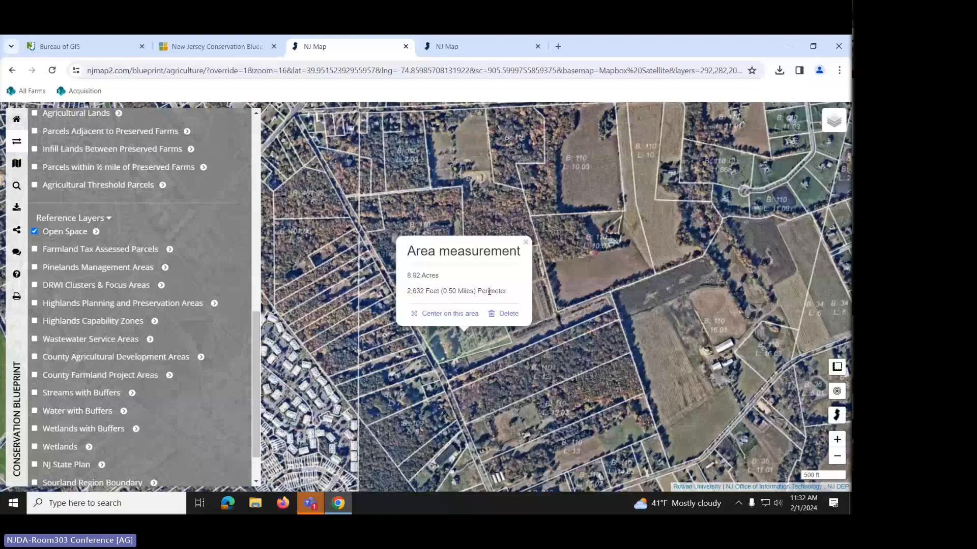
{"action": "left_click", "coordinate": [508, 314]}
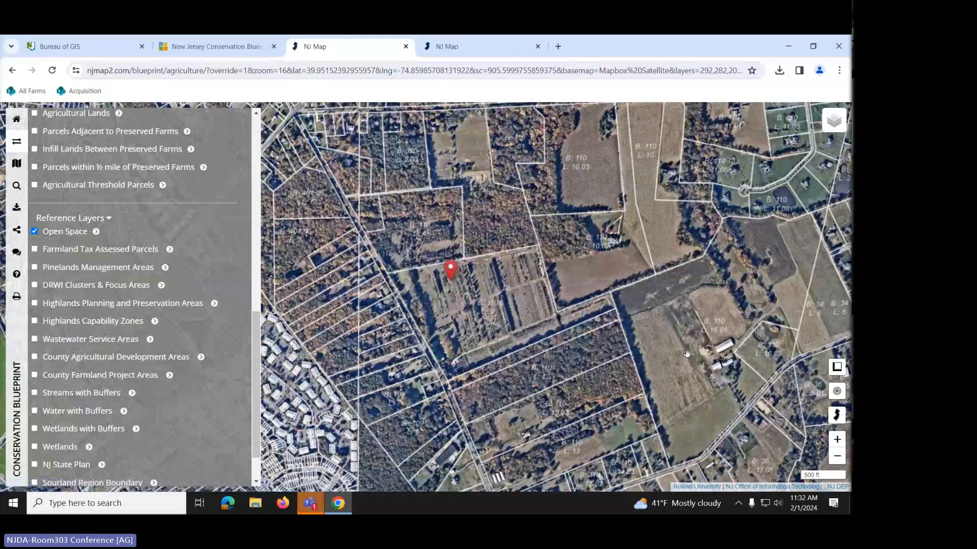
- Measure a 443-foot line near the marked farm, then delete the line measurement
{"action": "mouse_move", "coordinate": [832, 370]}
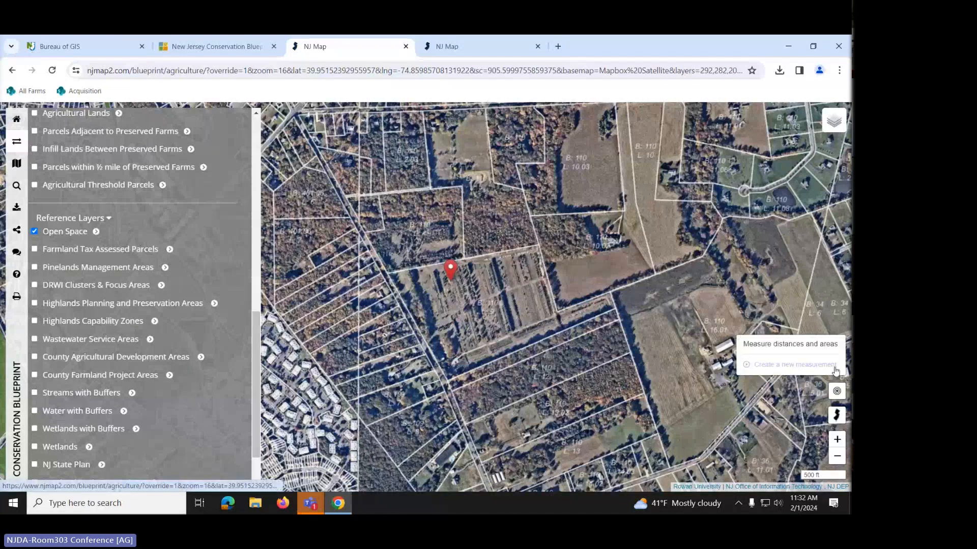
{"action": "left_click", "coordinate": [835, 369]}
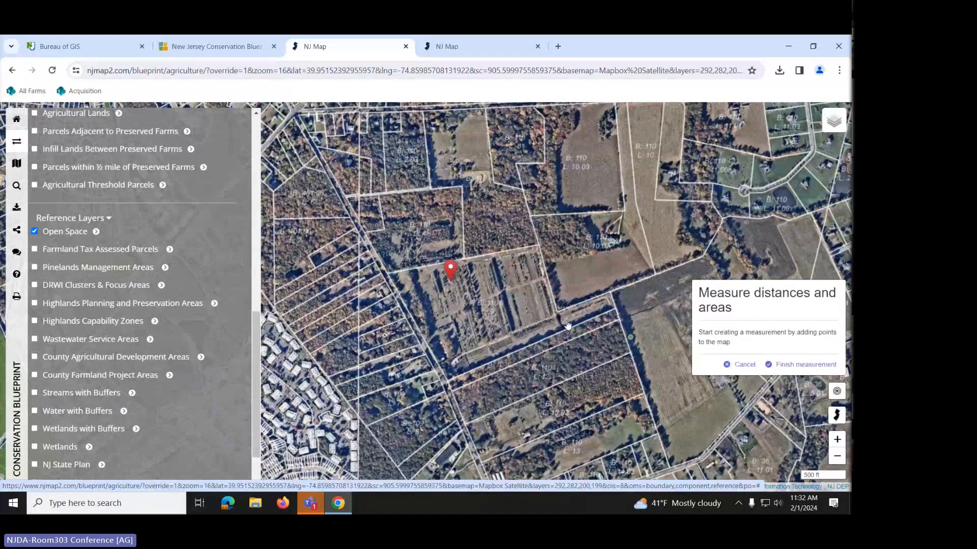
{"action": "left_click", "coordinate": [416, 319]}
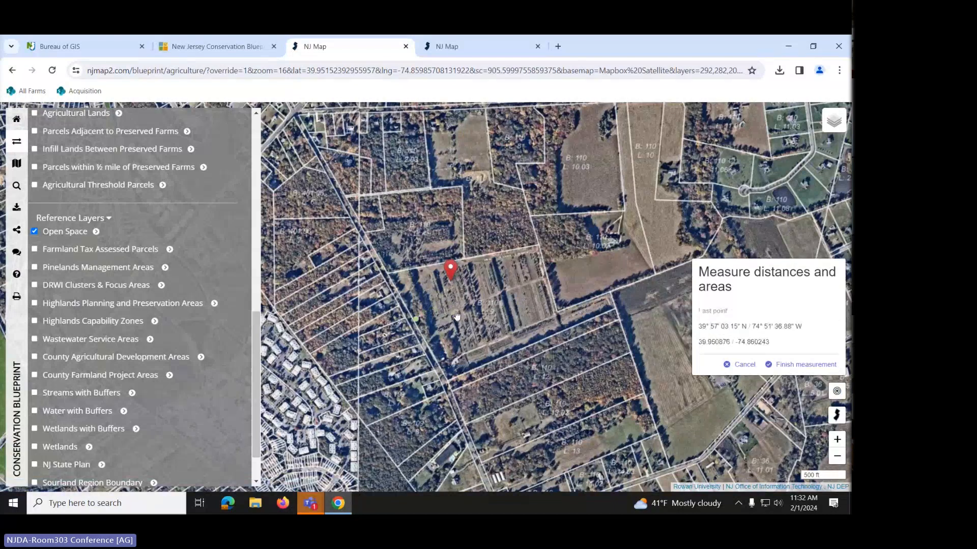
{"action": "double_click", "coordinate": [457, 316]}
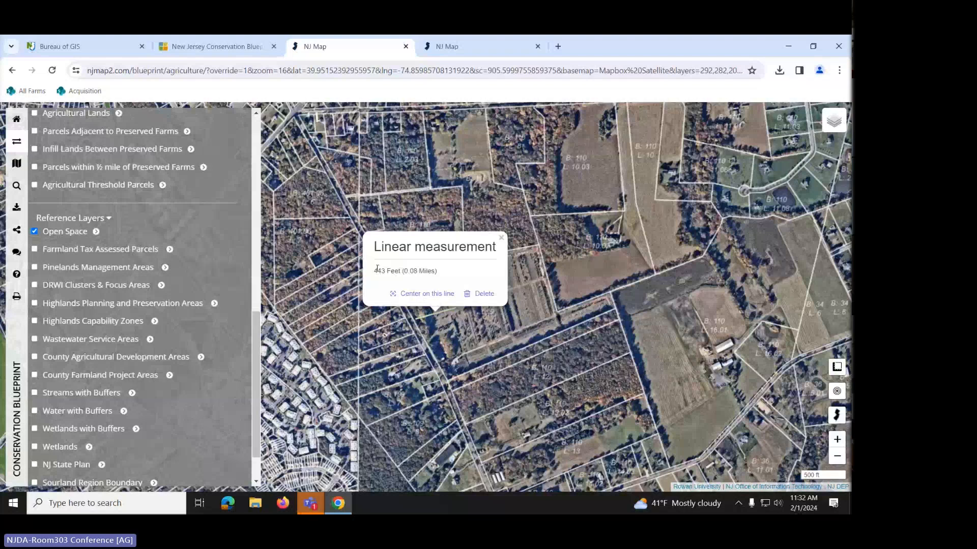
{"action": "left_click", "coordinate": [479, 294]}
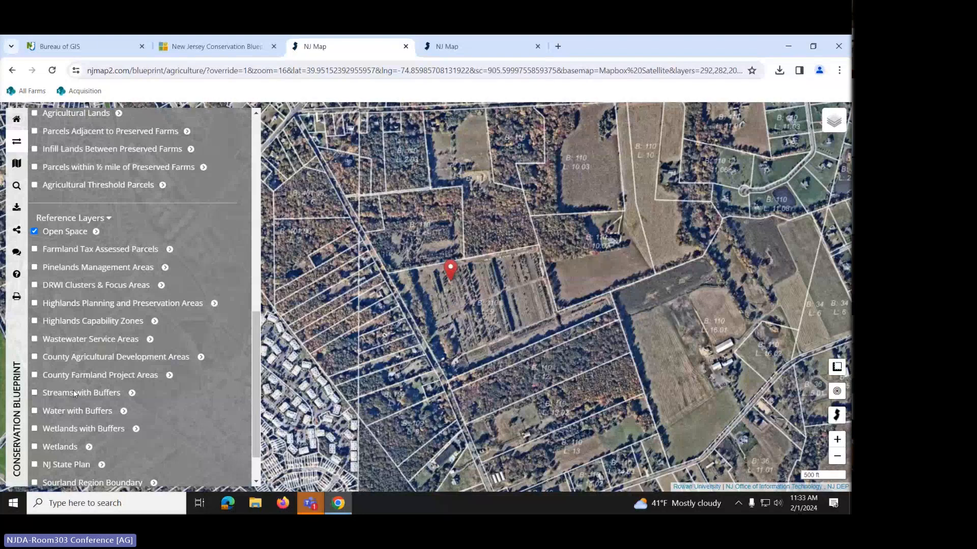
- Scroll up to review Component Layers such as Farmland Soils while viewing the farm's tree rows
{"action": "scroll", "coordinate": [51, 236], "scroll_direction": "up", "scroll_amount": 2}
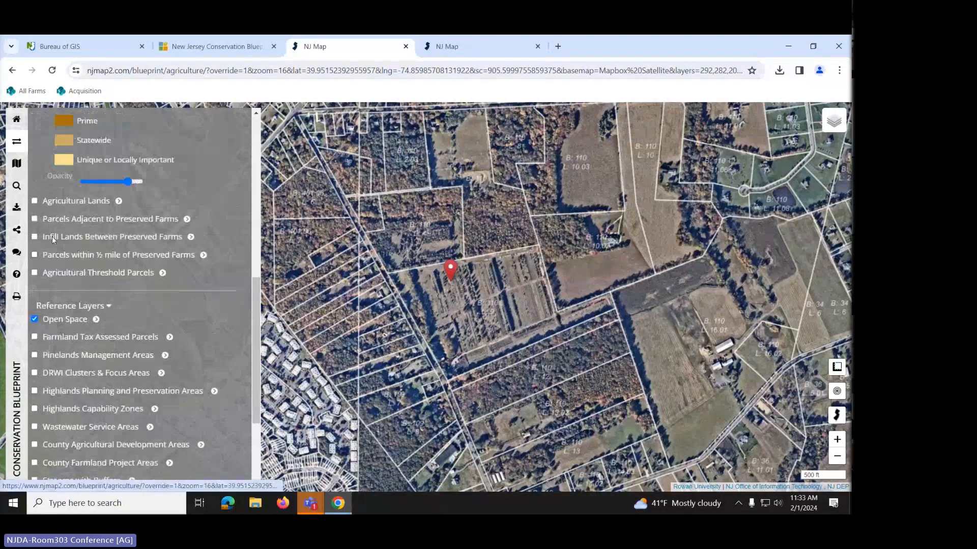
{"action": "scroll", "coordinate": [52, 236], "scroll_direction": "up", "scroll_amount": 4}
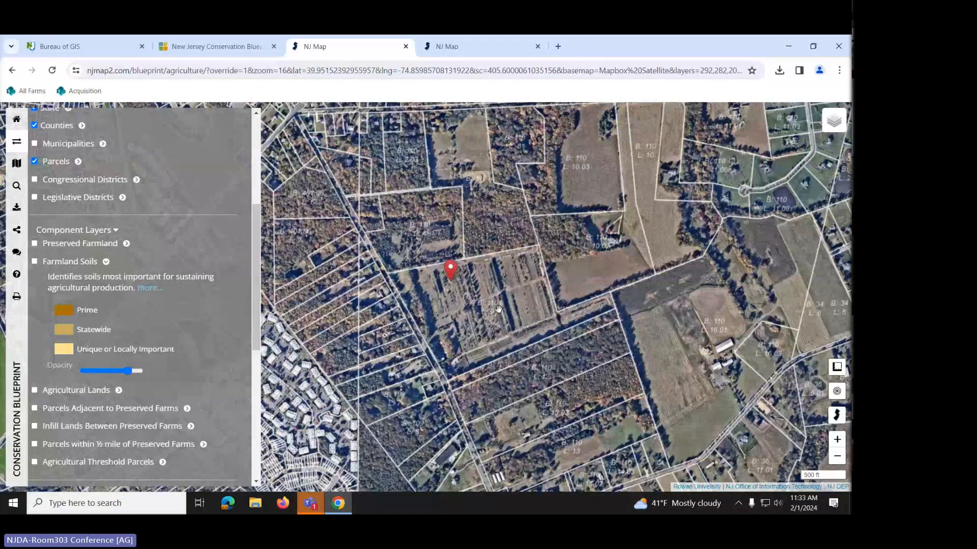
{"action": "scroll", "coordinate": [499, 309], "scroll_direction": "up", "scroll_amount": 2}
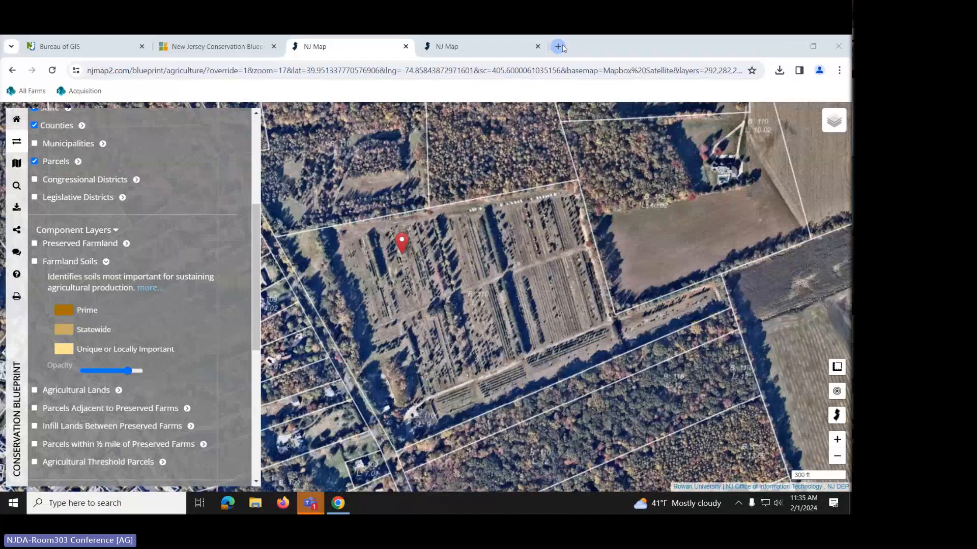
- Search 'njfloodmapper' in a new Chrome tab and open the NJFloodMapper: Home Page result
{"action": "left_click", "coordinate": [558, 46]}
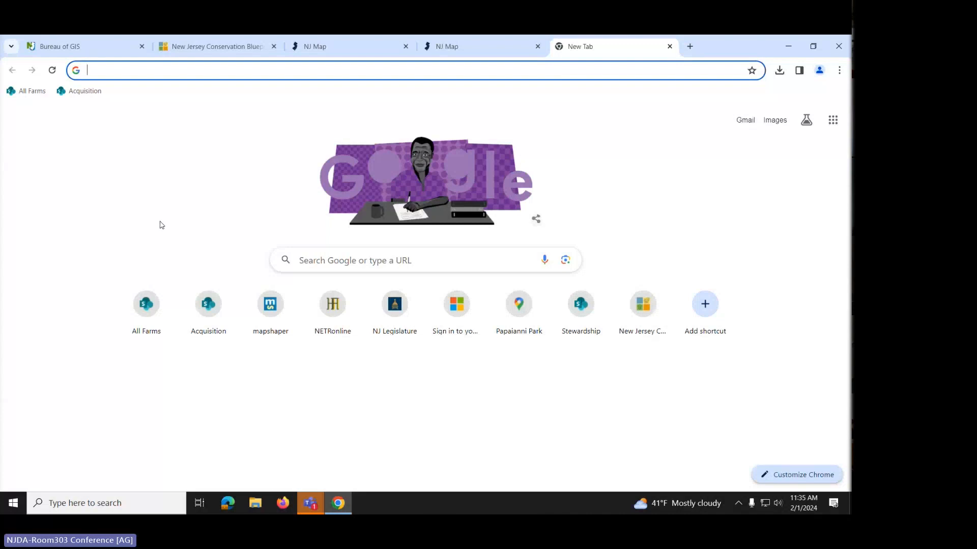
{"action": "type", "text": "nj"}
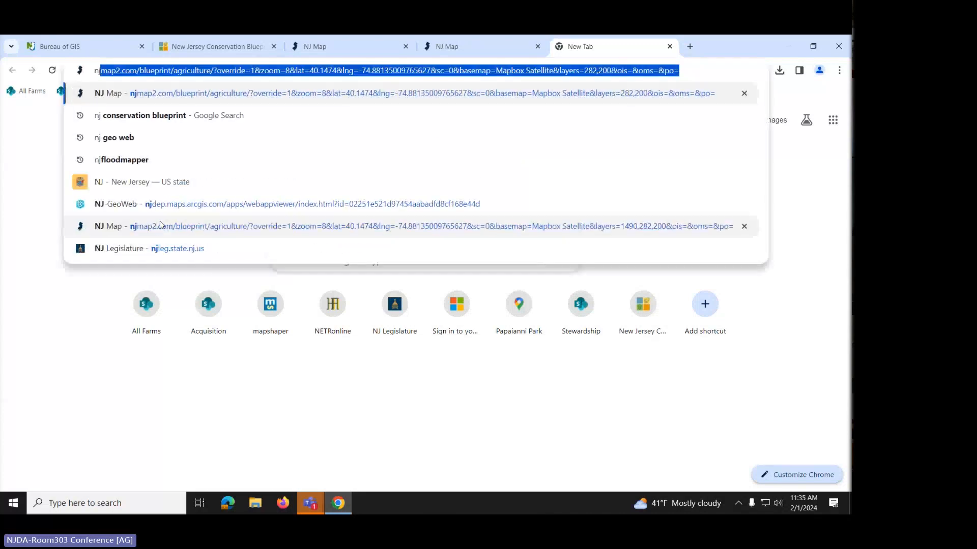
{"action": "type", "text": "floodmapper"}
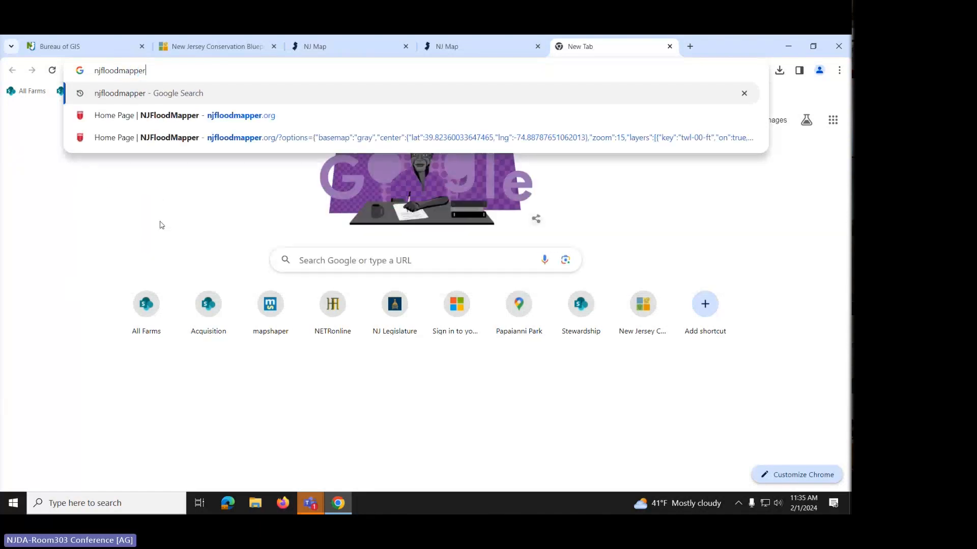
{"action": "key", "text": "Return"}
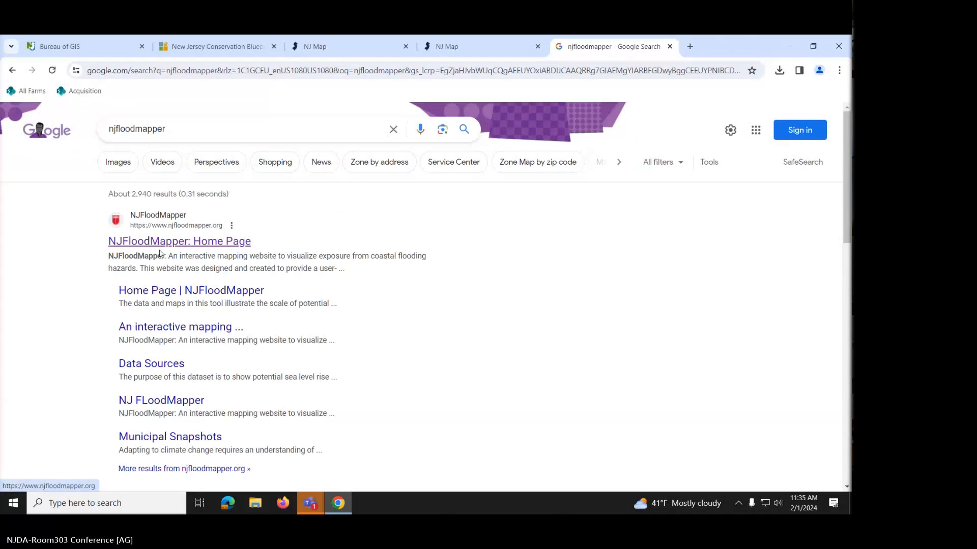
{"action": "left_click", "coordinate": [161, 246]}
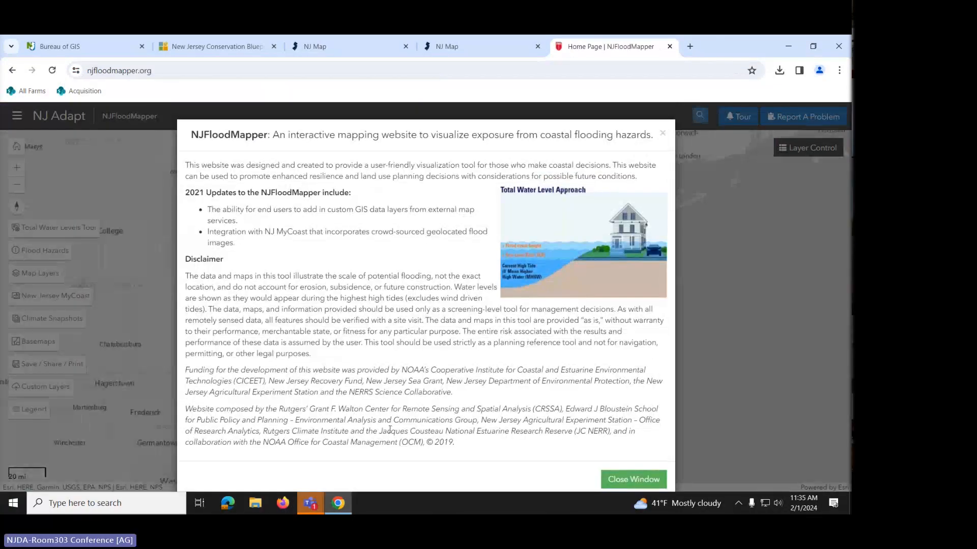
- Close the NJFloodMapper introduction window
{"action": "left_click", "coordinate": [634, 480]}
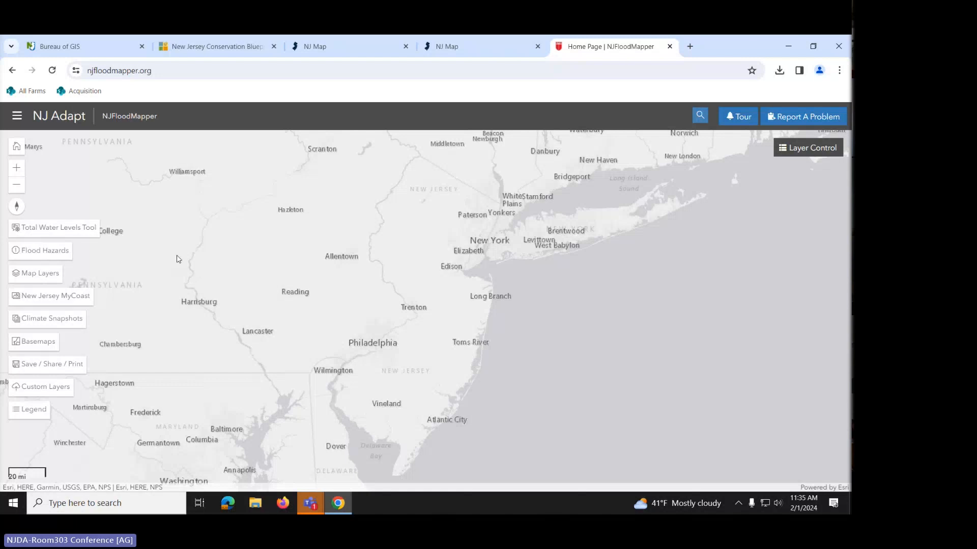
- Add the Total Water Level layer at 3 ft from the flood hazard overlays
{"action": "left_click", "coordinate": [28, 255]}
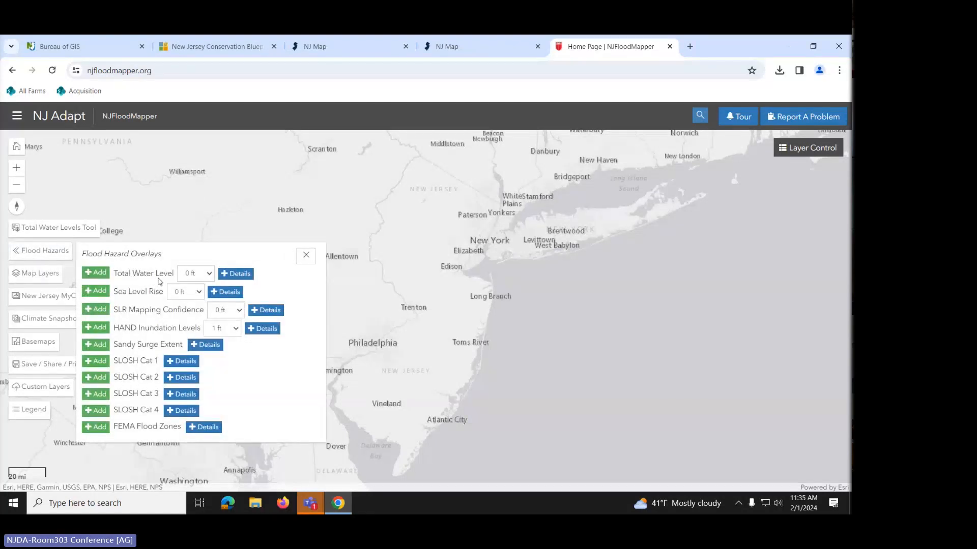
{"action": "left_click", "coordinate": [212, 276]}
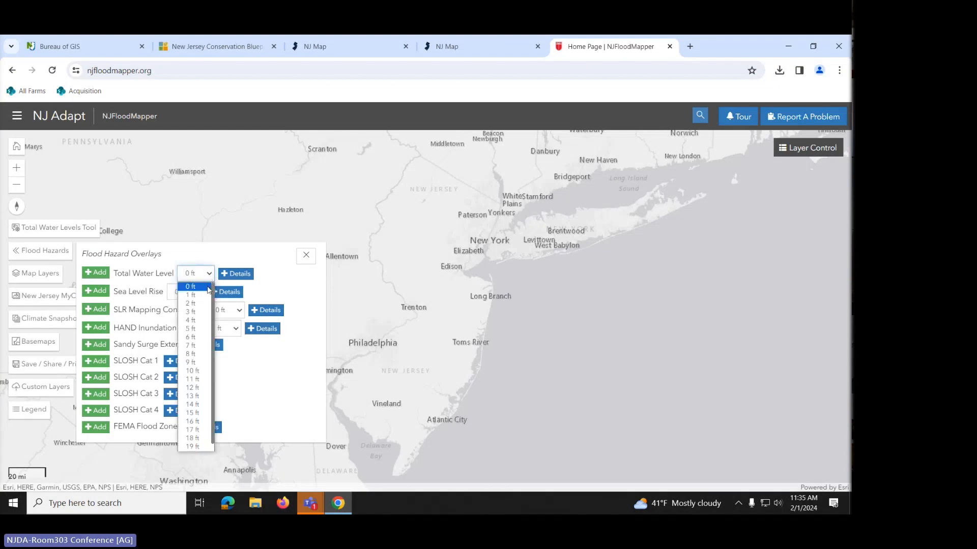
{"action": "left_click", "coordinate": [197, 312]}
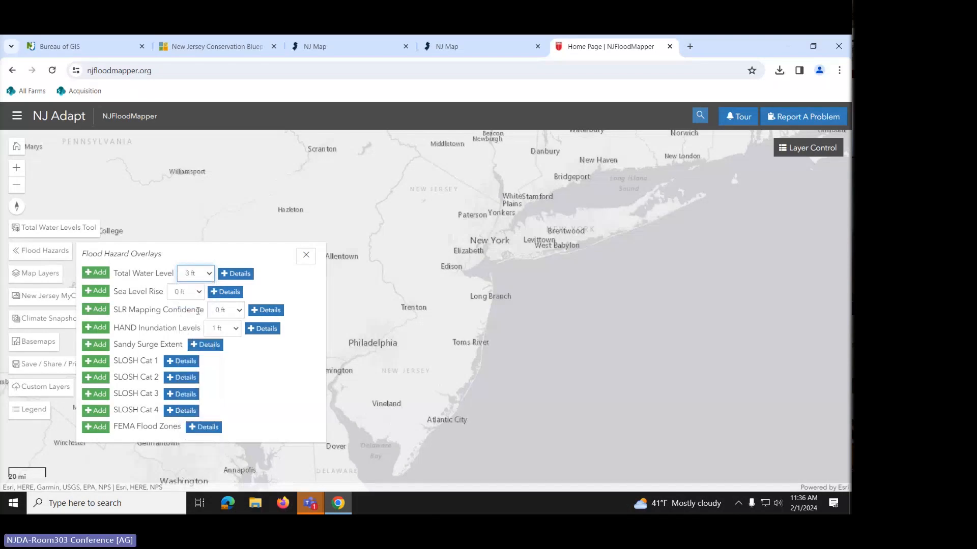
{"action": "left_click", "coordinate": [97, 275]}
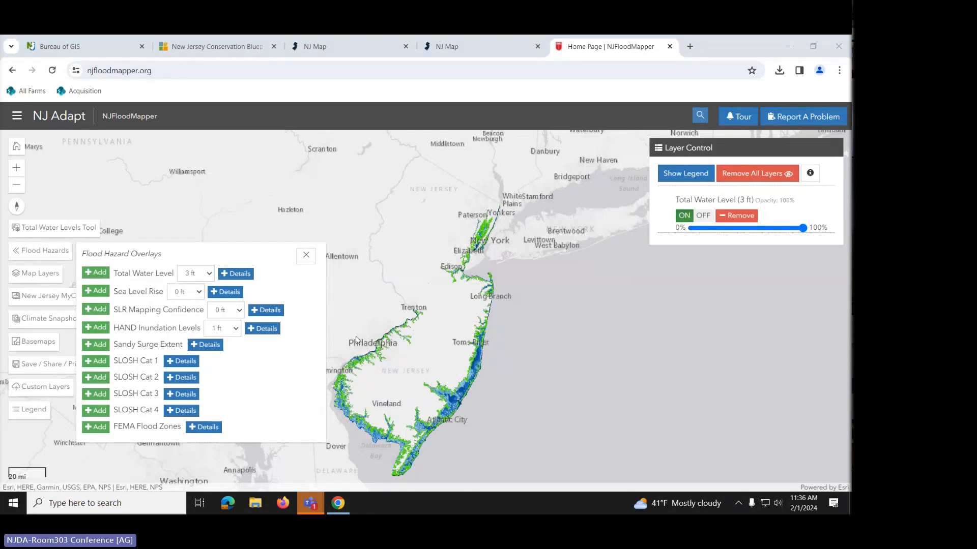
- Add the 0 ft Total Water Level and FEMA Flood Zones layers, then close the overlay list
{"action": "left_click", "coordinate": [209, 275]}
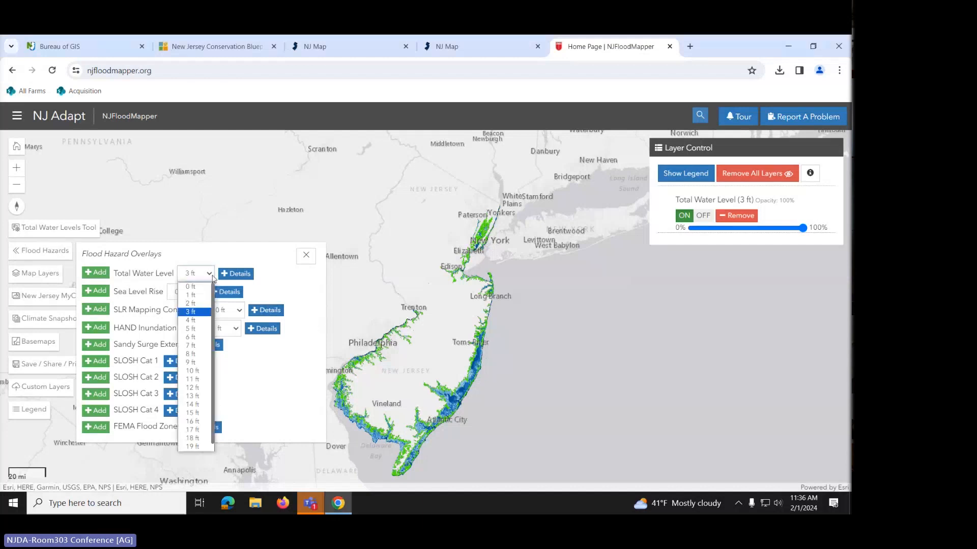
{"action": "left_click", "coordinate": [197, 287]}
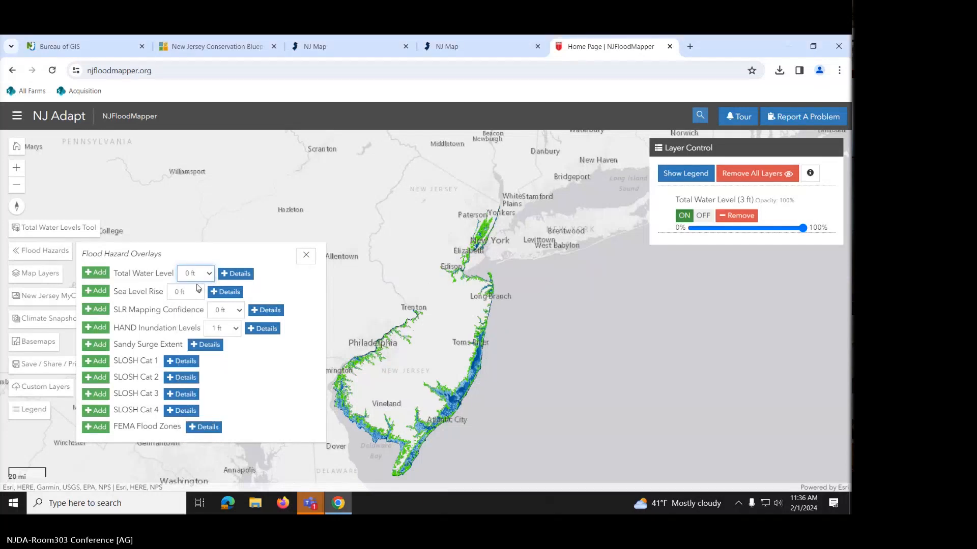
{"action": "left_click", "coordinate": [97, 274]}
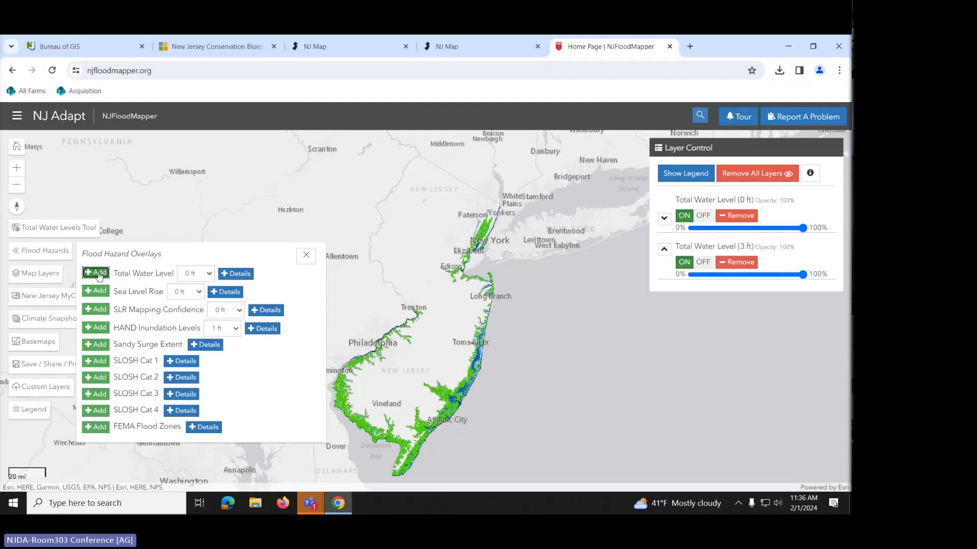
{"action": "left_click", "coordinate": [90, 431]}
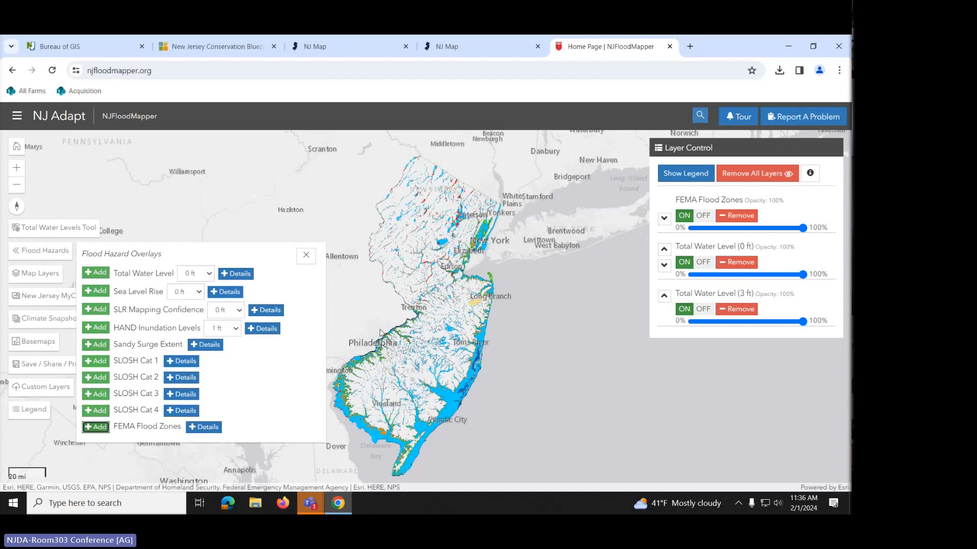
{"action": "left_click", "coordinate": [305, 256]}
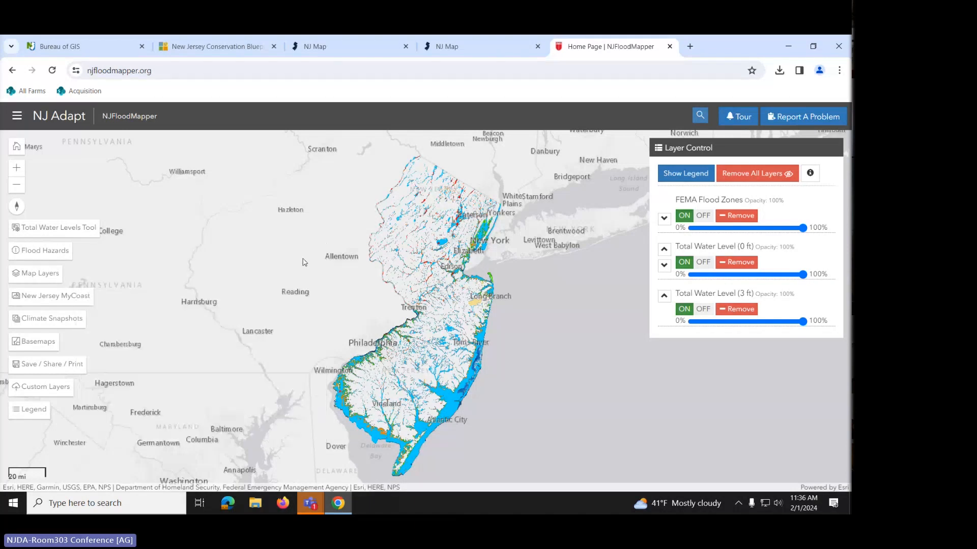
- Zoom in on New Jersey and toggle FEMA Flood Zones to compare, leaving them off
{"action": "left_click_drag", "start_coordinate": [307, 297], "coordinate": [250, 268]}
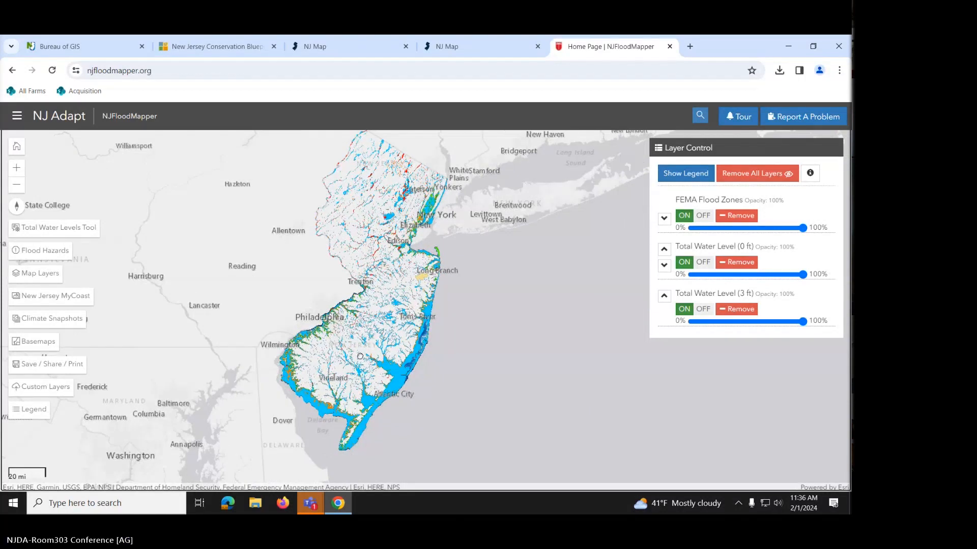
{"action": "scroll", "coordinate": [361, 359], "scroll_direction": "up", "scroll_amount": 2}
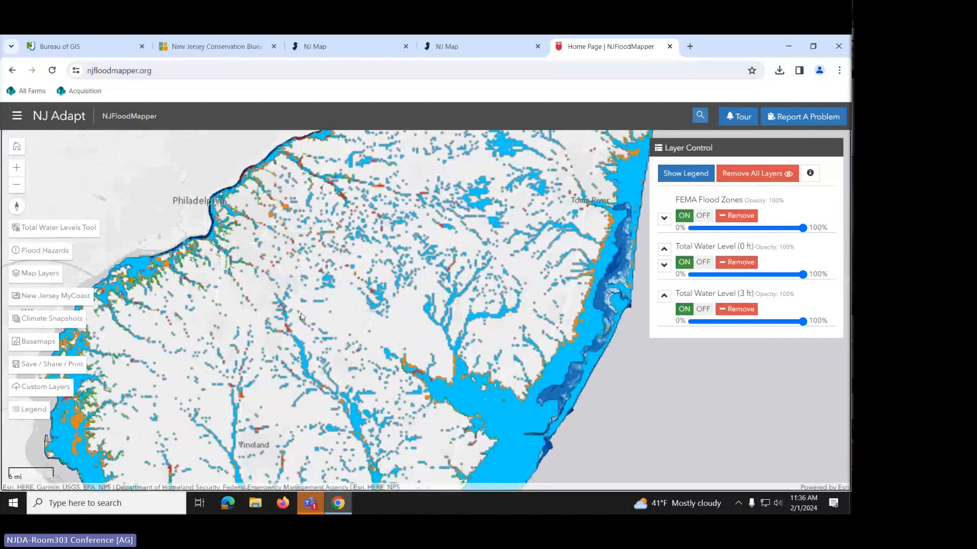
{"action": "scroll", "coordinate": [301, 316], "scroll_direction": "up", "scroll_amount": 3}
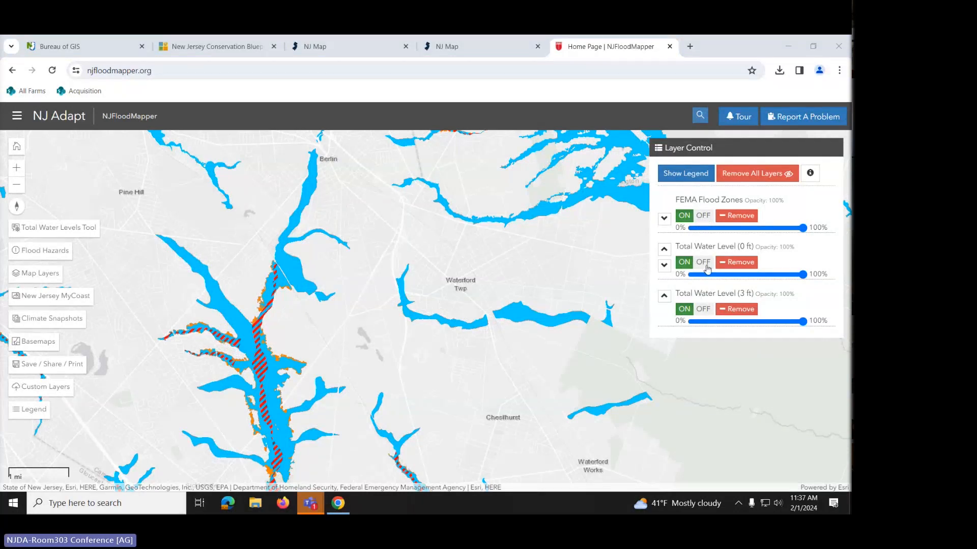
{"action": "left_click", "coordinate": [704, 216]}
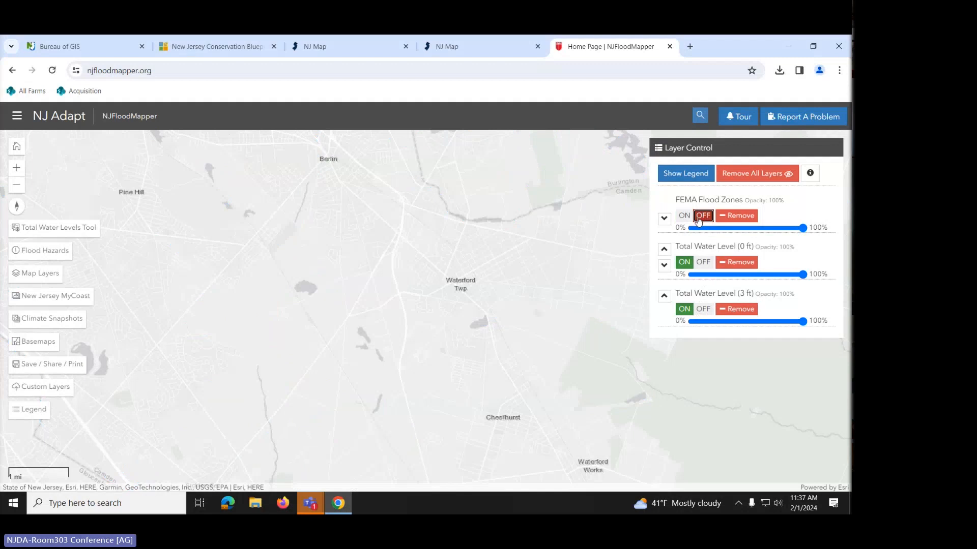
{"action": "left_click", "coordinate": [686, 216]}
{"action": "left_click", "coordinate": [687, 217]}
{"action": "left_click", "coordinate": [685, 217]}
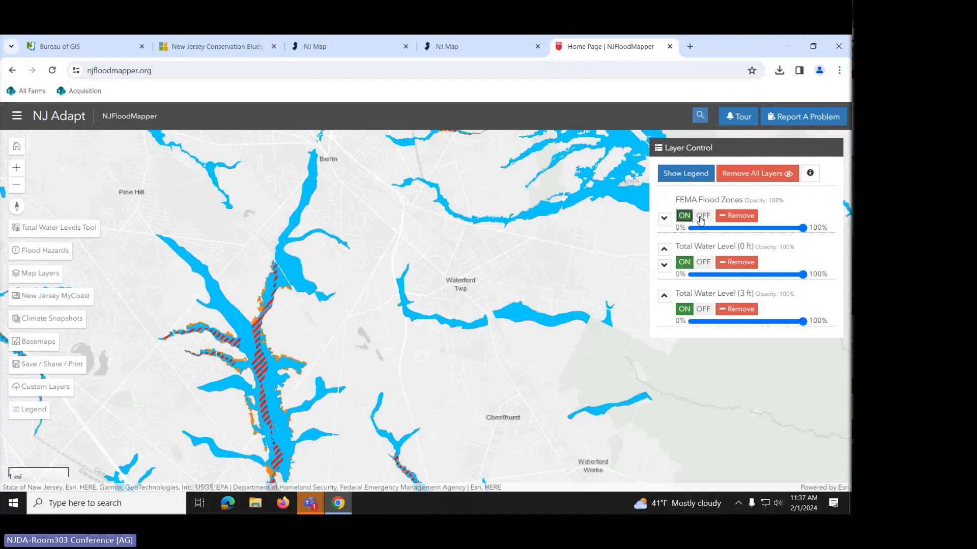
{"action": "left_click", "coordinate": [702, 217]}
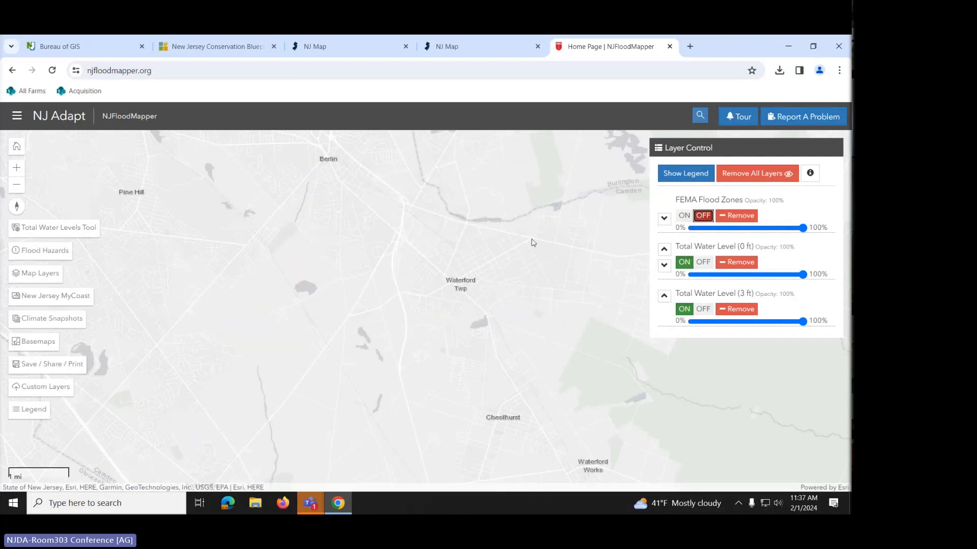
- Turn off the 3 ft Total Water Level layer and pan toward Runnemede and Glendora
{"action": "left_click_drag", "start_coordinate": [231, 341], "coordinate": [436, 302]}
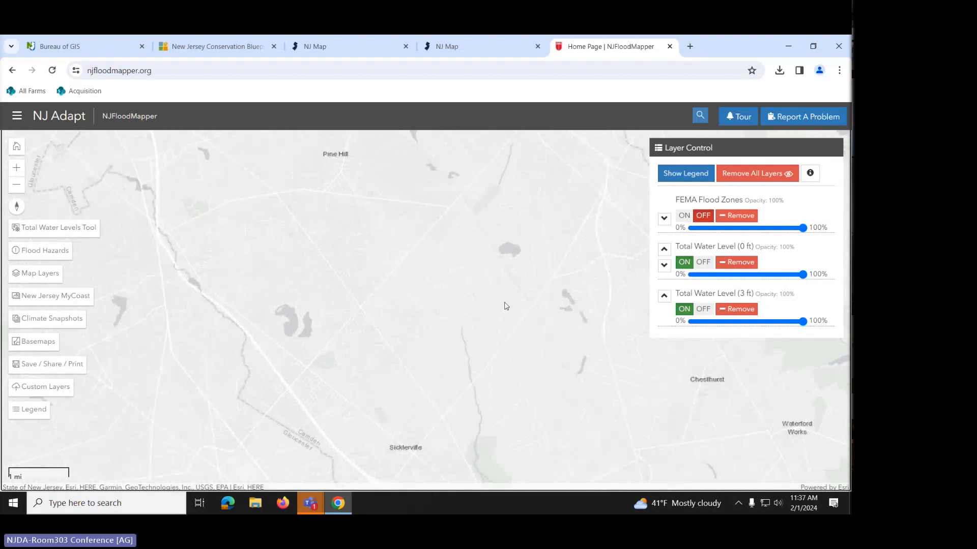
{"action": "left_click", "coordinate": [703, 310]}
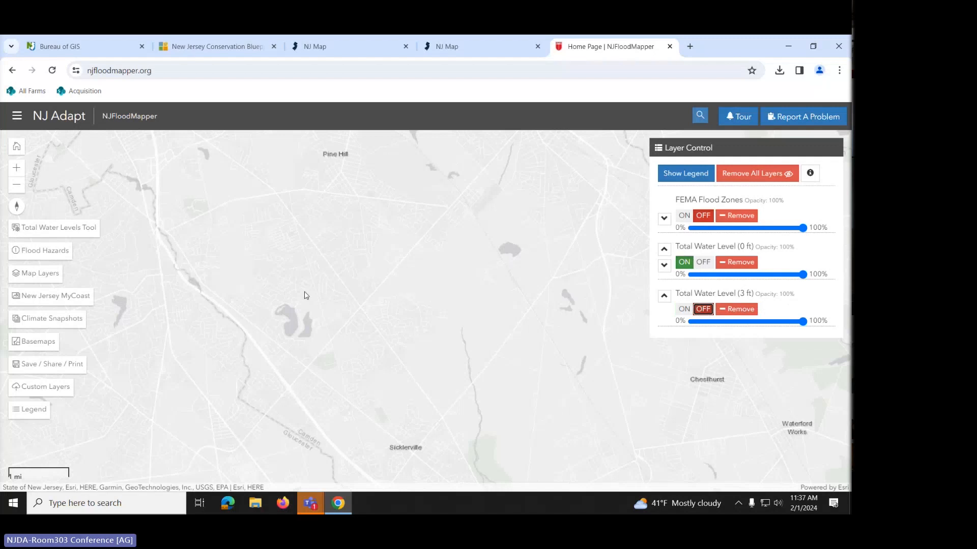
{"action": "scroll", "coordinate": [281, 297], "scroll_direction": "down", "scroll_amount": 1}
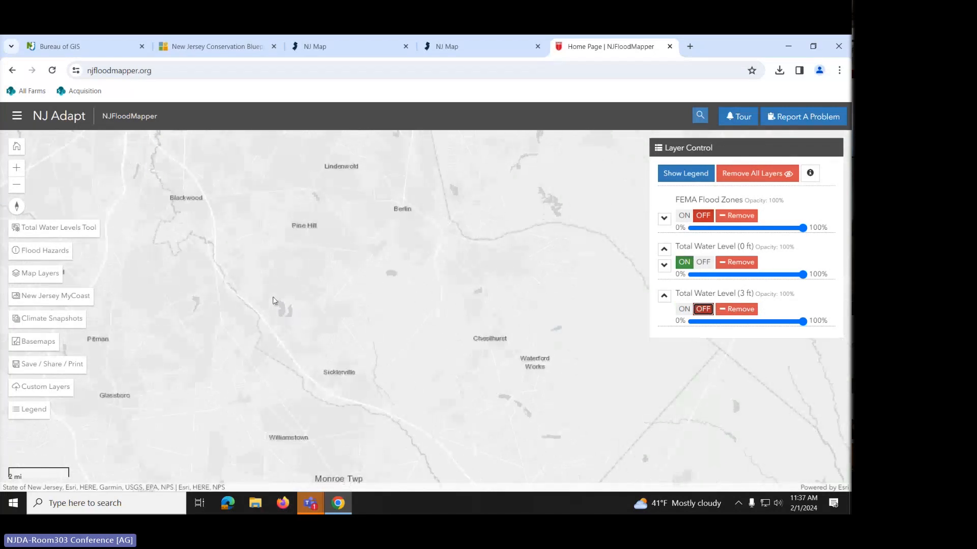
{"action": "left_click_drag", "start_coordinate": [262, 304], "coordinate": [372, 356]}
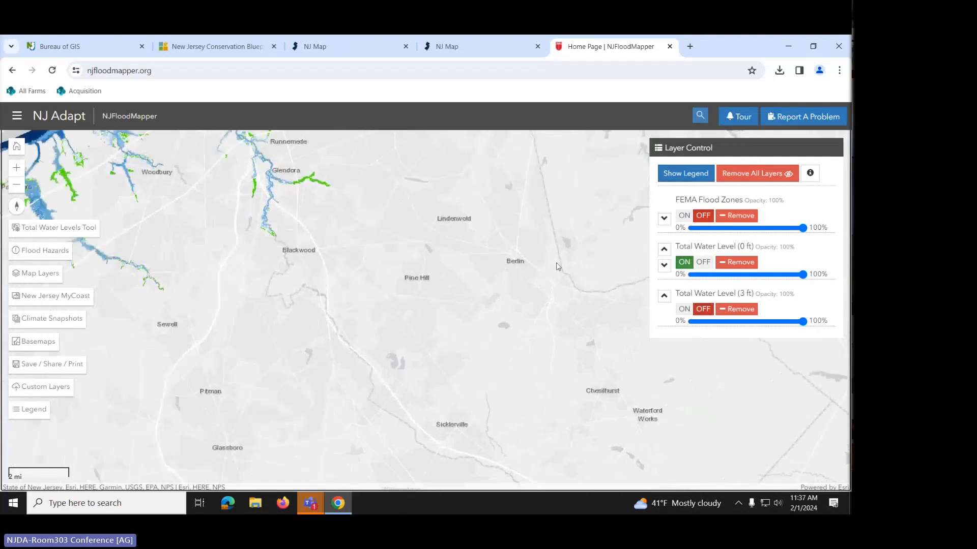
- Zoom in on the flooded creeks around Glendora, Gloucester Twp and Timber Creek Park
{"action": "left_click_drag", "start_coordinate": [173, 301], "coordinate": [289, 386]}
{"action": "left_click_drag", "start_coordinate": [311, 324], "coordinate": [305, 381]}
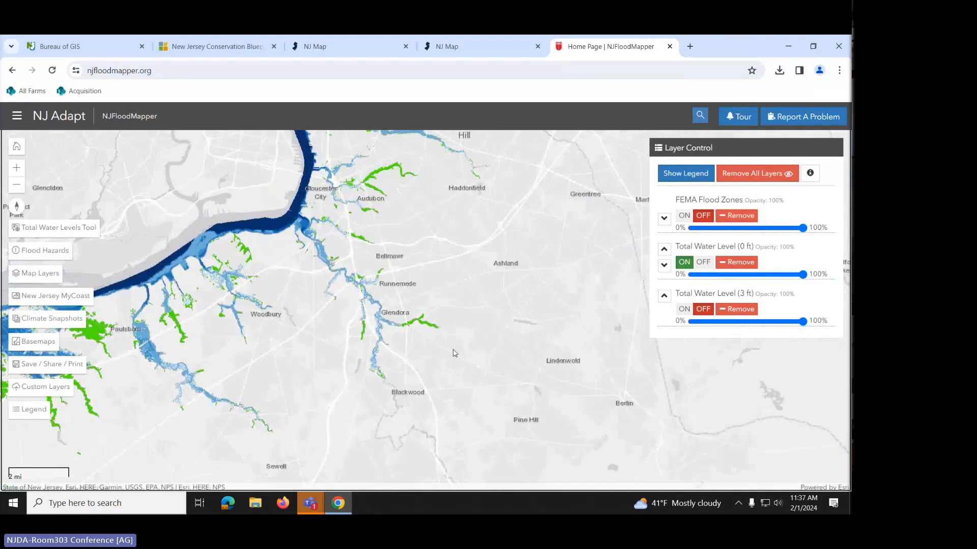
{"action": "scroll", "coordinate": [454, 353], "scroll_direction": "up", "scroll_amount": 2}
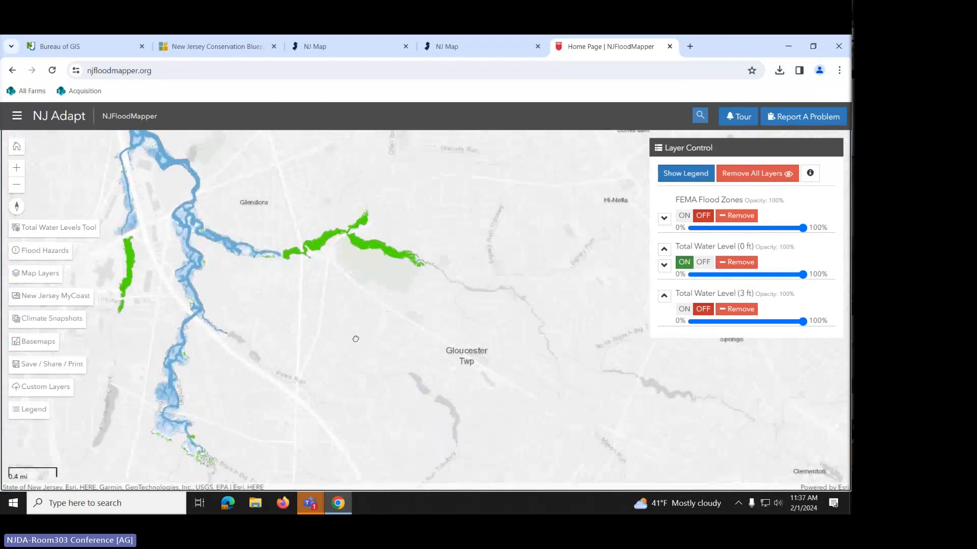
{"action": "left_click_drag", "start_coordinate": [355, 339], "coordinate": [403, 337]}
{"action": "scroll", "coordinate": [338, 321], "scroll_direction": "up", "scroll_amount": 1}
{"action": "left_click_drag", "start_coordinate": [274, 283], "coordinate": [404, 299]}
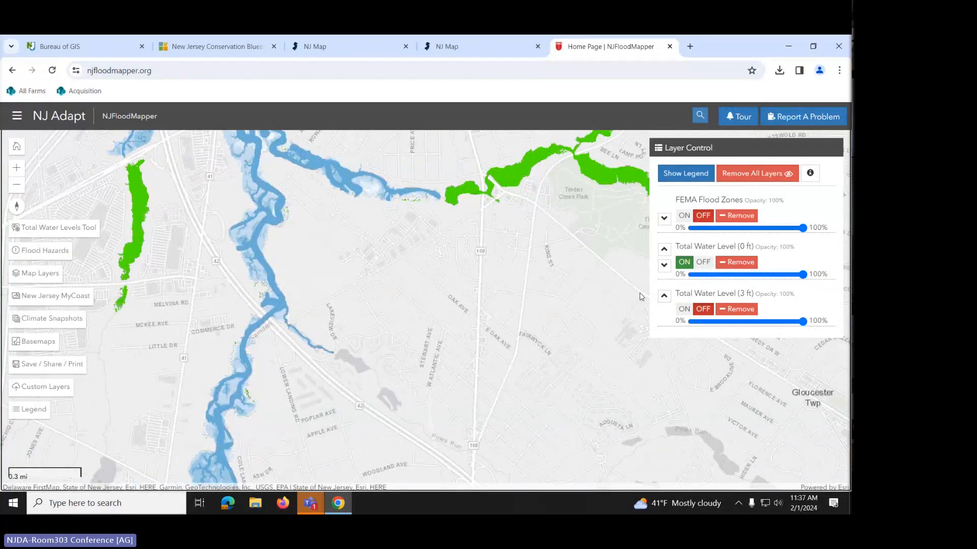
- Toggle the 3 ft Total Water Level layer on and off to compare flooding, leaving it off
{"action": "left_click", "coordinate": [682, 312]}
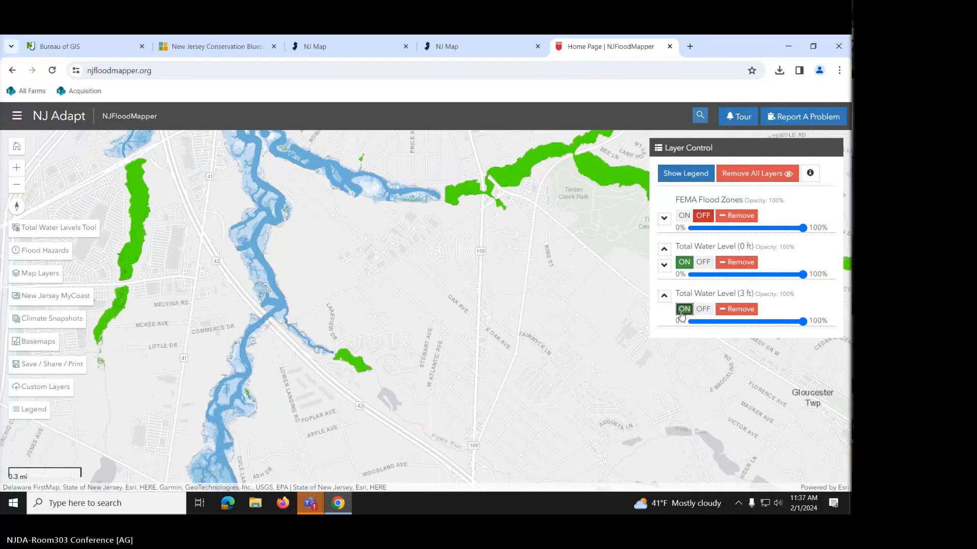
{"action": "left_click", "coordinate": [703, 310]}
{"action": "left_click", "coordinate": [684, 311]}
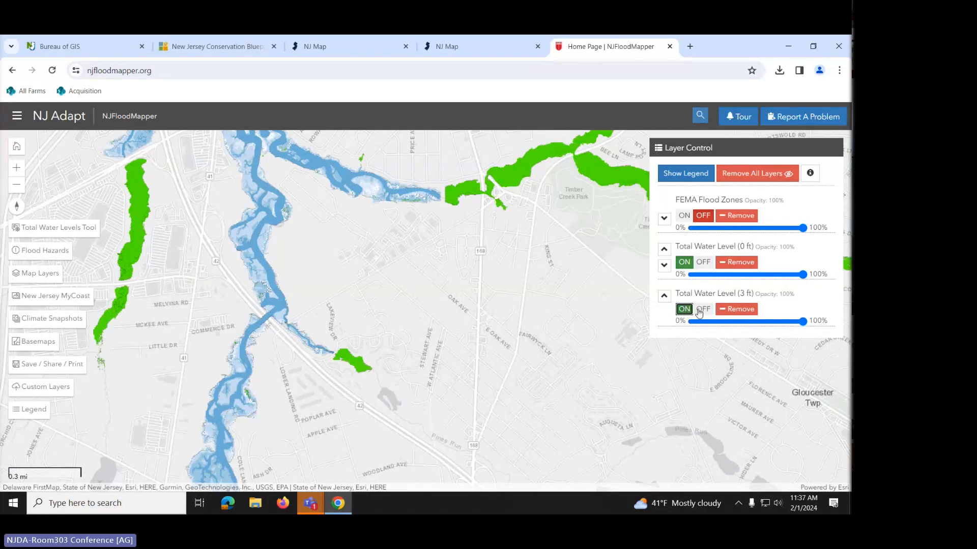
{"action": "left_click", "coordinate": [700, 310]}
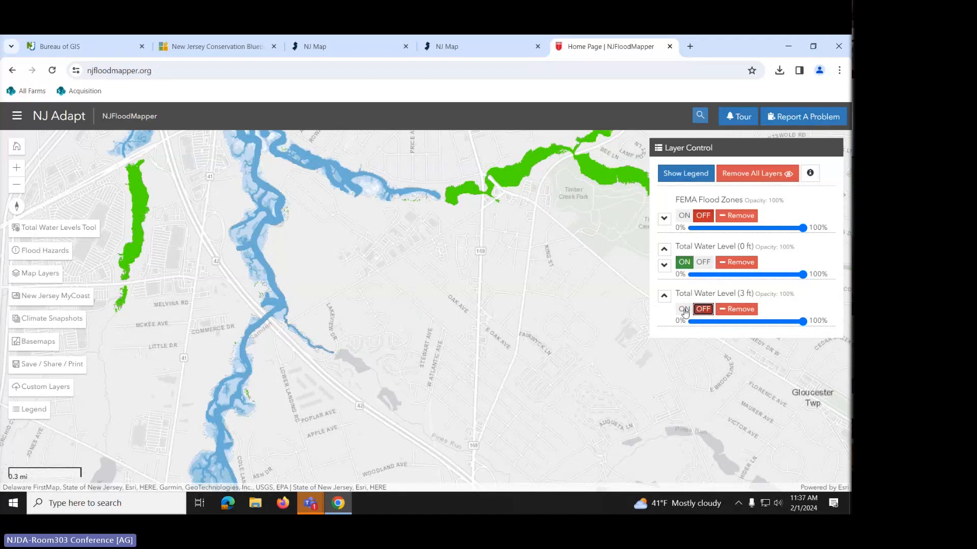
{"action": "left_click", "coordinate": [684, 311]}
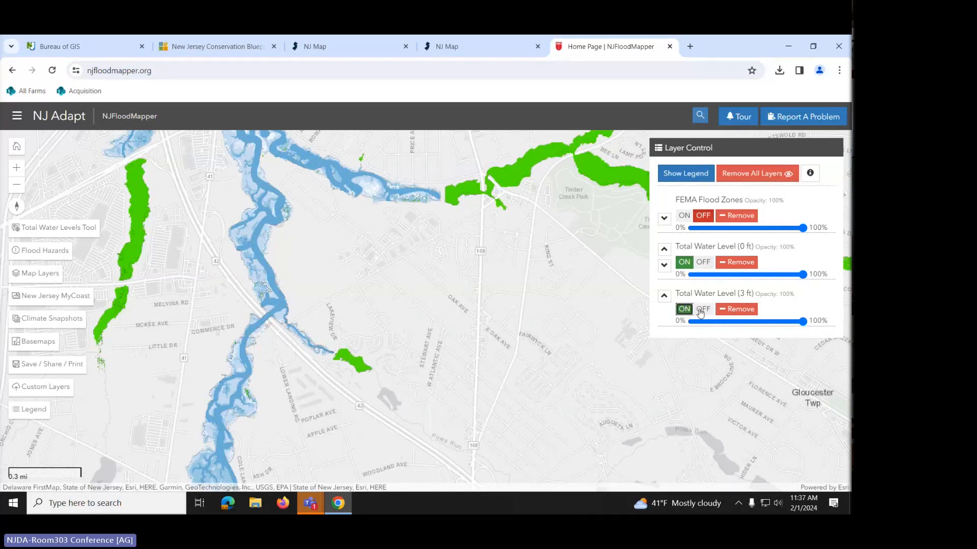
{"action": "left_click", "coordinate": [702, 310]}
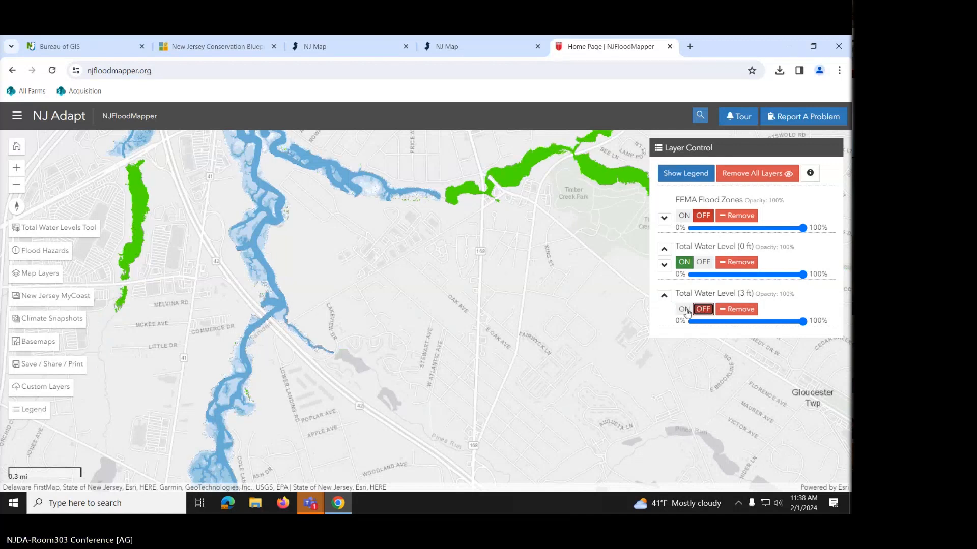
{"action": "left_click", "coordinate": [685, 310]}
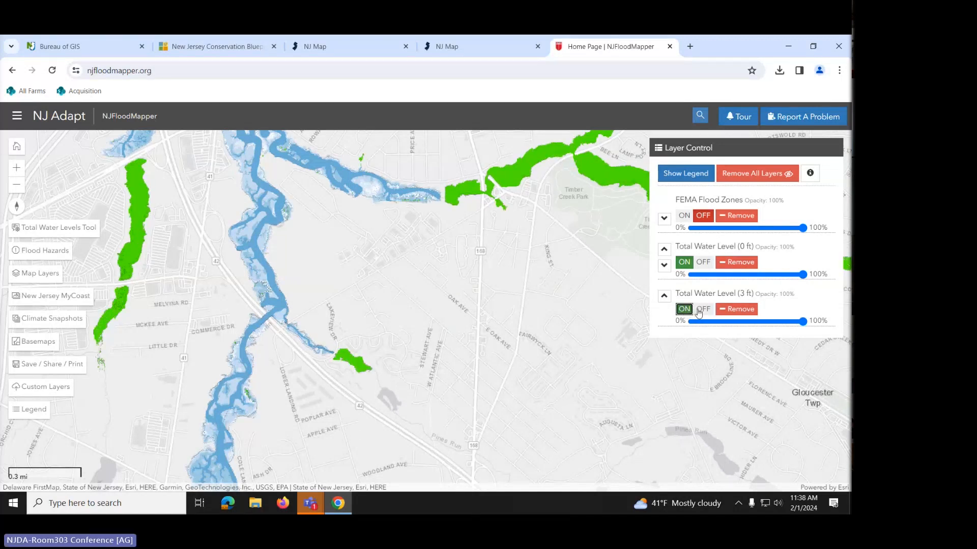
{"action": "left_click", "coordinate": [700, 312]}
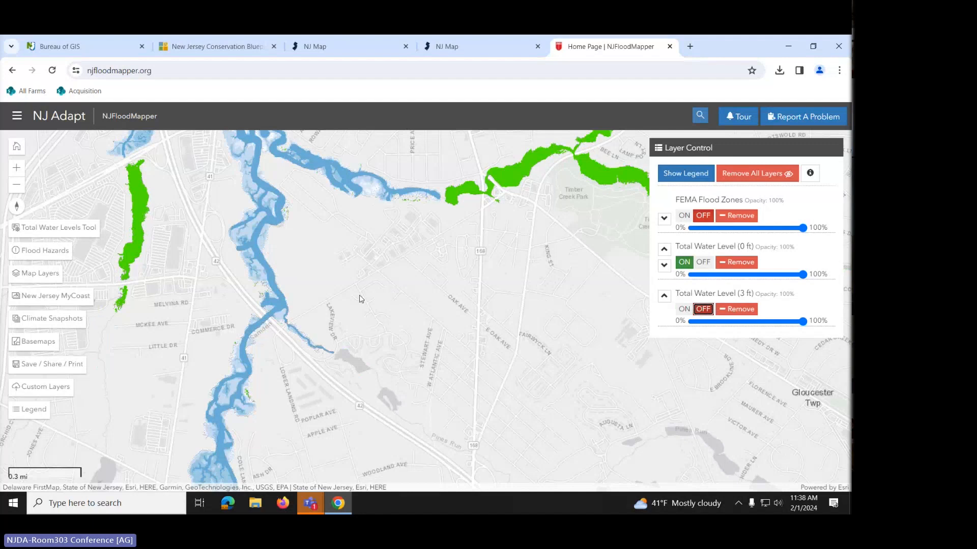
- Pan to Bridgeton and Millville and toggle the Total Water Level (3 ft) layer to compare, leaving it on
{"action": "scroll", "coordinate": [331, 319], "scroll_direction": "down", "scroll_amount": 4}
{"action": "scroll", "coordinate": [331, 320], "scroll_direction": "down", "scroll_amount": 2}
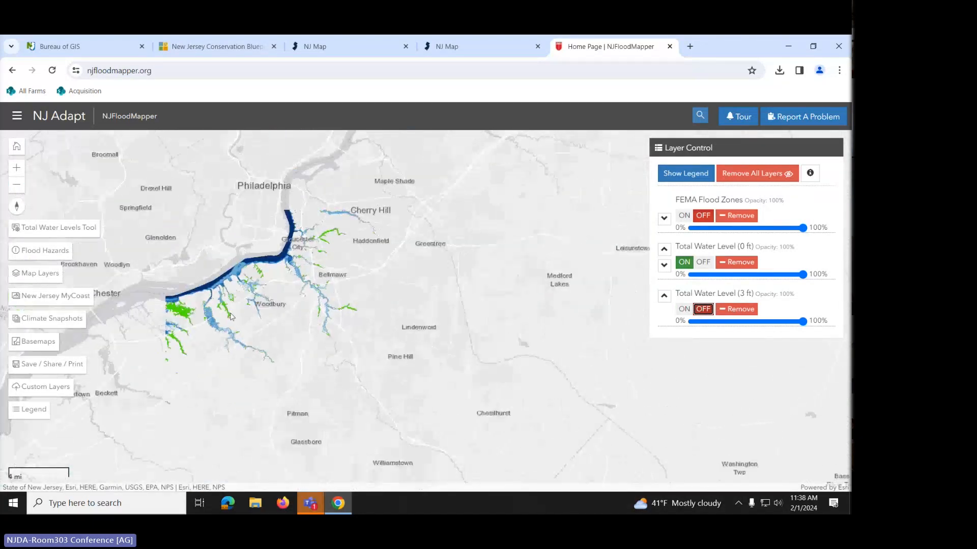
{"action": "left_click_drag", "start_coordinate": [290, 357], "coordinate": [419, 229]}
{"action": "left_click_drag", "start_coordinate": [334, 360], "coordinate": [401, 250]}
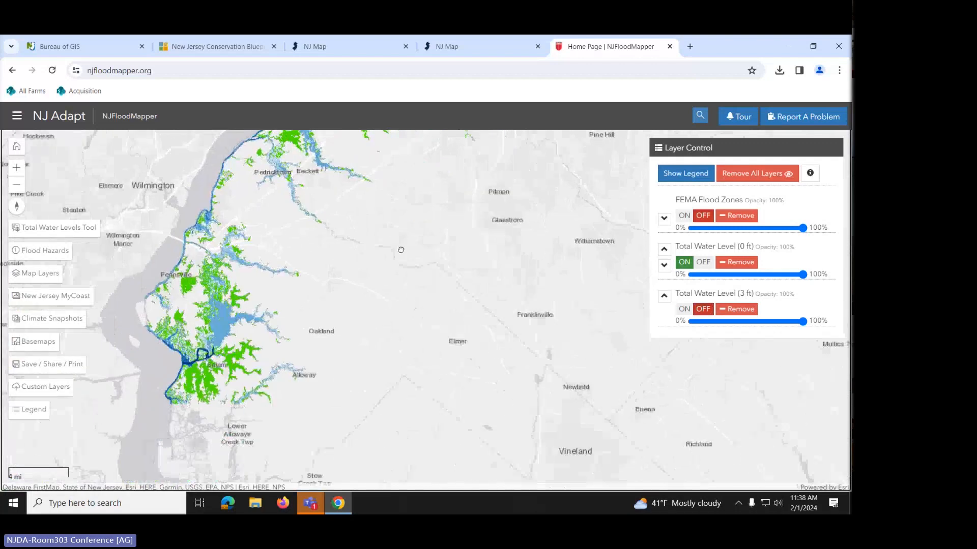
{"action": "left_click_drag", "start_coordinate": [376, 420], "coordinate": [352, 302]}
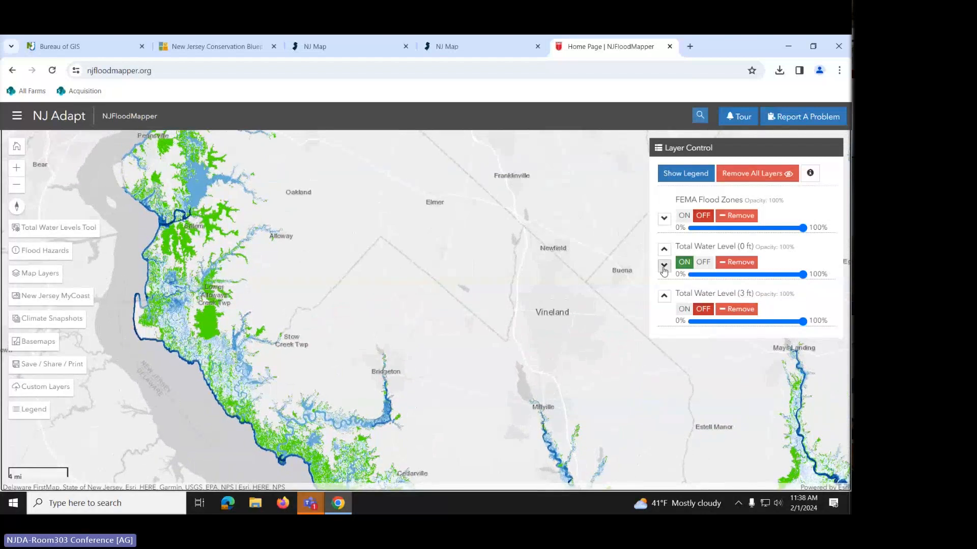
{"action": "left_click", "coordinate": [681, 313]}
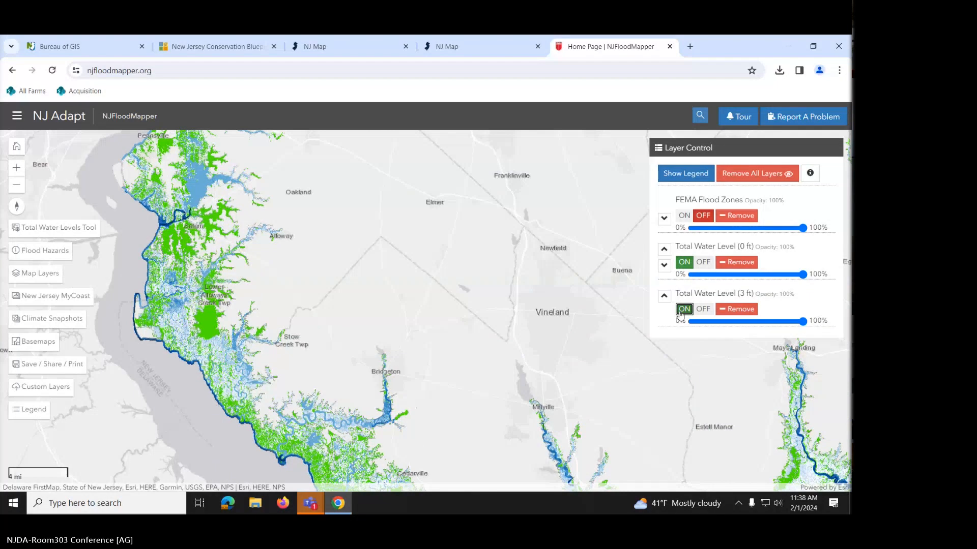
{"action": "left_click", "coordinate": [700, 312]}
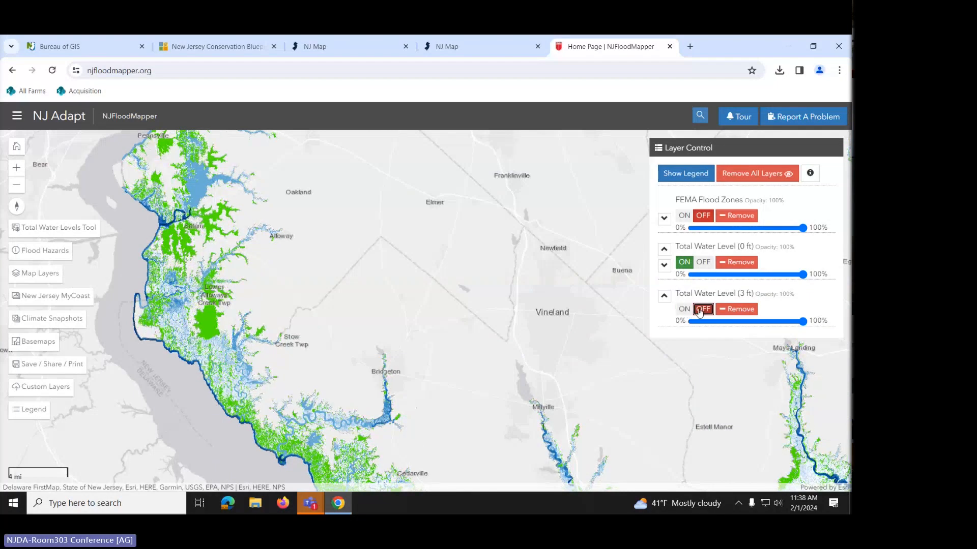
{"action": "left_click", "coordinate": [686, 313]}
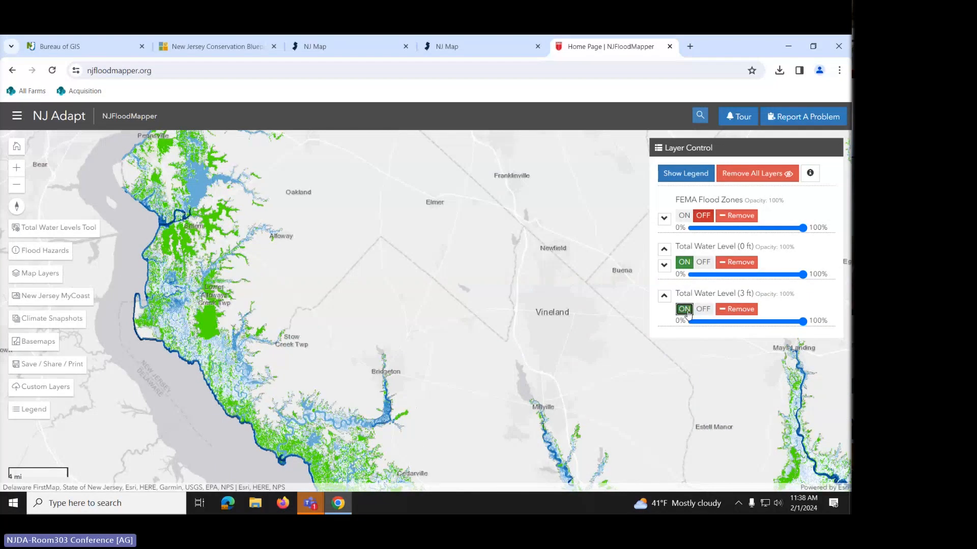
{"action": "left_click", "coordinate": [704, 312]}
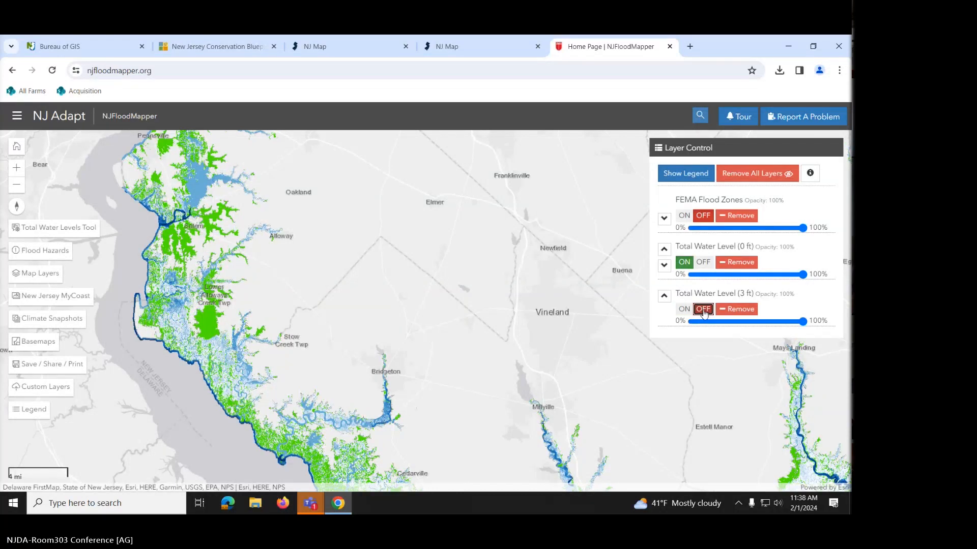
{"action": "left_click", "coordinate": [682, 312]}
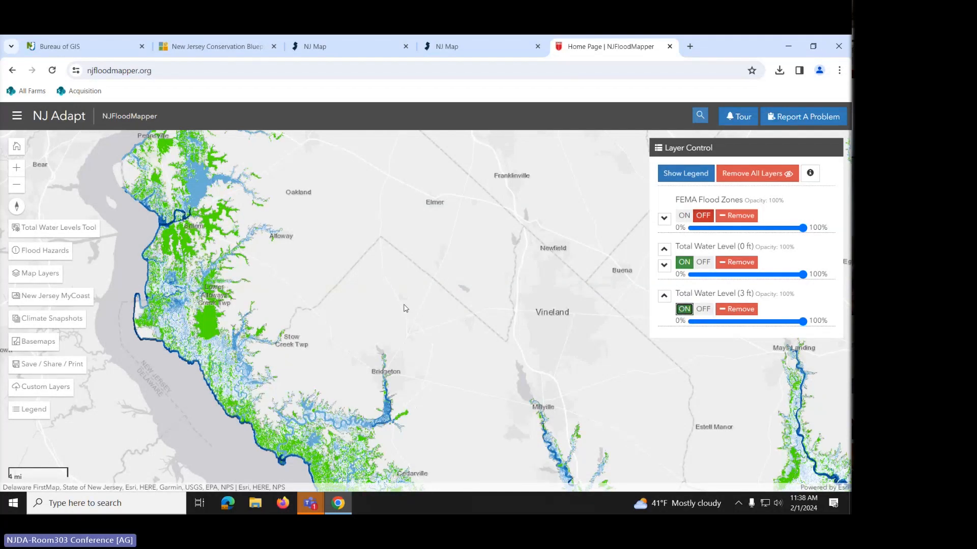
- Zoom and pan in close on the Stow Creek Twp area
{"action": "scroll", "coordinate": [406, 309], "scroll_direction": "up", "scroll_amount": 1}
{"action": "left_click_drag", "start_coordinate": [314, 342], "coordinate": [512, 263]}
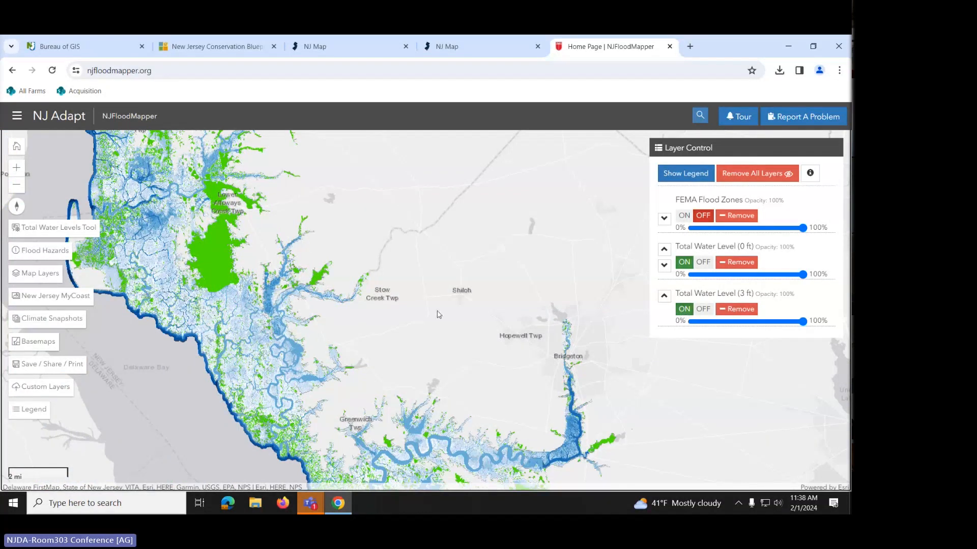
{"action": "scroll", "coordinate": [336, 299], "scroll_direction": "up", "scroll_amount": 1}
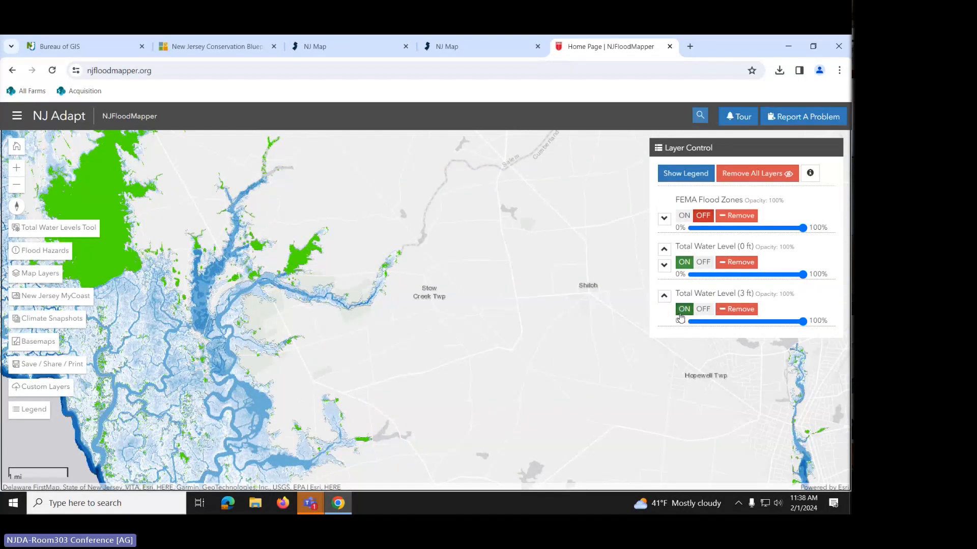
- Toggle the 3 ft water level overlay off and on repeatedly, leaving it shown, then list the layer categories
{"action": "left_click", "coordinate": [700, 313]}
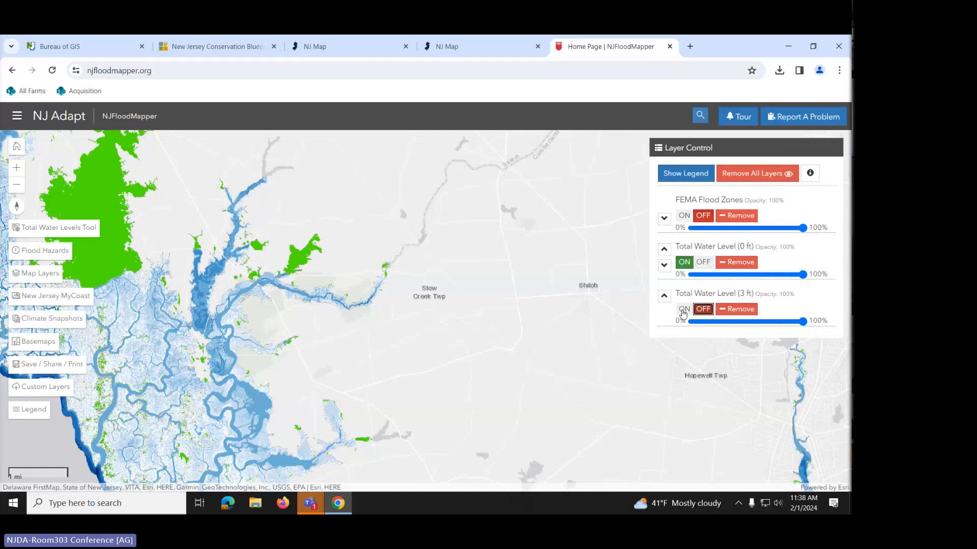
{"action": "left_click", "coordinate": [684, 310]}
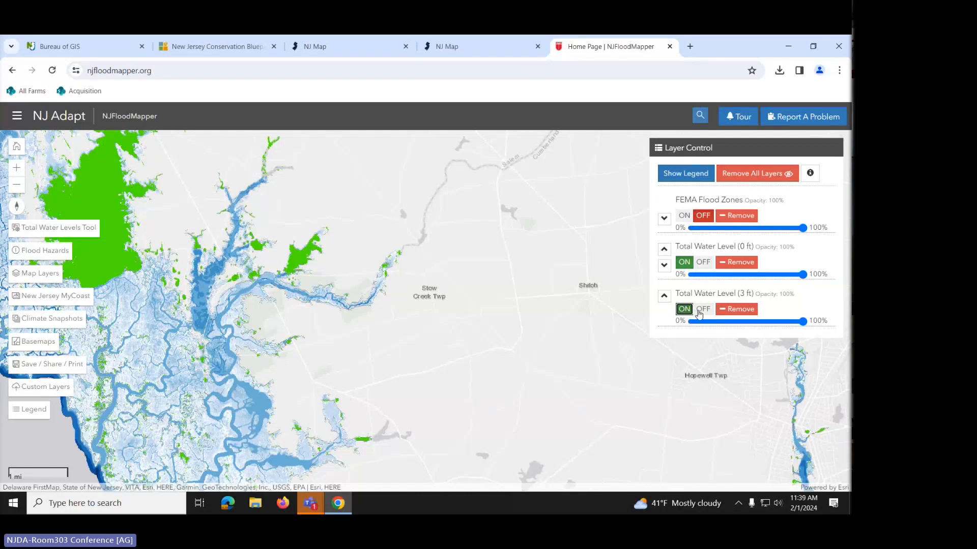
{"action": "left_click", "coordinate": [703, 310]}
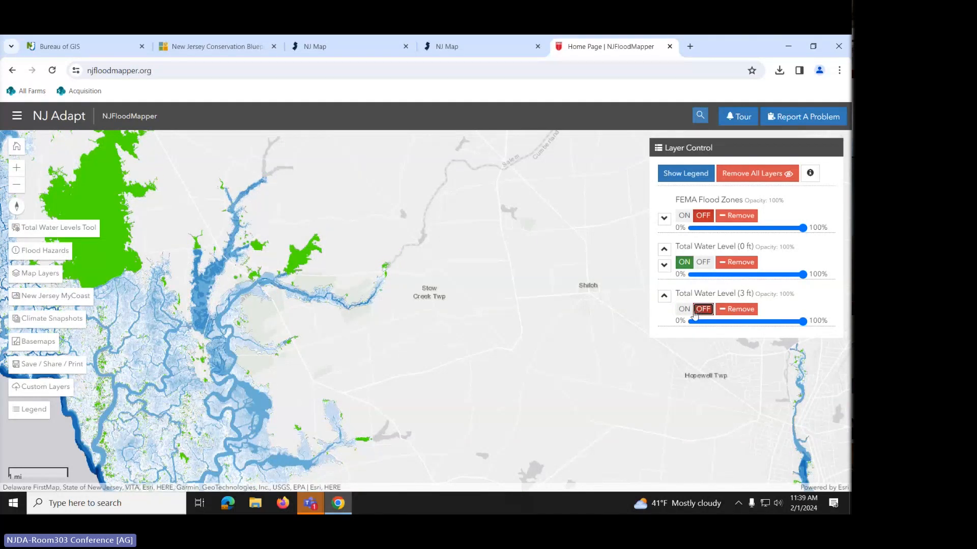
{"action": "left_click", "coordinate": [685, 314]}
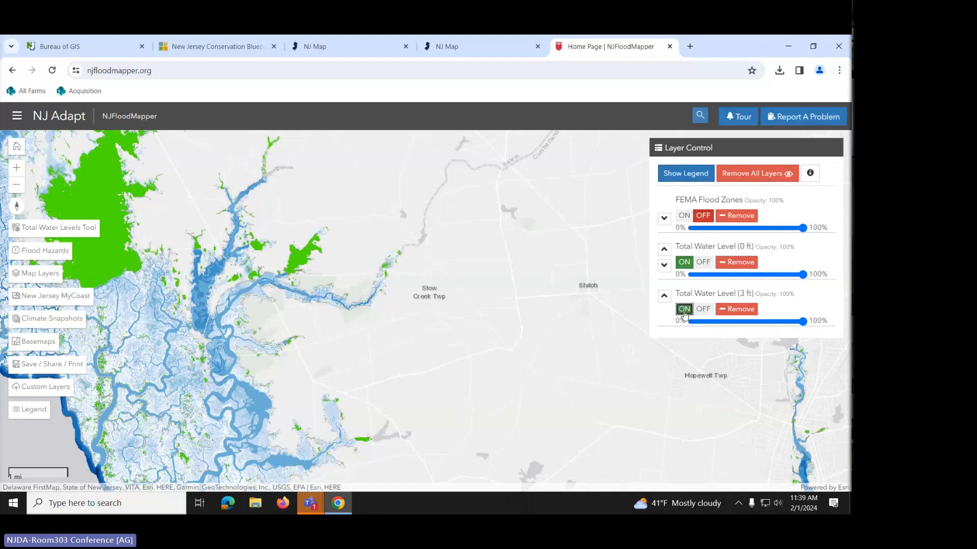
{"action": "left_click", "coordinate": [704, 314]}
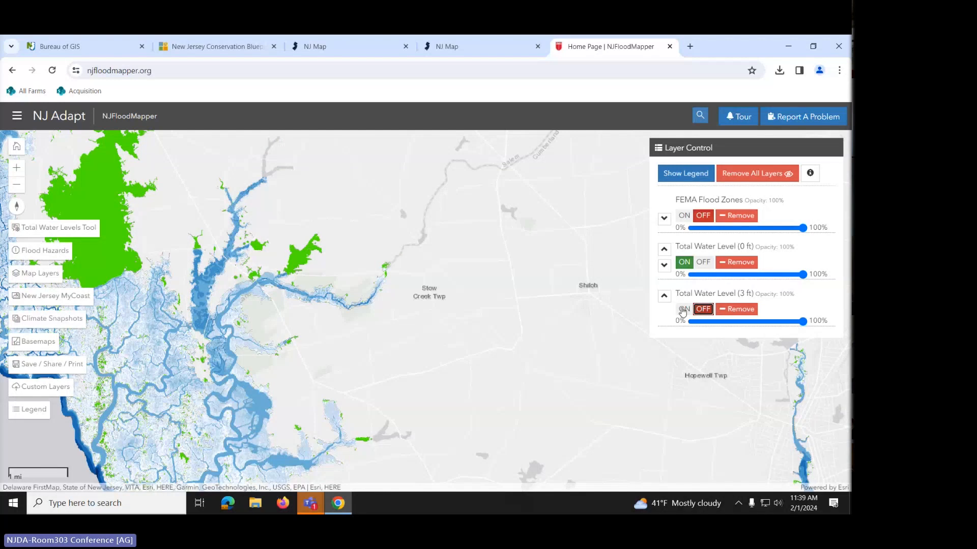
{"action": "left_click", "coordinate": [681, 310]}
{"action": "left_click", "coordinate": [697, 310]}
{"action": "left_click", "coordinate": [685, 312]}
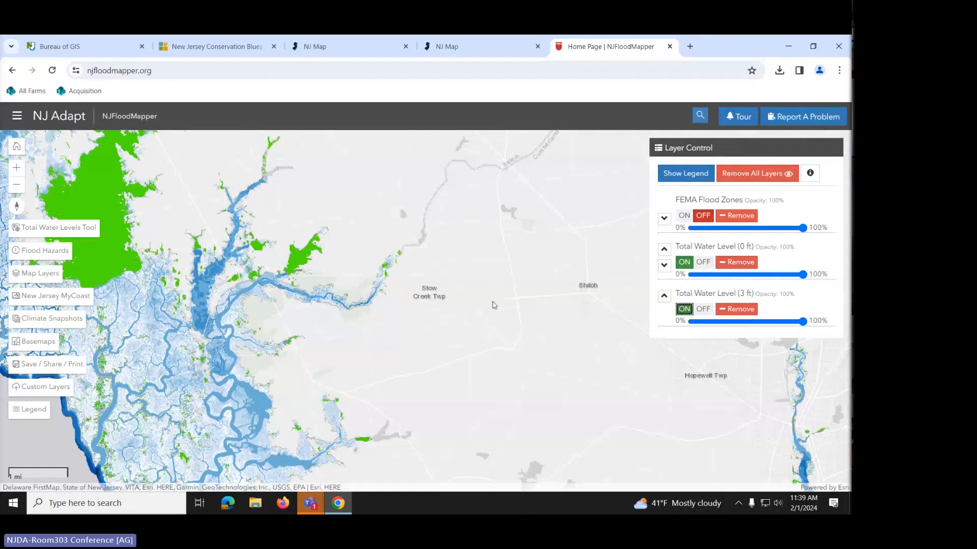
{"action": "left_click", "coordinate": [36, 279]}
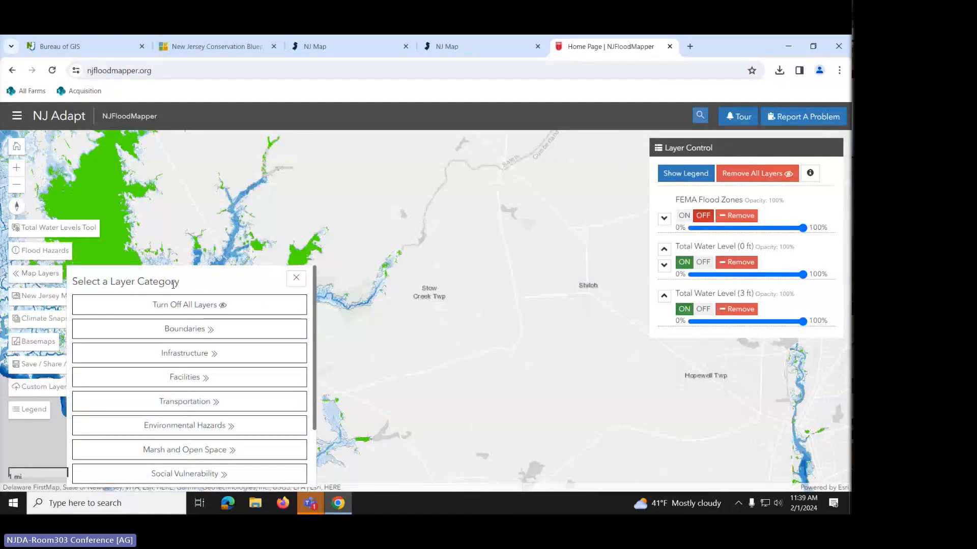
- Switch the basemap to satellite Imagery and zoom in closely on the flooded creek channel
{"action": "left_click", "coordinate": [295, 279]}
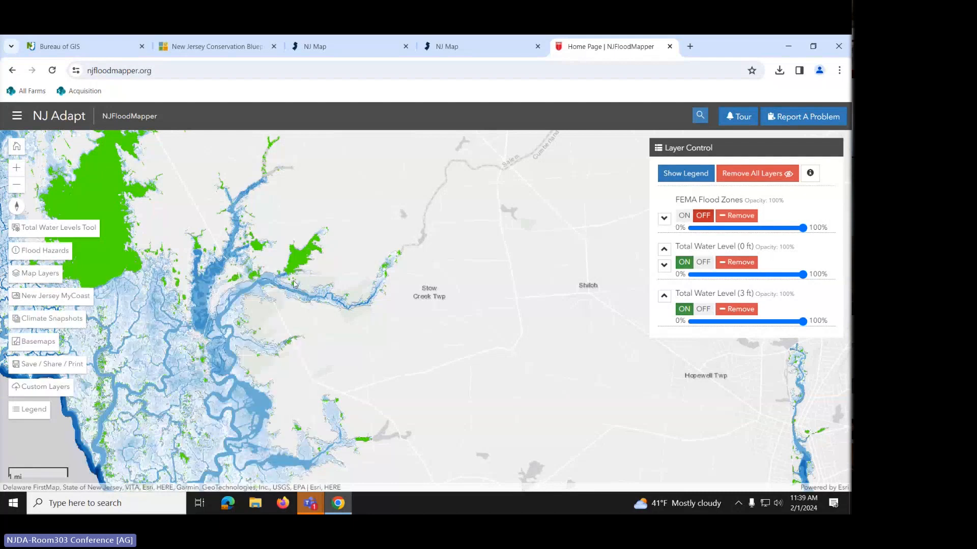
{"action": "left_click", "coordinate": [35, 344]}
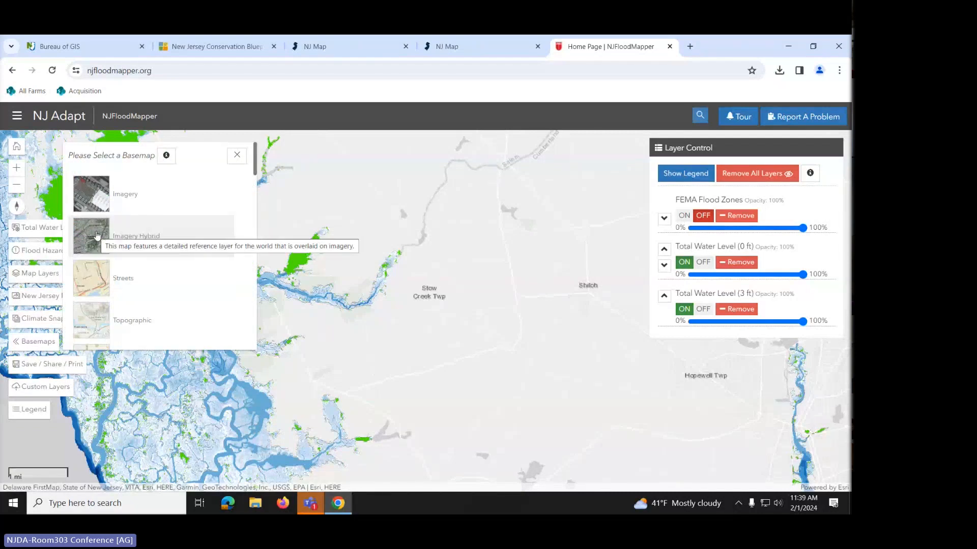
{"action": "left_click", "coordinate": [86, 200]}
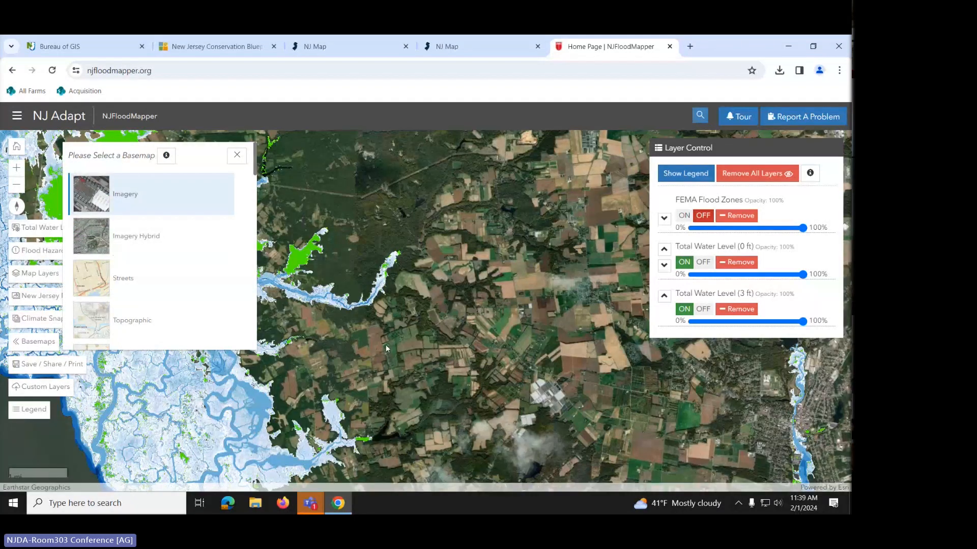
{"action": "scroll", "coordinate": [361, 342], "scroll_direction": "up", "scroll_amount": 1}
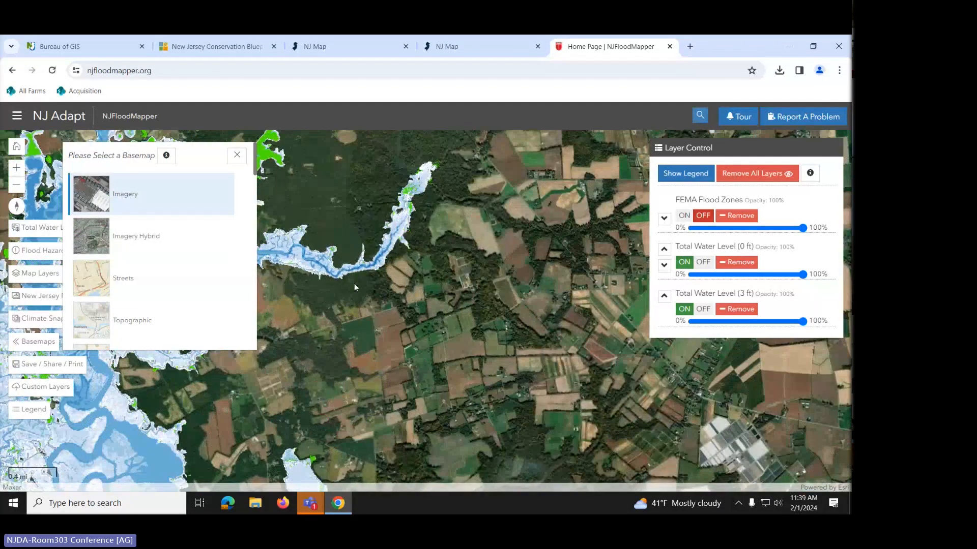
{"action": "scroll", "coordinate": [354, 283], "scroll_direction": "up", "scroll_amount": 1}
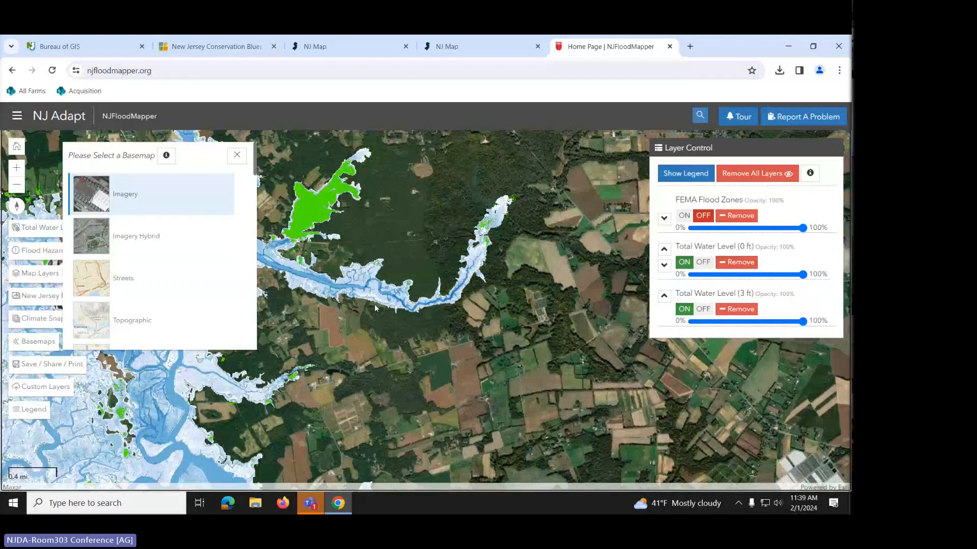
{"action": "scroll", "coordinate": [375, 305], "scroll_direction": "up", "scroll_amount": 1}
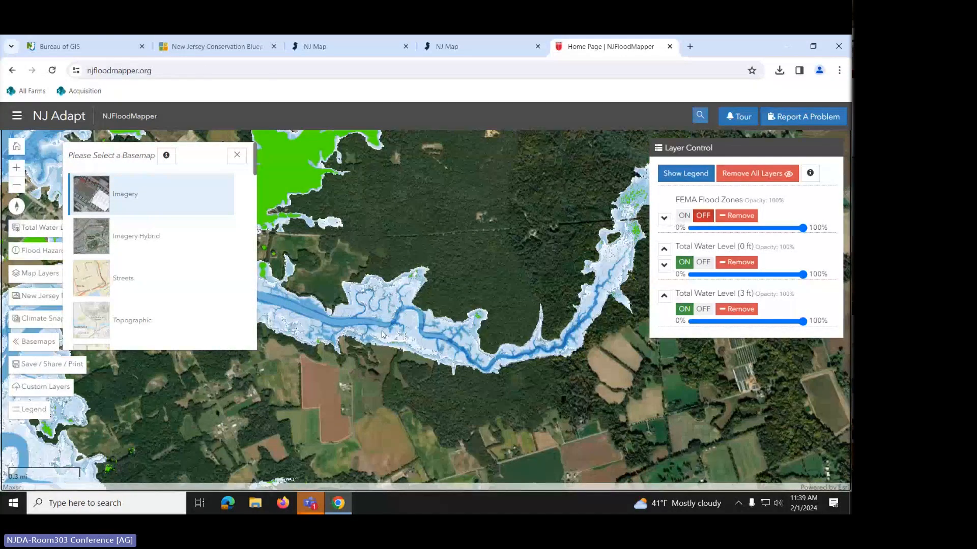
{"action": "scroll", "coordinate": [403, 351], "scroll_direction": "up", "scroll_amount": 1}
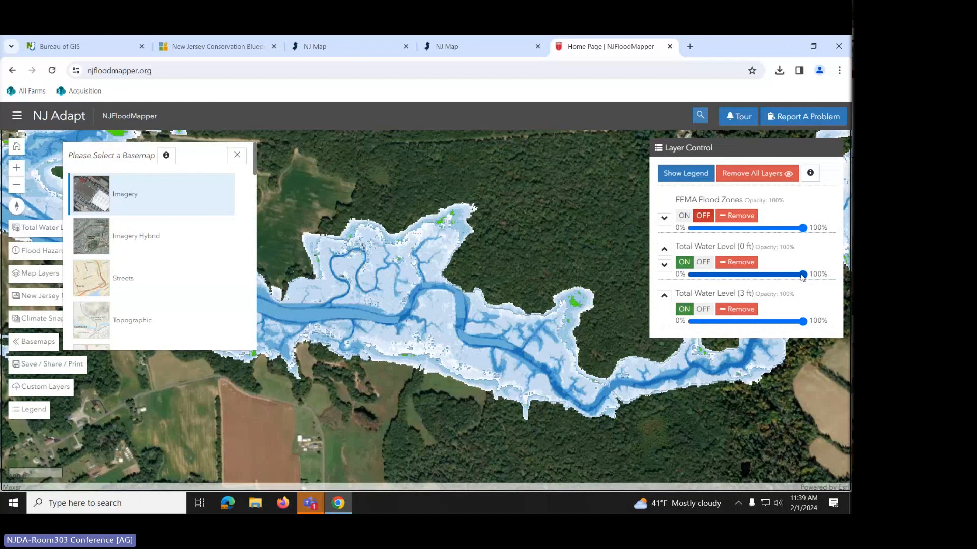
- Set the 0 ft water level opacity to 50% and the 3 ft layer to 51%
{"action": "left_click_drag", "start_coordinate": [803, 276], "coordinate": [747, 275]}
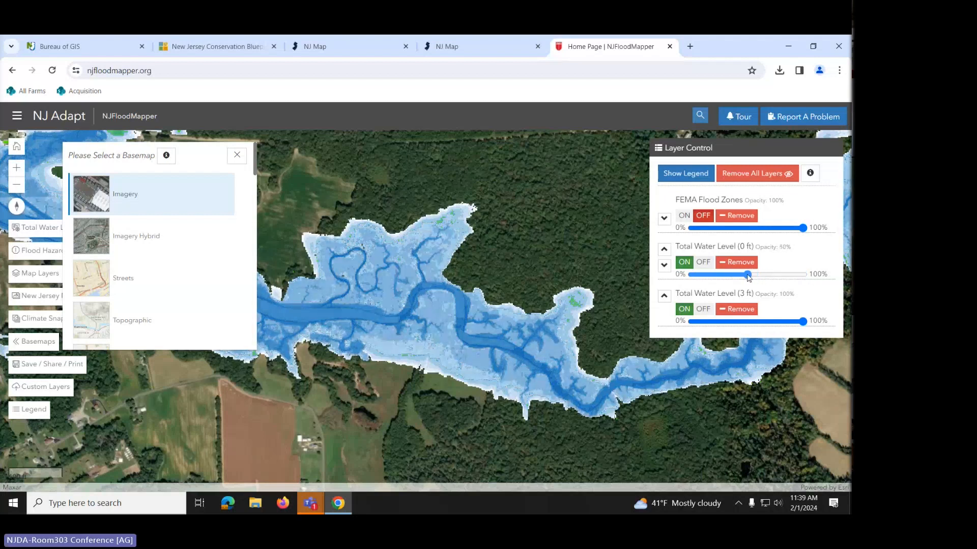
{"action": "left_click_drag", "start_coordinate": [803, 322], "coordinate": [741, 324]}
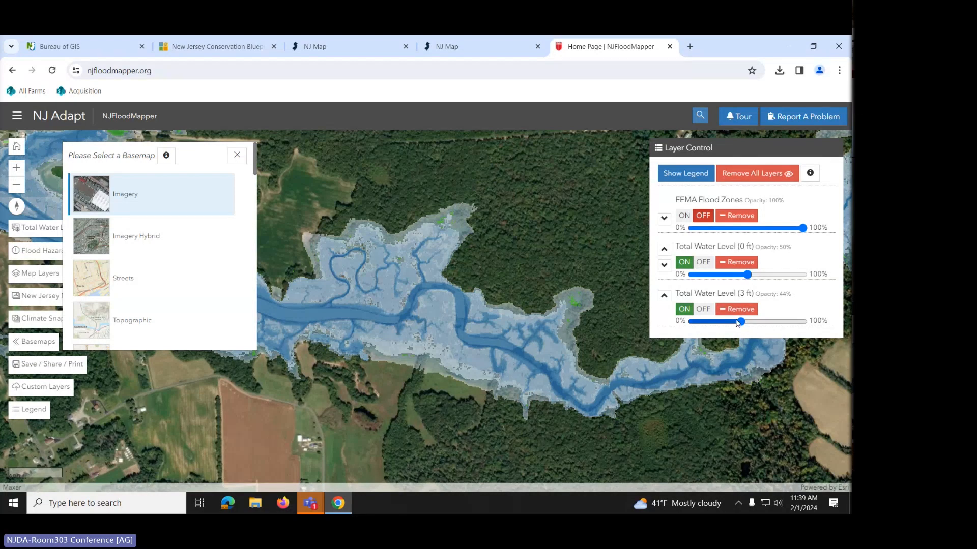
{"action": "left_click_drag", "start_coordinate": [738, 324], "coordinate": [804, 323]}
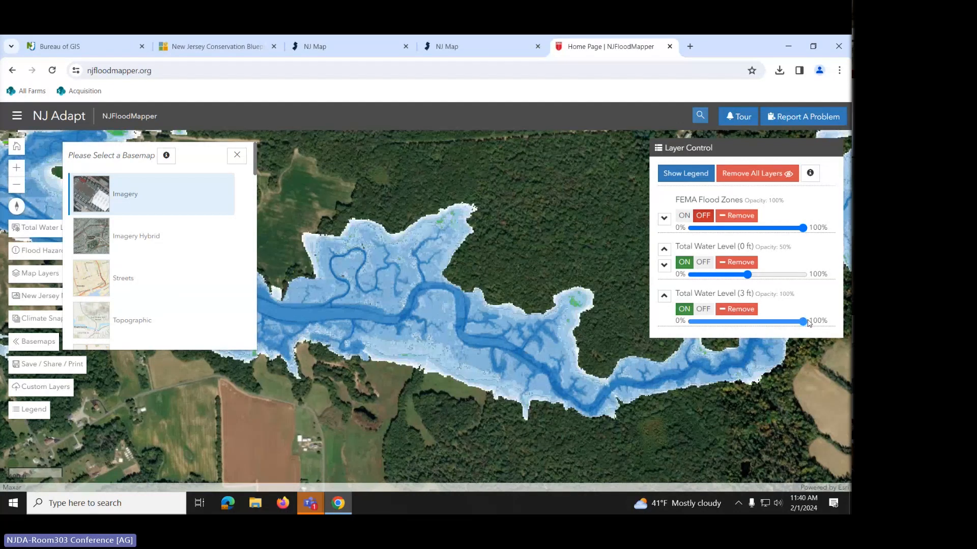
{"action": "left_click_drag", "start_coordinate": [803, 322], "coordinate": [749, 323]}
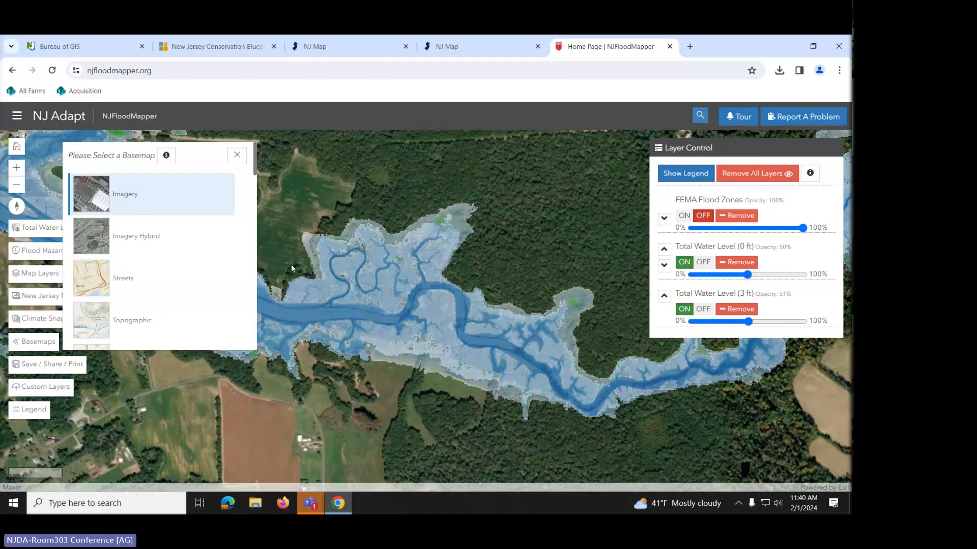
{"action": "left_click", "coordinate": [232, 156]}
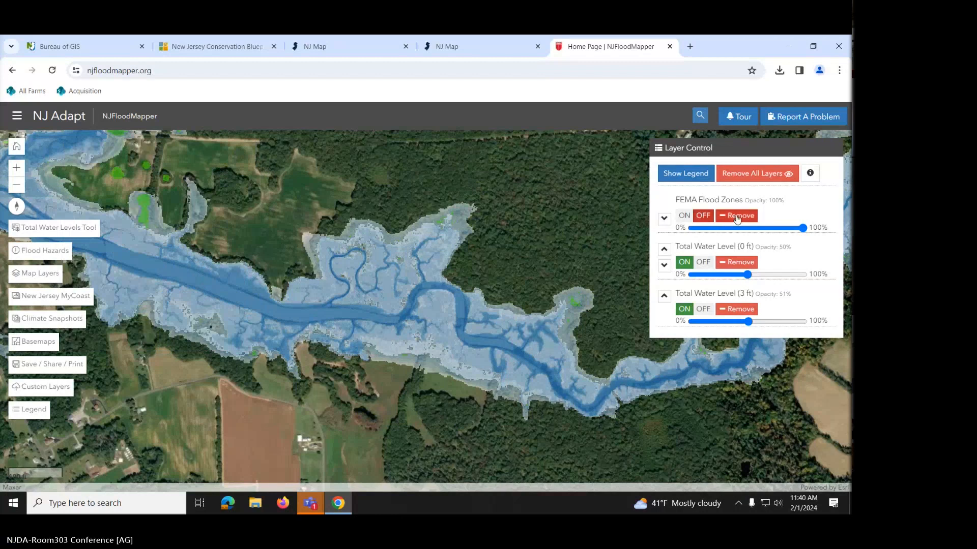
- Turn on the FEMA Flood Zones layer and set its opacity to 48%
{"action": "left_click", "coordinate": [682, 216]}
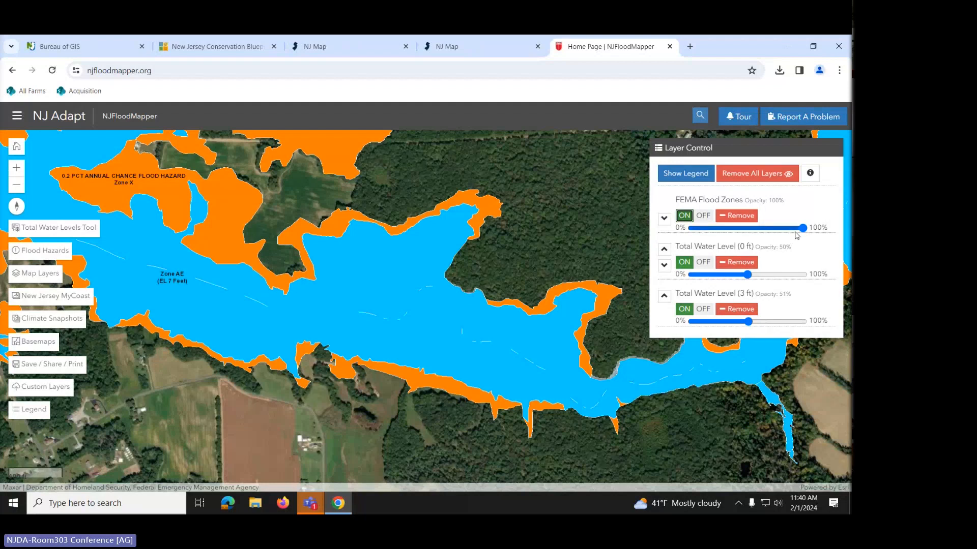
{"action": "left_click_drag", "start_coordinate": [803, 228], "coordinate": [729, 228]}
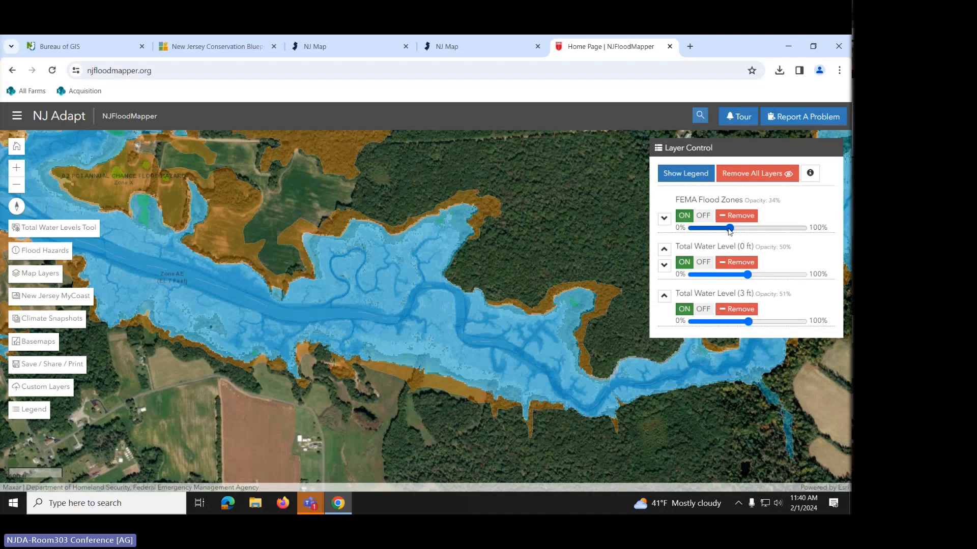
{"action": "left_click_drag", "start_coordinate": [729, 229], "coordinate": [753, 228]}
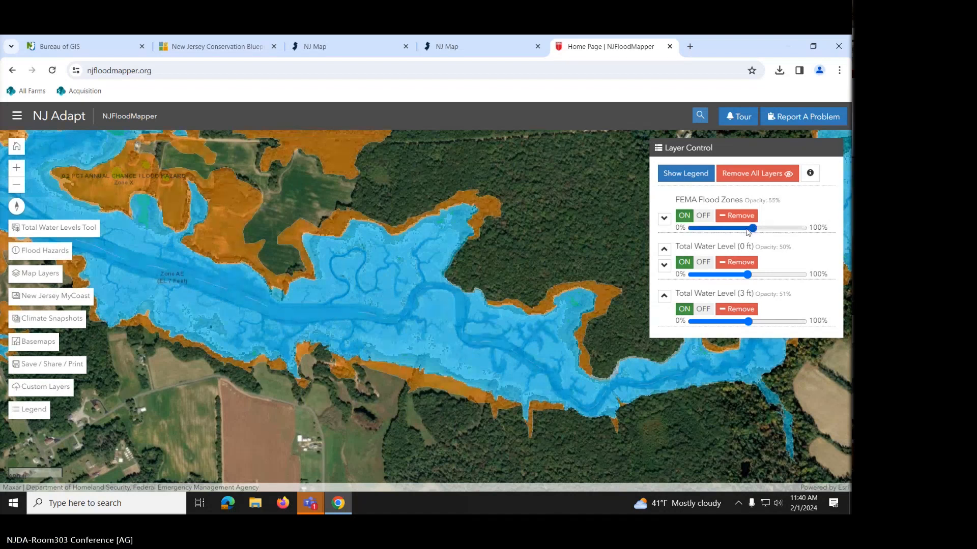
{"action": "left_click", "coordinate": [750, 229]}
{"action": "left_click_drag", "start_coordinate": [751, 229], "coordinate": [746, 229]}
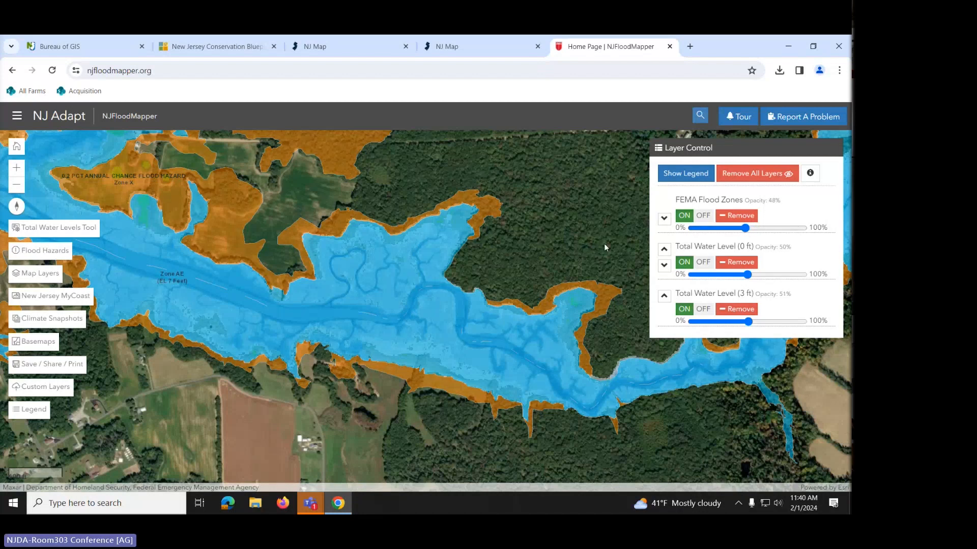
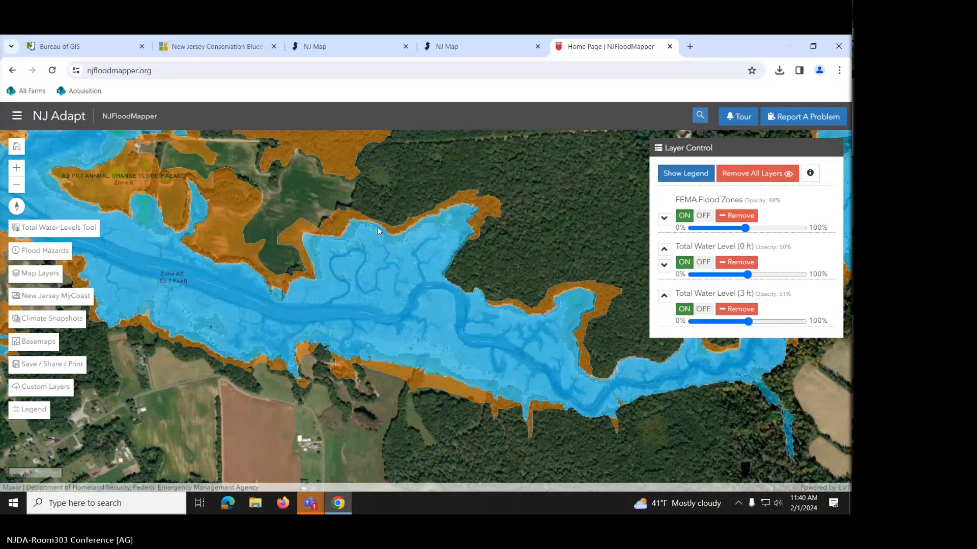
- Search the farm's street address to jump the aerial map there, then clear the search and marker
{"action": "left_click", "coordinate": [700, 116]}
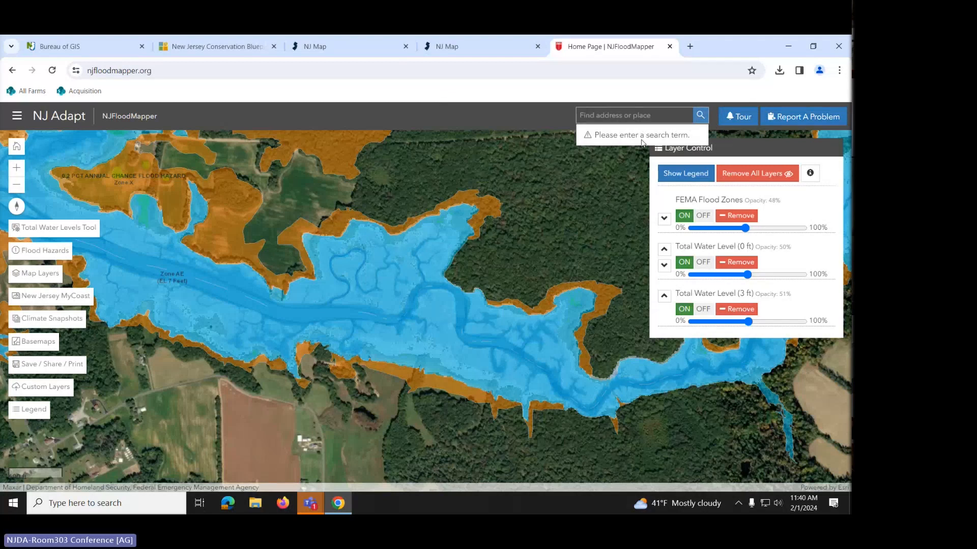
{"action": "left_click", "coordinate": [634, 116]}
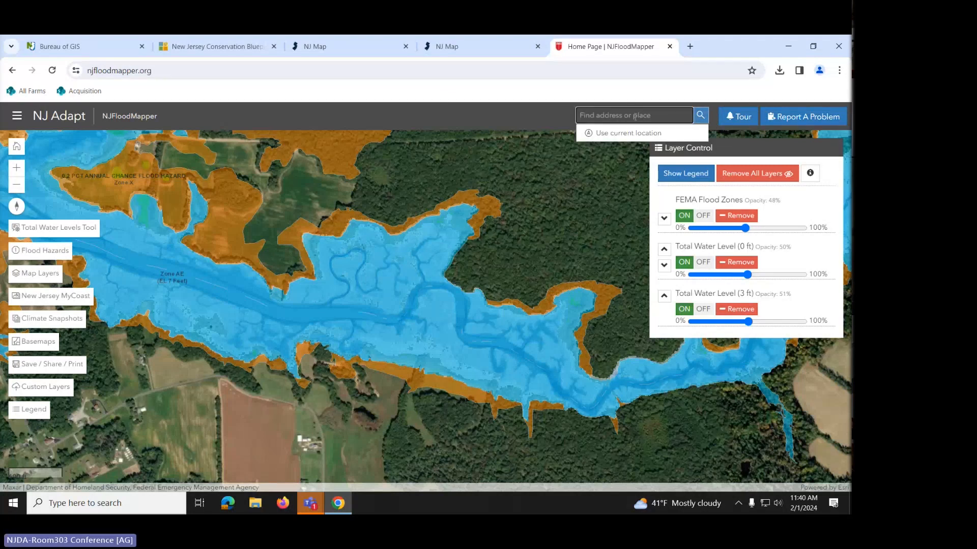
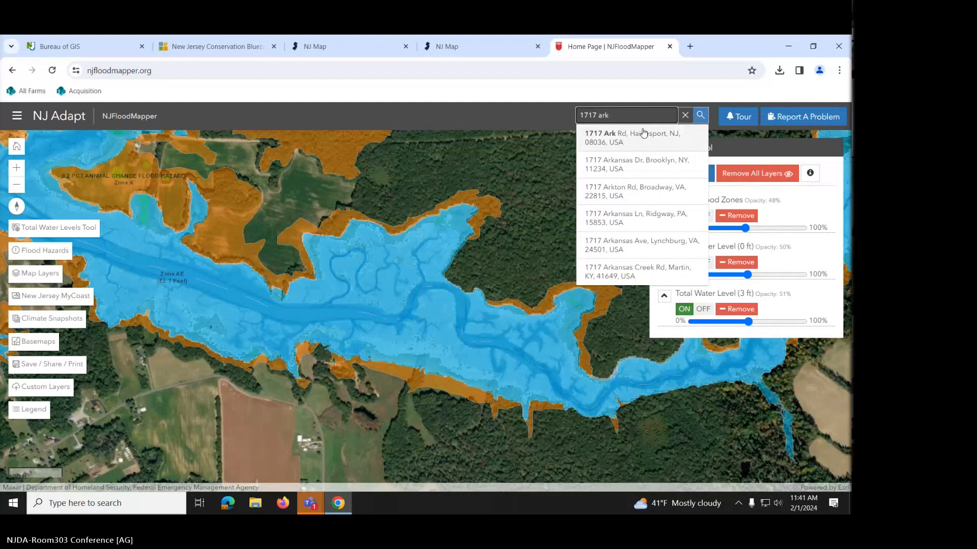
{"action": "left_click", "coordinate": [645, 139]}
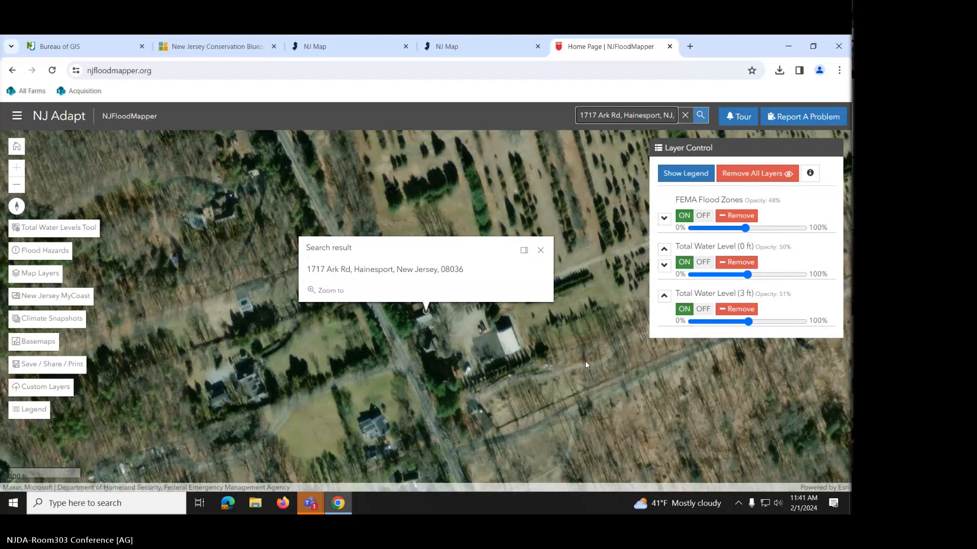
{"action": "left_click", "coordinate": [541, 252]}
{"action": "left_click", "coordinate": [685, 116]}
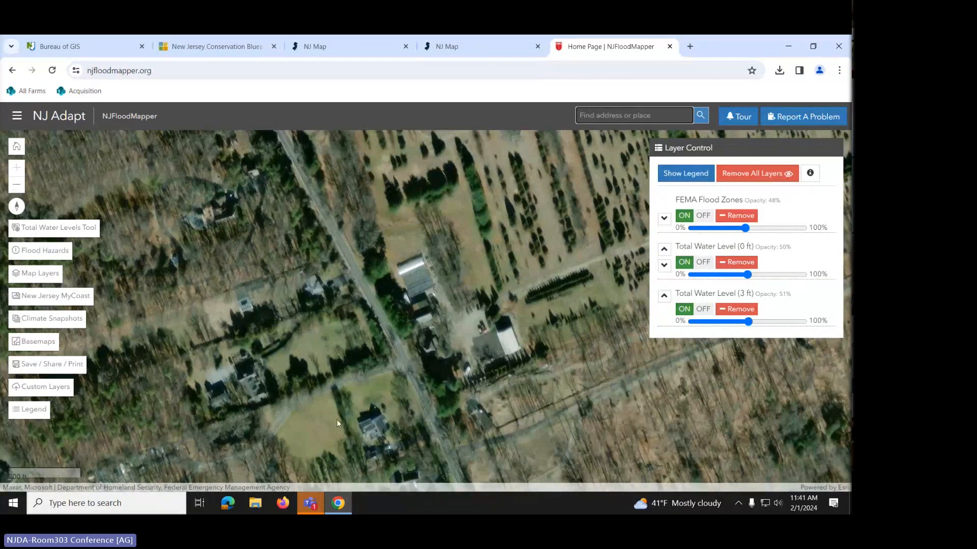
- Centre the NJ Map satellite view on the farm parcel and open the Start menu for Snipping Tool
{"action": "left_click", "coordinate": [339, 49]}
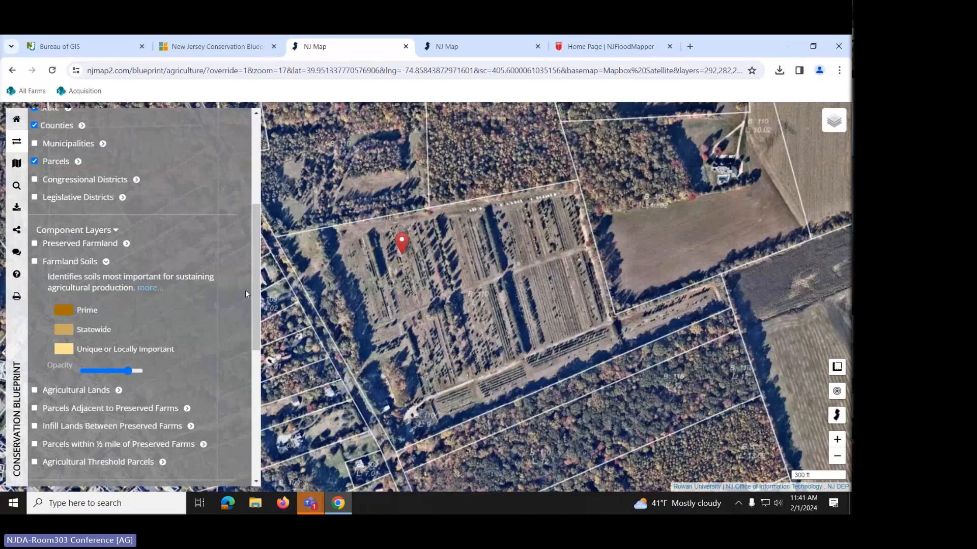
{"action": "left_click_drag", "start_coordinate": [496, 381], "coordinate": [552, 353]}
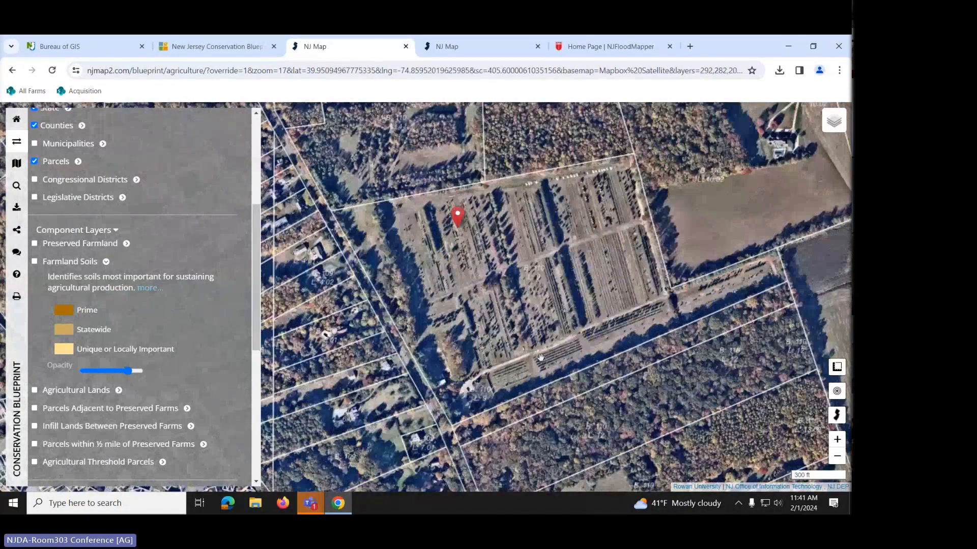
{"action": "left_click", "coordinate": [14, 506]}
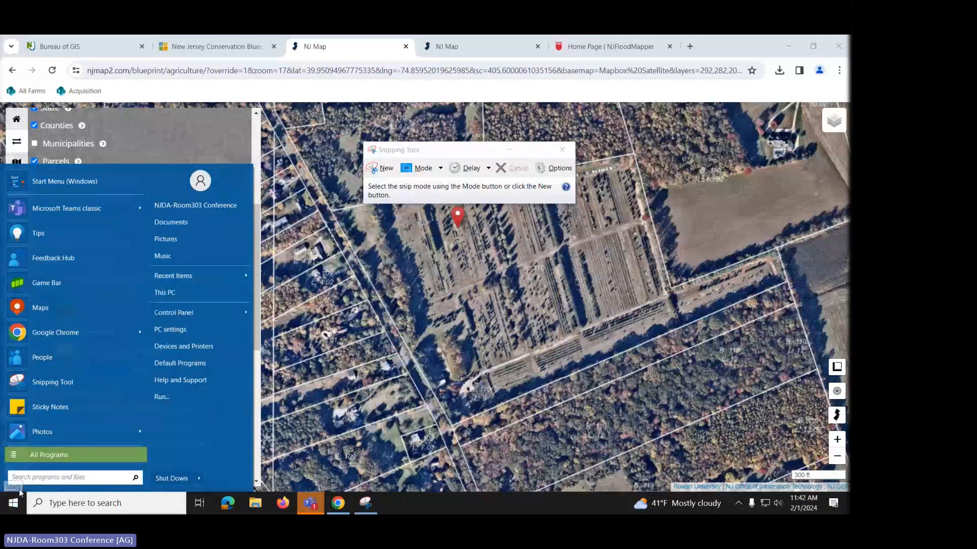
- Move Snipping Tool aside, re-centre the parcel, and snip the farm parcel with its boundary lines
{"action": "left_click", "coordinate": [13, 509]}
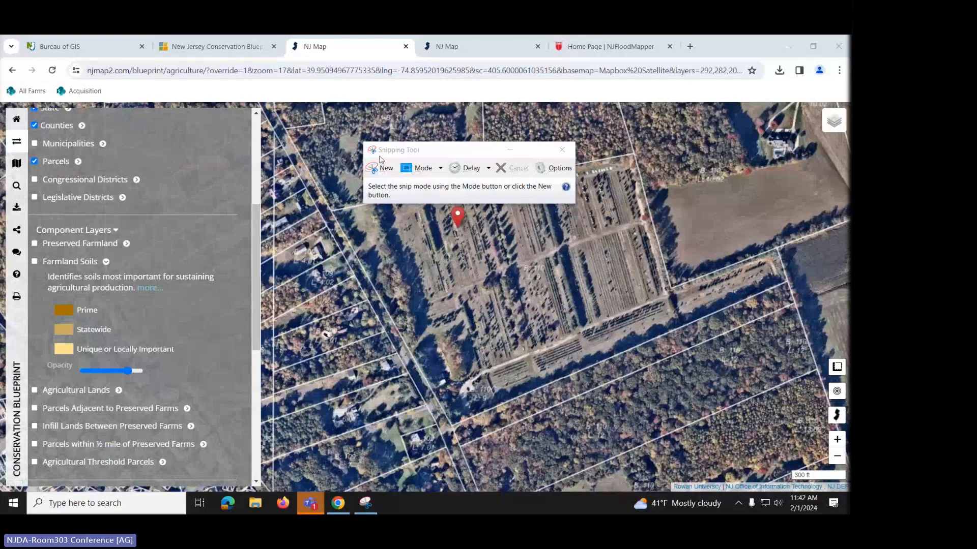
{"action": "left_click_drag", "start_coordinate": [433, 150], "coordinate": [662, 81]}
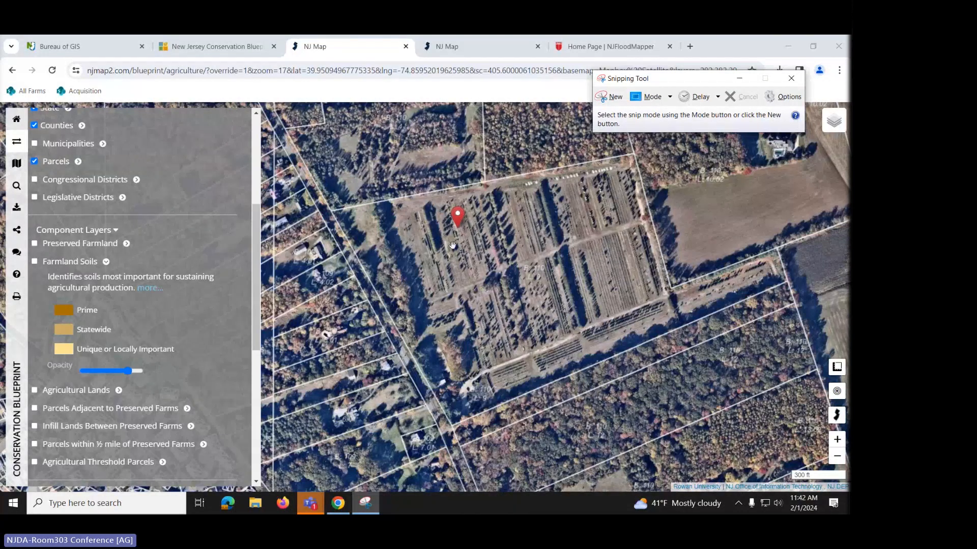
{"action": "left_click", "coordinate": [495, 291]}
{"action": "left_click_drag", "start_coordinate": [495, 292], "coordinate": [464, 325]}
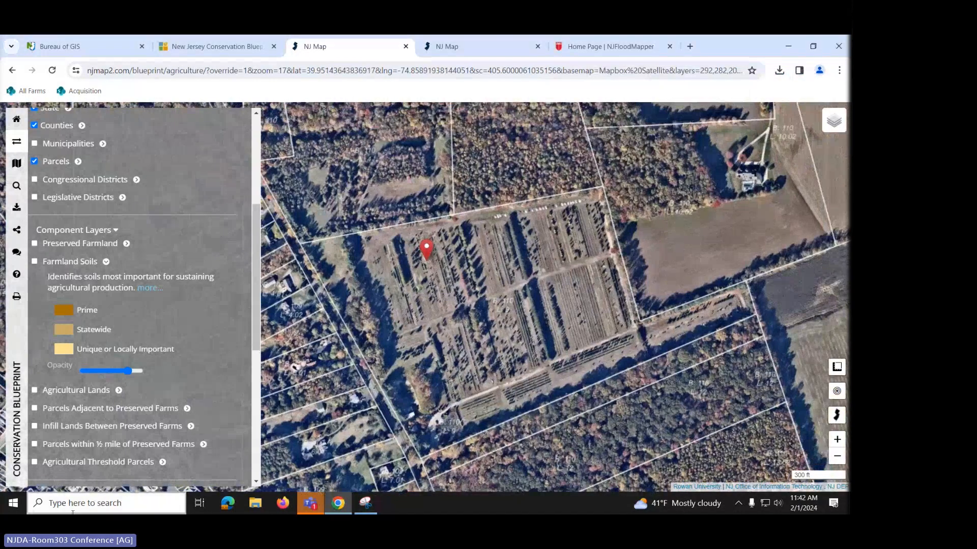
{"action": "mouse_move", "coordinate": [368, 509]}
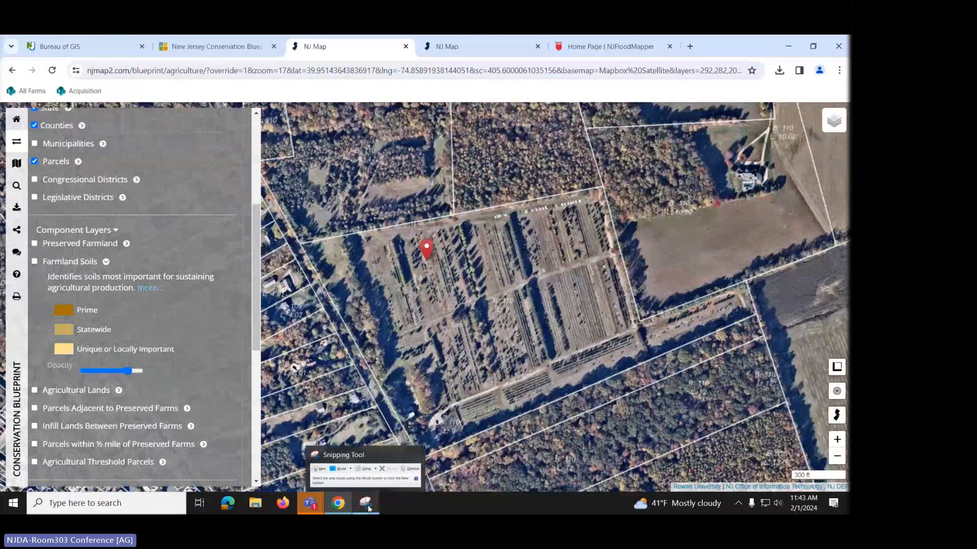
{"action": "left_click", "coordinate": [369, 509]}
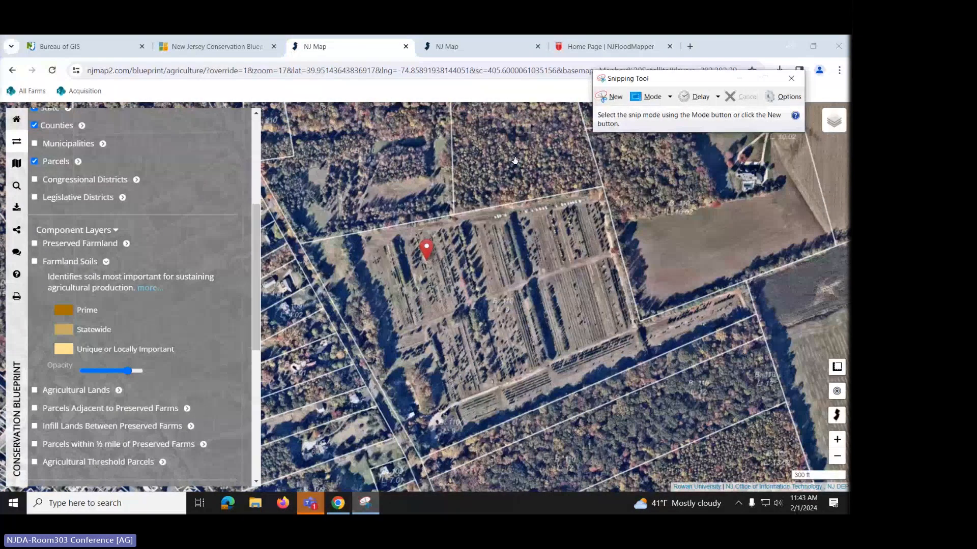
{"action": "left_click", "coordinate": [609, 97]}
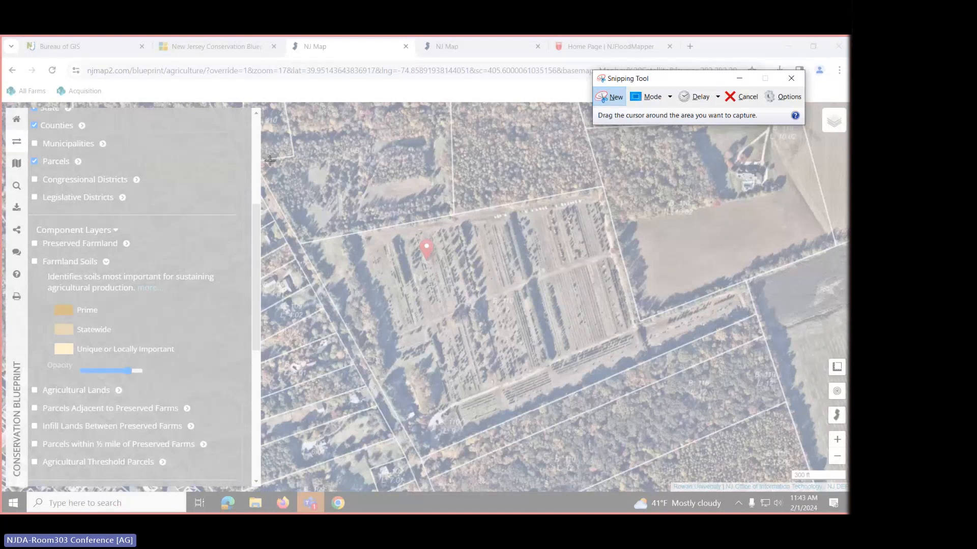
{"action": "left_click_drag", "start_coordinate": [270, 160], "coordinate": [811, 474]}
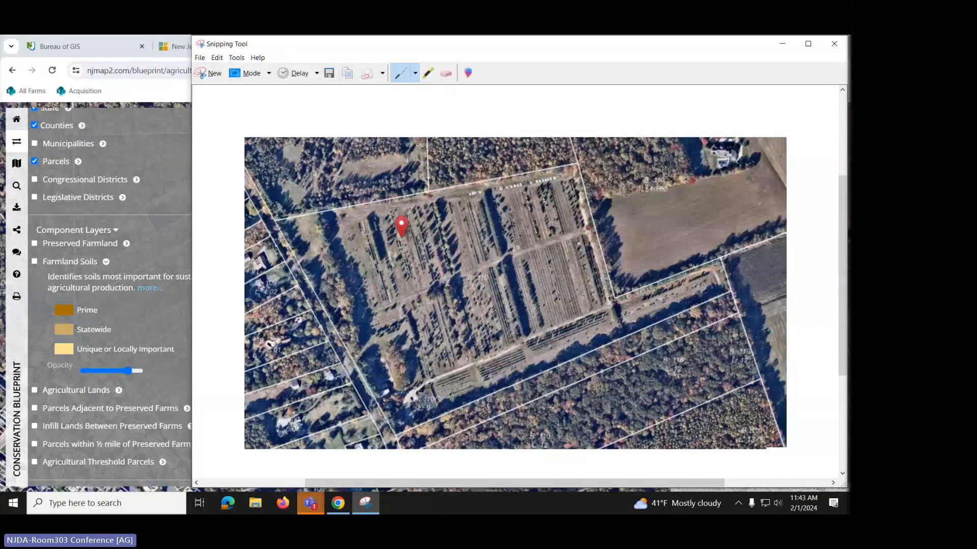
- Copy the parcel snip and start a new blank Word document, dismissing the theme and accessibility notices
{"action": "left_click", "coordinate": [348, 76]}
{"action": "left_click", "coordinate": [13, 505]}
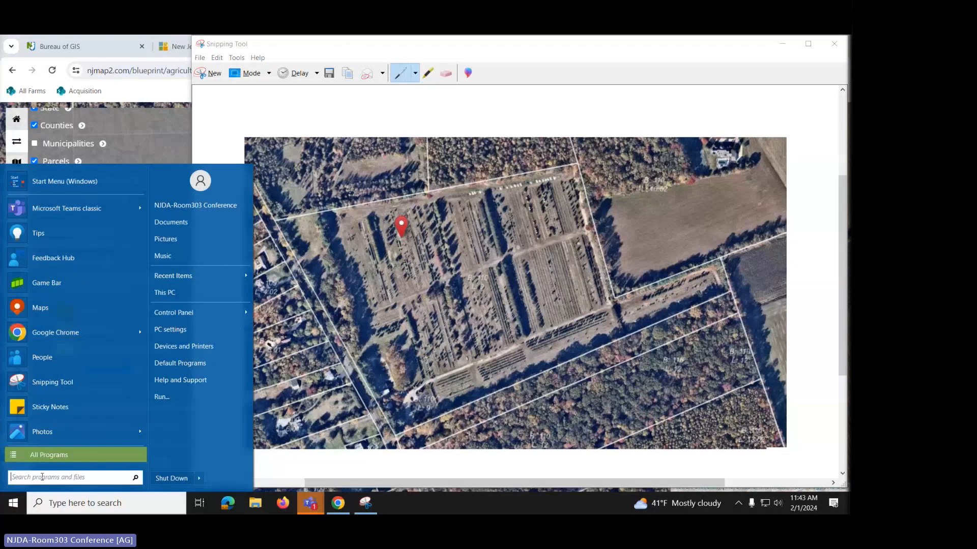
{"action": "type", "text": "word"}
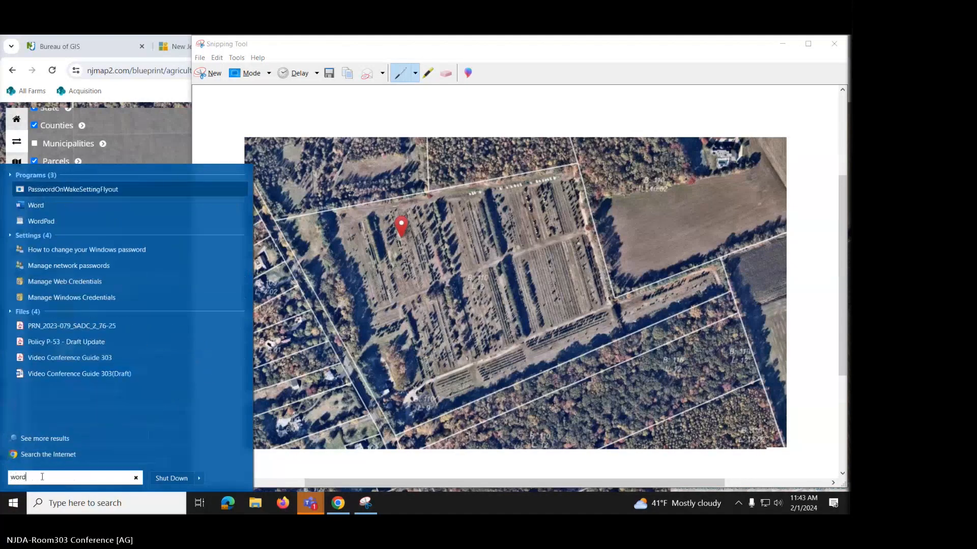
{"action": "left_click", "coordinate": [41, 201]}
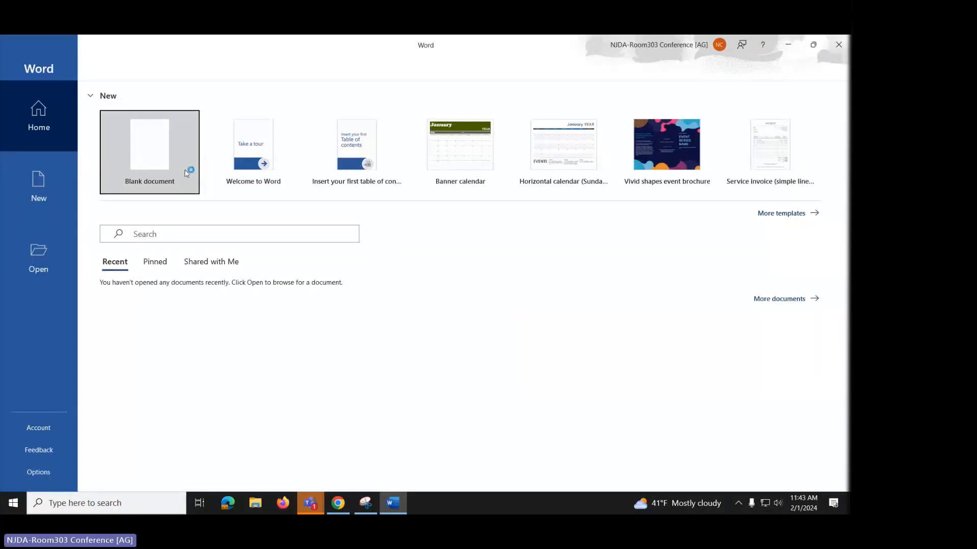
{"action": "left_click", "coordinate": [173, 145]}
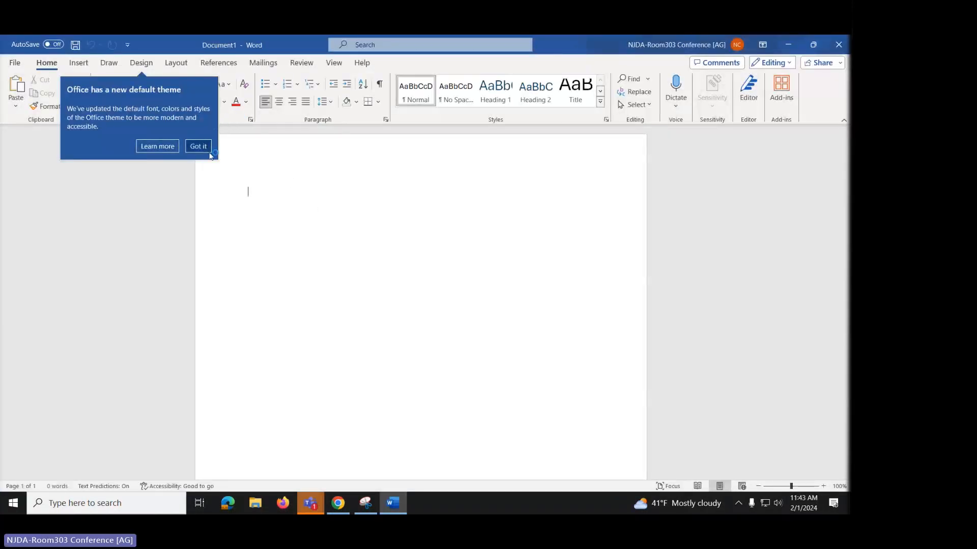
{"action": "left_click", "coordinate": [16, 86]}
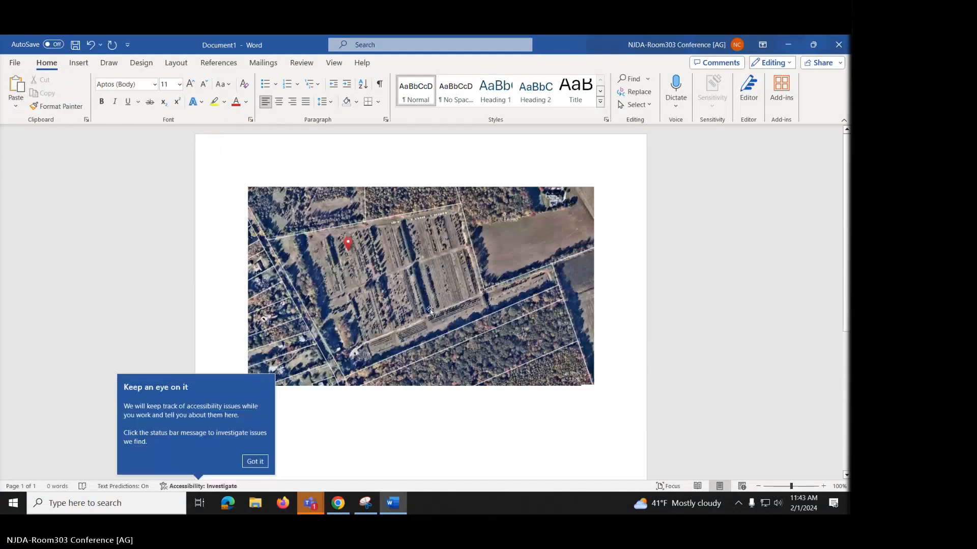
{"action": "left_click", "coordinate": [255, 463]}
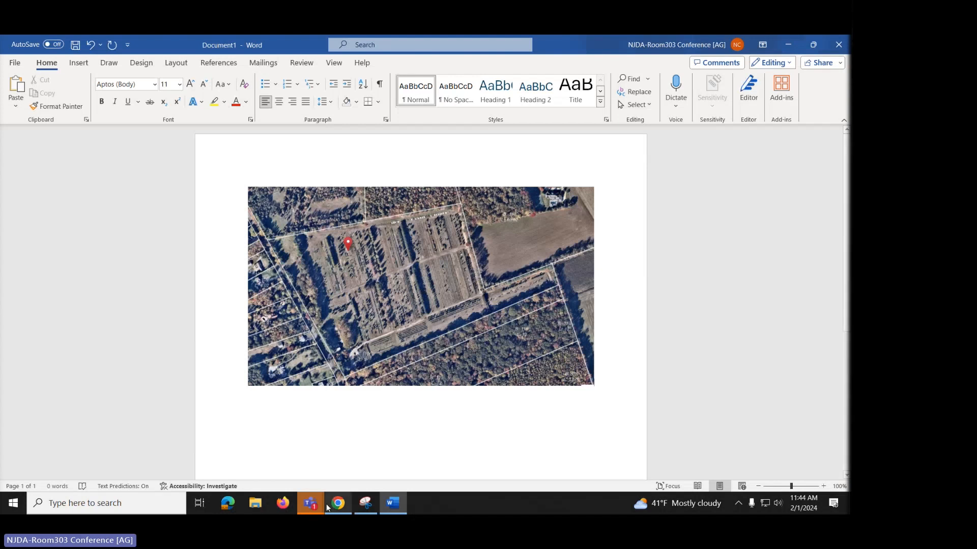
{"action": "mouse_move", "coordinate": [379, 510]}
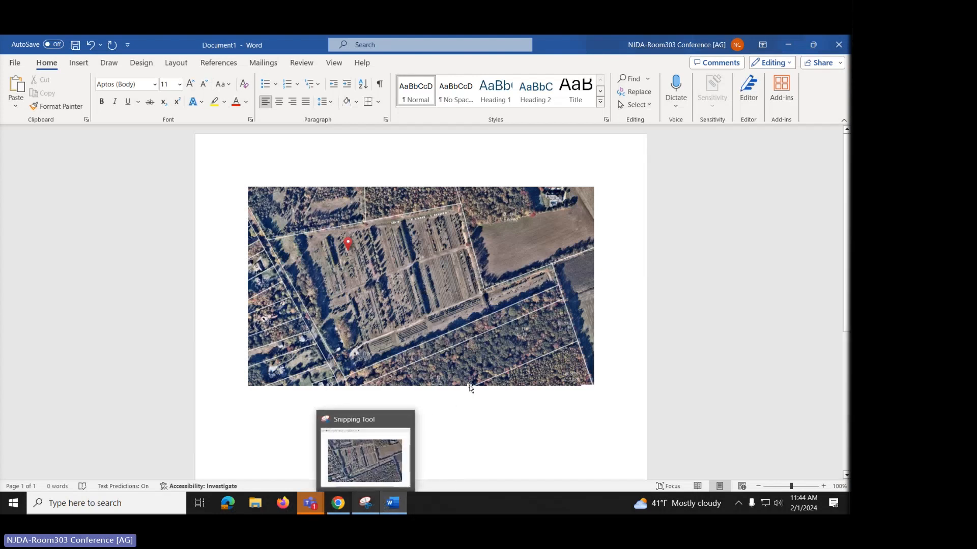
- Sketch red pen test circles on the parcel snip, then erase them all
{"action": "left_click", "coordinate": [363, 507]}
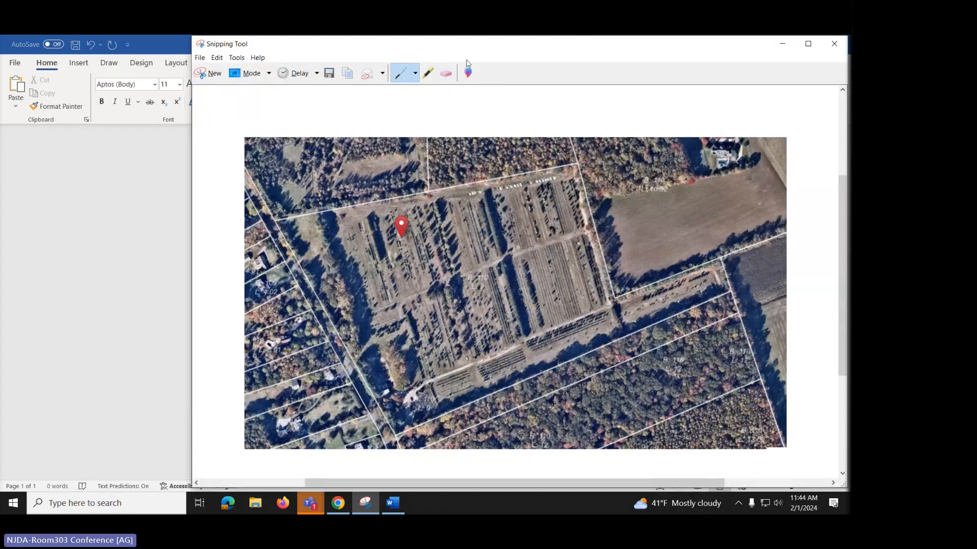
{"action": "left_click", "coordinate": [416, 76]}
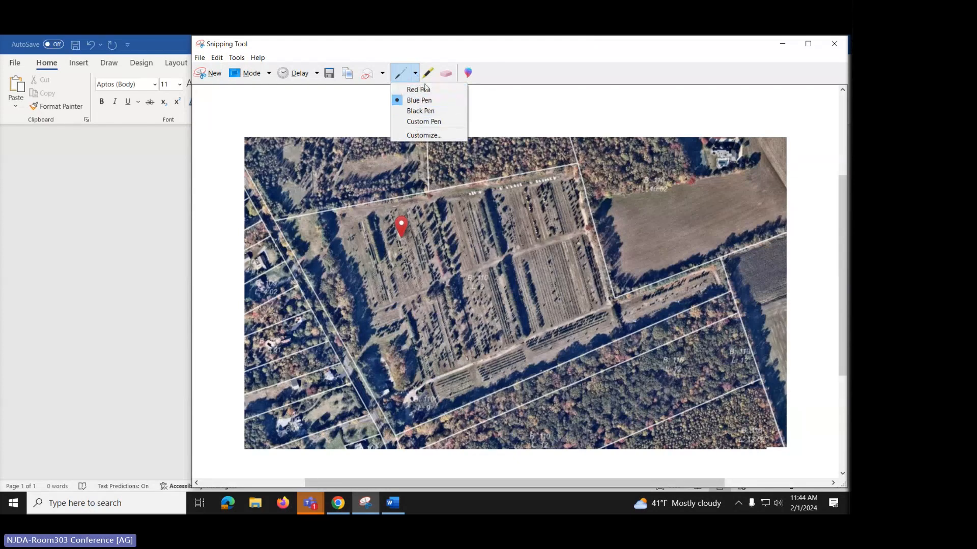
{"action": "left_click", "coordinate": [423, 91]}
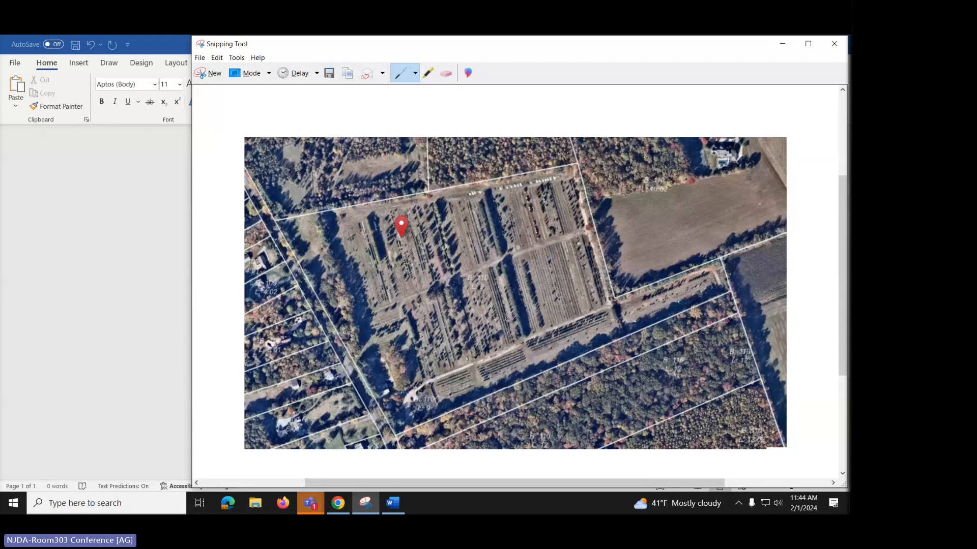
{"action": "mouse_move", "coordinate": [491, 205]}
{"action": "left_mouse_down"}
{"action": "mouse_move", "coordinate": [536, 254]}
{"action": "mouse_move", "coordinate": [594, 232]}
{"action": "left_mouse_up"}
{"action": "left_click_drag", "start_coordinate": [584, 175], "coordinate": [523, 169]}
{"action": "mouse_move", "coordinate": [396, 309]}
{"action": "left_mouse_down"}
{"action": "mouse_move", "coordinate": [413, 334]}
{"action": "mouse_move", "coordinate": [464, 324]}
{"action": "mouse_move", "coordinate": [452, 317]}
{"action": "mouse_move", "coordinate": [558, 316]}
{"action": "mouse_move", "coordinate": [529, 313]}
{"action": "mouse_move", "coordinate": [585, 370]}
{"action": "mouse_move", "coordinate": [661, 282]}
{"action": "mouse_move", "coordinate": [657, 324]}
{"action": "mouse_move", "coordinate": [745, 211]}
{"action": "mouse_move", "coordinate": [749, 234]}
{"action": "mouse_move", "coordinate": [780, 165]}
{"action": "mouse_move", "coordinate": [592, 170]}
{"action": "mouse_move", "coordinate": [502, 158]}
{"action": "left_mouse_up"}
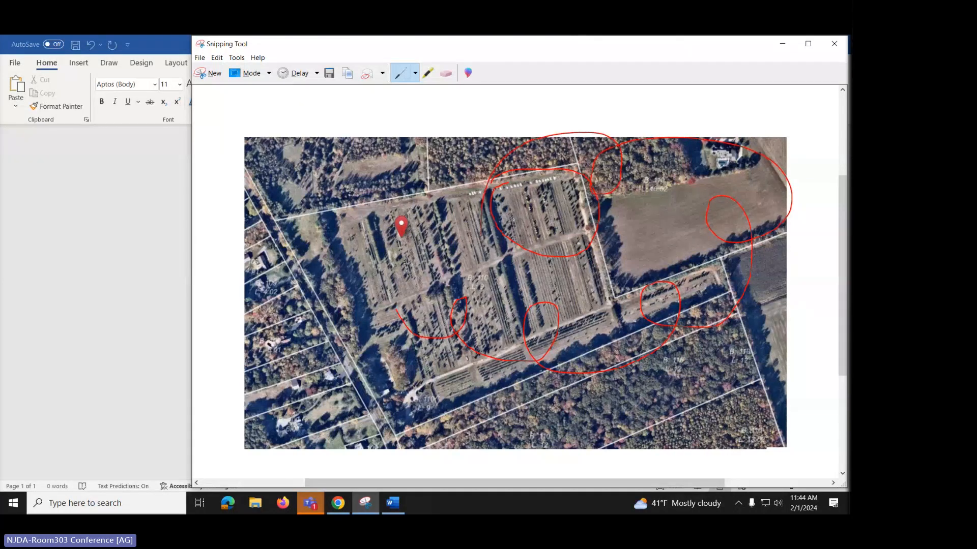
{"action": "left_click", "coordinate": [445, 75]}
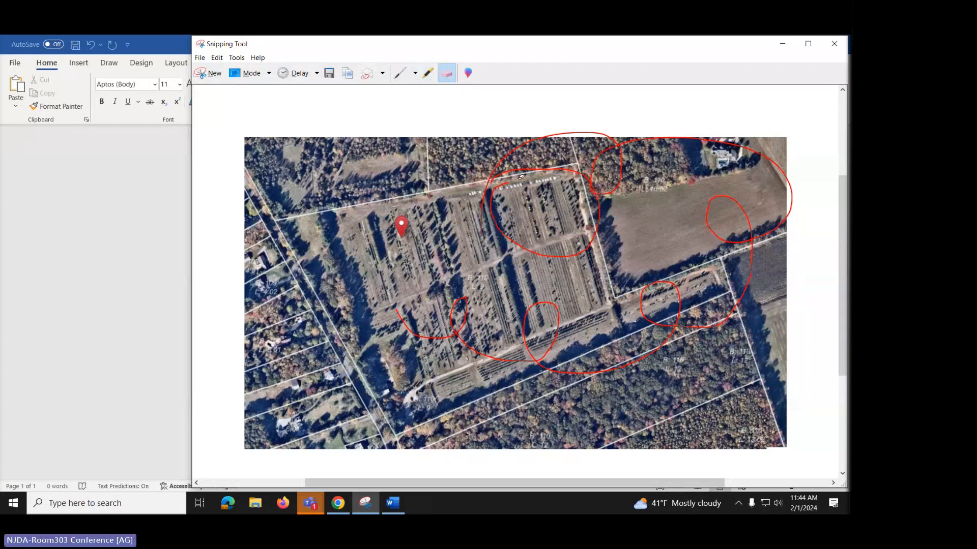
{"action": "mouse_move", "coordinate": [513, 159]}
{"action": "left_mouse_down"}
{"action": "mouse_move", "coordinate": [560, 177]}
{"action": "mouse_move", "coordinate": [623, 146]}
{"action": "mouse_move", "coordinate": [684, 180]}
{"action": "left_mouse_up"}
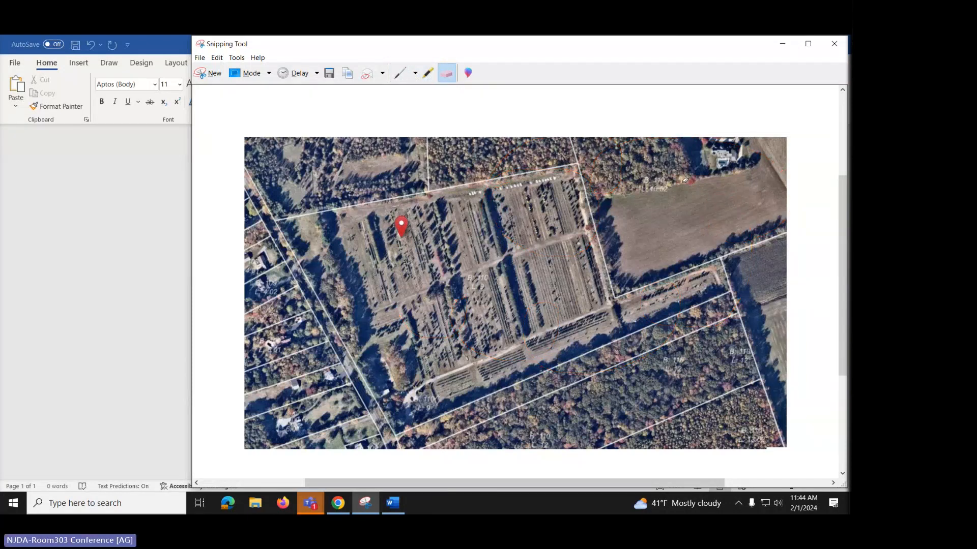
- Draw a test line above the farm with the custom pen
{"action": "left_click", "coordinate": [415, 75]}
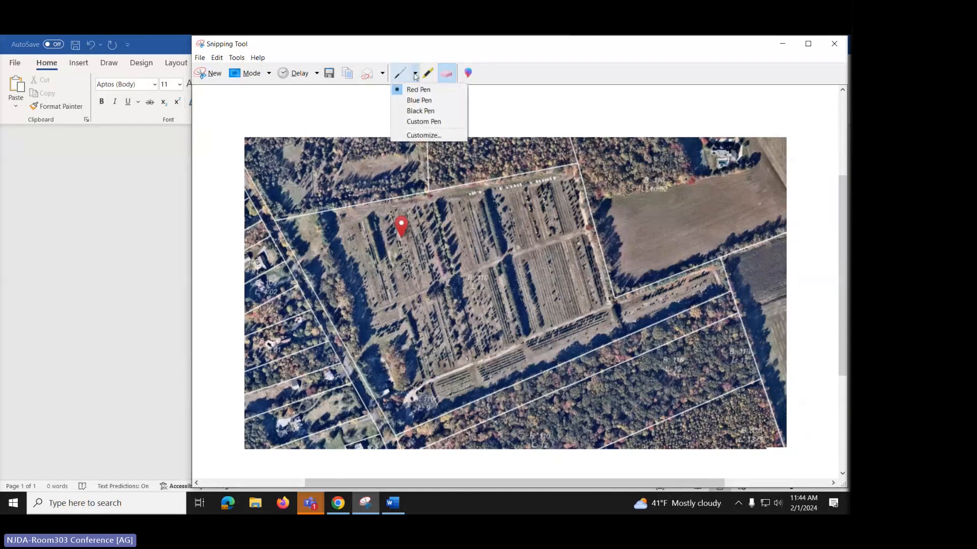
{"action": "left_click", "coordinate": [417, 122]}
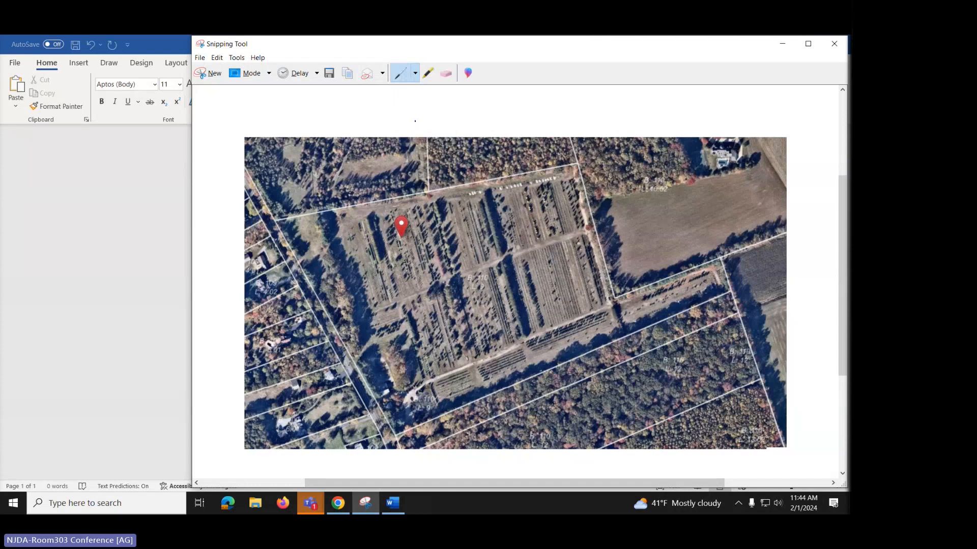
{"action": "mouse_move", "coordinate": [380, 168]}
{"action": "left_mouse_down"}
{"action": "mouse_move", "coordinate": [479, 170]}
{"action": "mouse_move", "coordinate": [481, 220]}
{"action": "left_mouse_up"}
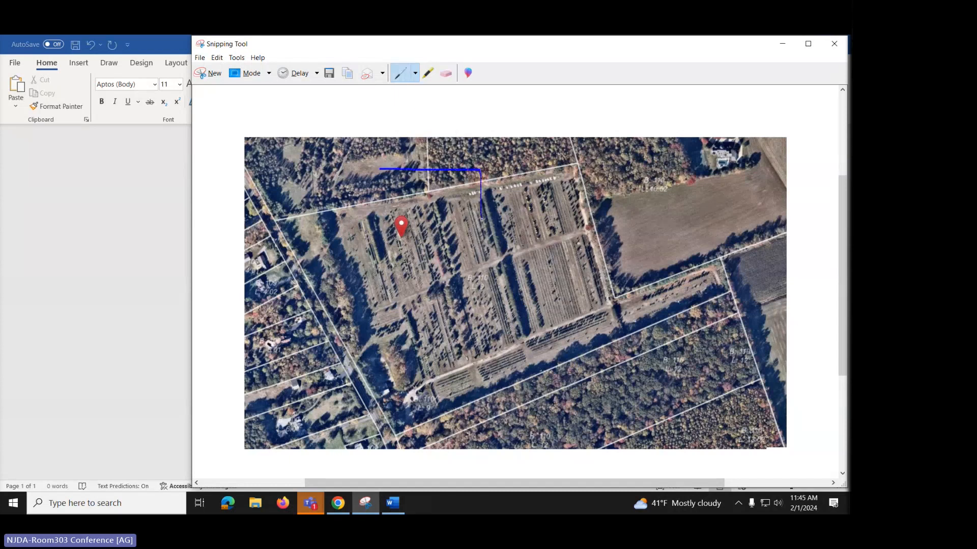
- Customize the pen to Red colour with a Round tip pen
{"action": "left_click", "coordinate": [415, 76]}
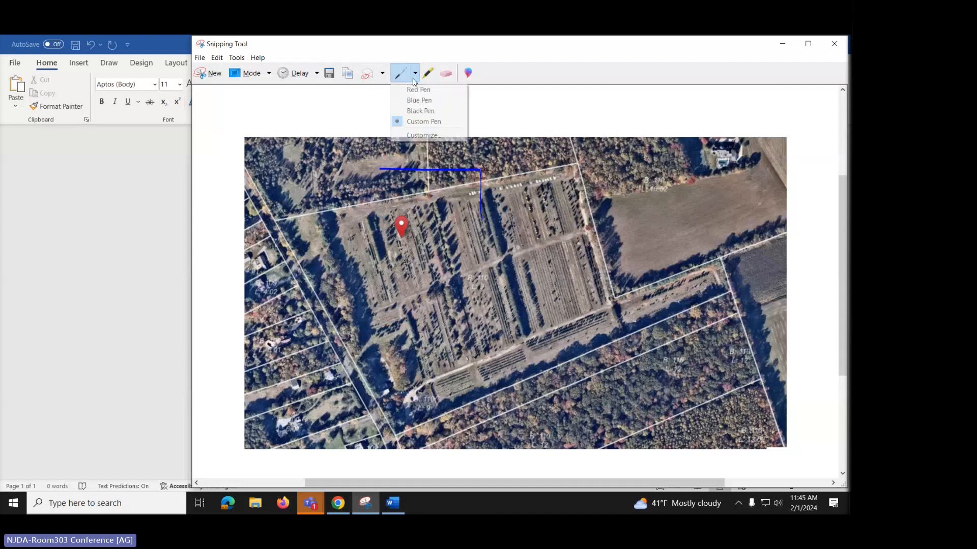
{"action": "left_click", "coordinate": [413, 135]}
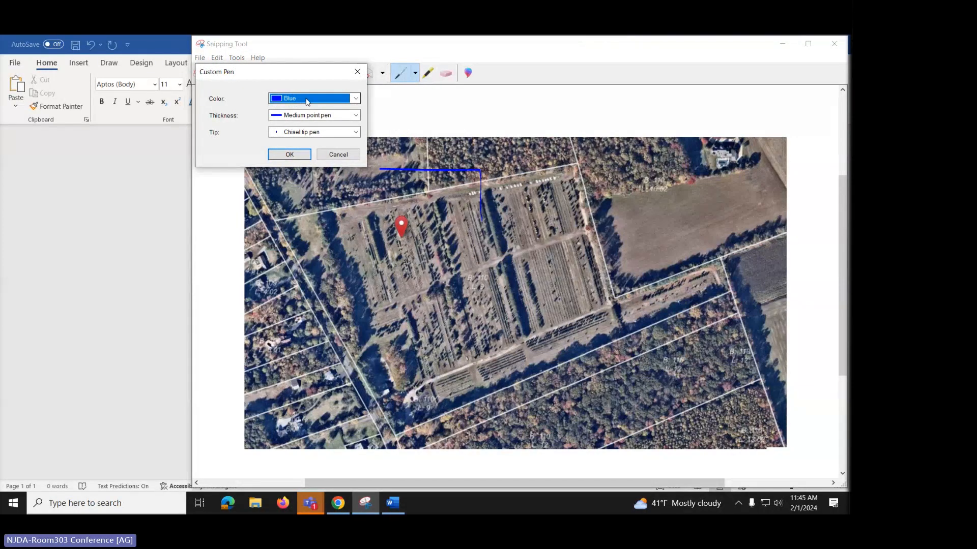
{"action": "left_click", "coordinate": [356, 99]}
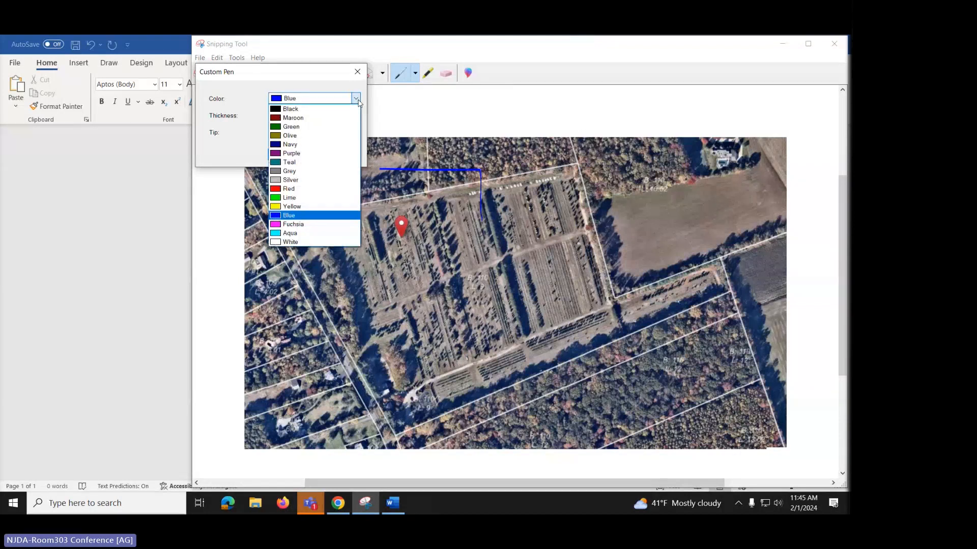
{"action": "left_click", "coordinate": [300, 191]}
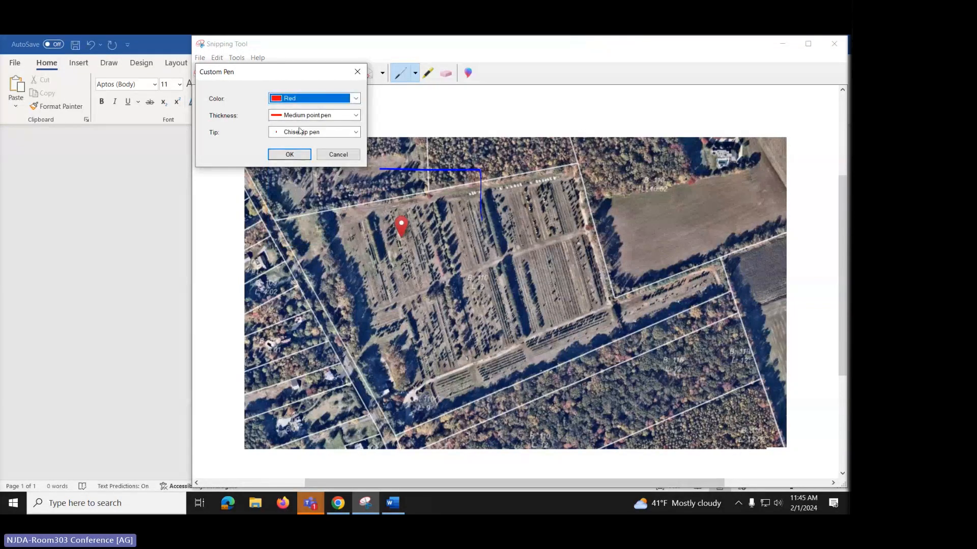
{"action": "left_click", "coordinate": [357, 134]}
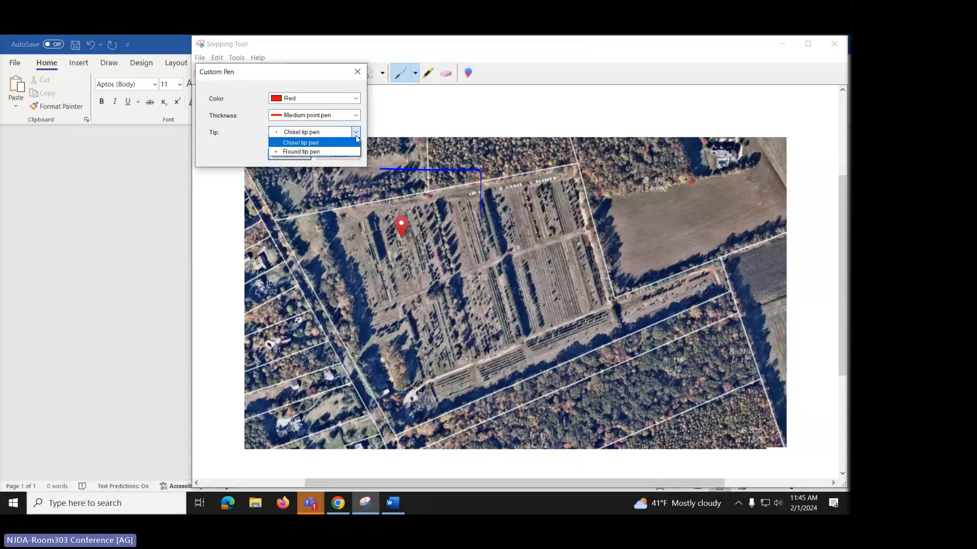
{"action": "left_click", "coordinate": [312, 152]}
{"action": "left_click", "coordinate": [307, 156]}
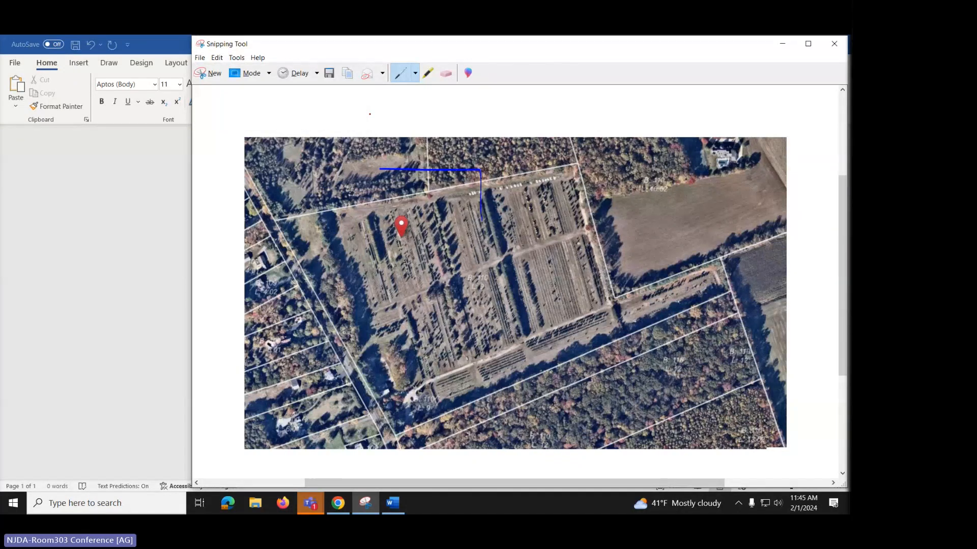
- Circle the location marker in red, then erase both test marks
{"action": "mouse_move", "coordinate": [360, 210]}
{"action": "left_mouse_down"}
{"action": "mouse_move", "coordinate": [315, 257]}
{"action": "mouse_move", "coordinate": [456, 305]}
{"action": "mouse_move", "coordinate": [382, 199]}
{"action": "mouse_move", "coordinate": [328, 206]}
{"action": "left_mouse_up"}
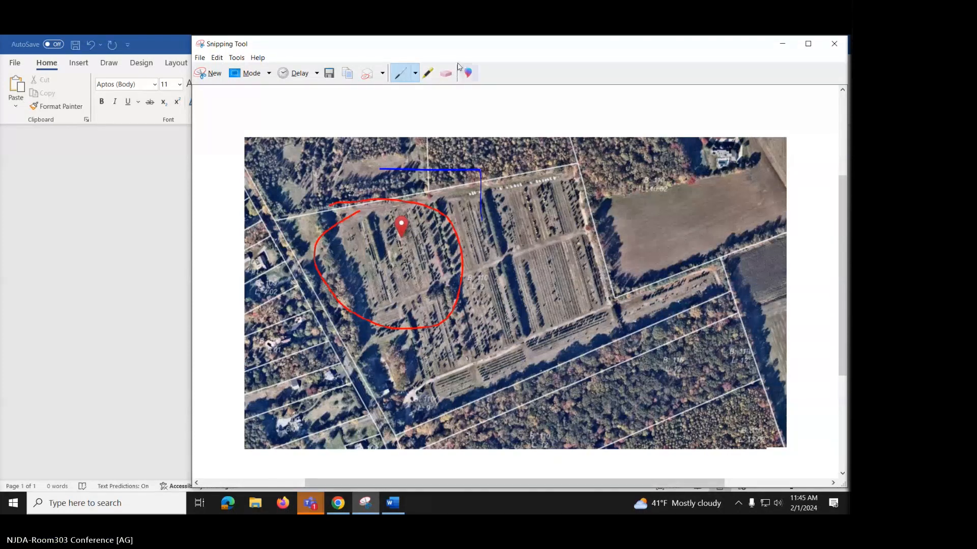
{"action": "left_click", "coordinate": [446, 73]}
{"action": "left_click_drag", "start_coordinate": [478, 170], "coordinate": [496, 167]}
{"action": "left_click_drag", "start_coordinate": [475, 255], "coordinate": [454, 284]}
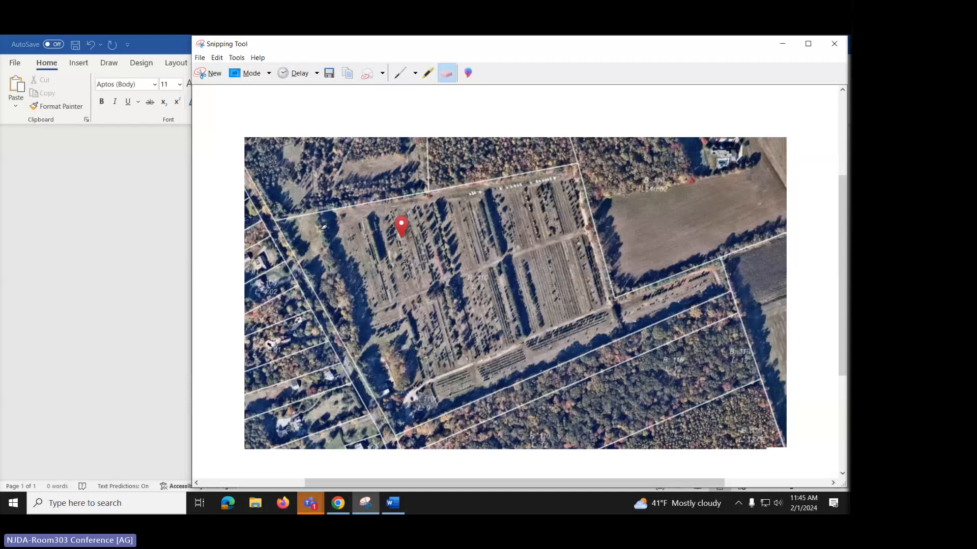
- Trace the farm's full parcel boundary in yellow highlighter and add a loop in its centre
{"action": "left_click", "coordinate": [427, 76]}
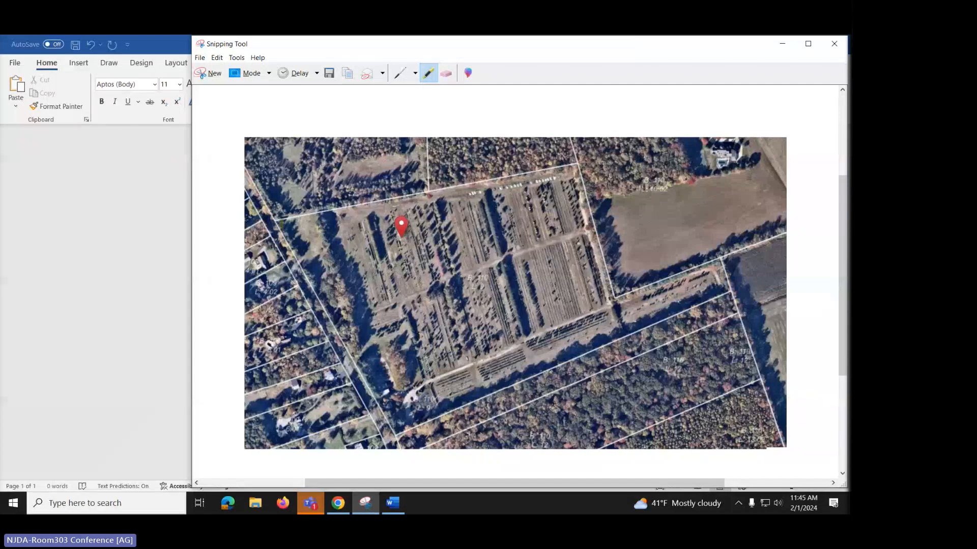
{"action": "mouse_move", "coordinate": [279, 223]}
{"action": "left_mouse_down"}
{"action": "mouse_move", "coordinate": [554, 174]}
{"action": "mouse_move", "coordinate": [585, 223]}
{"action": "mouse_move", "coordinate": [607, 305]}
{"action": "mouse_move", "coordinate": [719, 257]}
{"action": "mouse_move", "coordinate": [724, 282]}
{"action": "mouse_move", "coordinate": [694, 301]}
{"action": "mouse_move", "coordinate": [613, 322]}
{"action": "mouse_move", "coordinate": [562, 358]}
{"action": "mouse_move", "coordinate": [428, 402]}
{"action": "mouse_move", "coordinate": [392, 426]}
{"action": "left_mouse_up"}
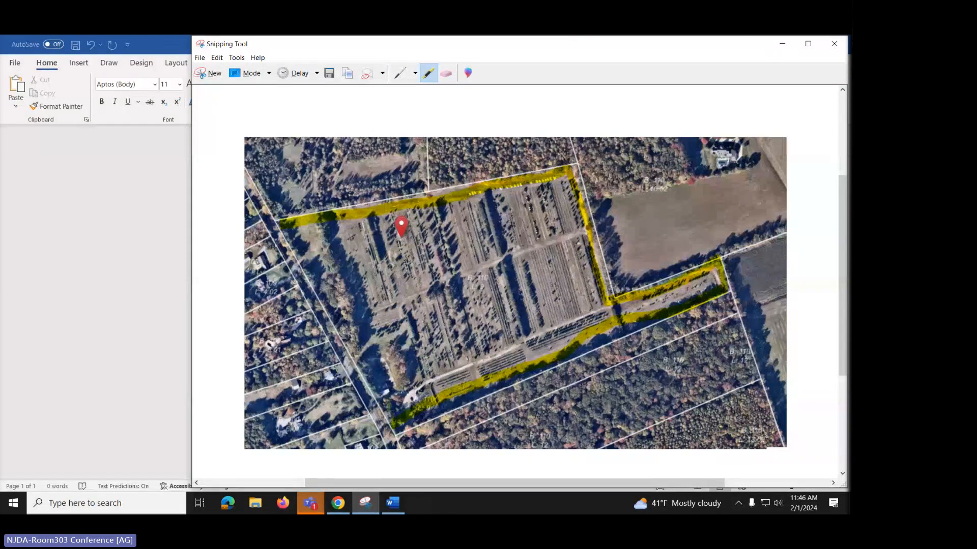
{"action": "mouse_move", "coordinate": [283, 223]}
{"action": "left_mouse_down"}
{"action": "mouse_move", "coordinate": [343, 308]}
{"action": "mouse_move", "coordinate": [385, 433]}
{"action": "left_mouse_up"}
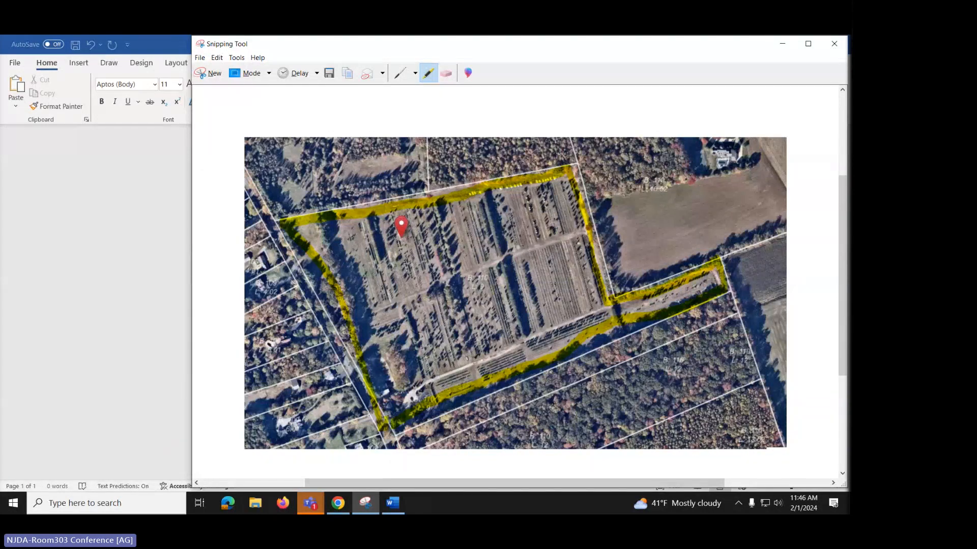
{"action": "mouse_move", "coordinate": [418, 278]}
{"action": "left_mouse_down"}
{"action": "mouse_move", "coordinate": [460, 330]}
{"action": "mouse_move", "coordinate": [455, 272]}
{"action": "mouse_move", "coordinate": [407, 289]}
{"action": "left_mouse_up"}
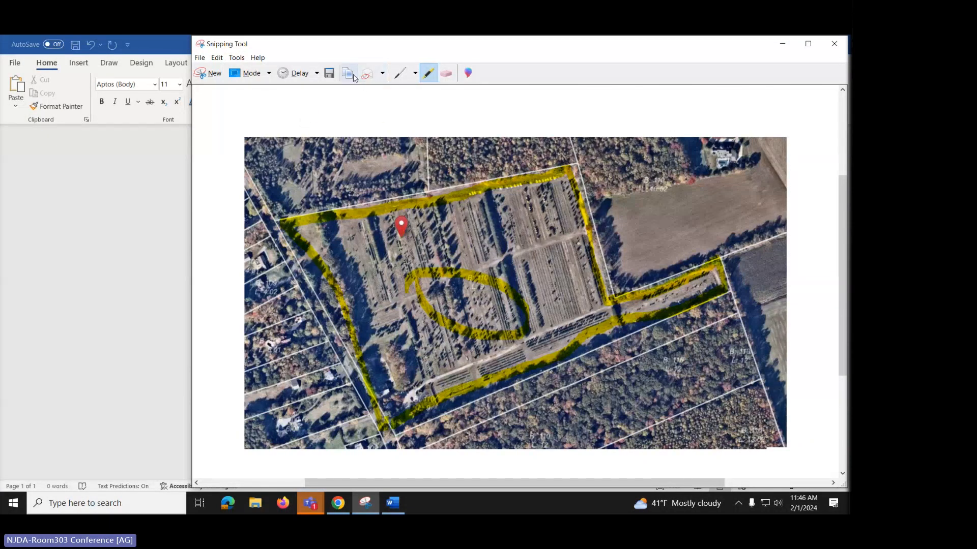
- Back in Word, select all content and paste the highlighted snip below the first image
{"action": "left_click", "coordinate": [392, 503]}
{"action": "key", "text": "ctrl+a"}
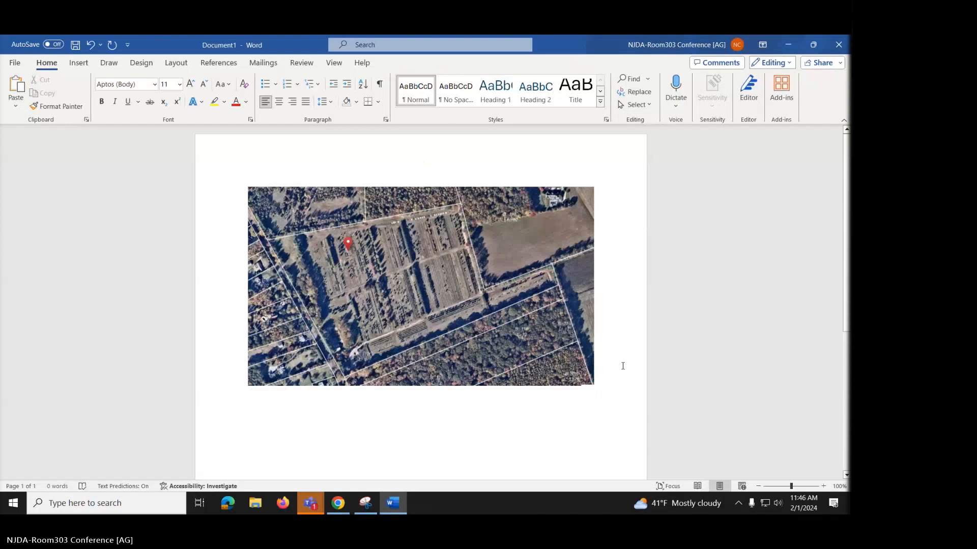
{"action": "left_click", "coordinate": [16, 84]}
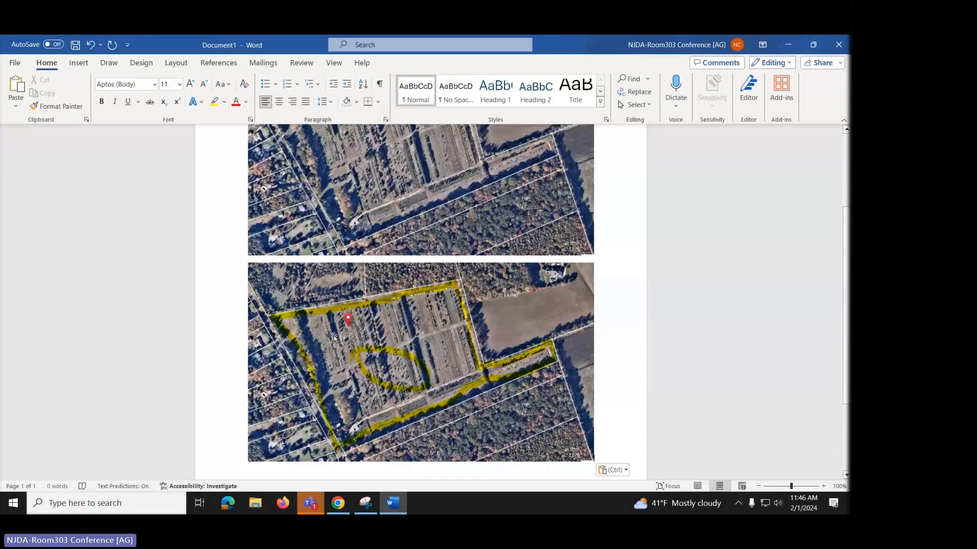